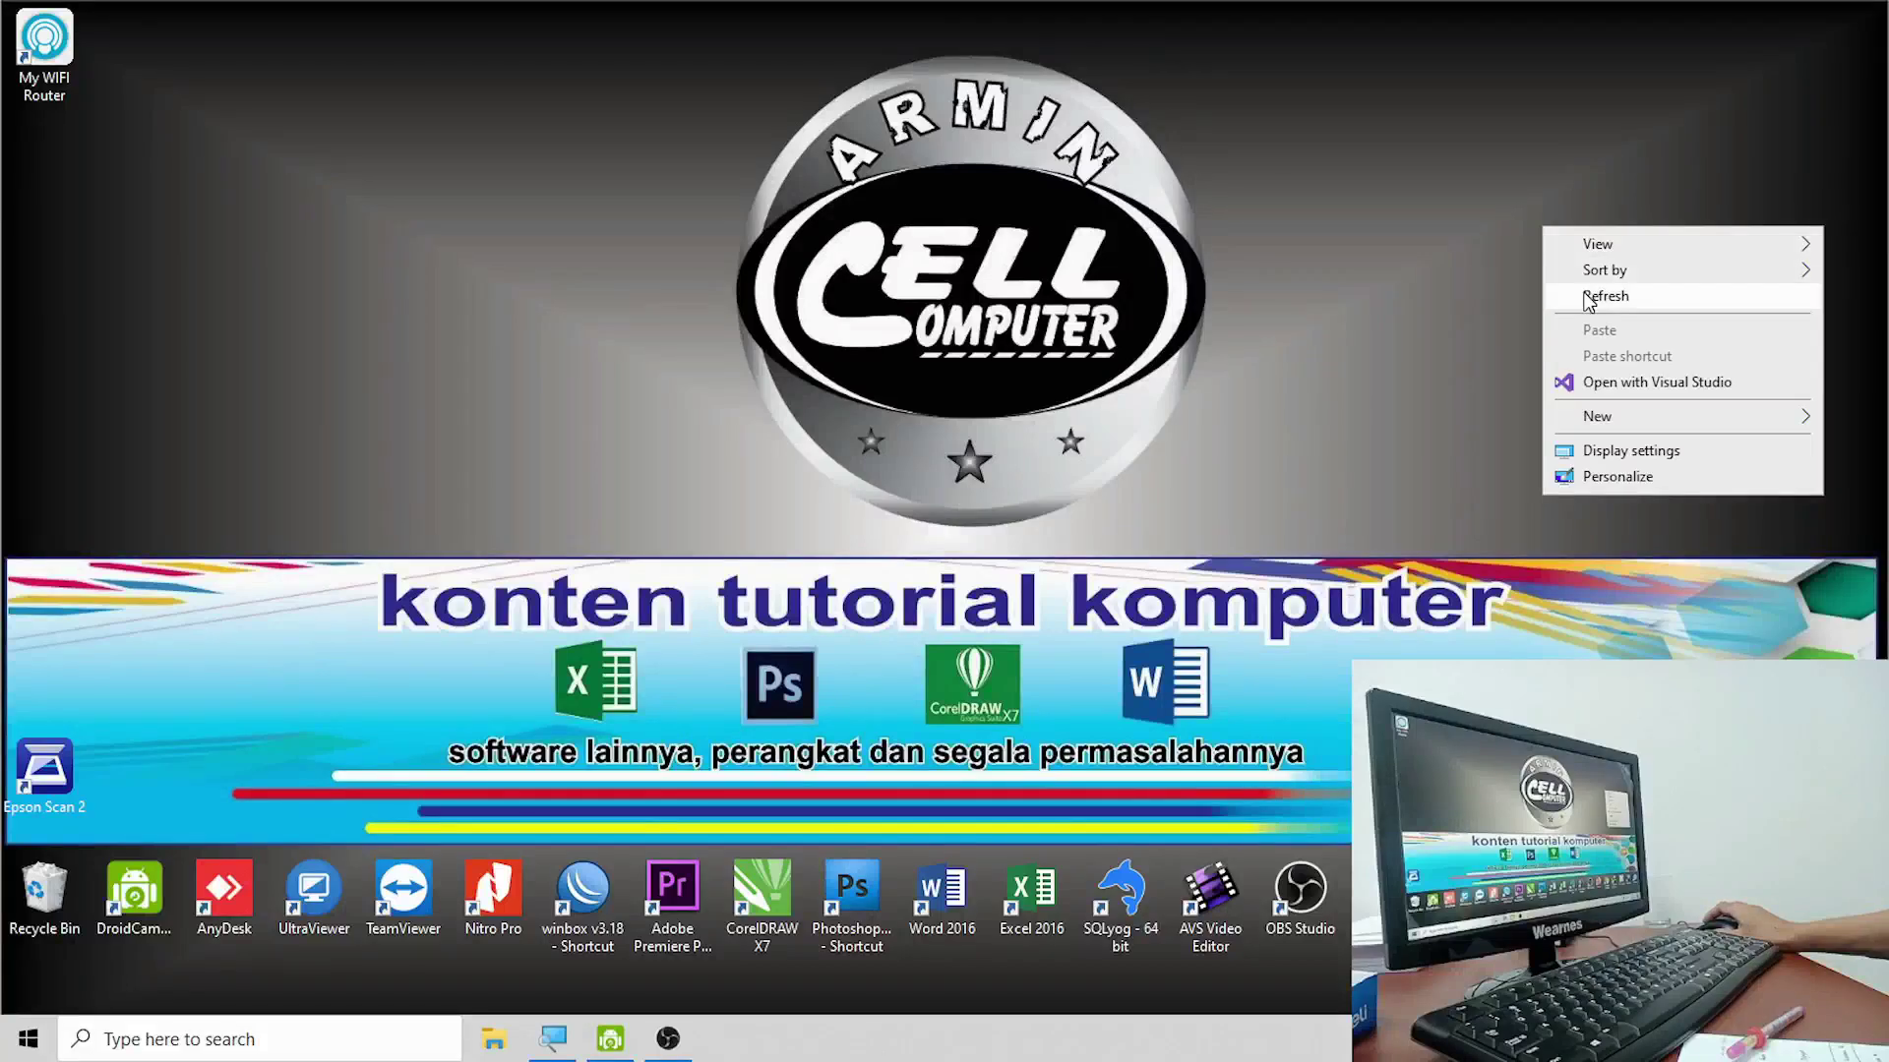
Refresh the desktop, then launch Excel 2016 with a blank Book1 workbook.
click(1589, 292)
right_click(1362, 148)
click(1420, 223)
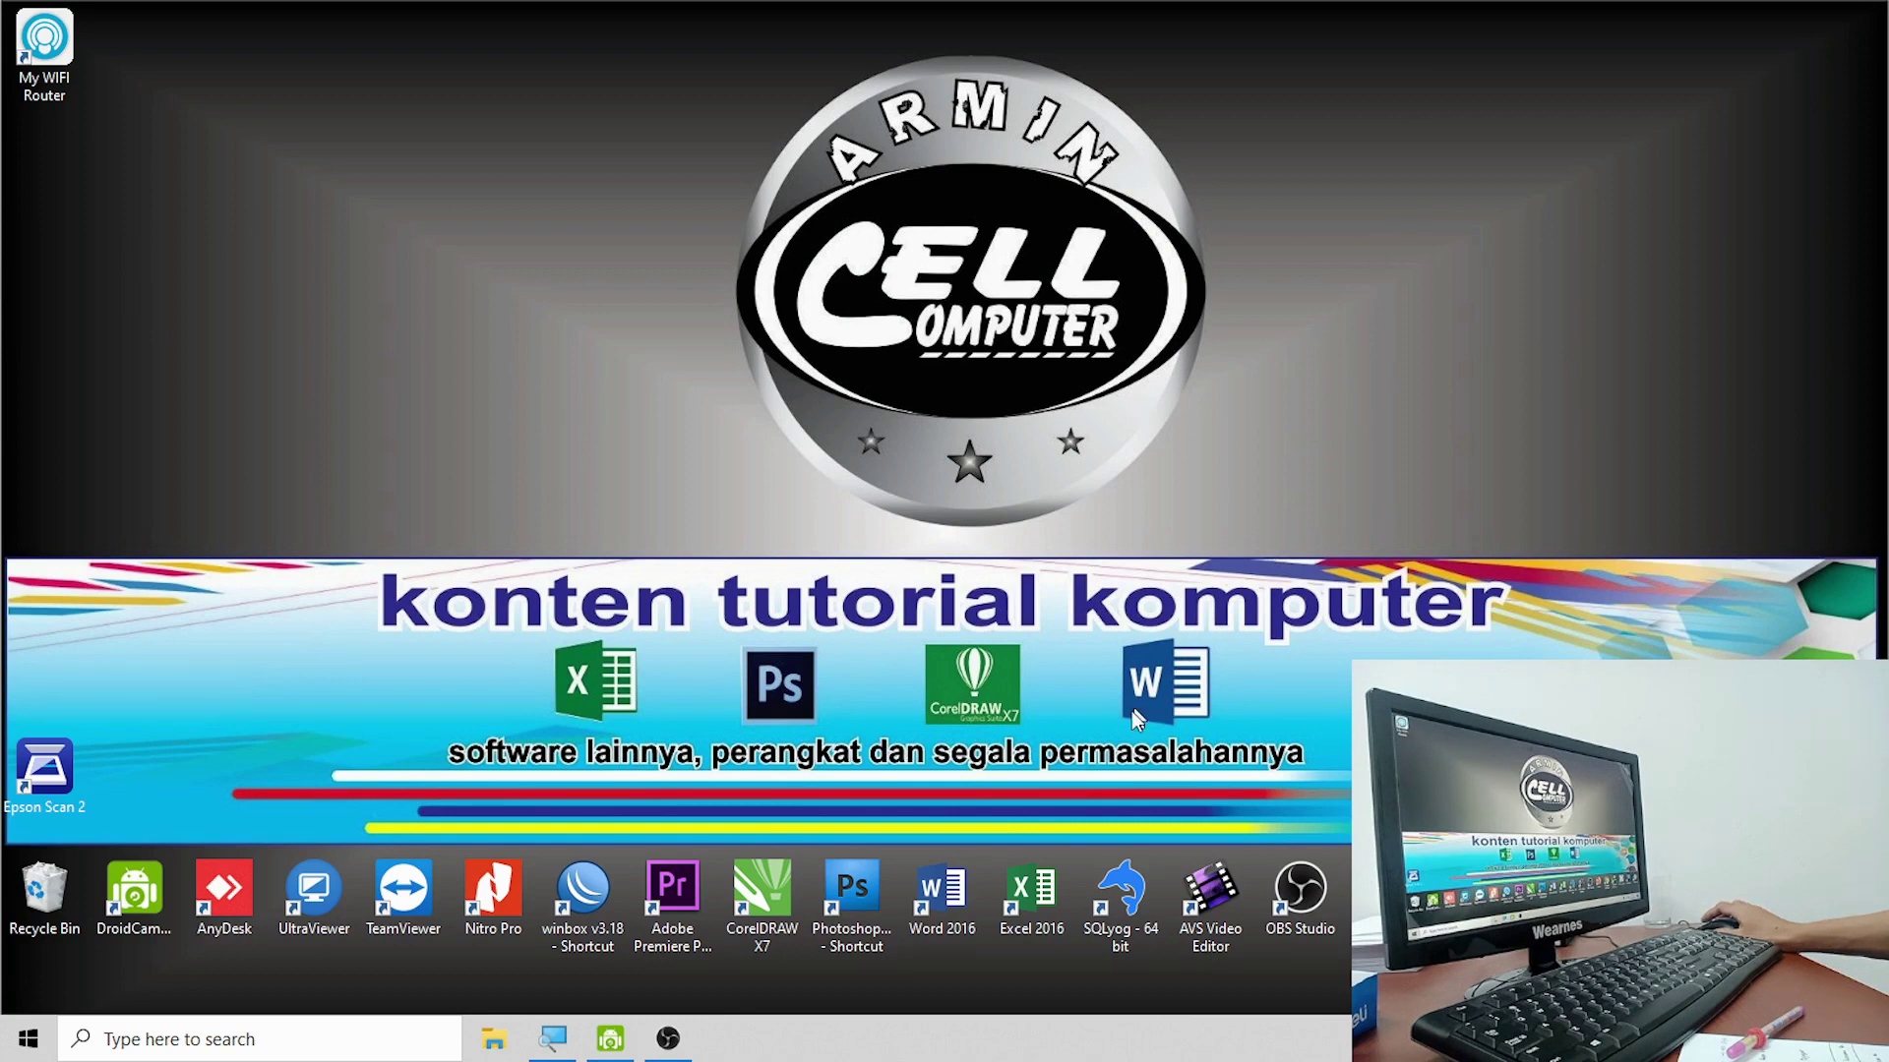
double_click(1025, 911)
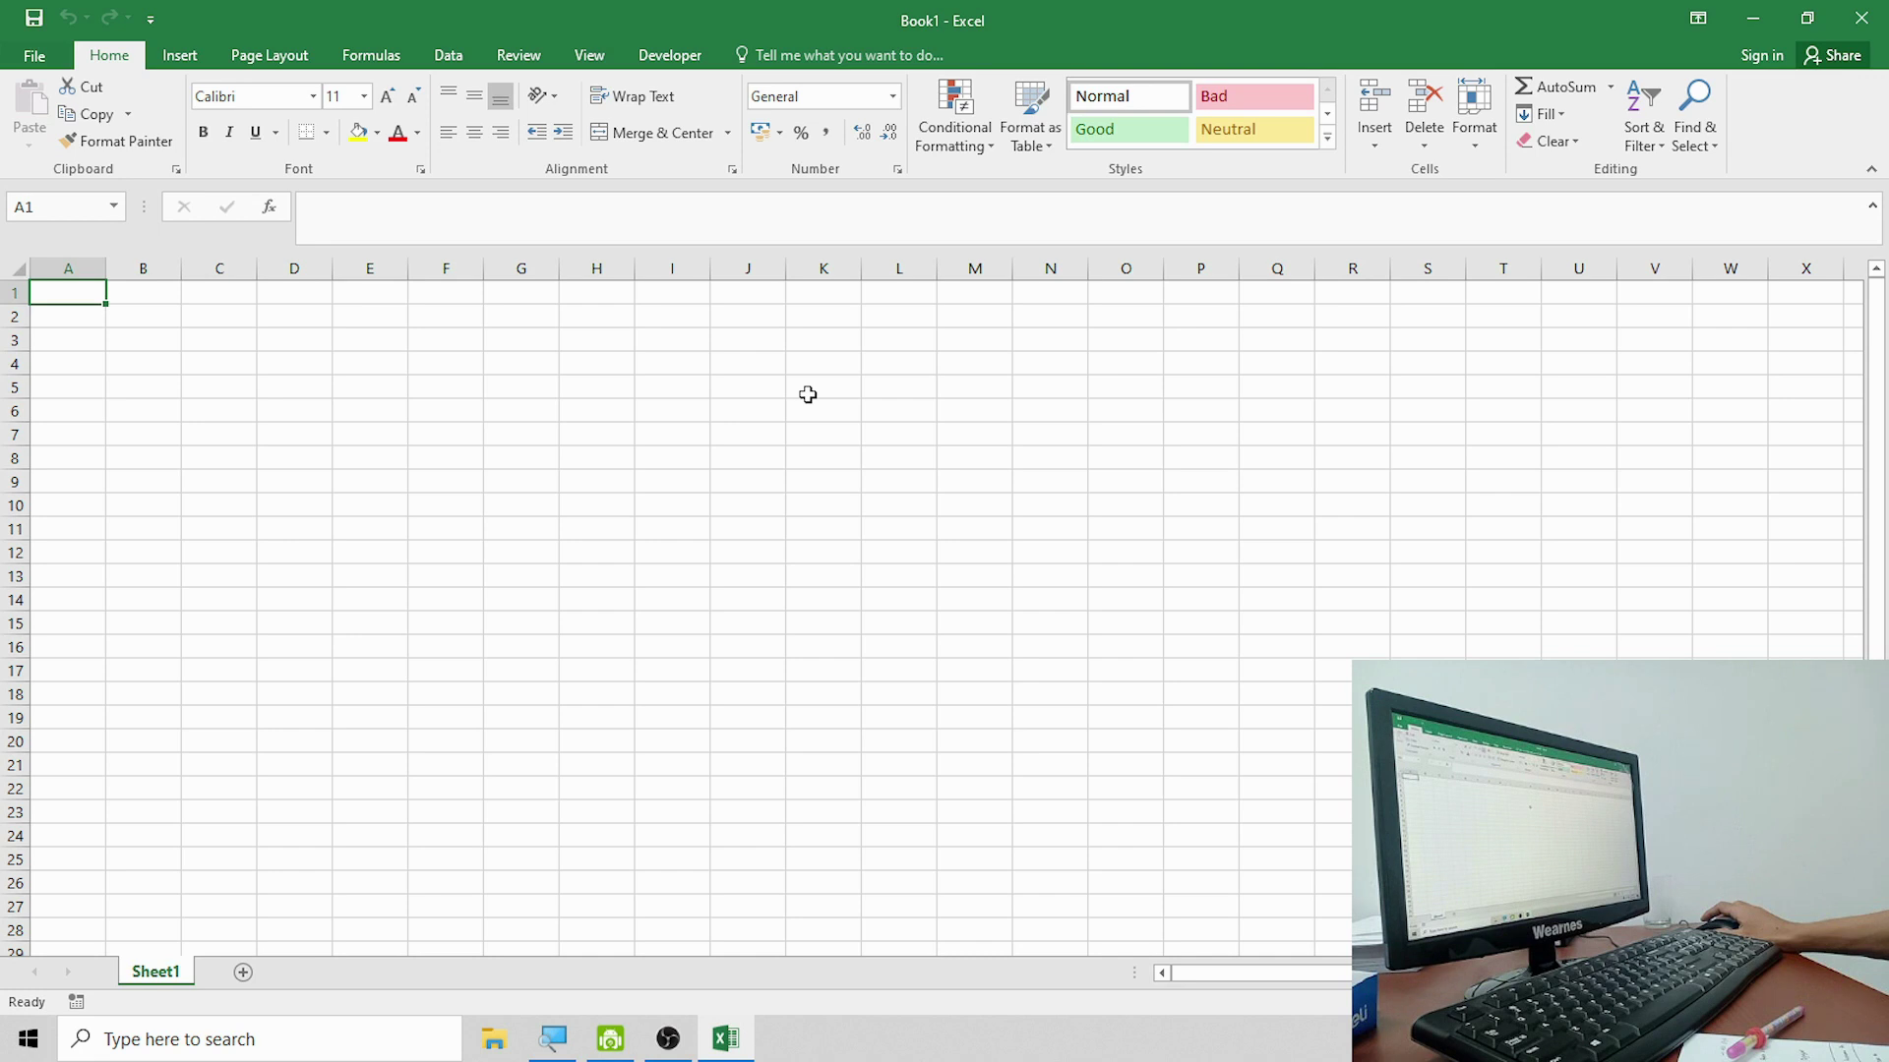
Enter the title 'CARA BUAT TITIK DUA SEJAJAR DI EXCEL' in cell F7.
click(471, 432)
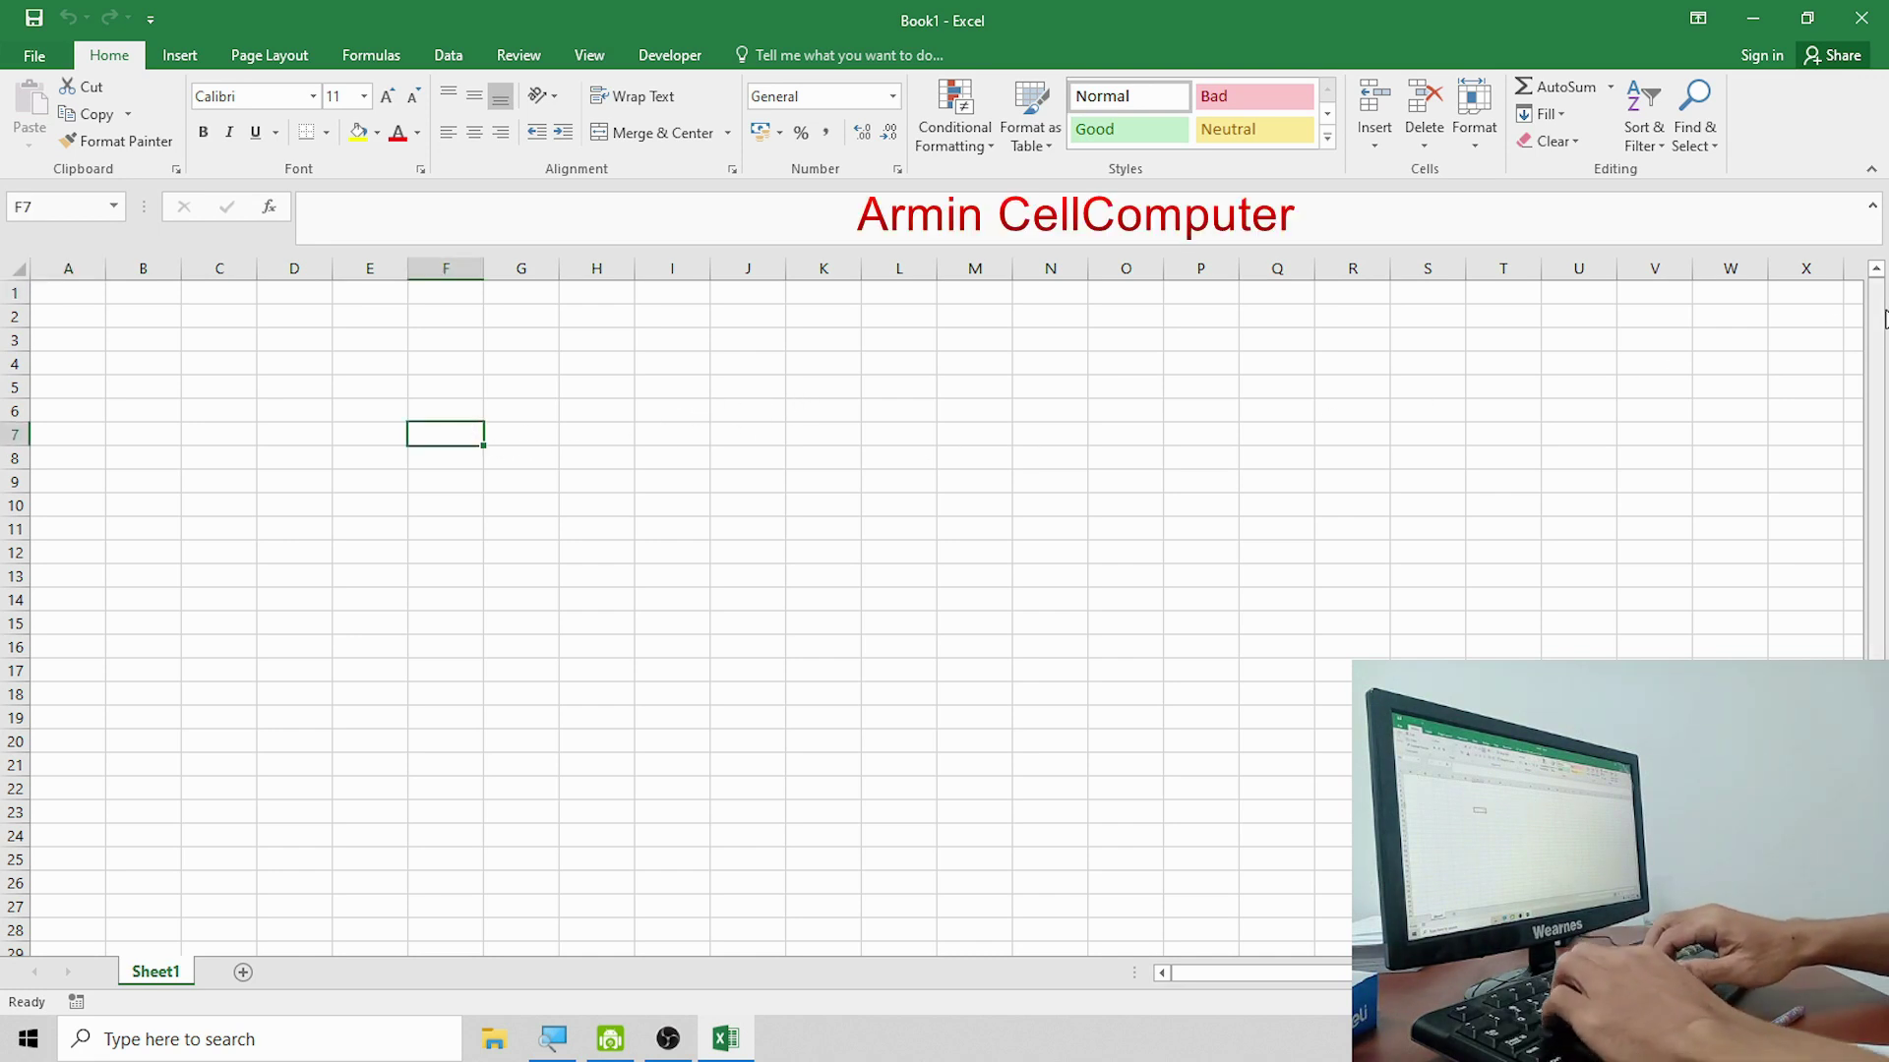
text(CARA)
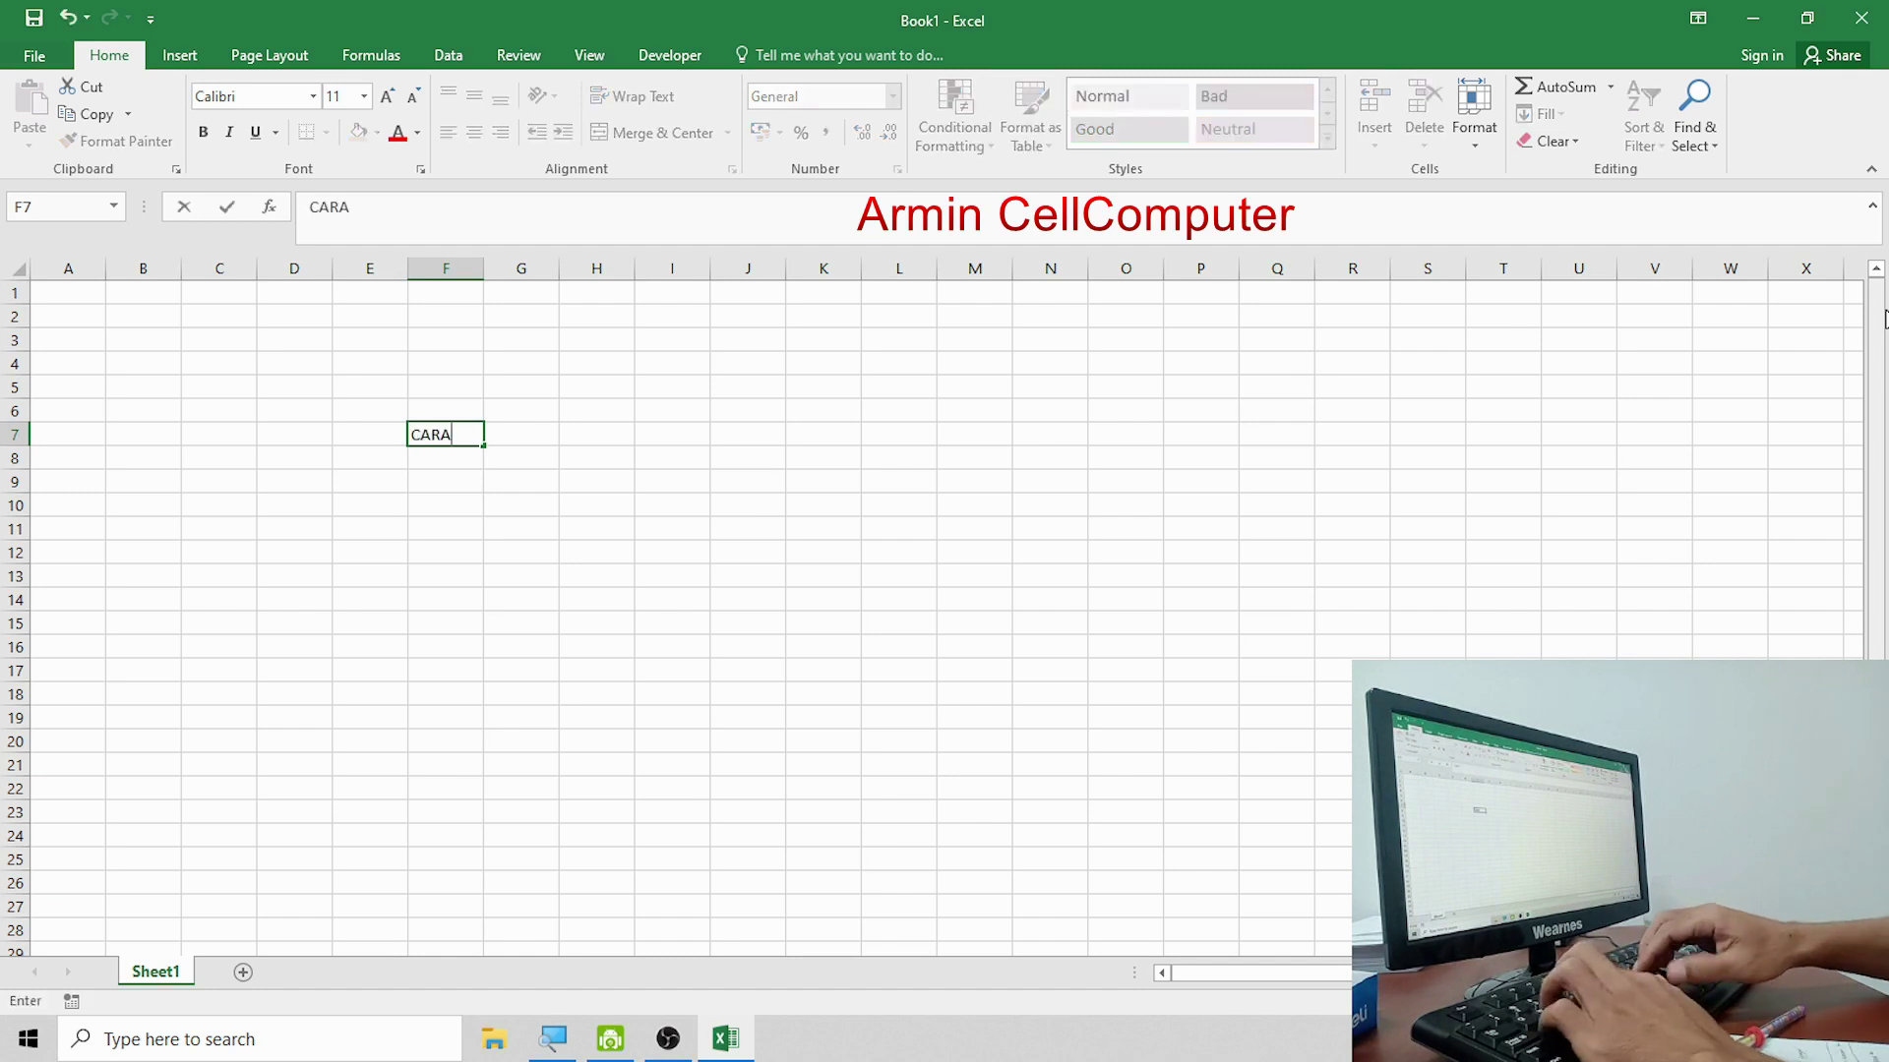
text( BUAT TITIK D)
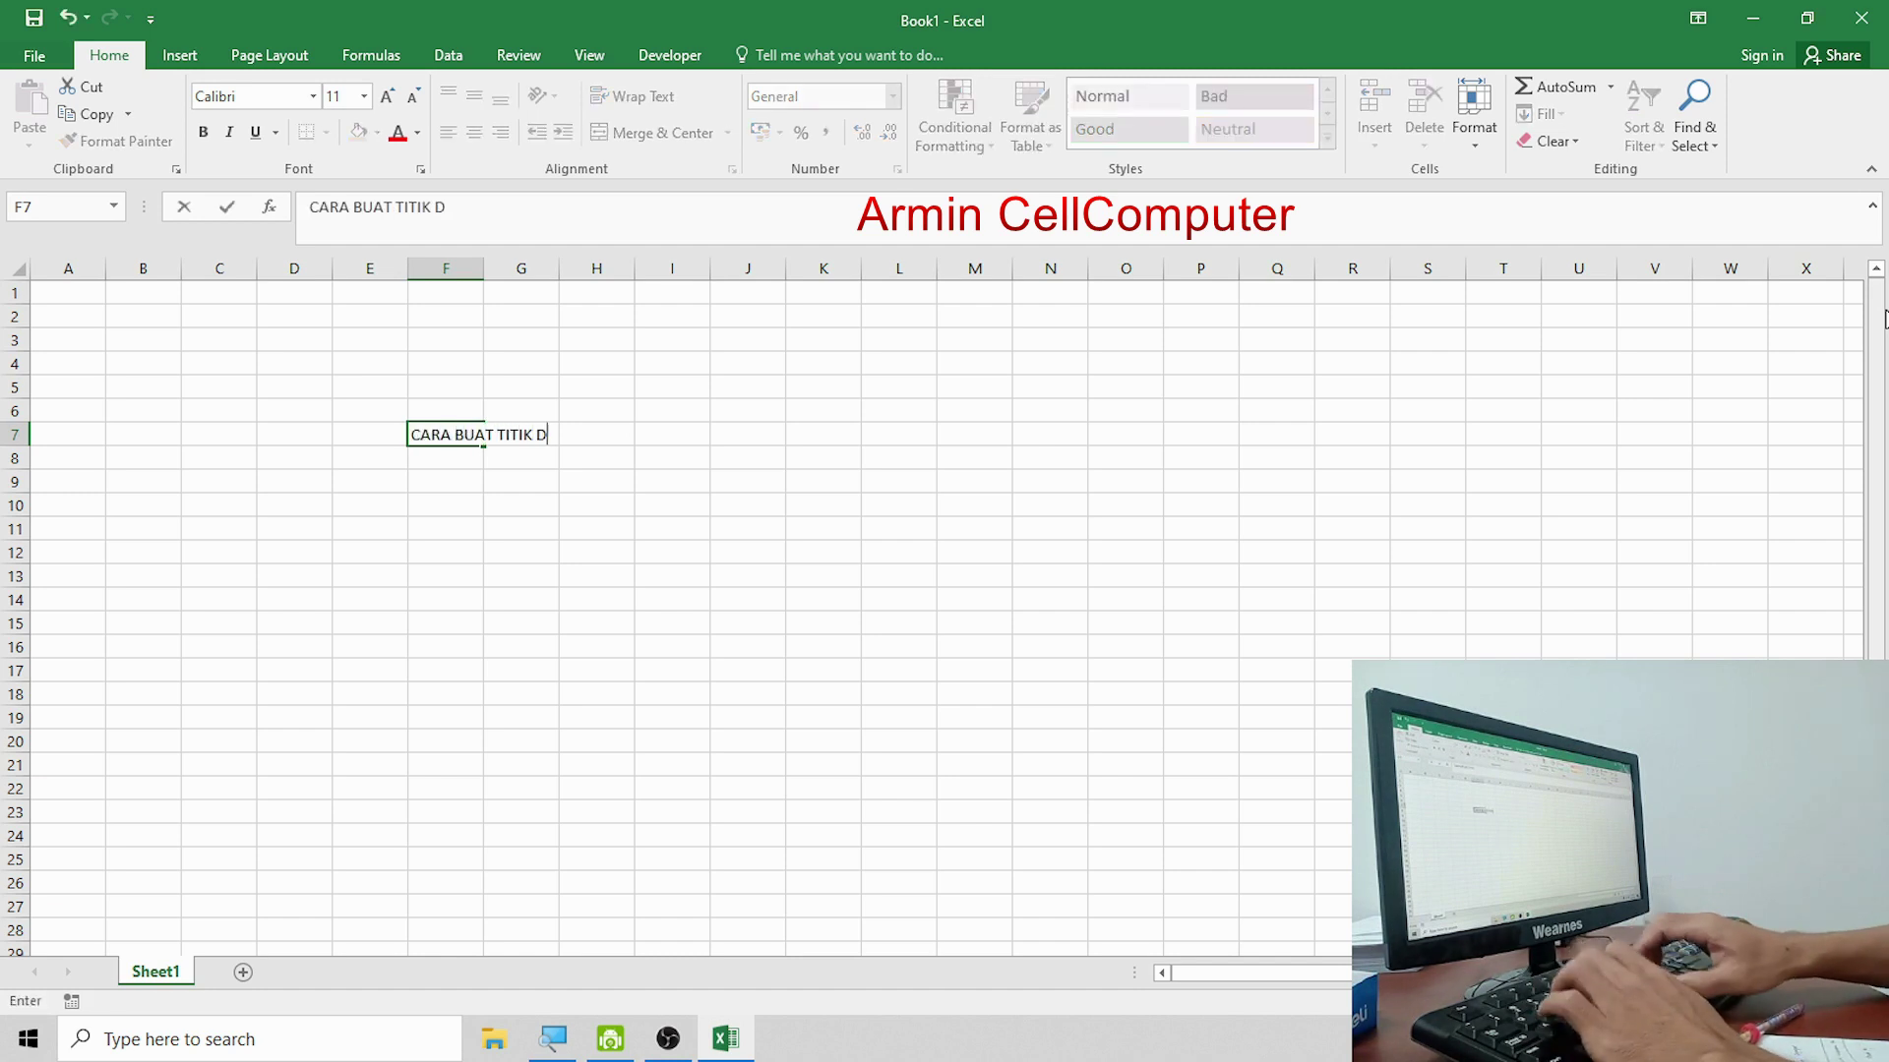
text(UA SEJAJAR D)
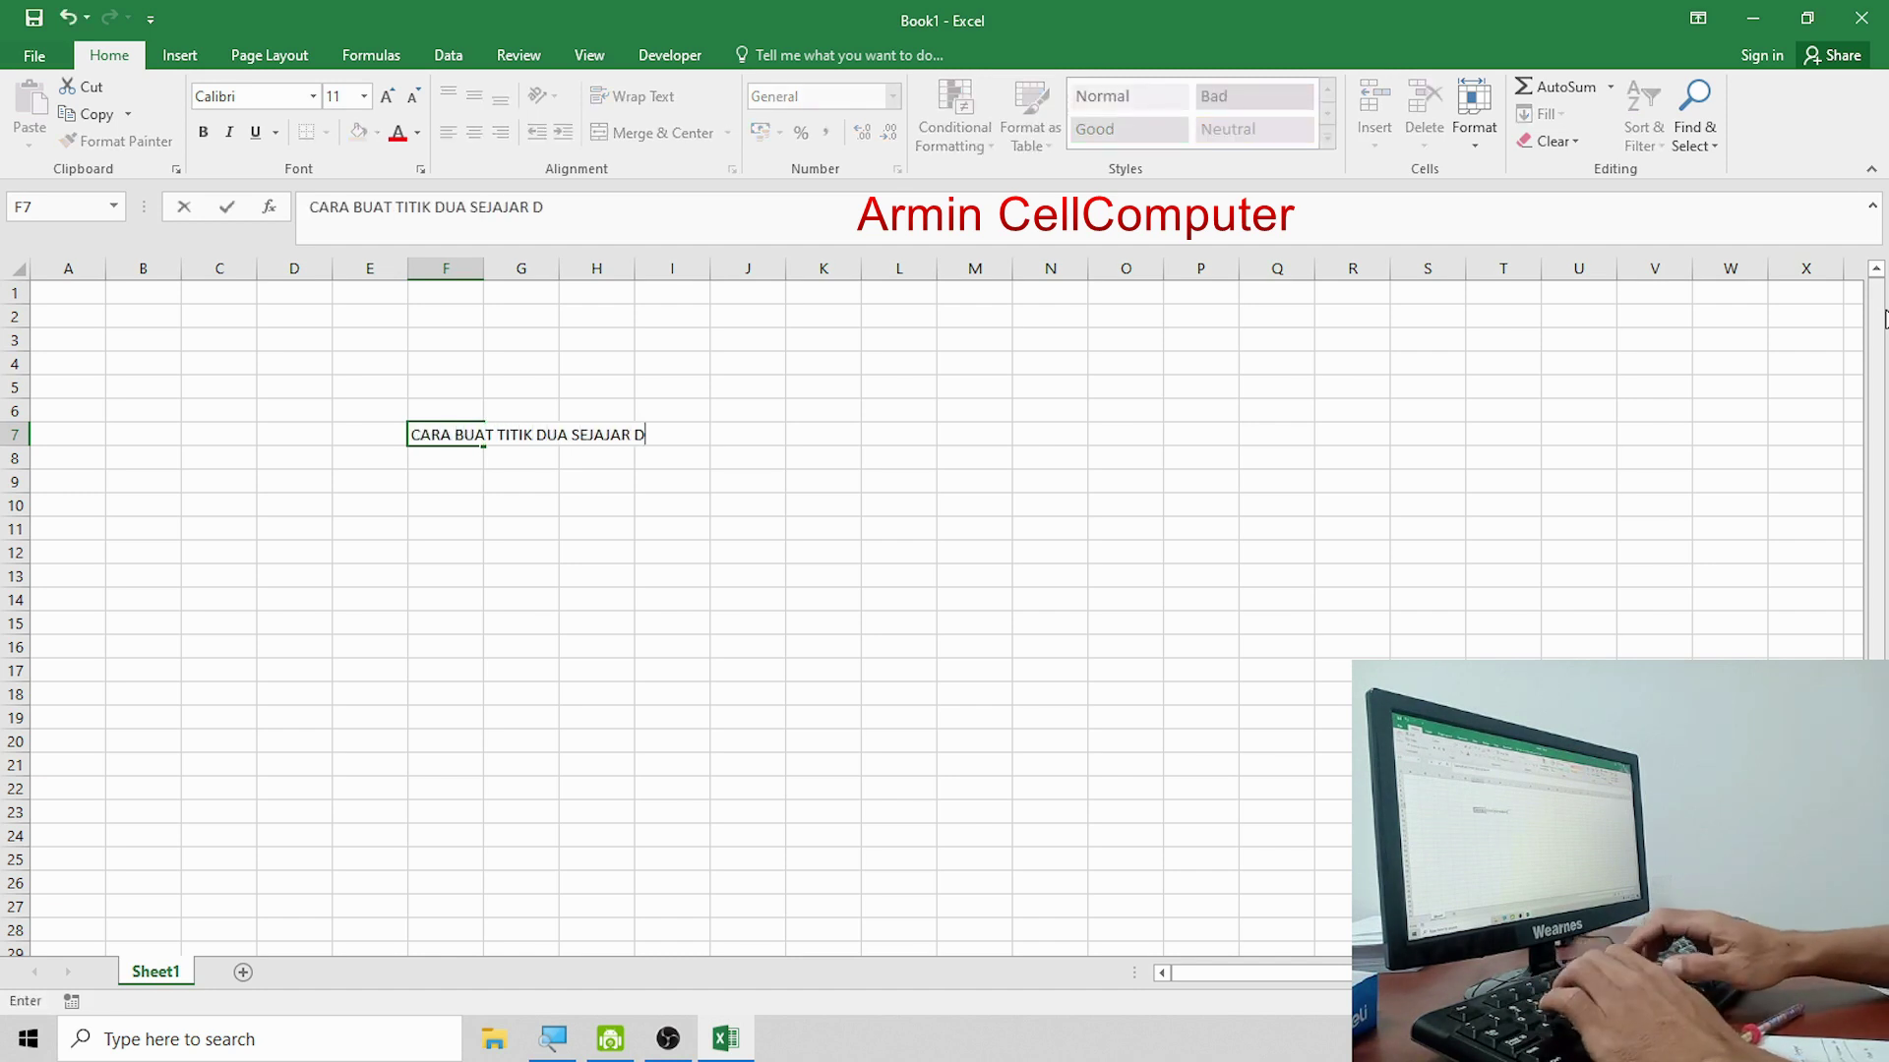
text(I EXCEL)
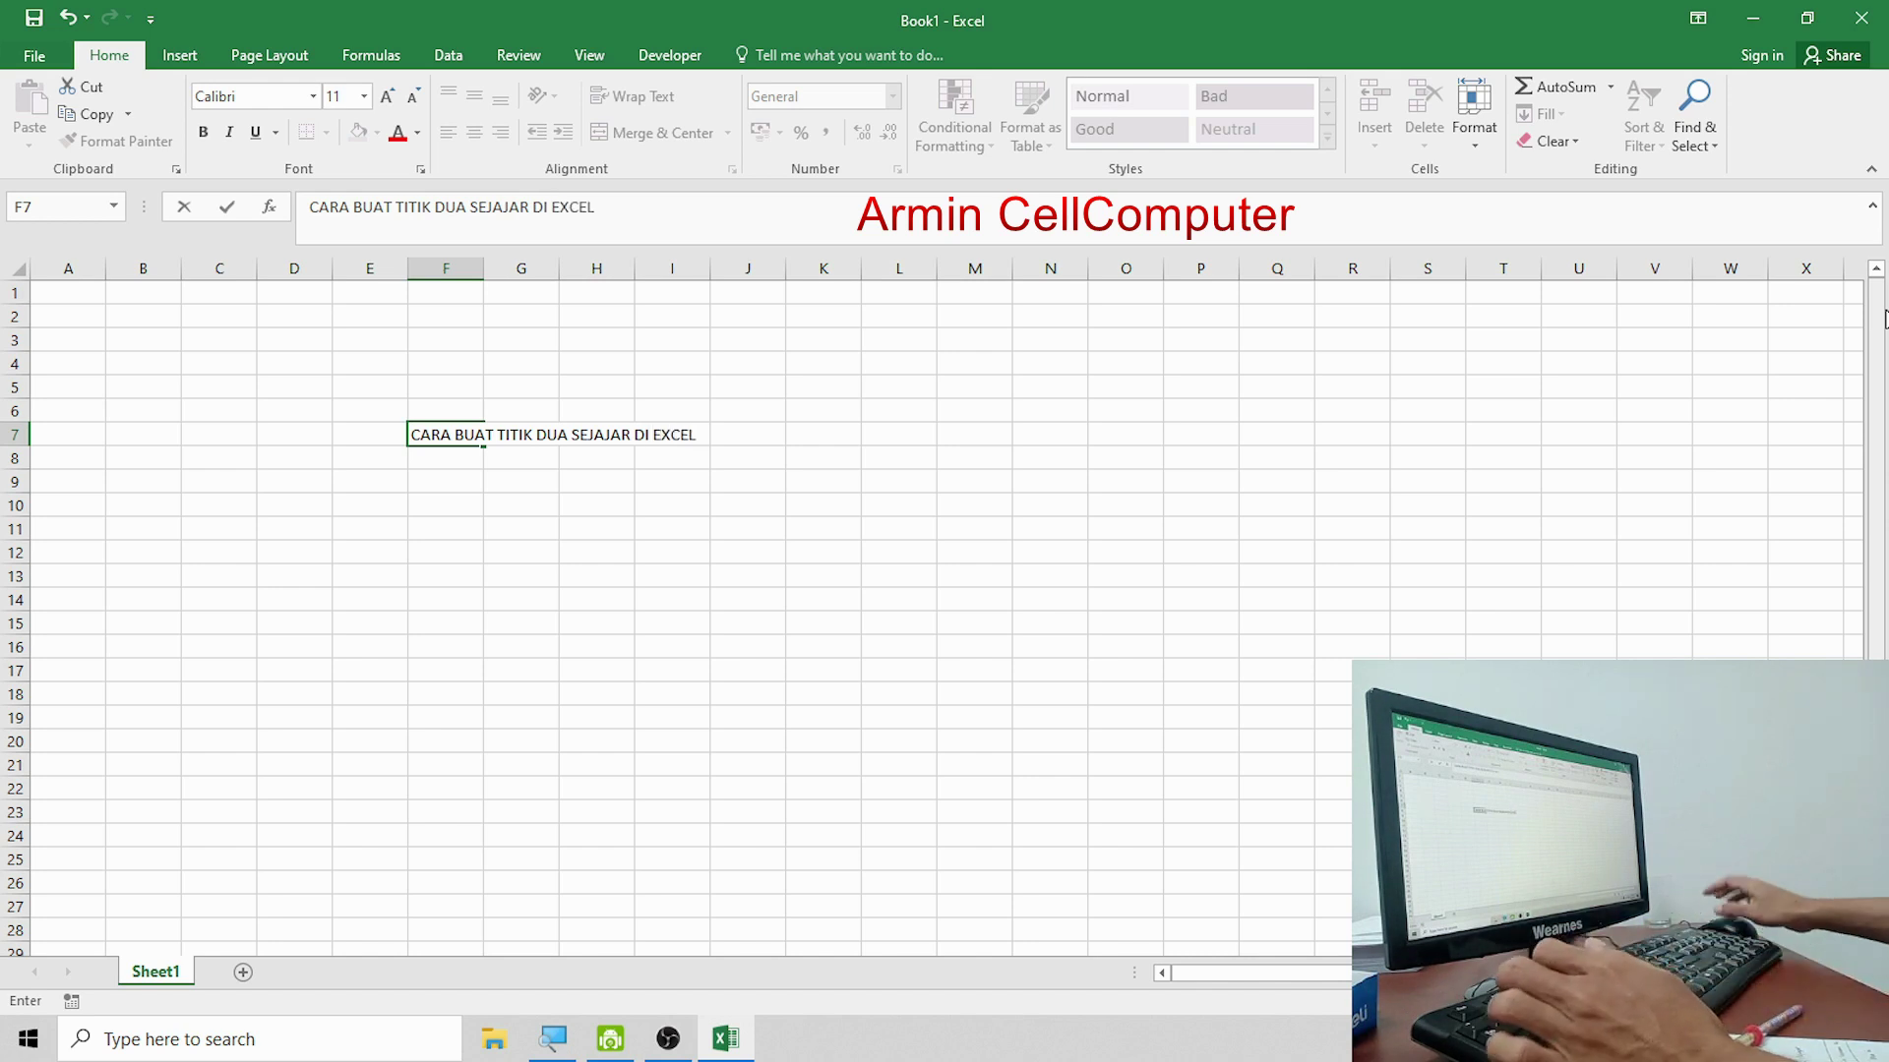
click(502, 499)
Set the F7 title to a 24-point font size.
click(458, 441)
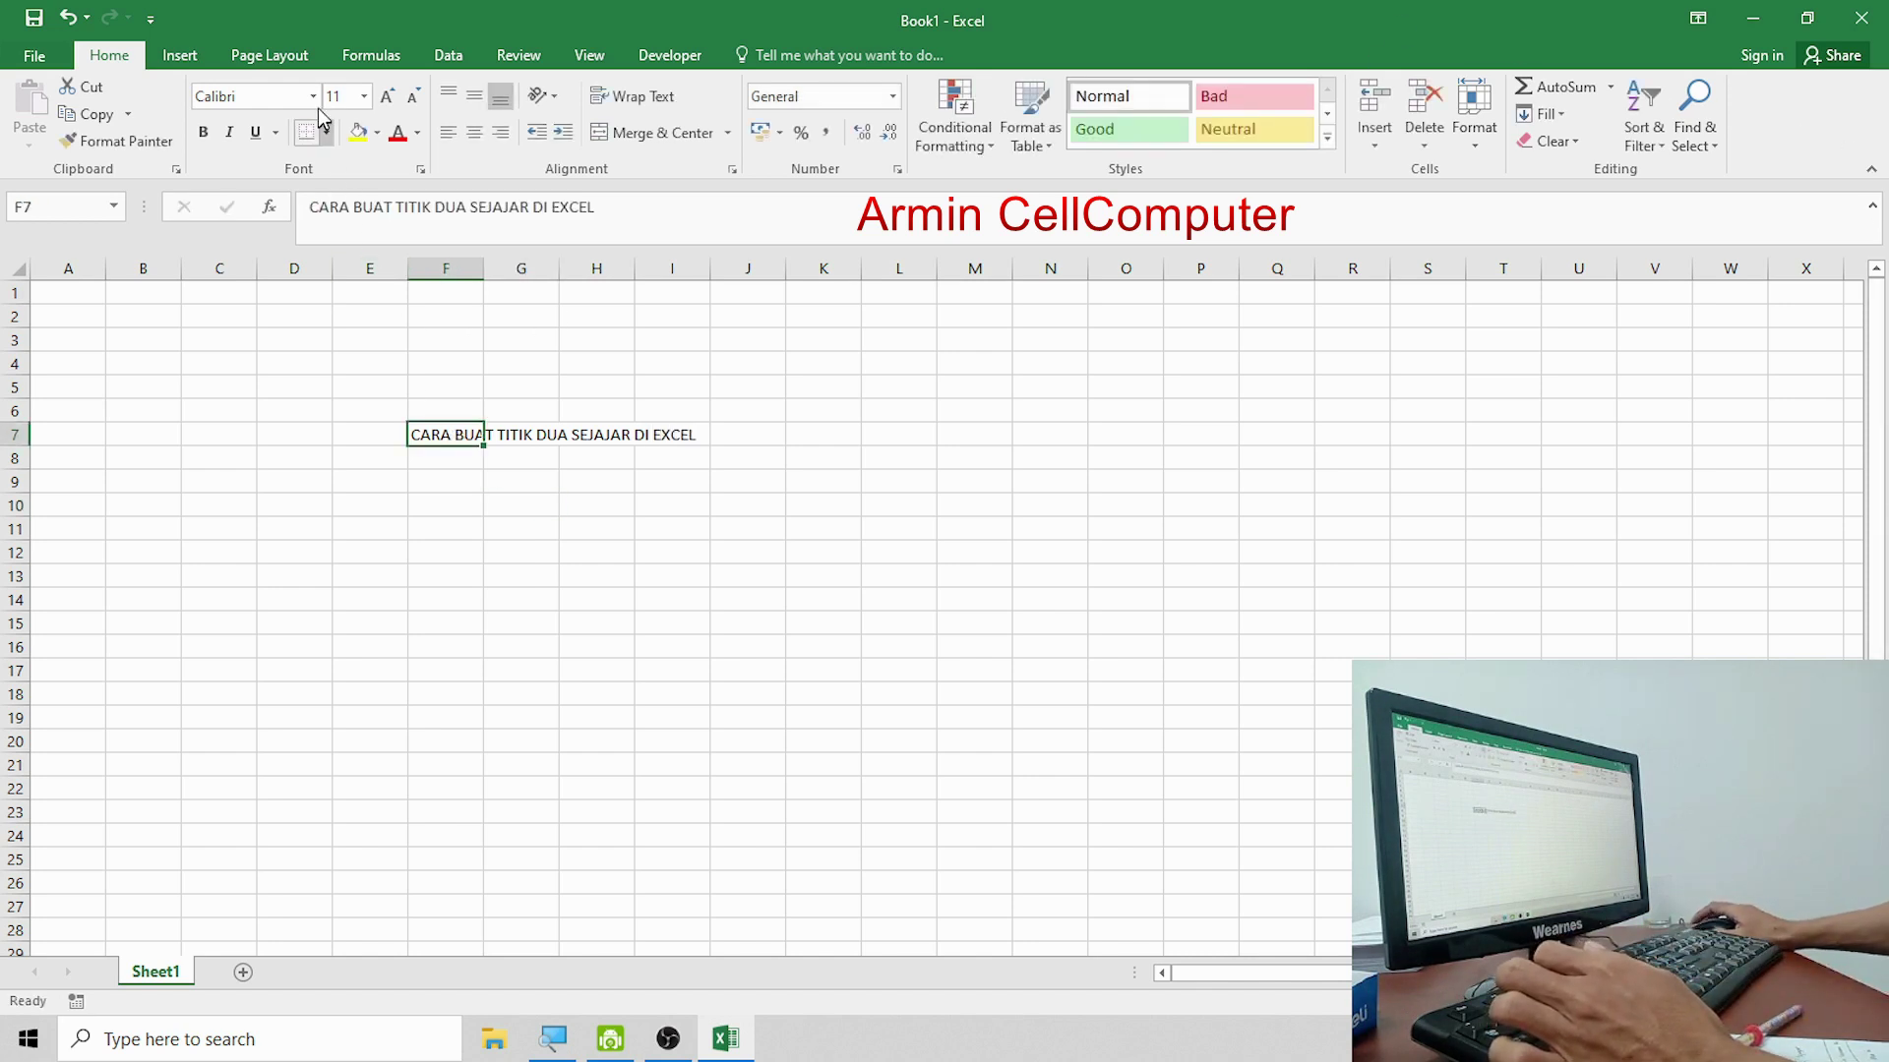
click(364, 95)
click(335, 348)
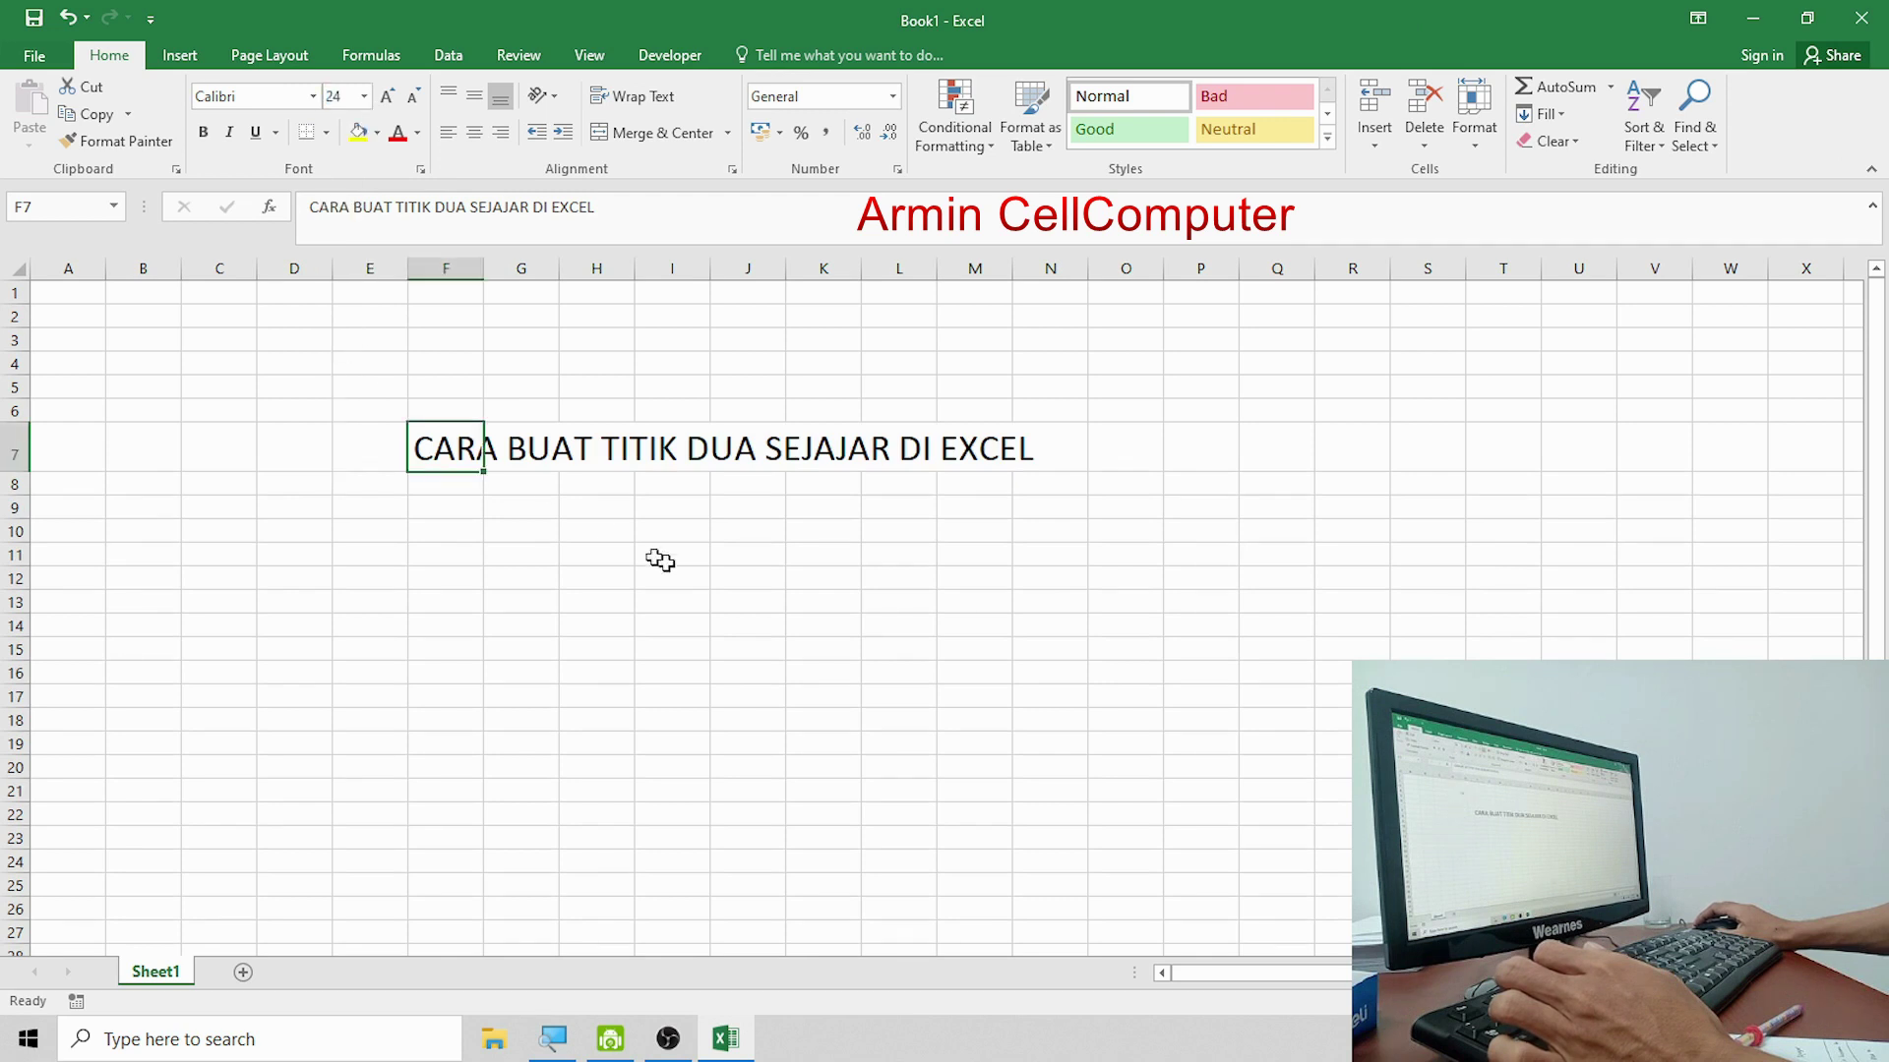
click(673, 578)
click(467, 453)
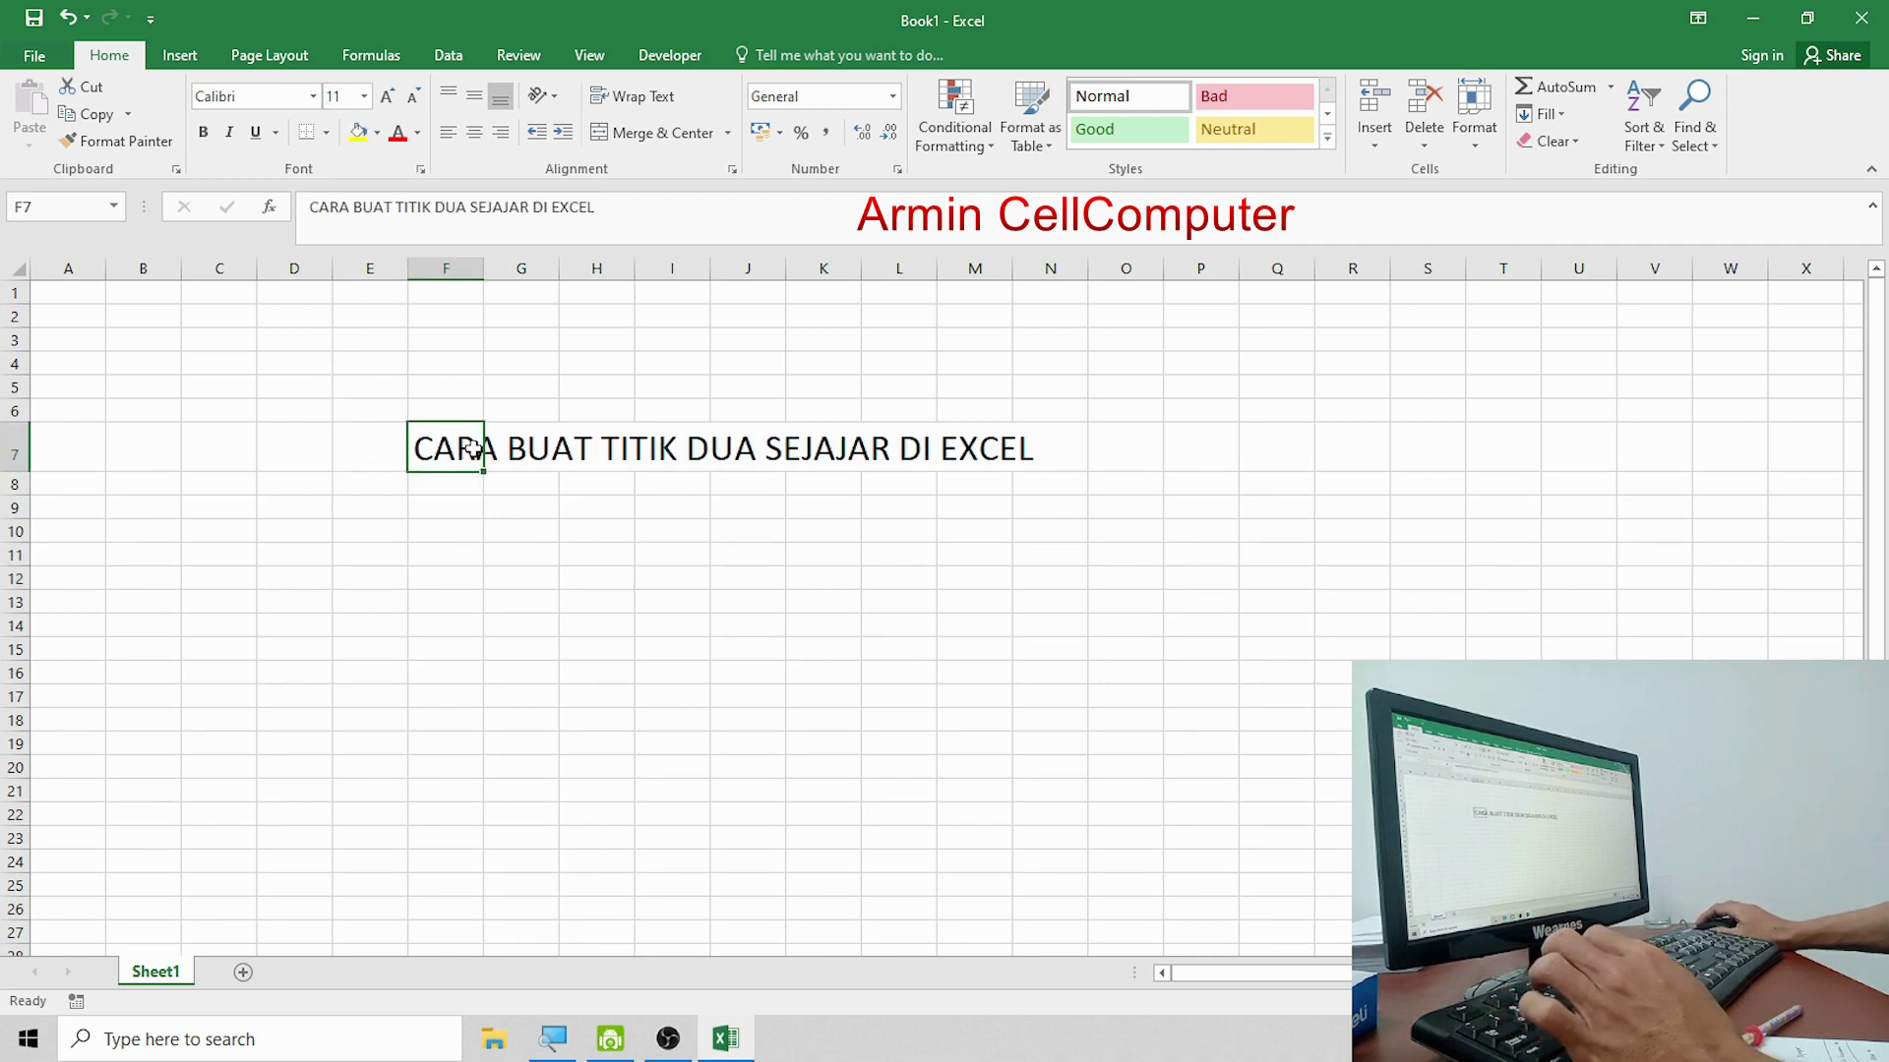
click(835, 572)
click(457, 581)
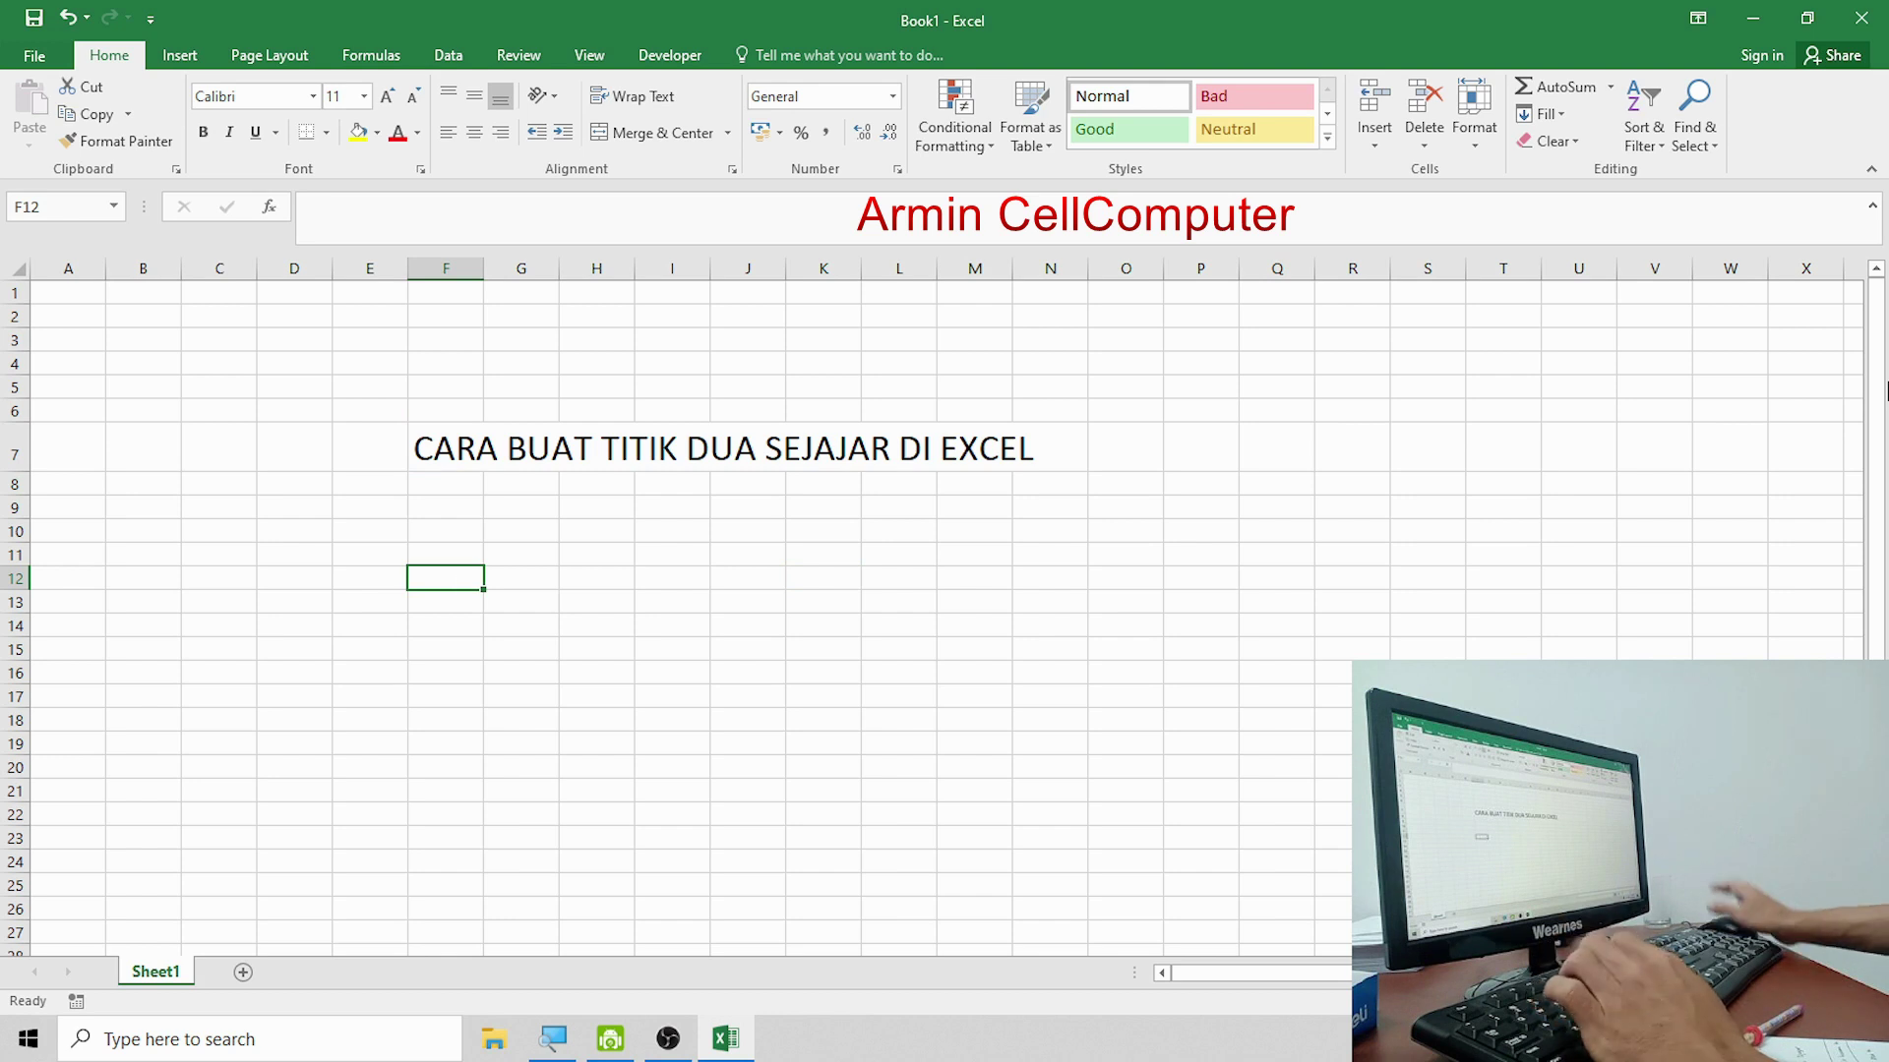
Enter NAMA and ALAMAT in F12:F13, each with a ':' in column G.
text(NAMA)
key(Tab)
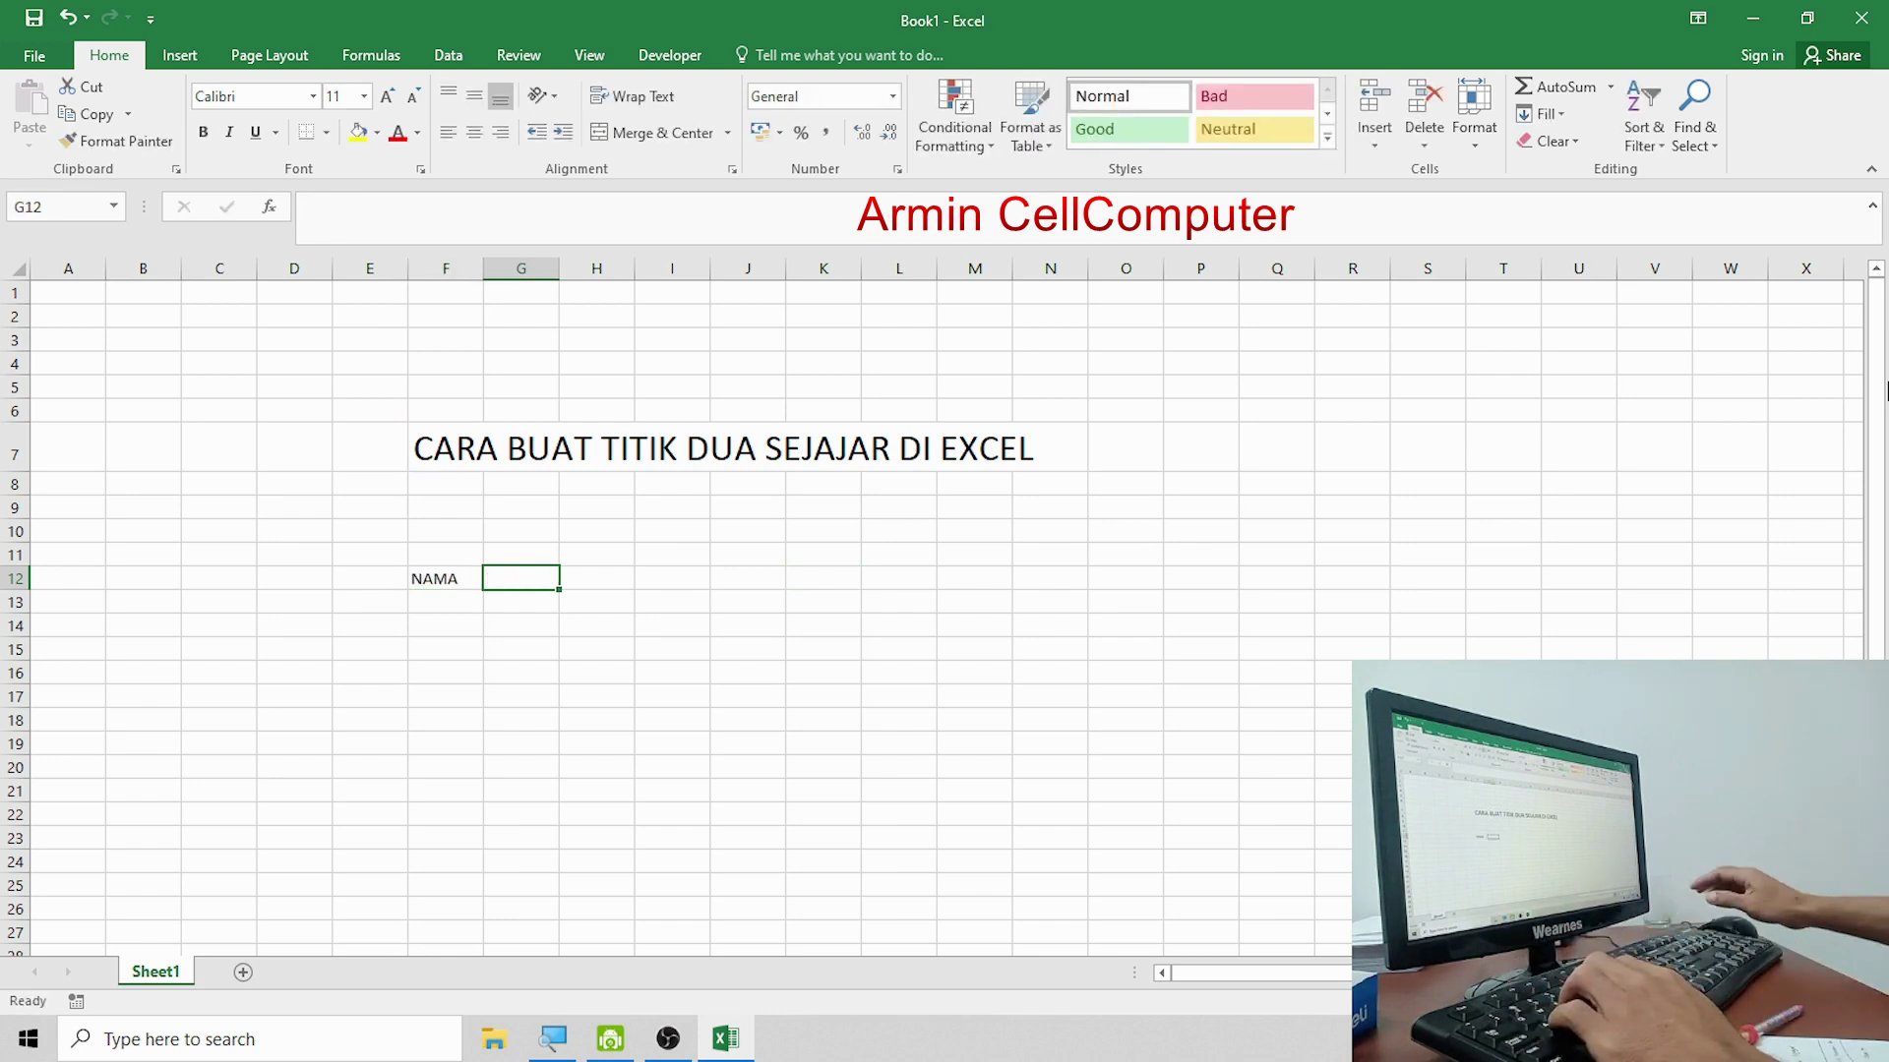
text(:)
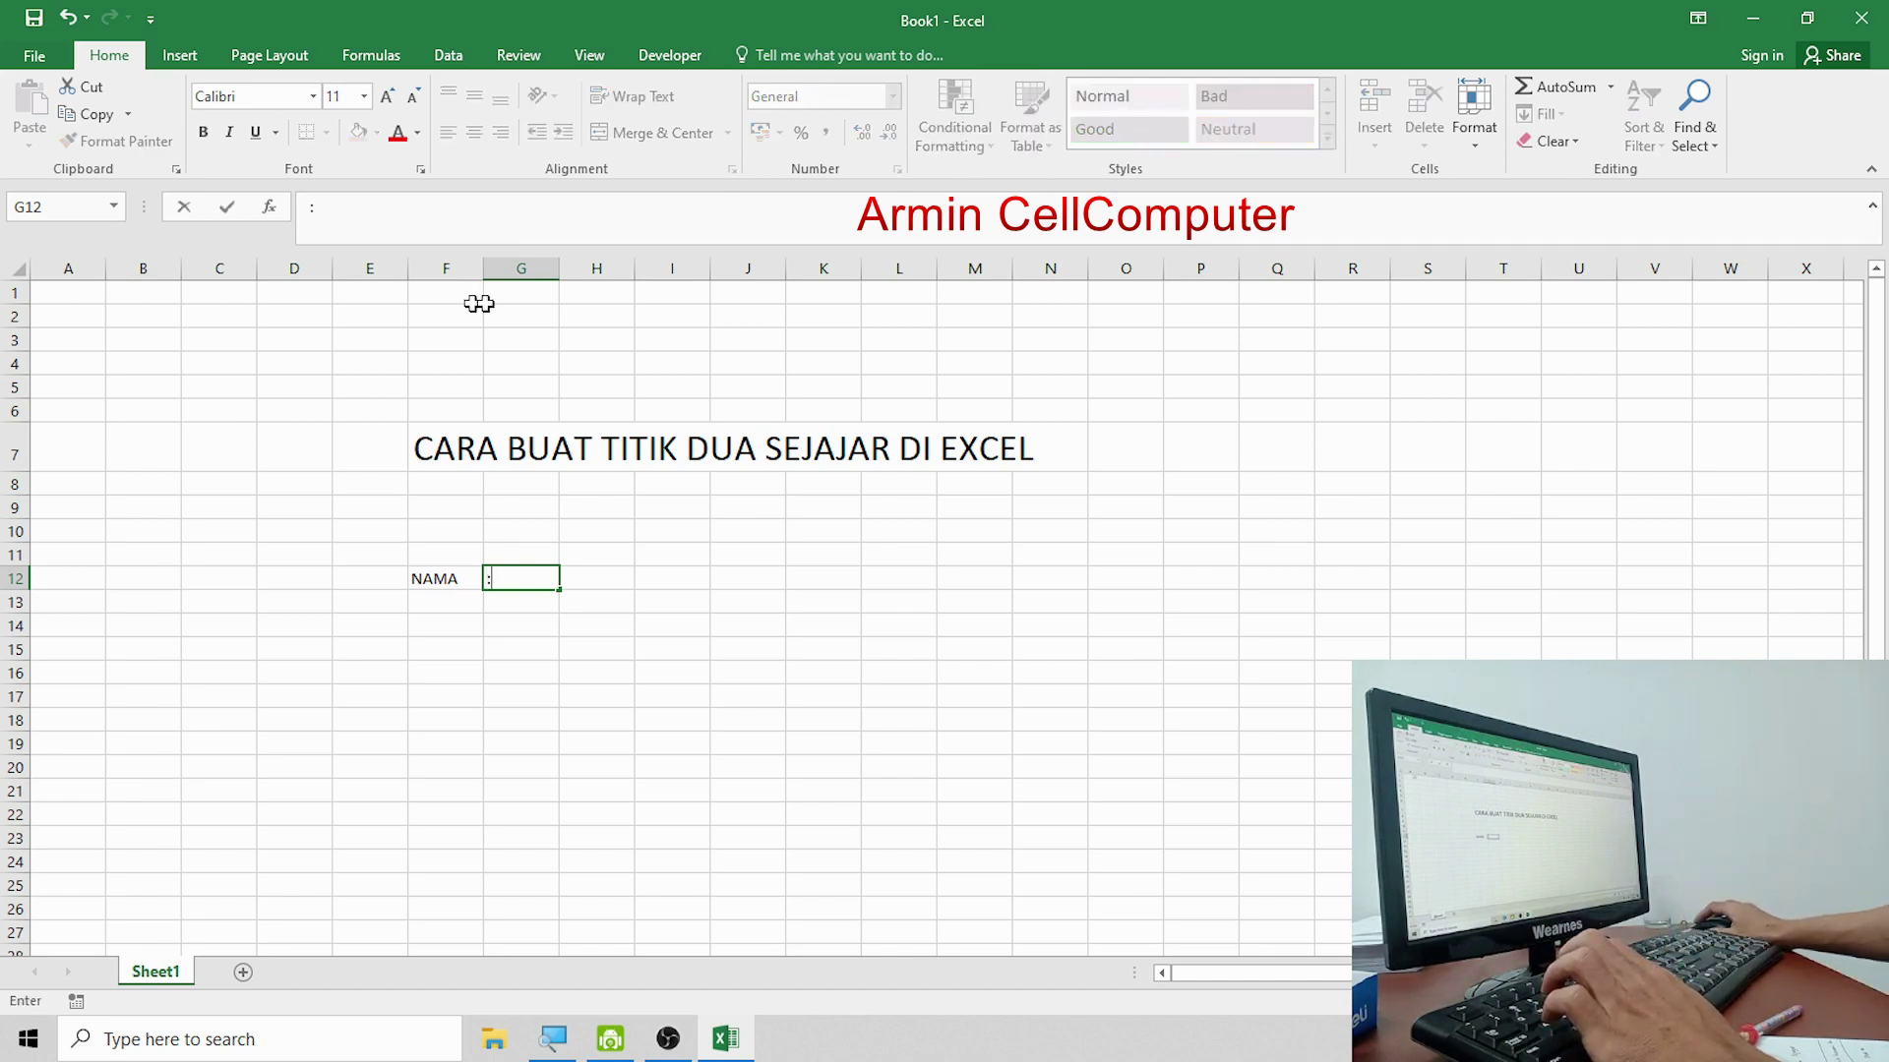
drag(576, 268, 546, 267)
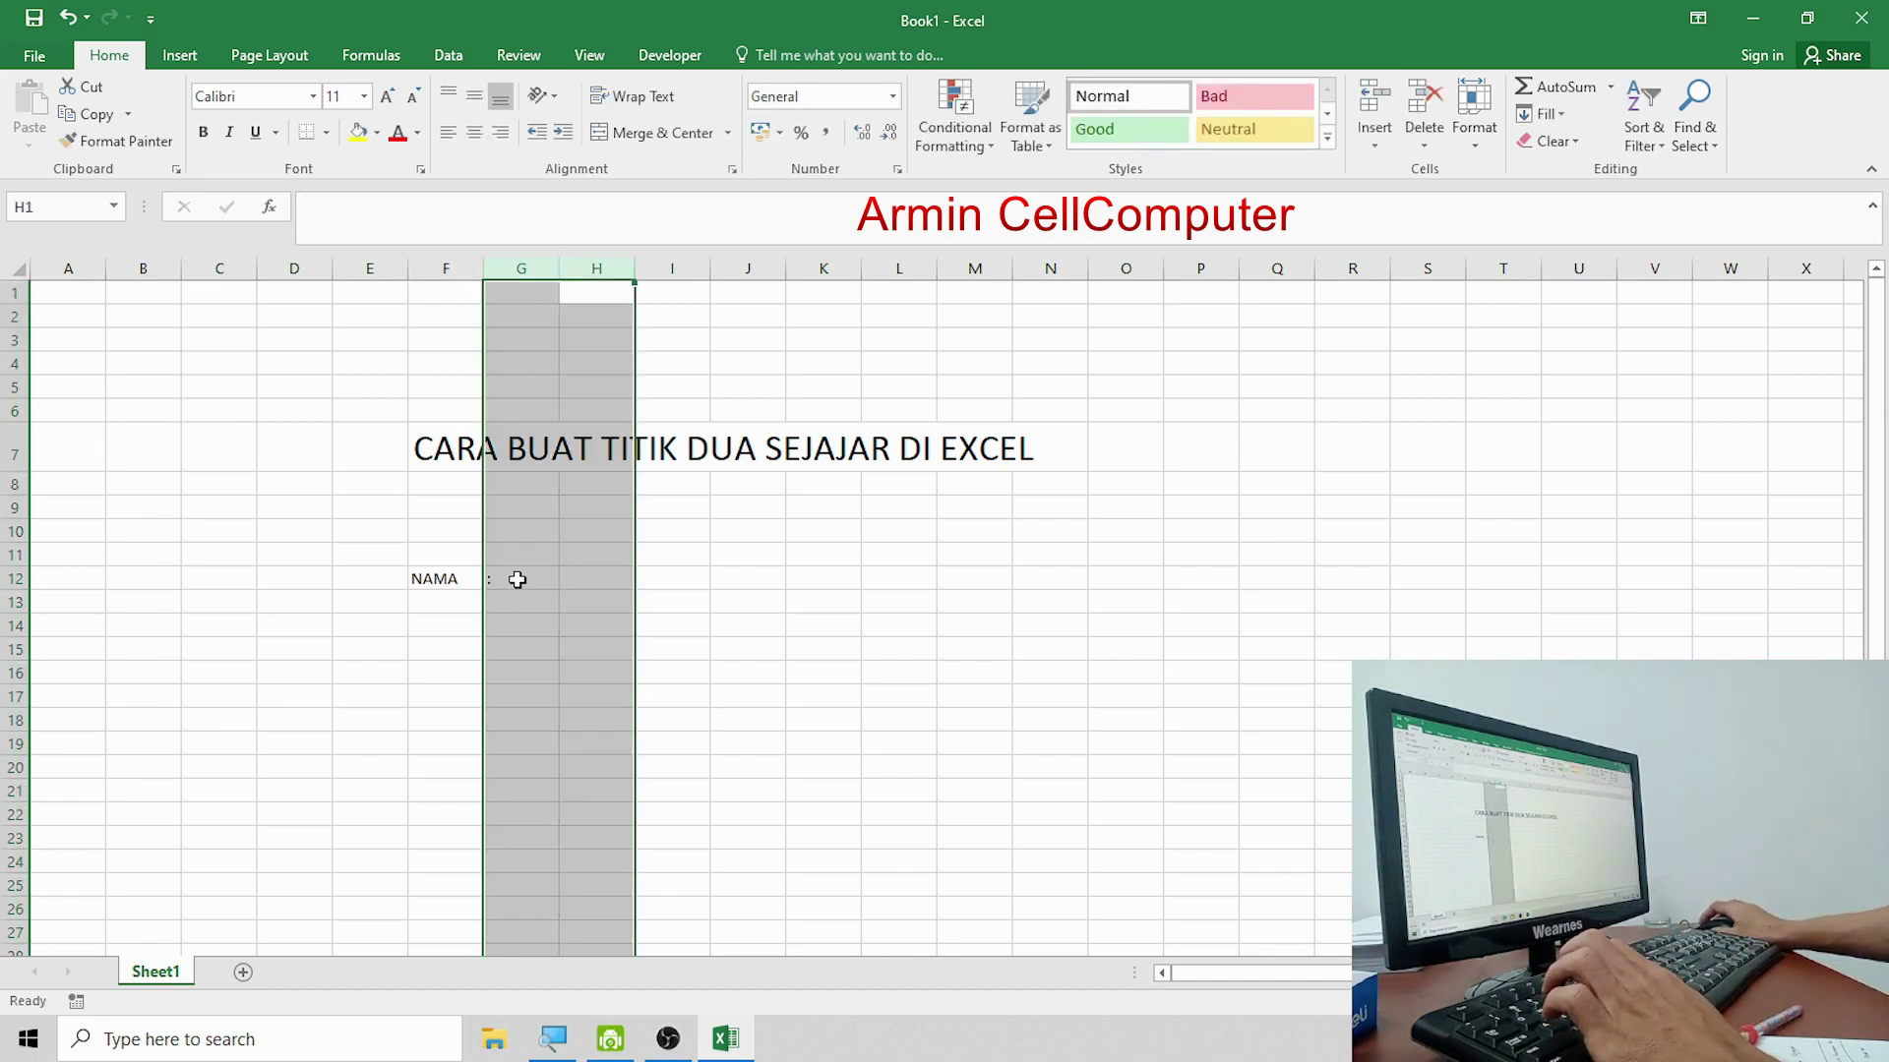
click(515, 581)
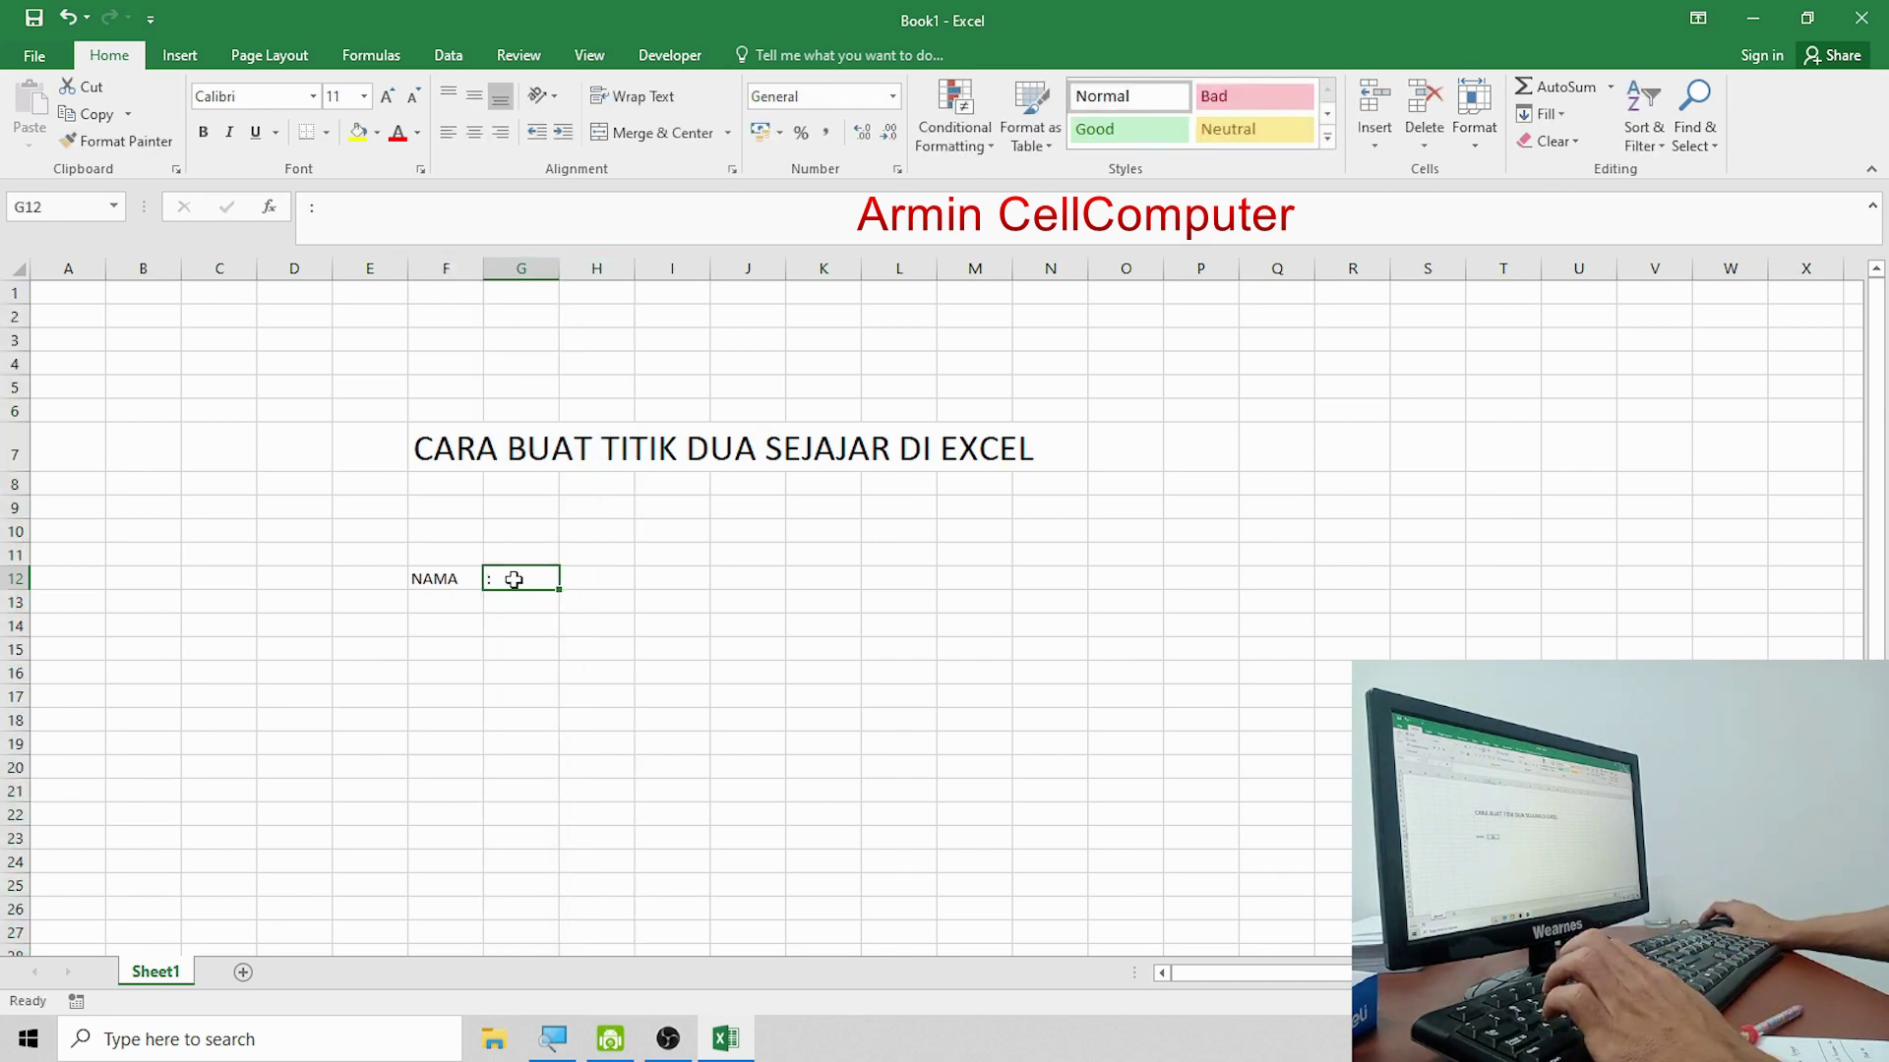
click(461, 602)
text(ALAMAT)
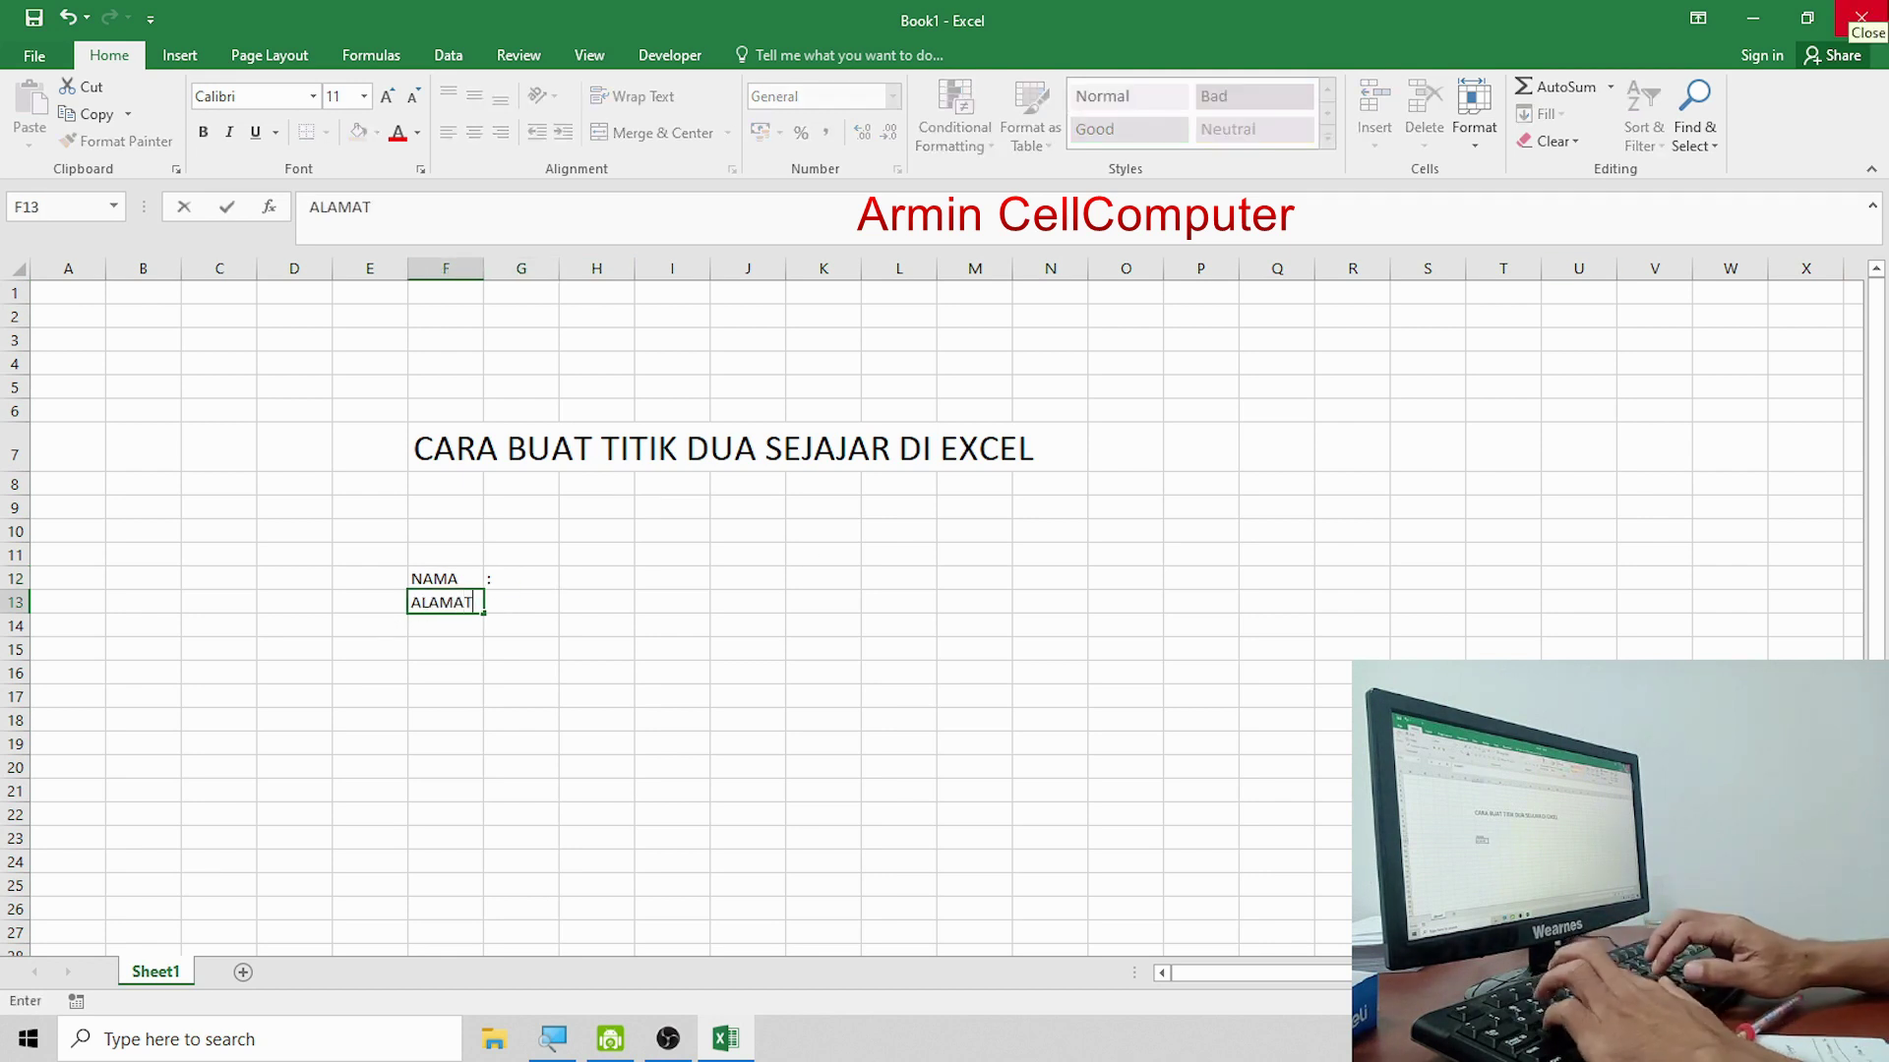
key(Tab)
text(:)
key(Return)
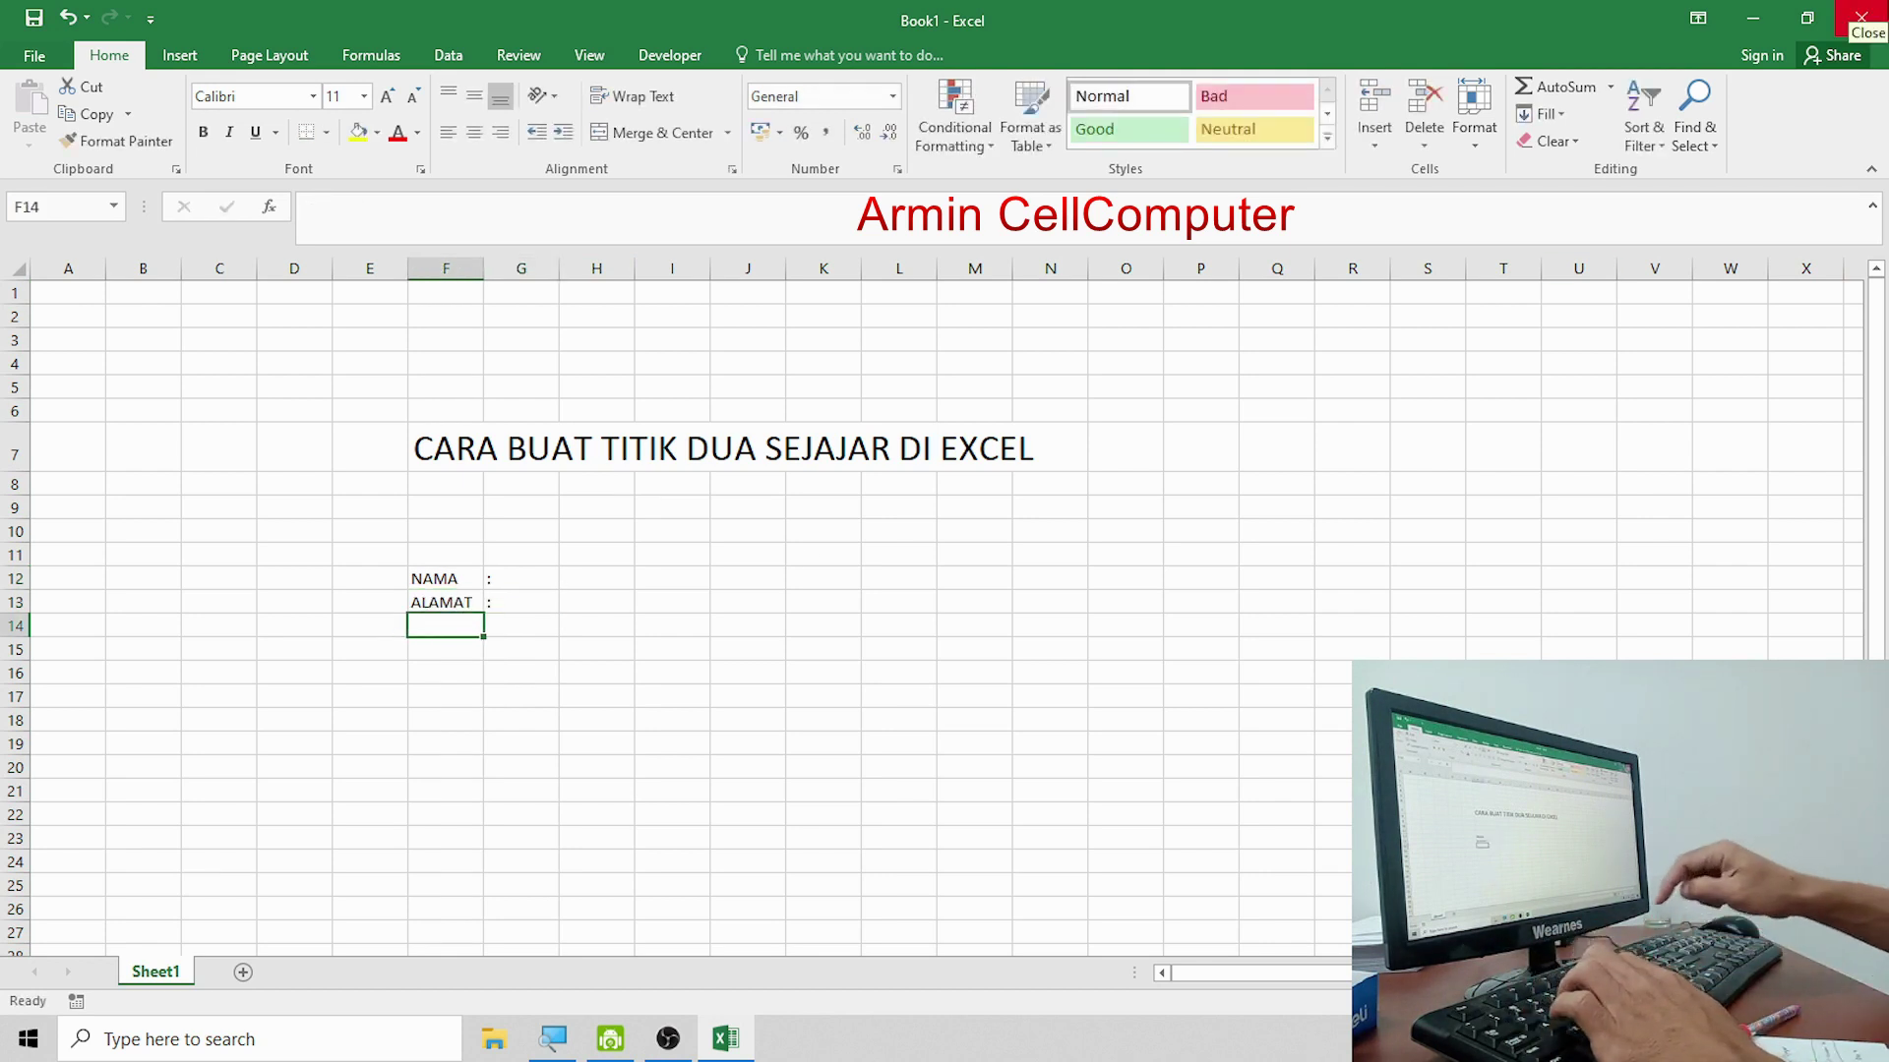
Add JENIS KELAMIN and NO. HP in F14:F15, each followed by ':' in column G.
text(JENIS KELAM)
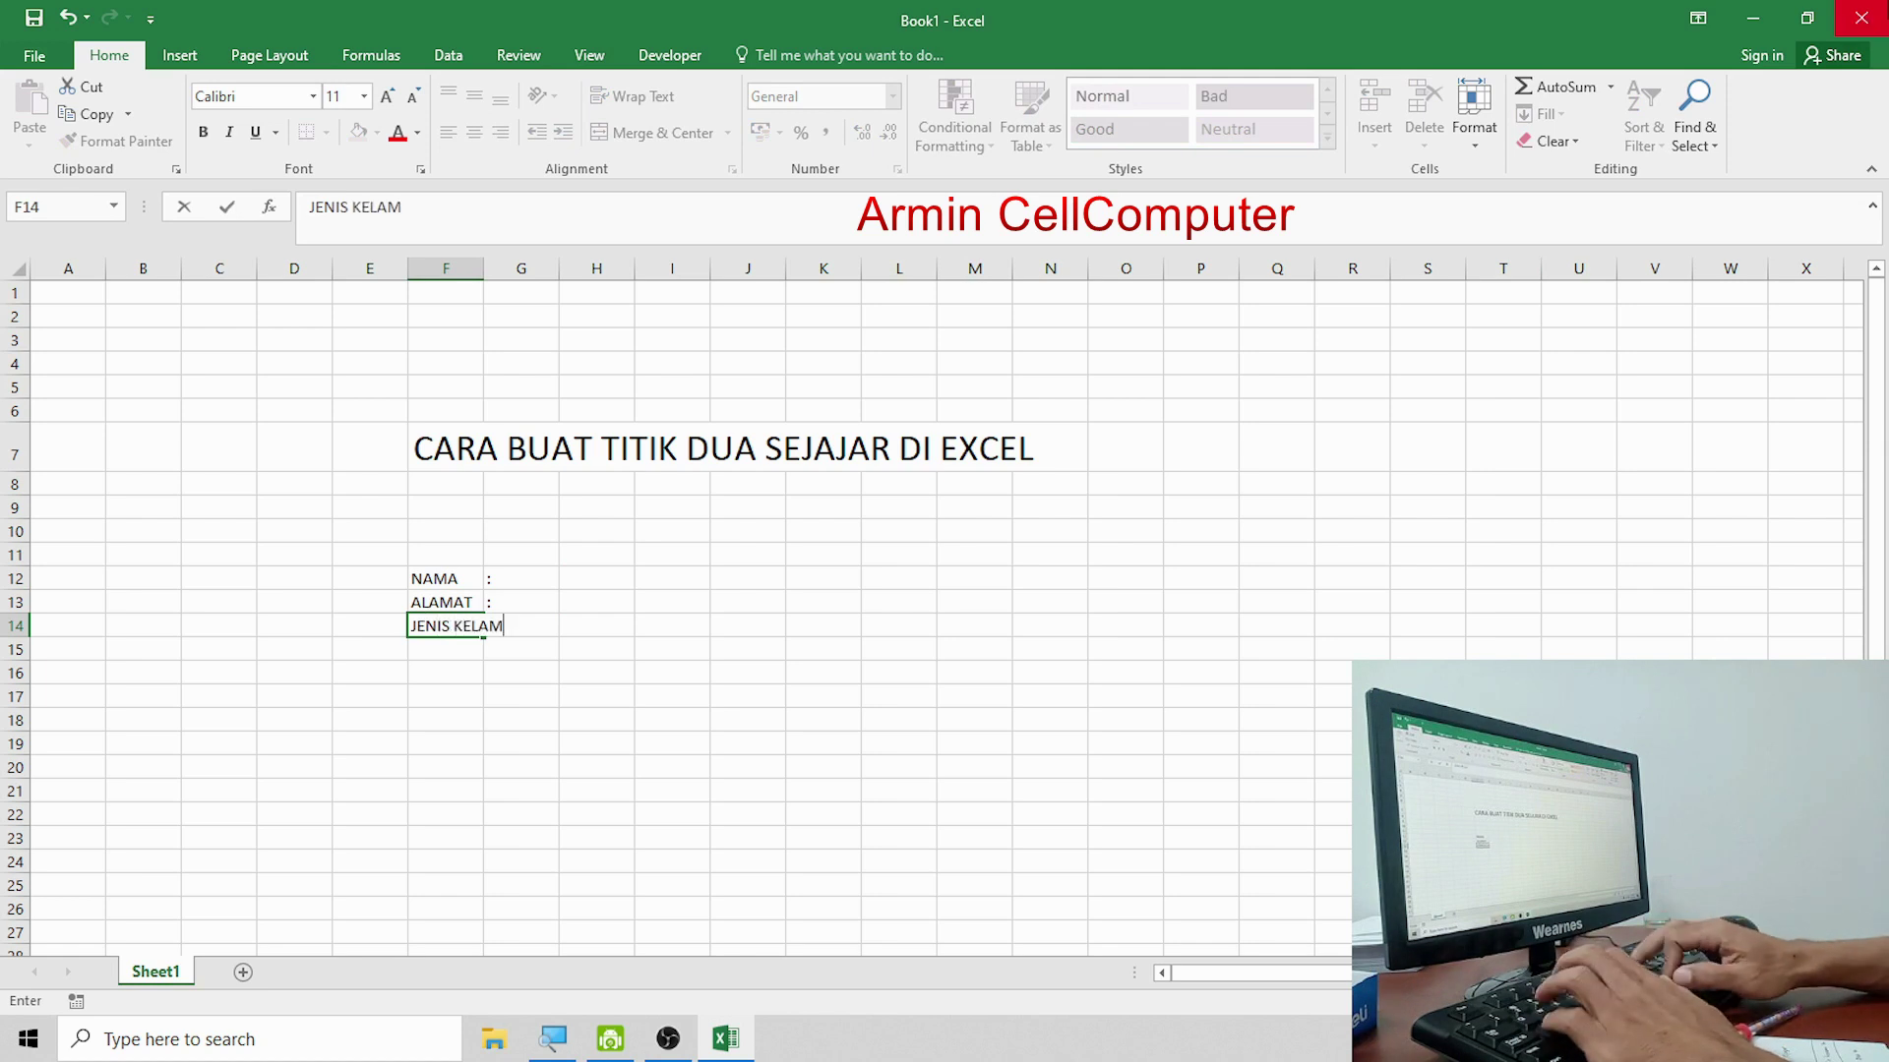
text(IN)
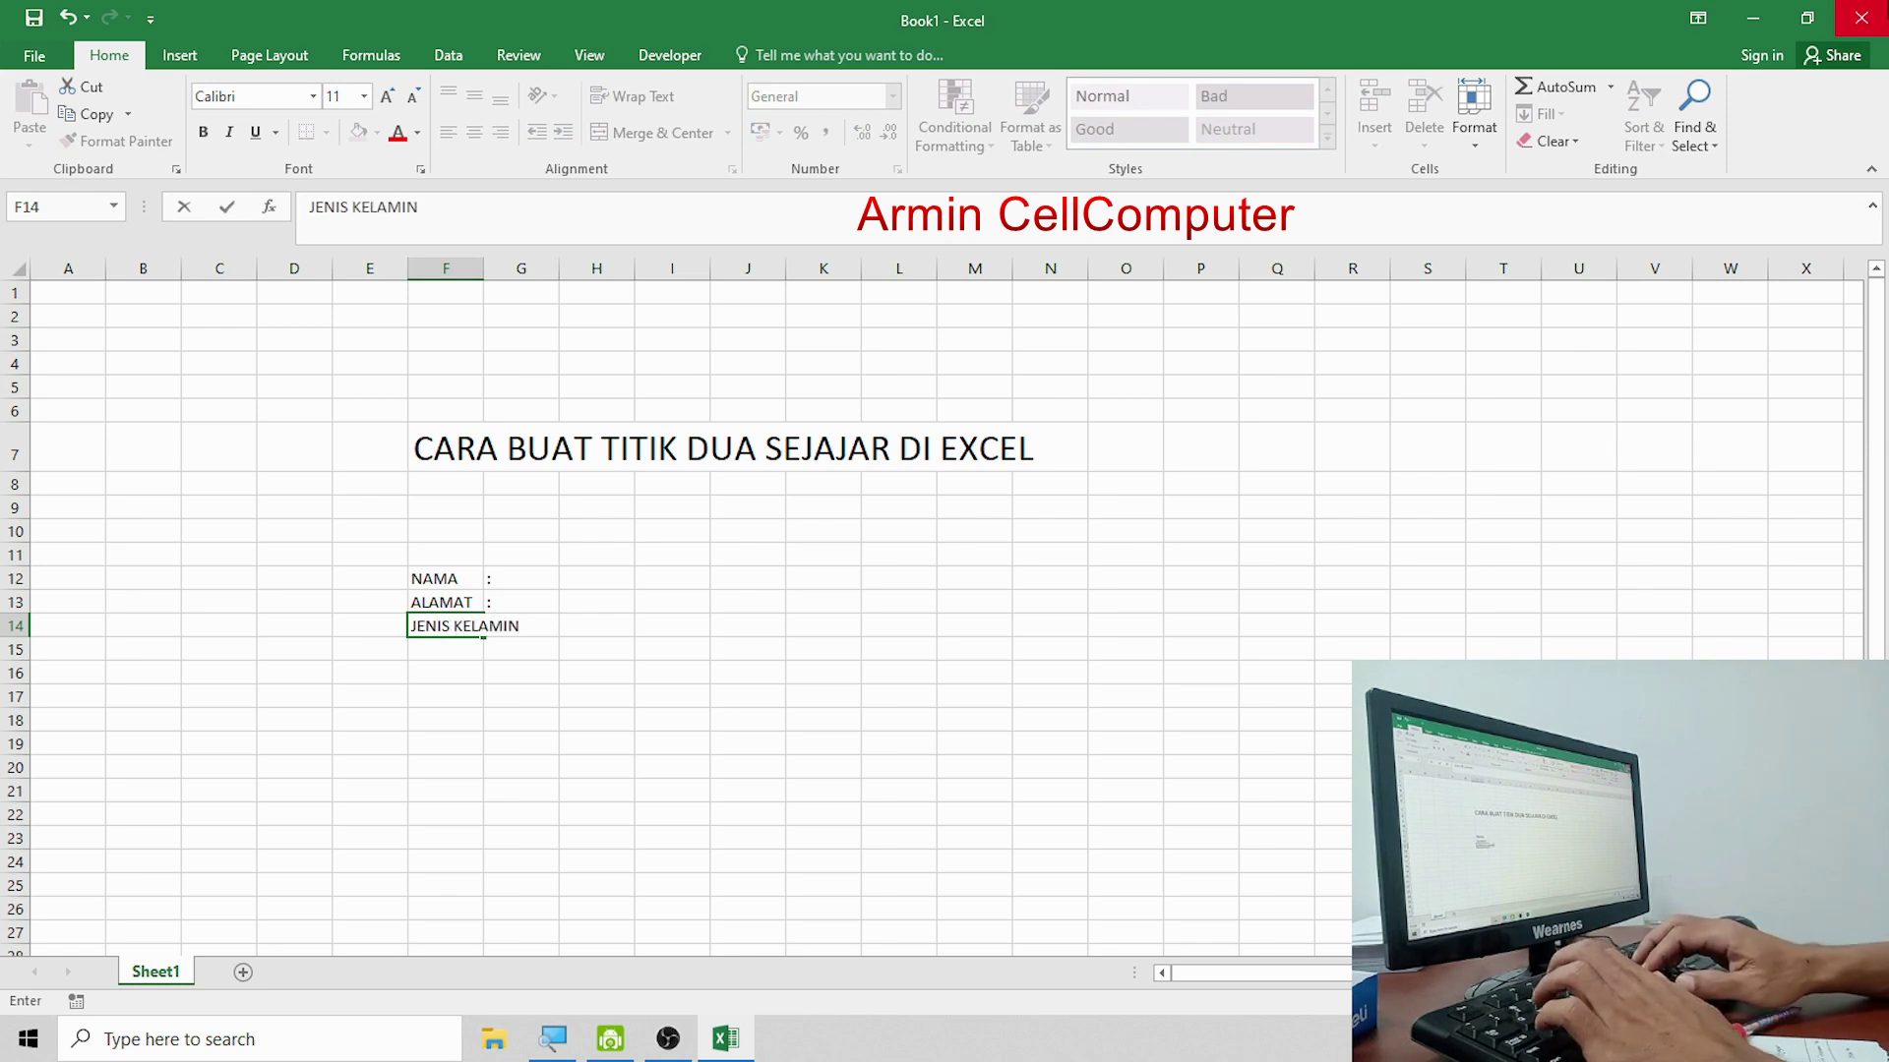
key(Tab)
text(:)
key(Return)
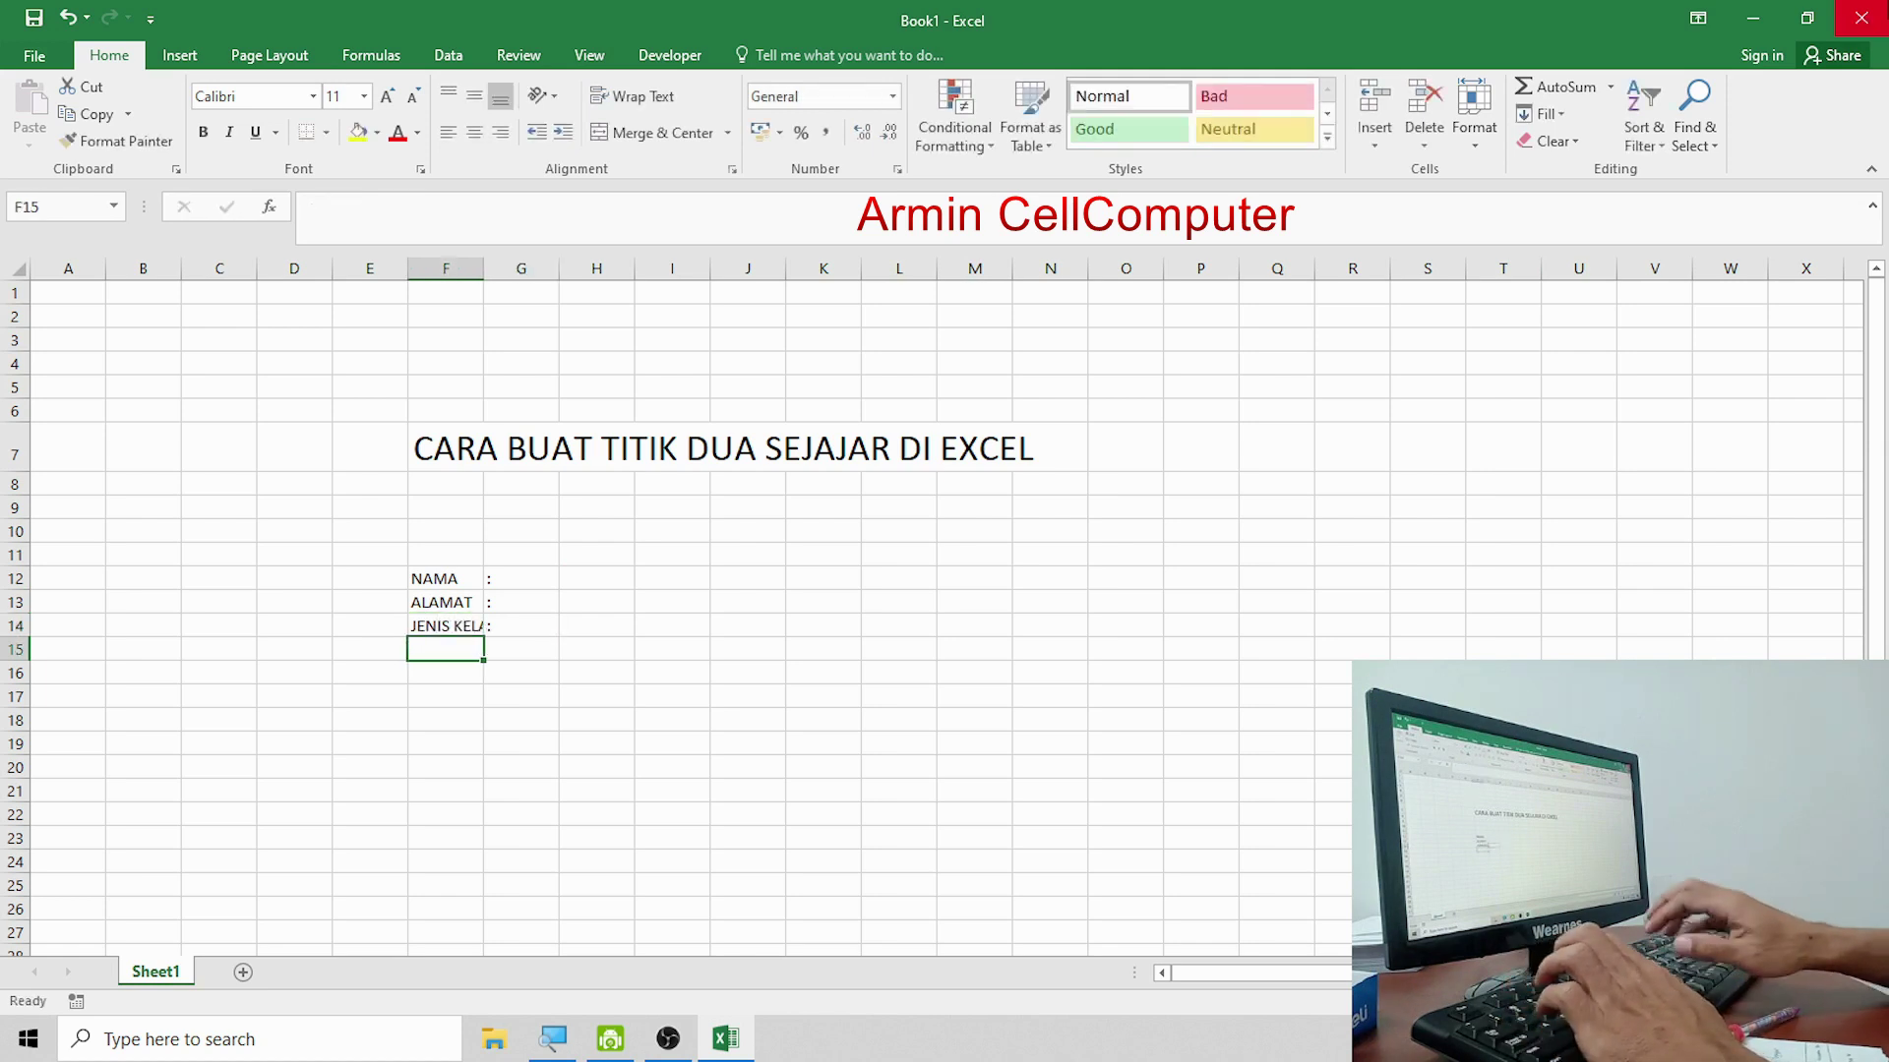
text(NO. H)
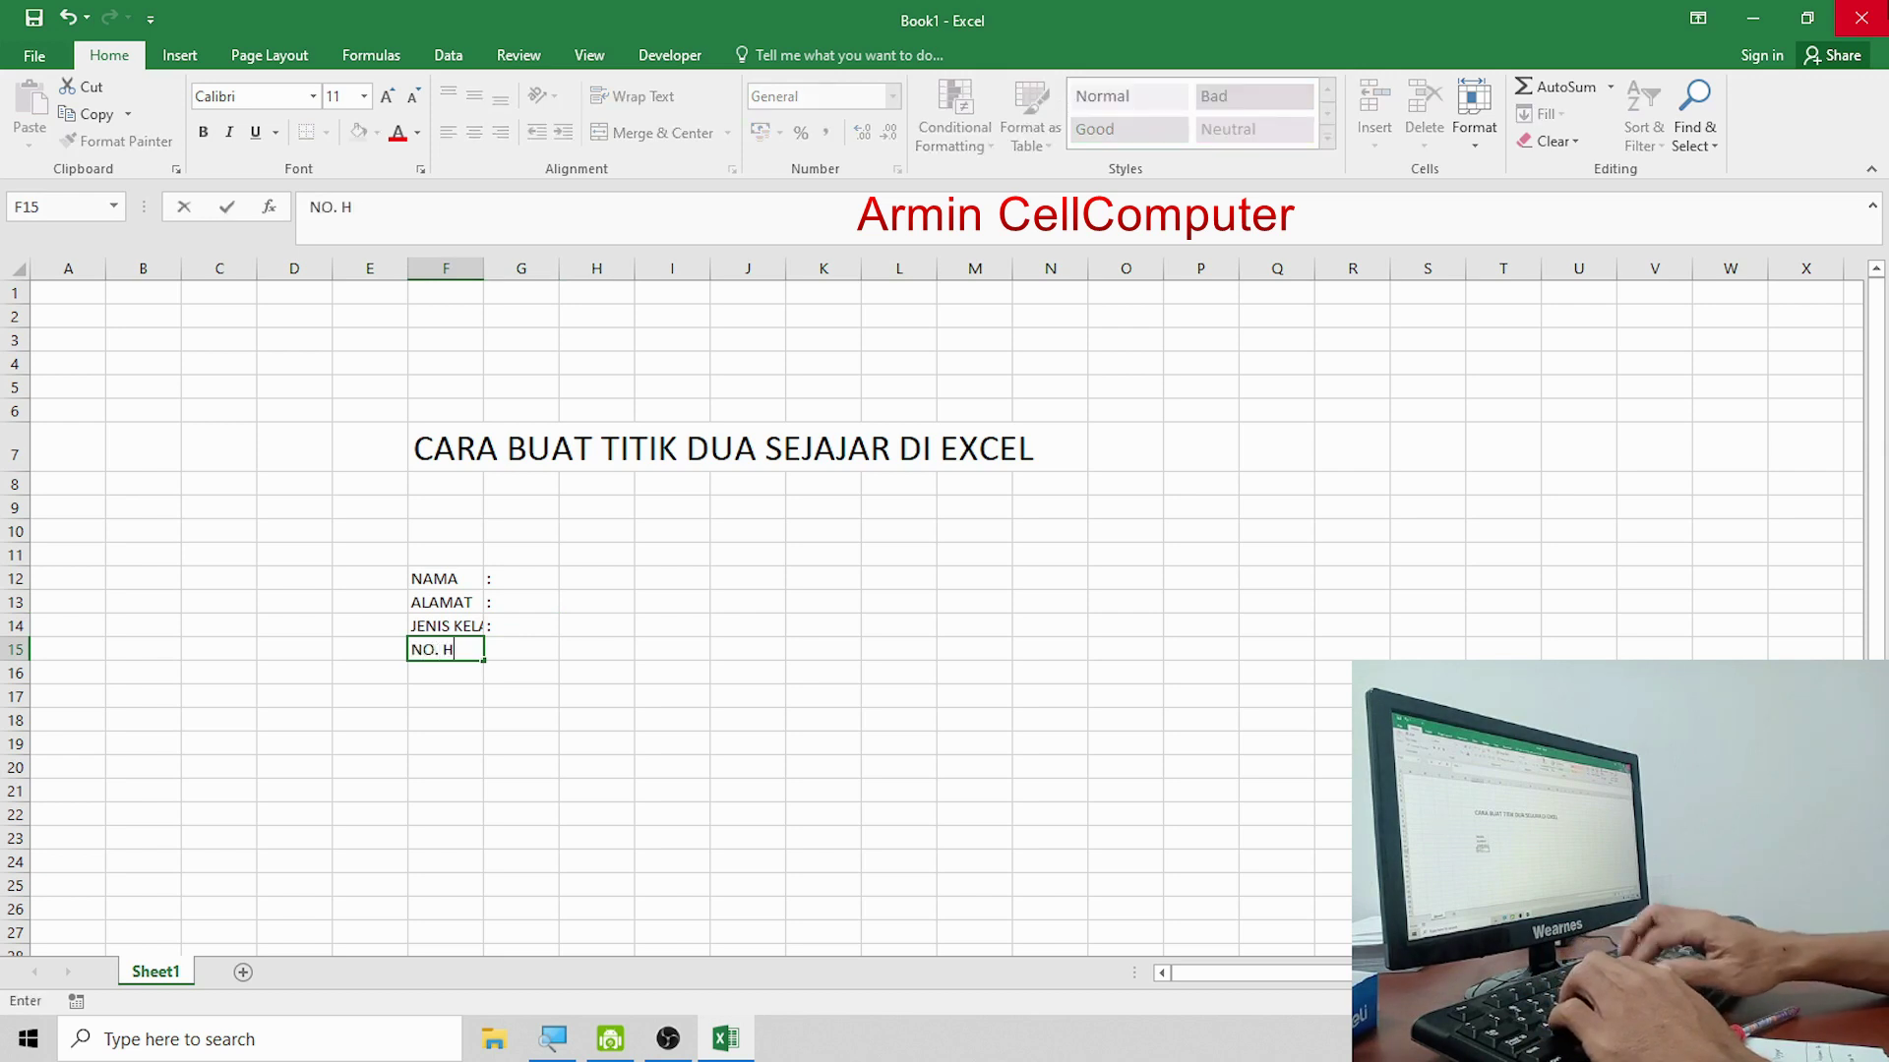
text(P)
key(Tab)
text(:)
key(Return)
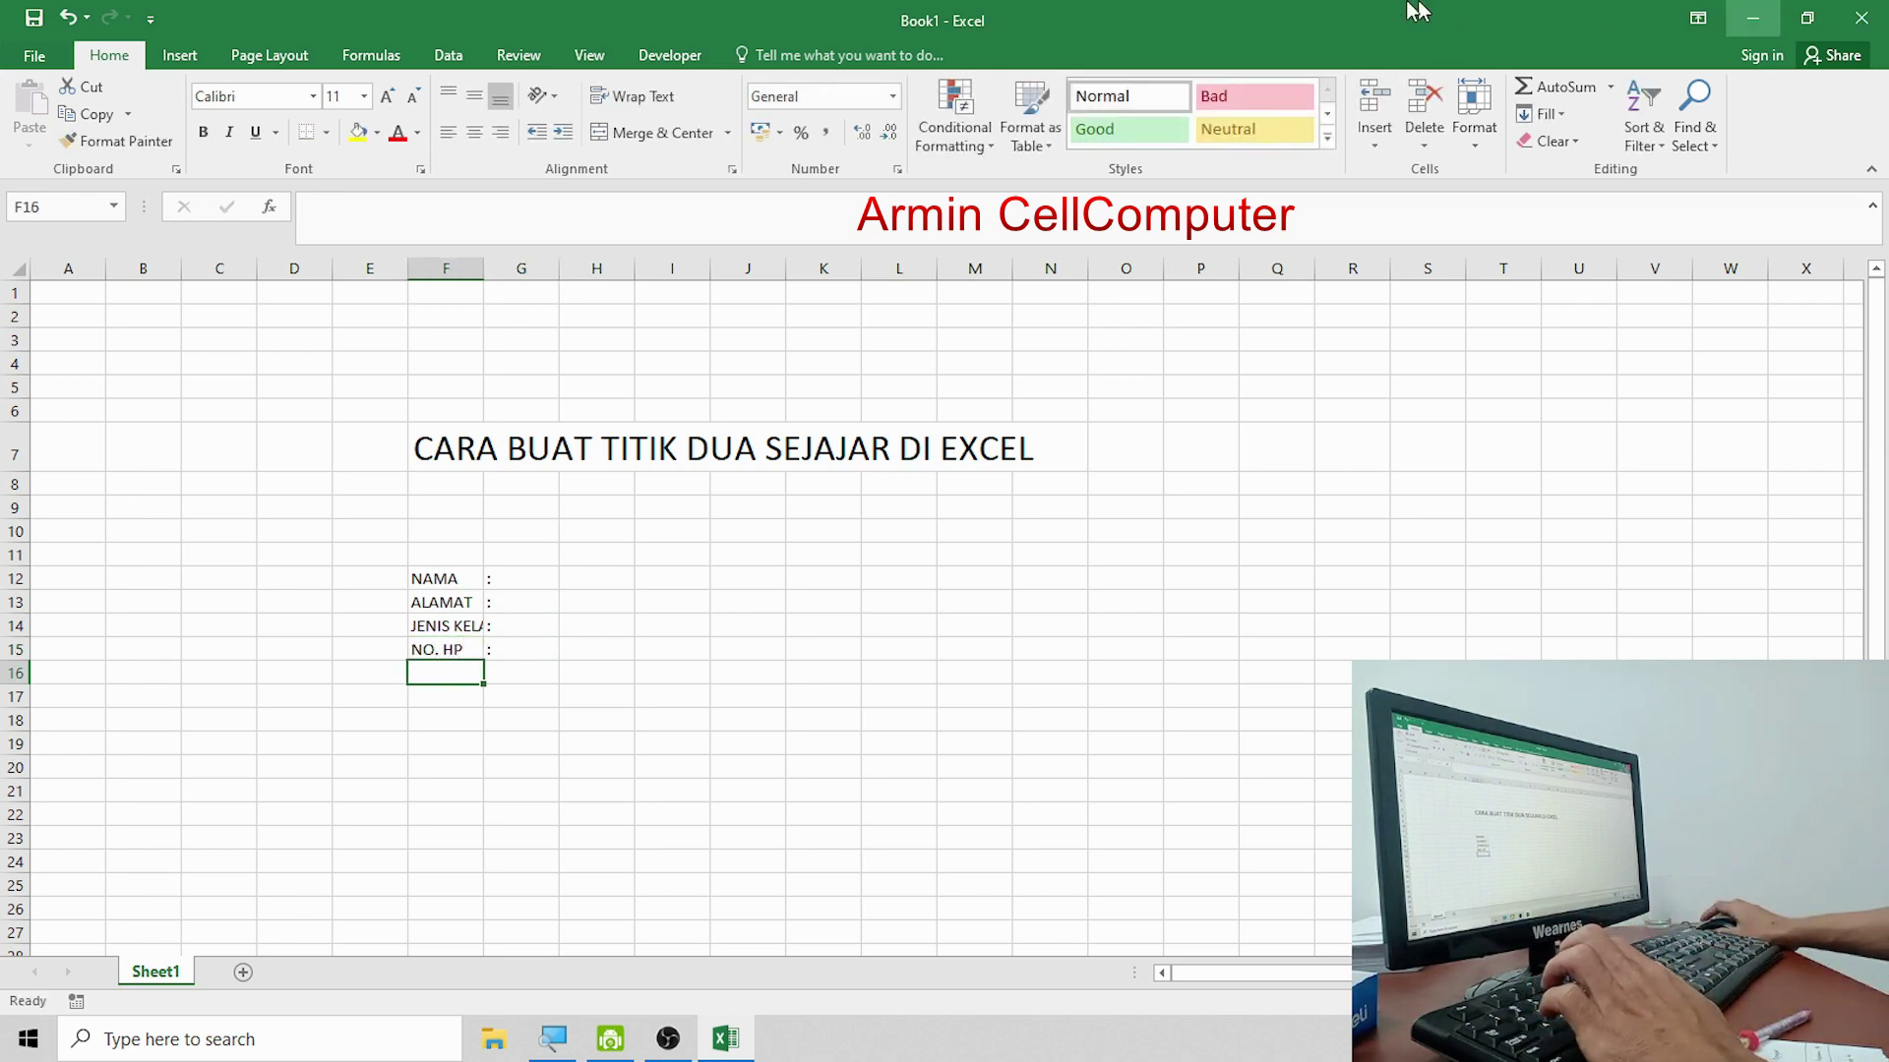
Widen column F to fit JENIS KELAMIN and set column G's width to 3.14.
drag(483, 265, 539, 322)
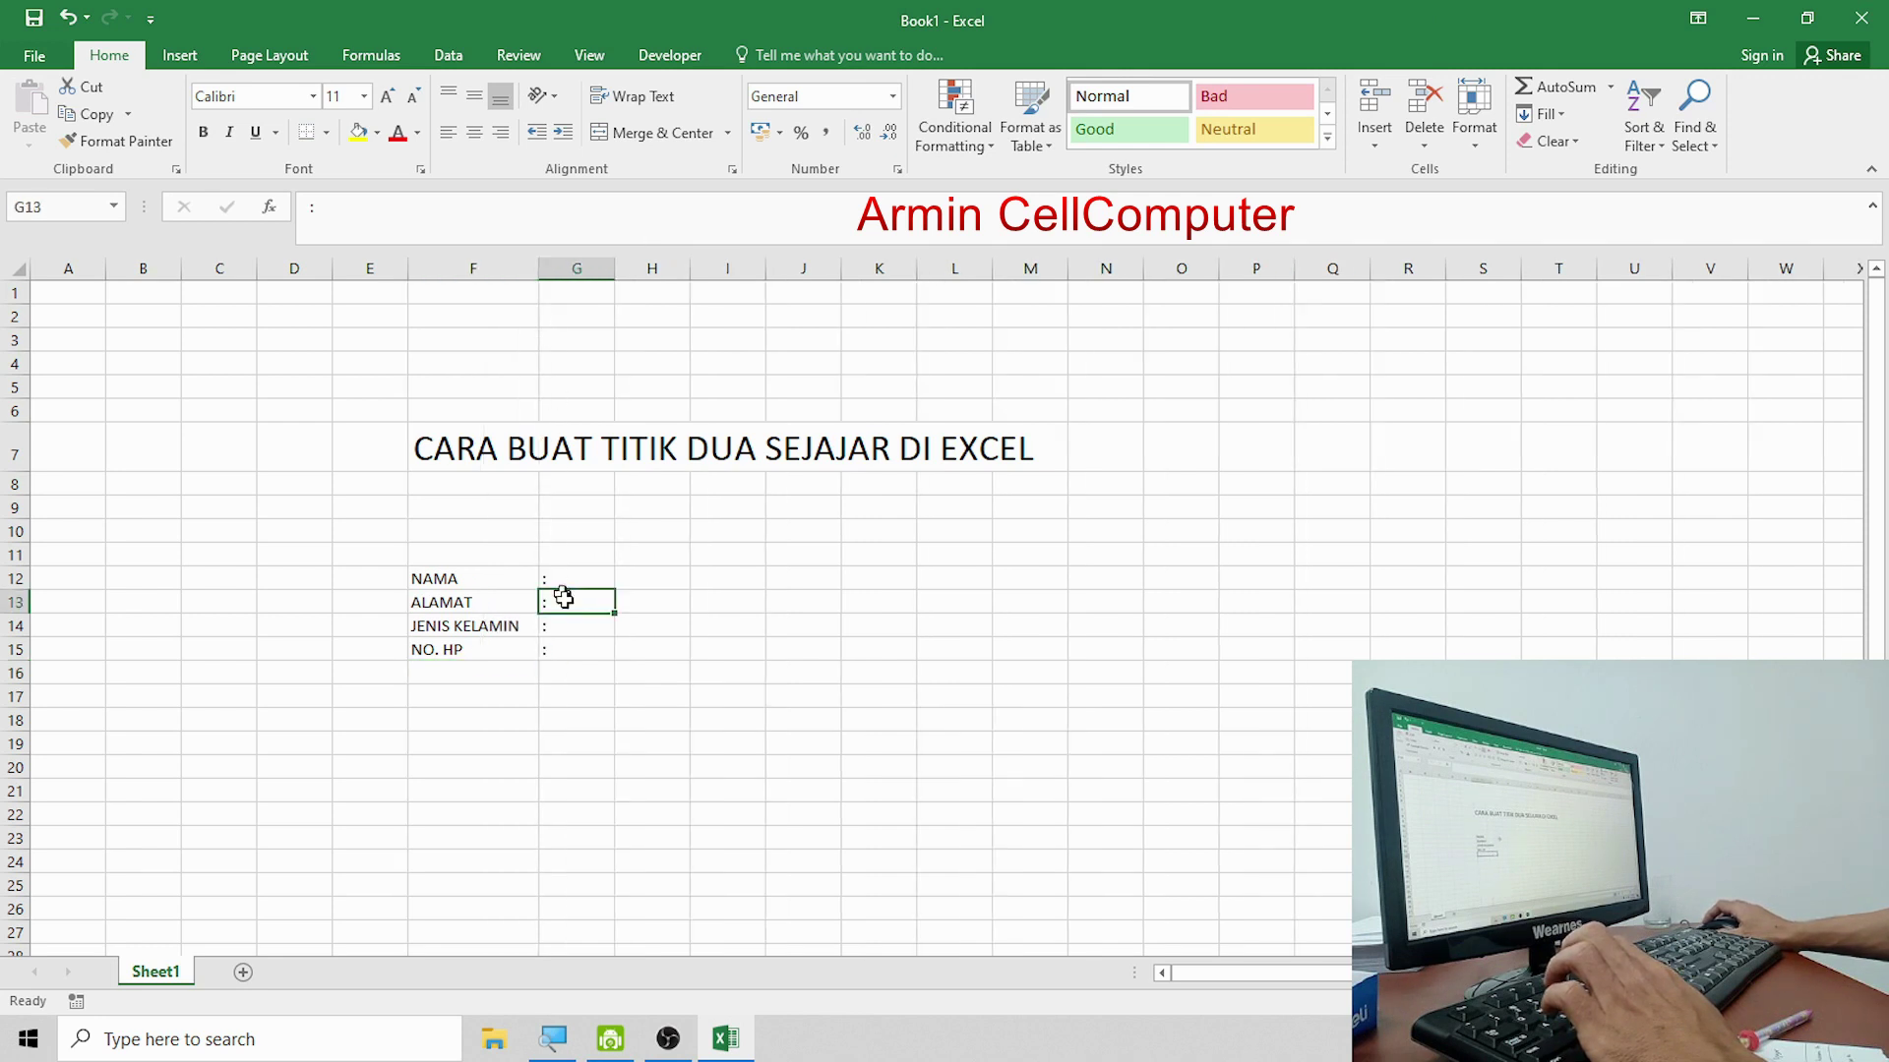
drag(554, 580, 565, 653)
drag(569, 578, 572, 654)
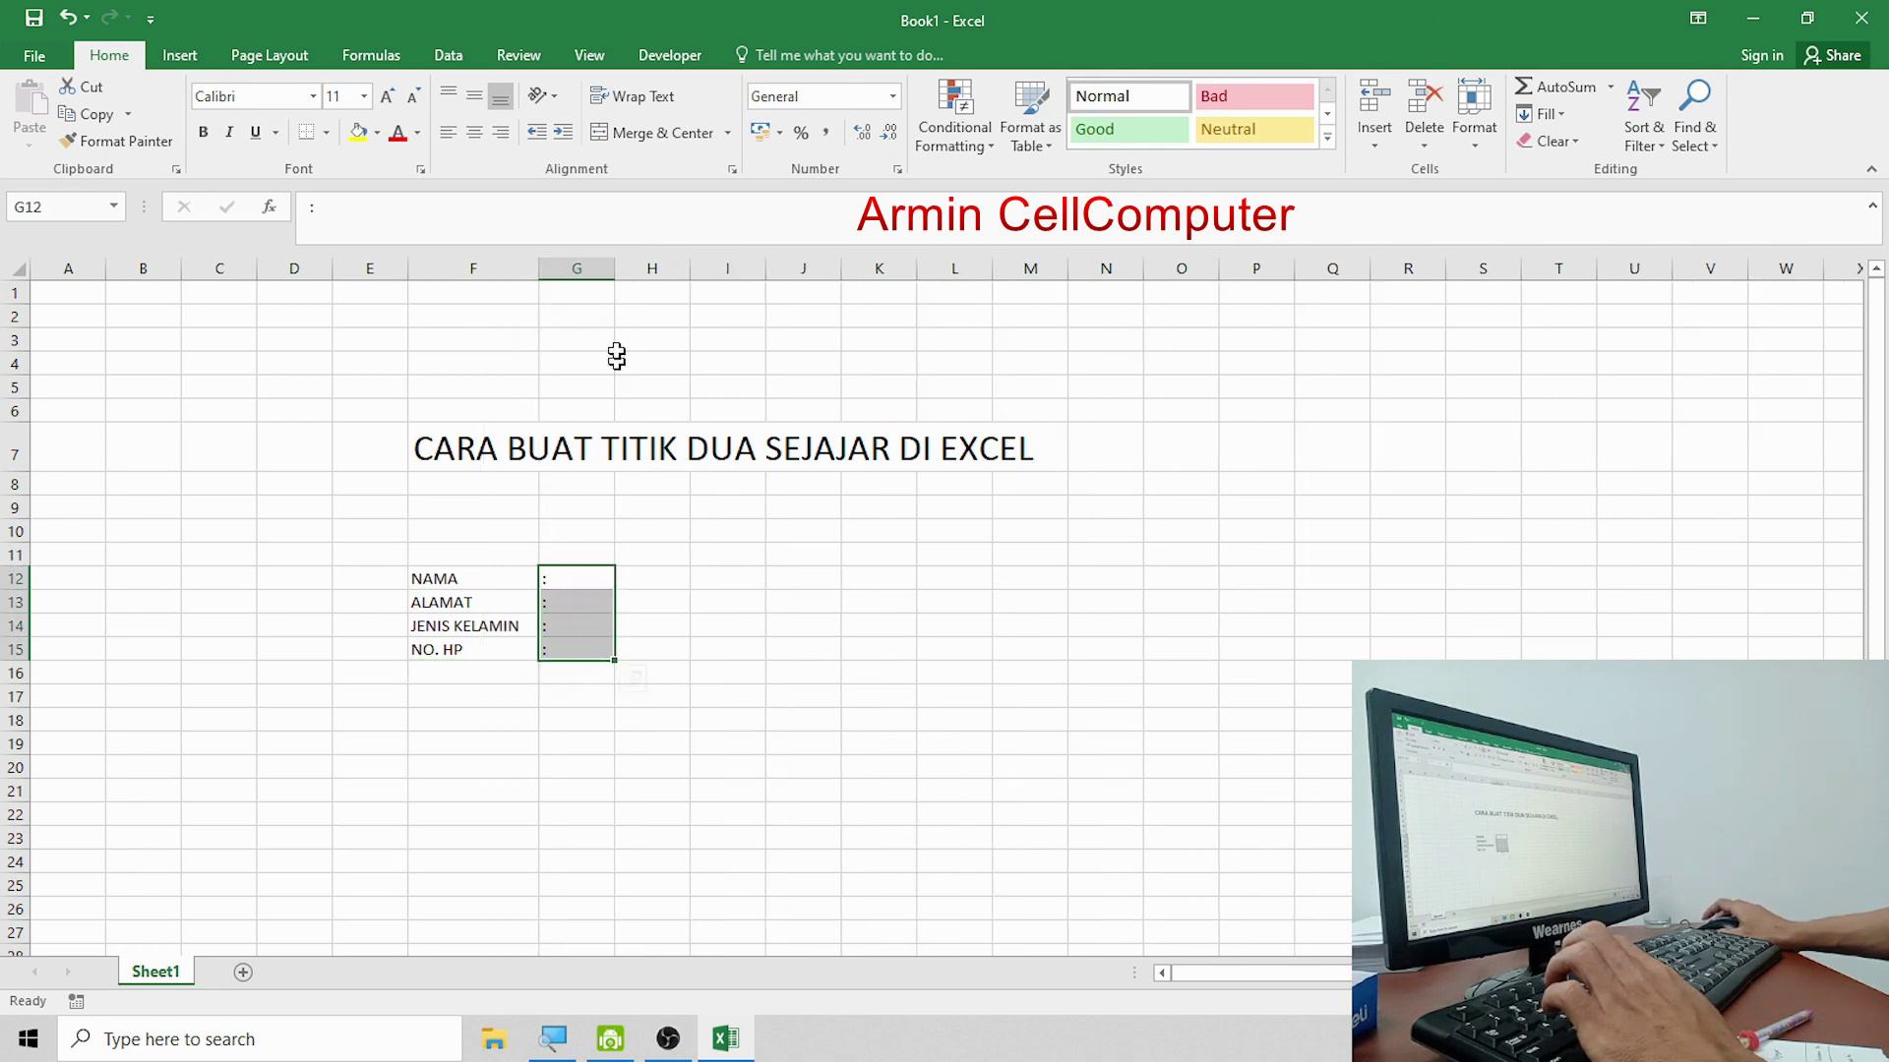
drag(615, 275, 570, 277)
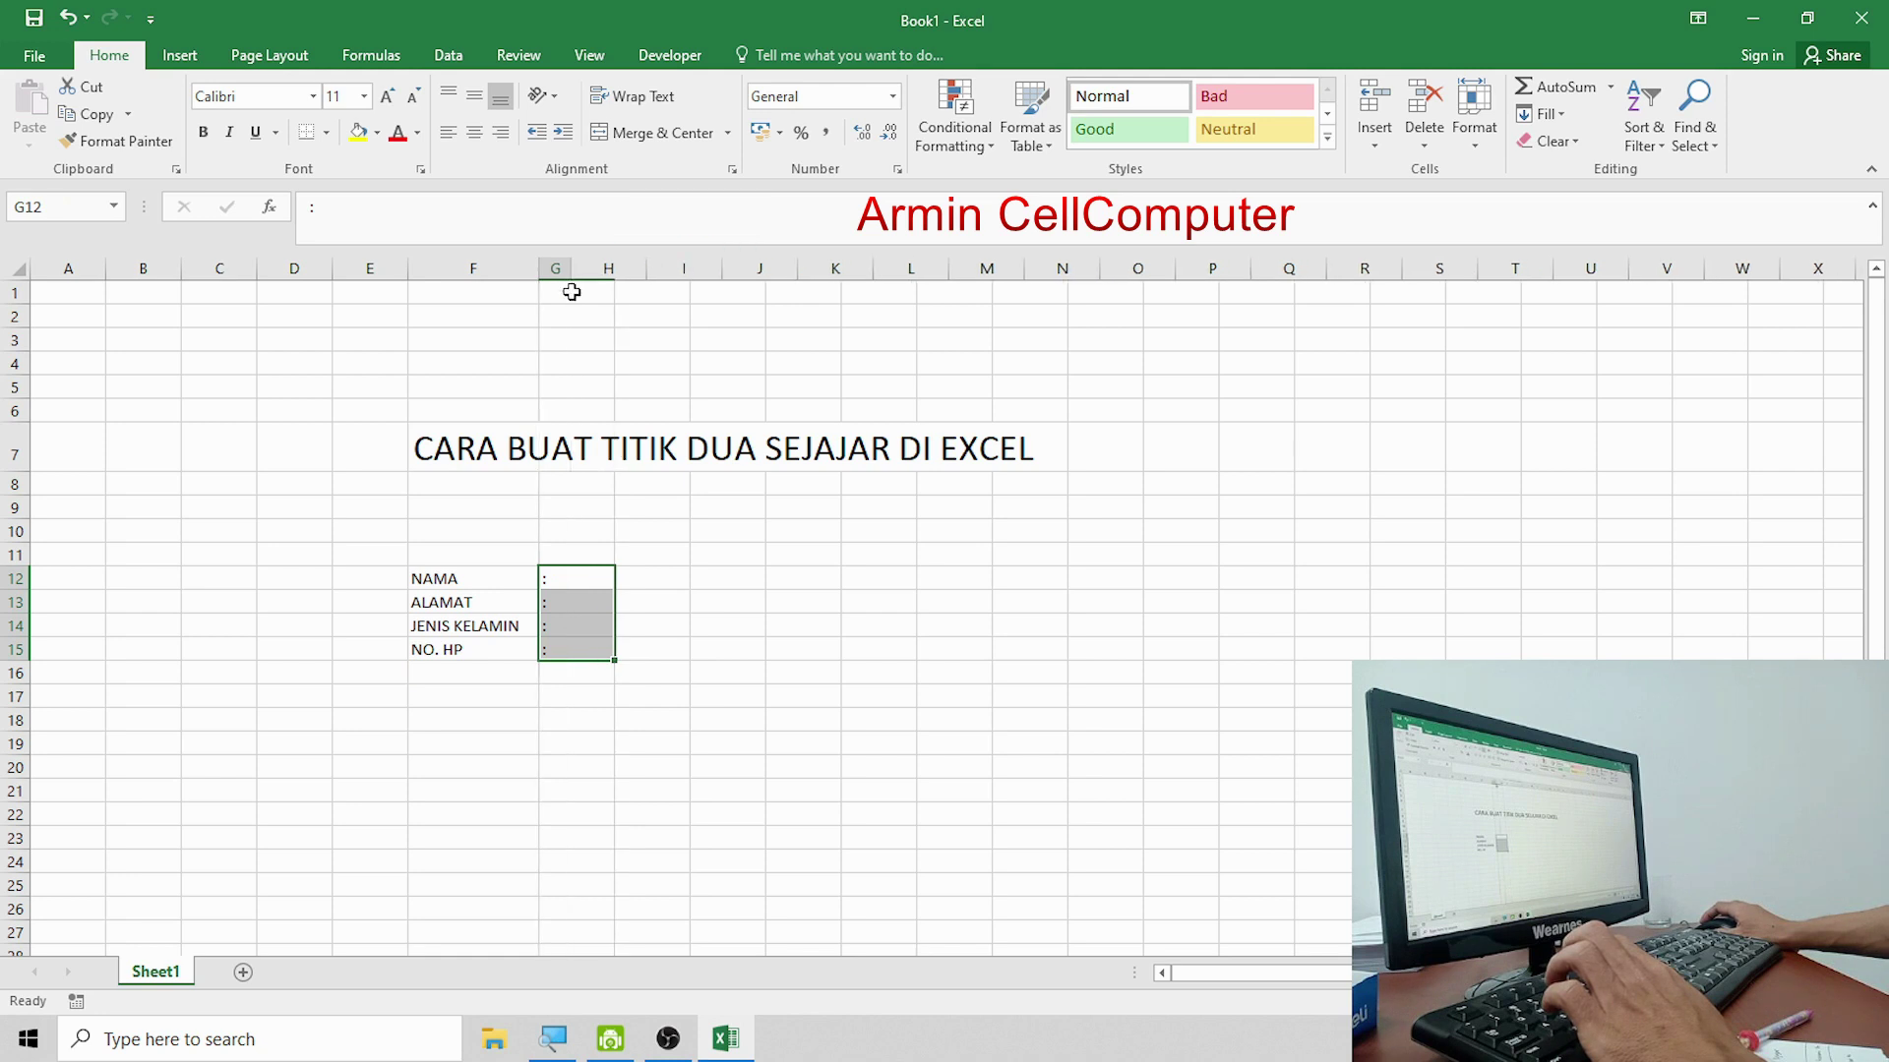
click(624, 556)
drag(571, 269, 612, 268)
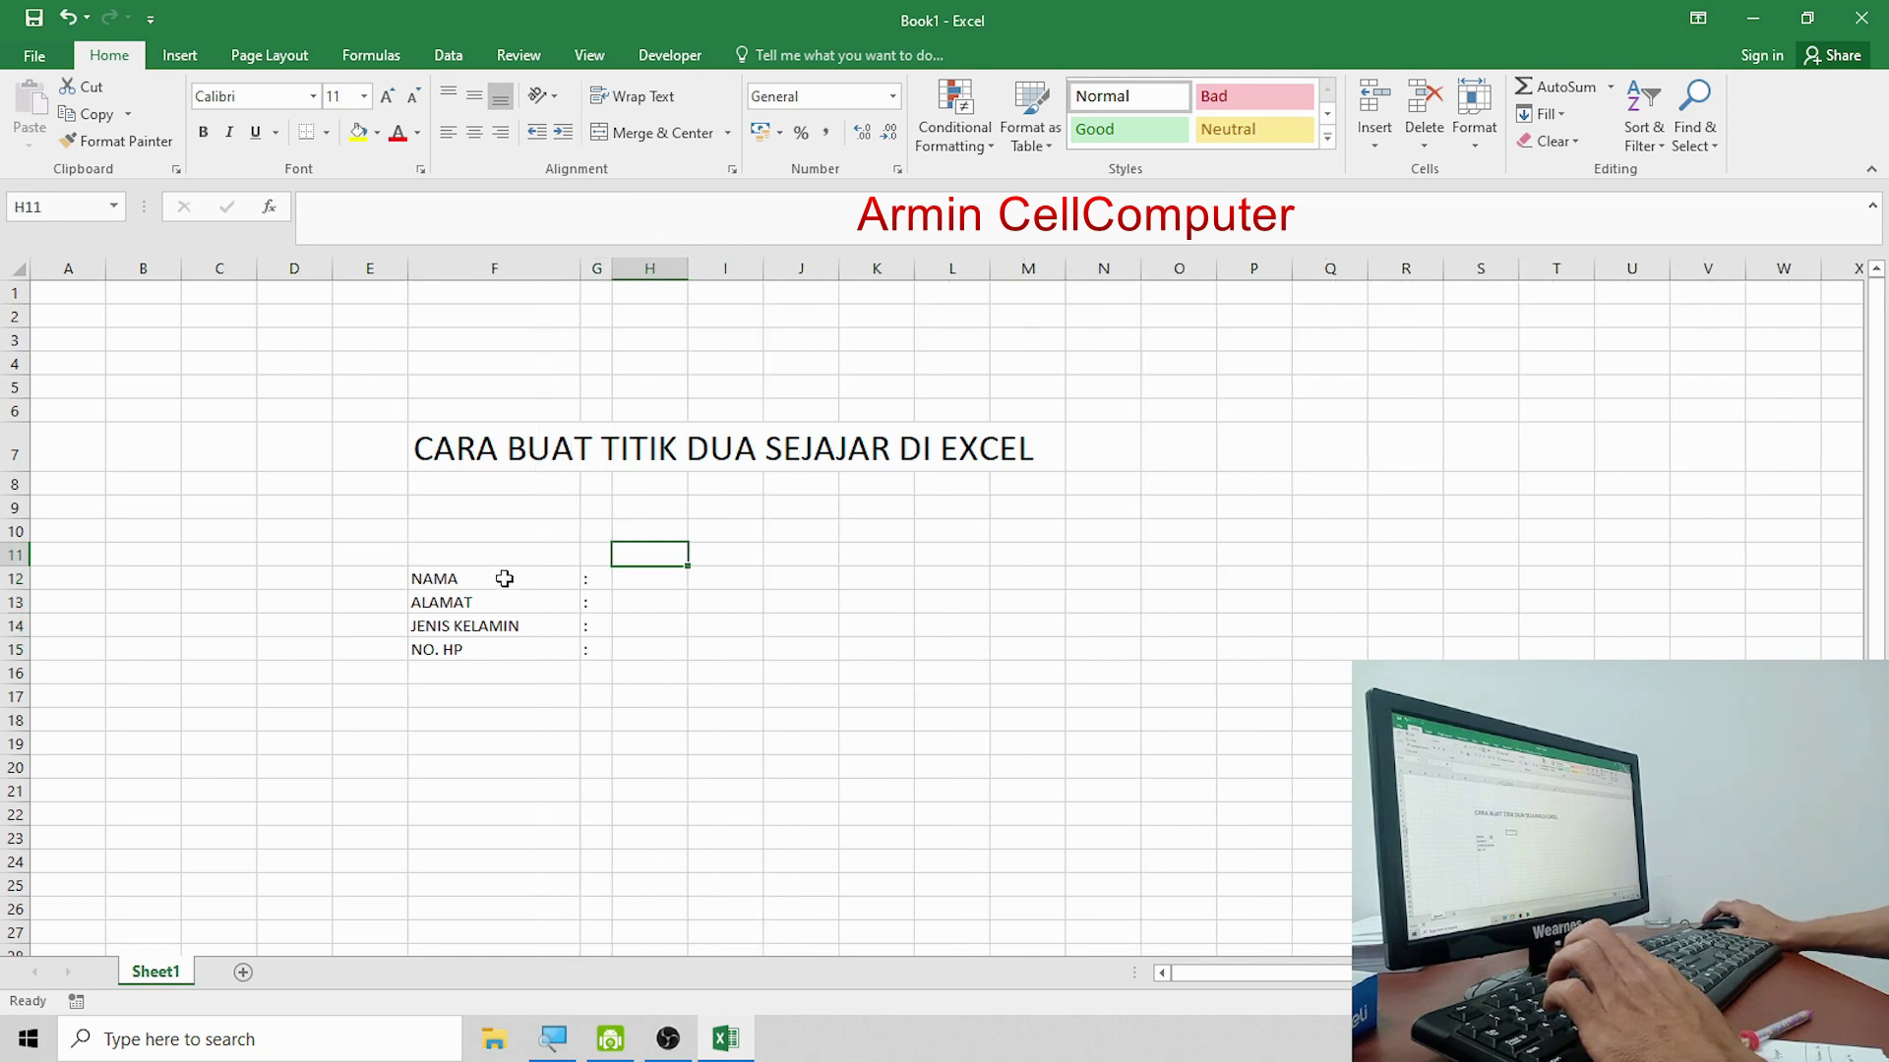
Delete the colons from G12:G15.
drag(505, 578, 515, 657)
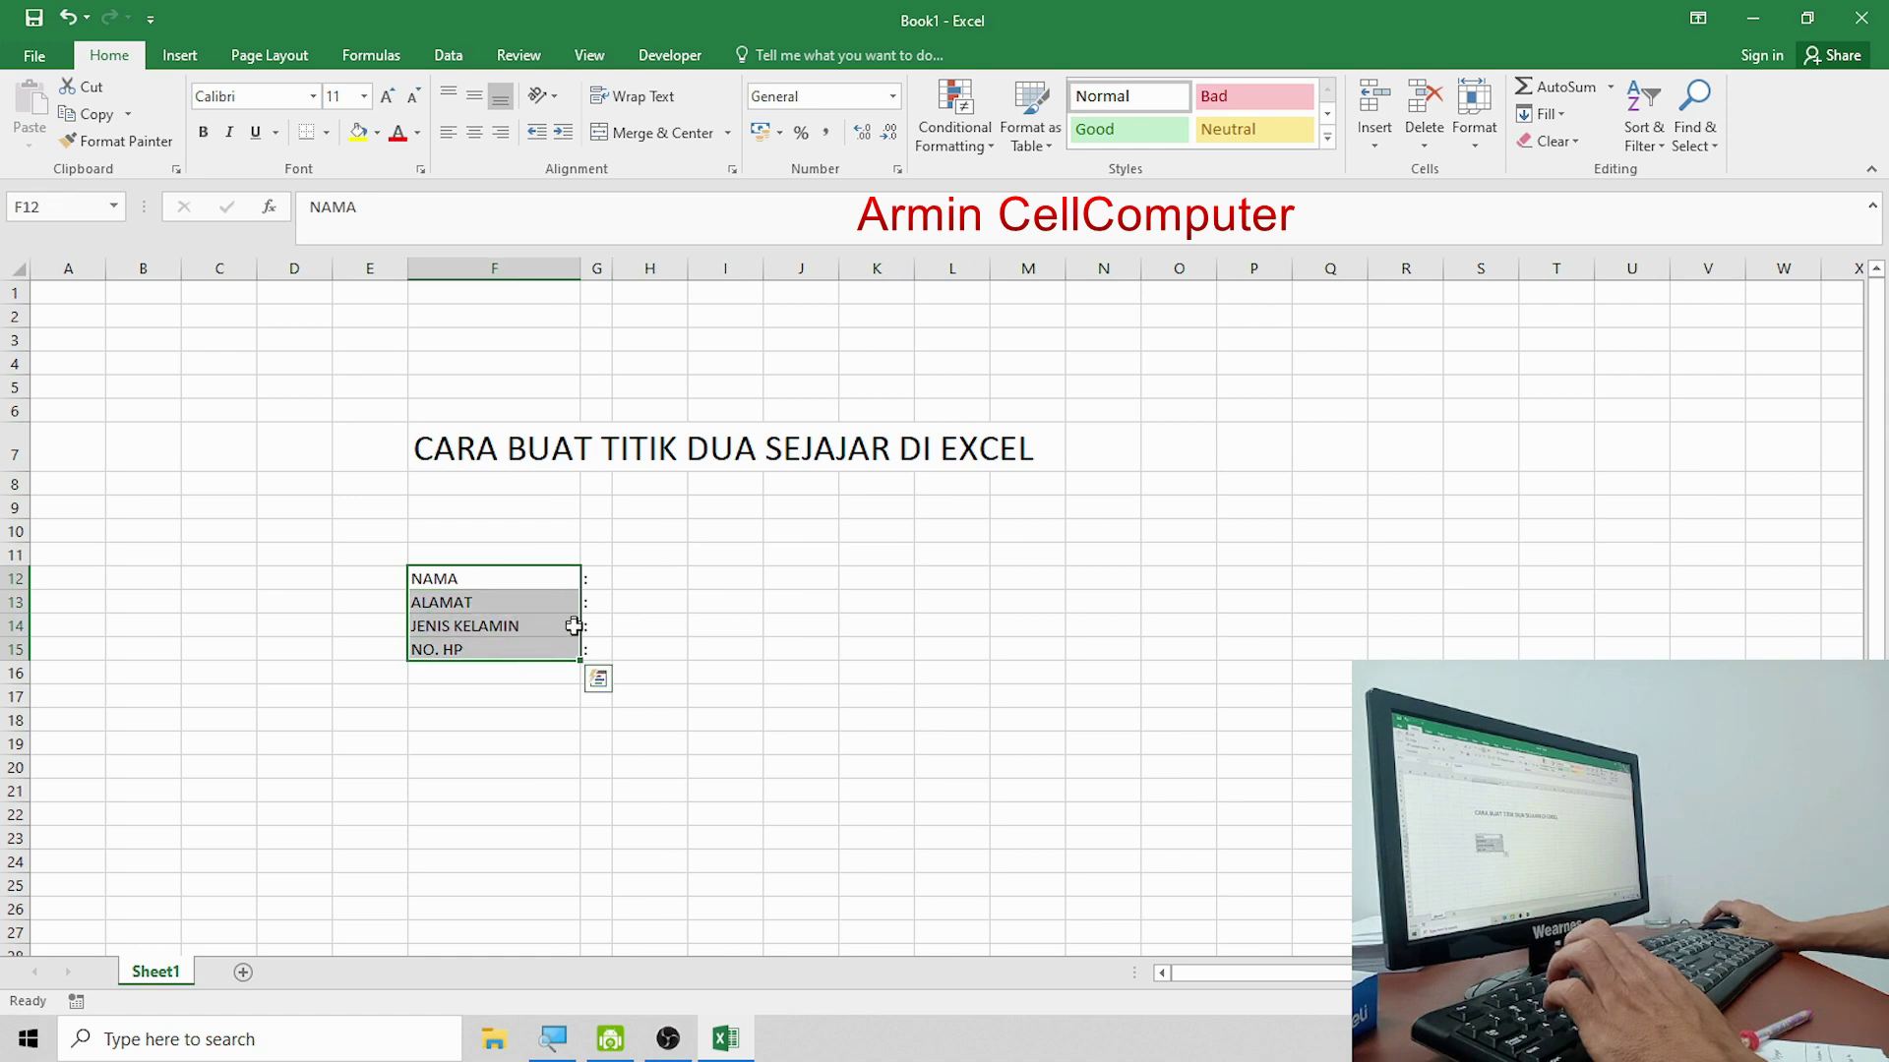
drag(597, 577, 597, 652)
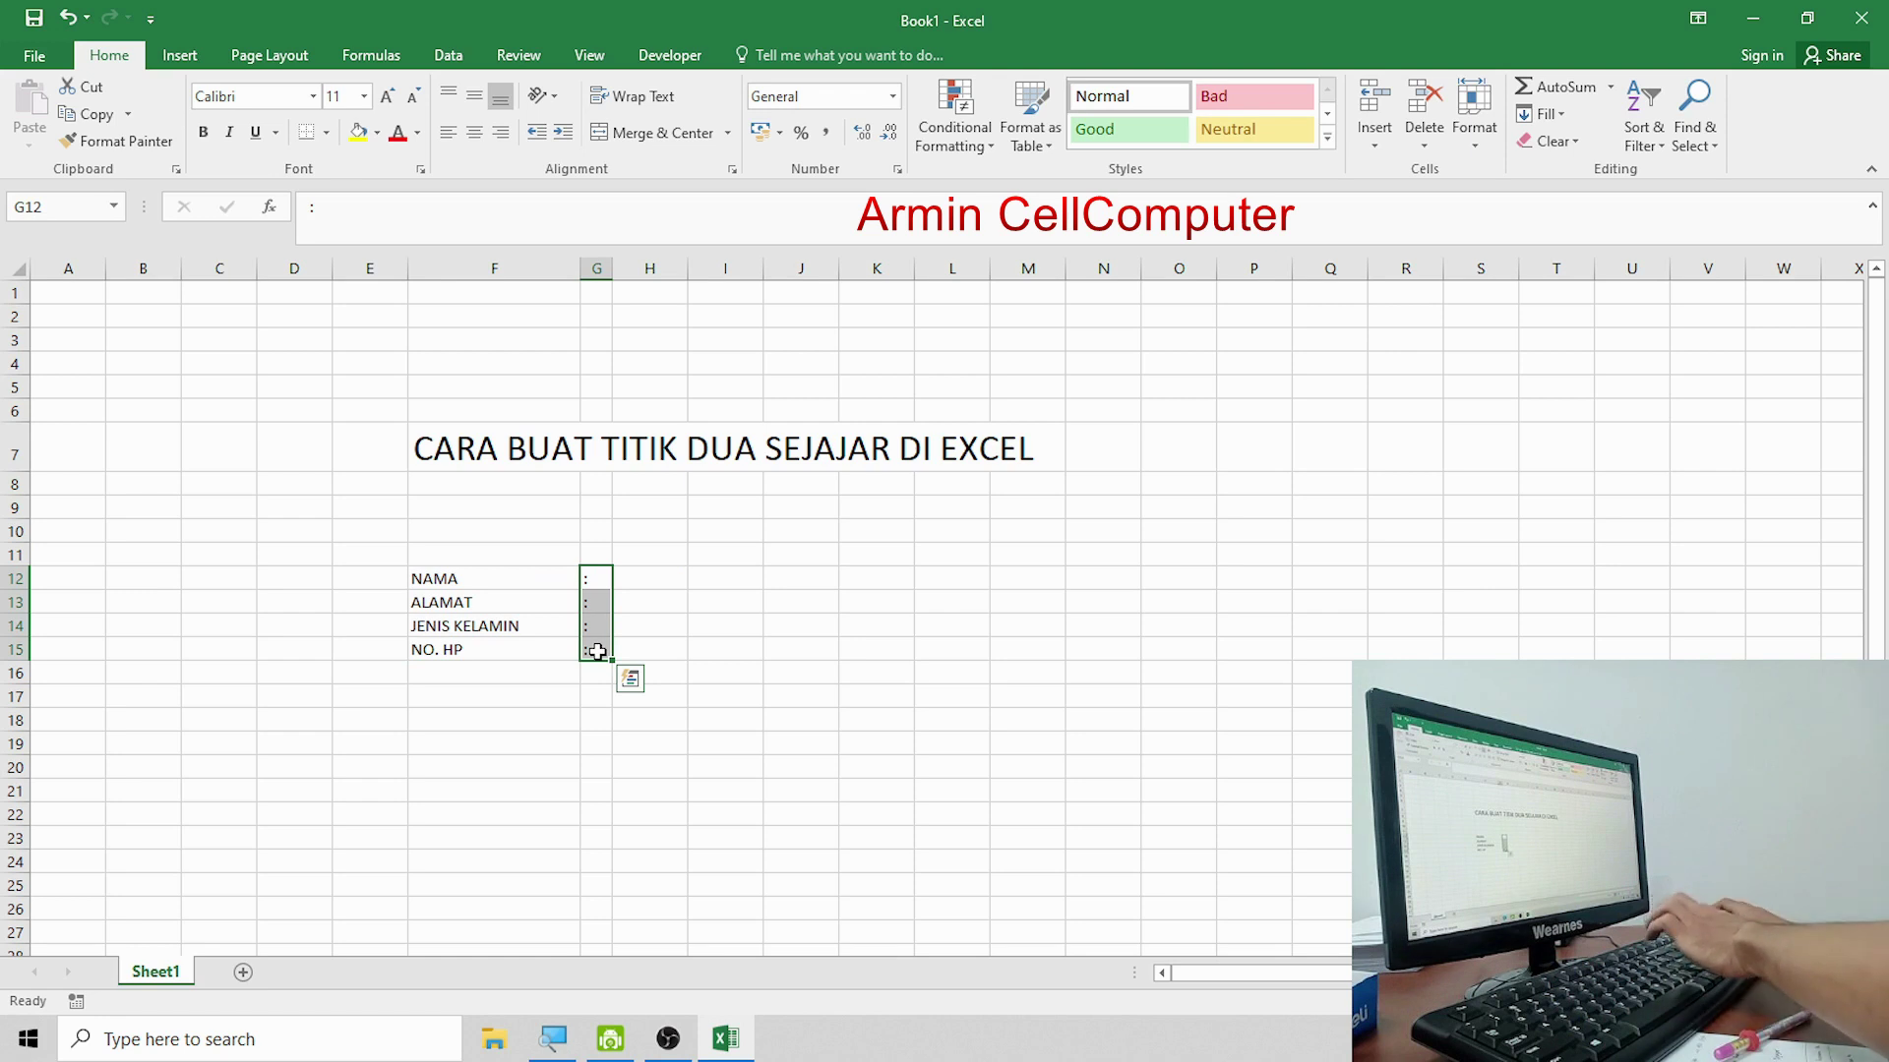
key(Delete)
Move the four labels from F12:F15 to A11:A14.
click(709, 598)
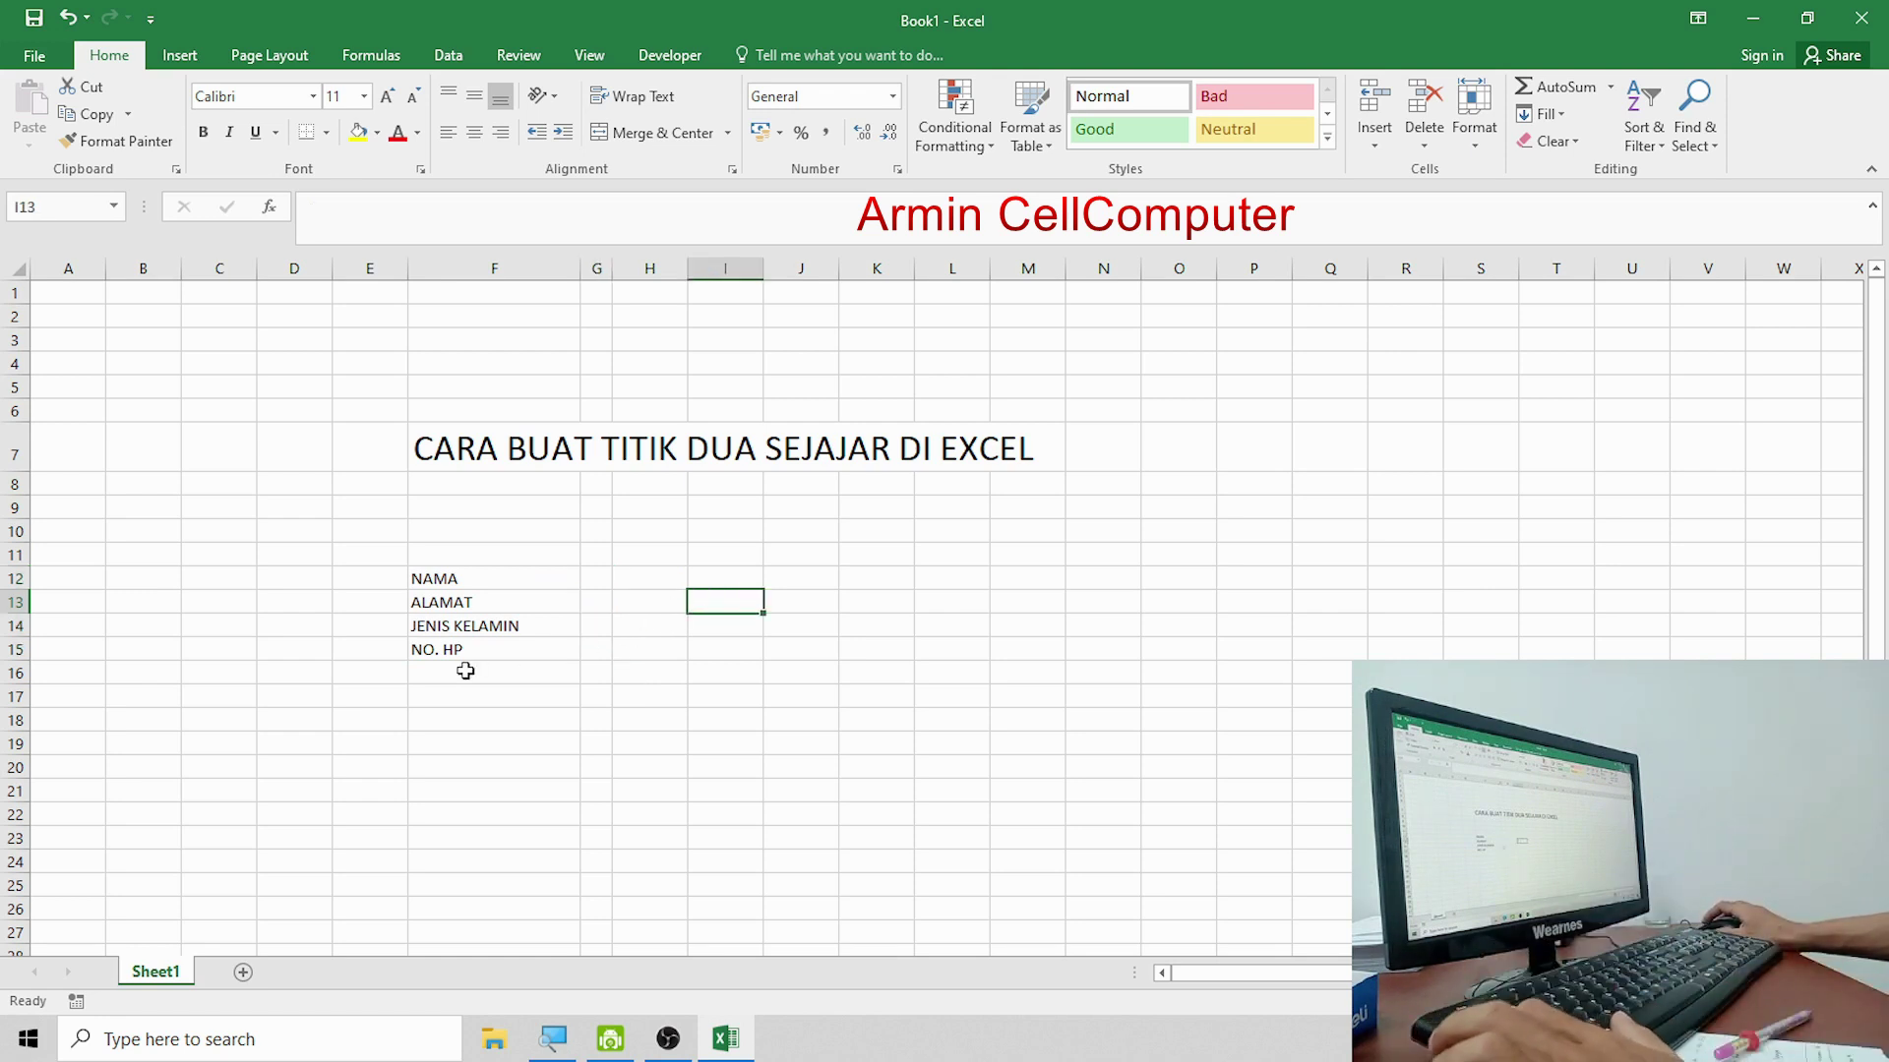
click(462, 669)
drag(443, 579, 457, 653)
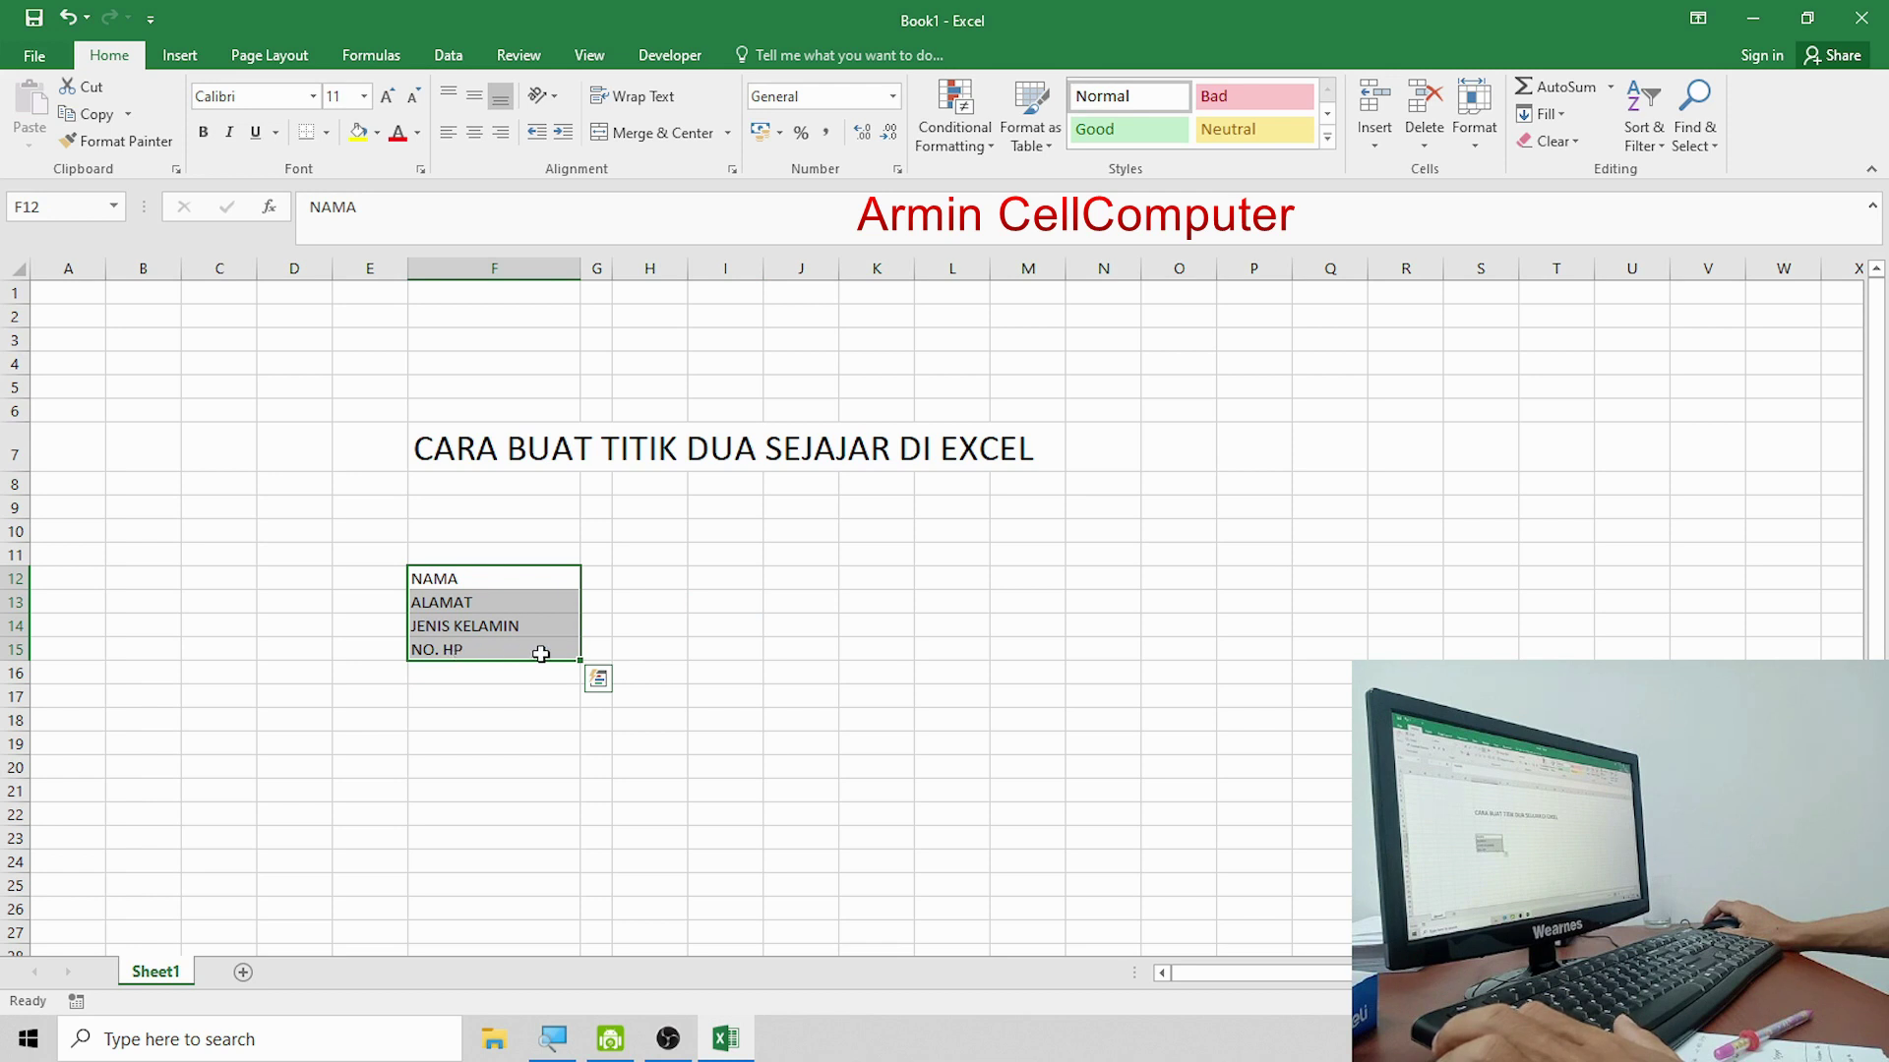
click(541, 655)
drag(437, 586, 462, 650)
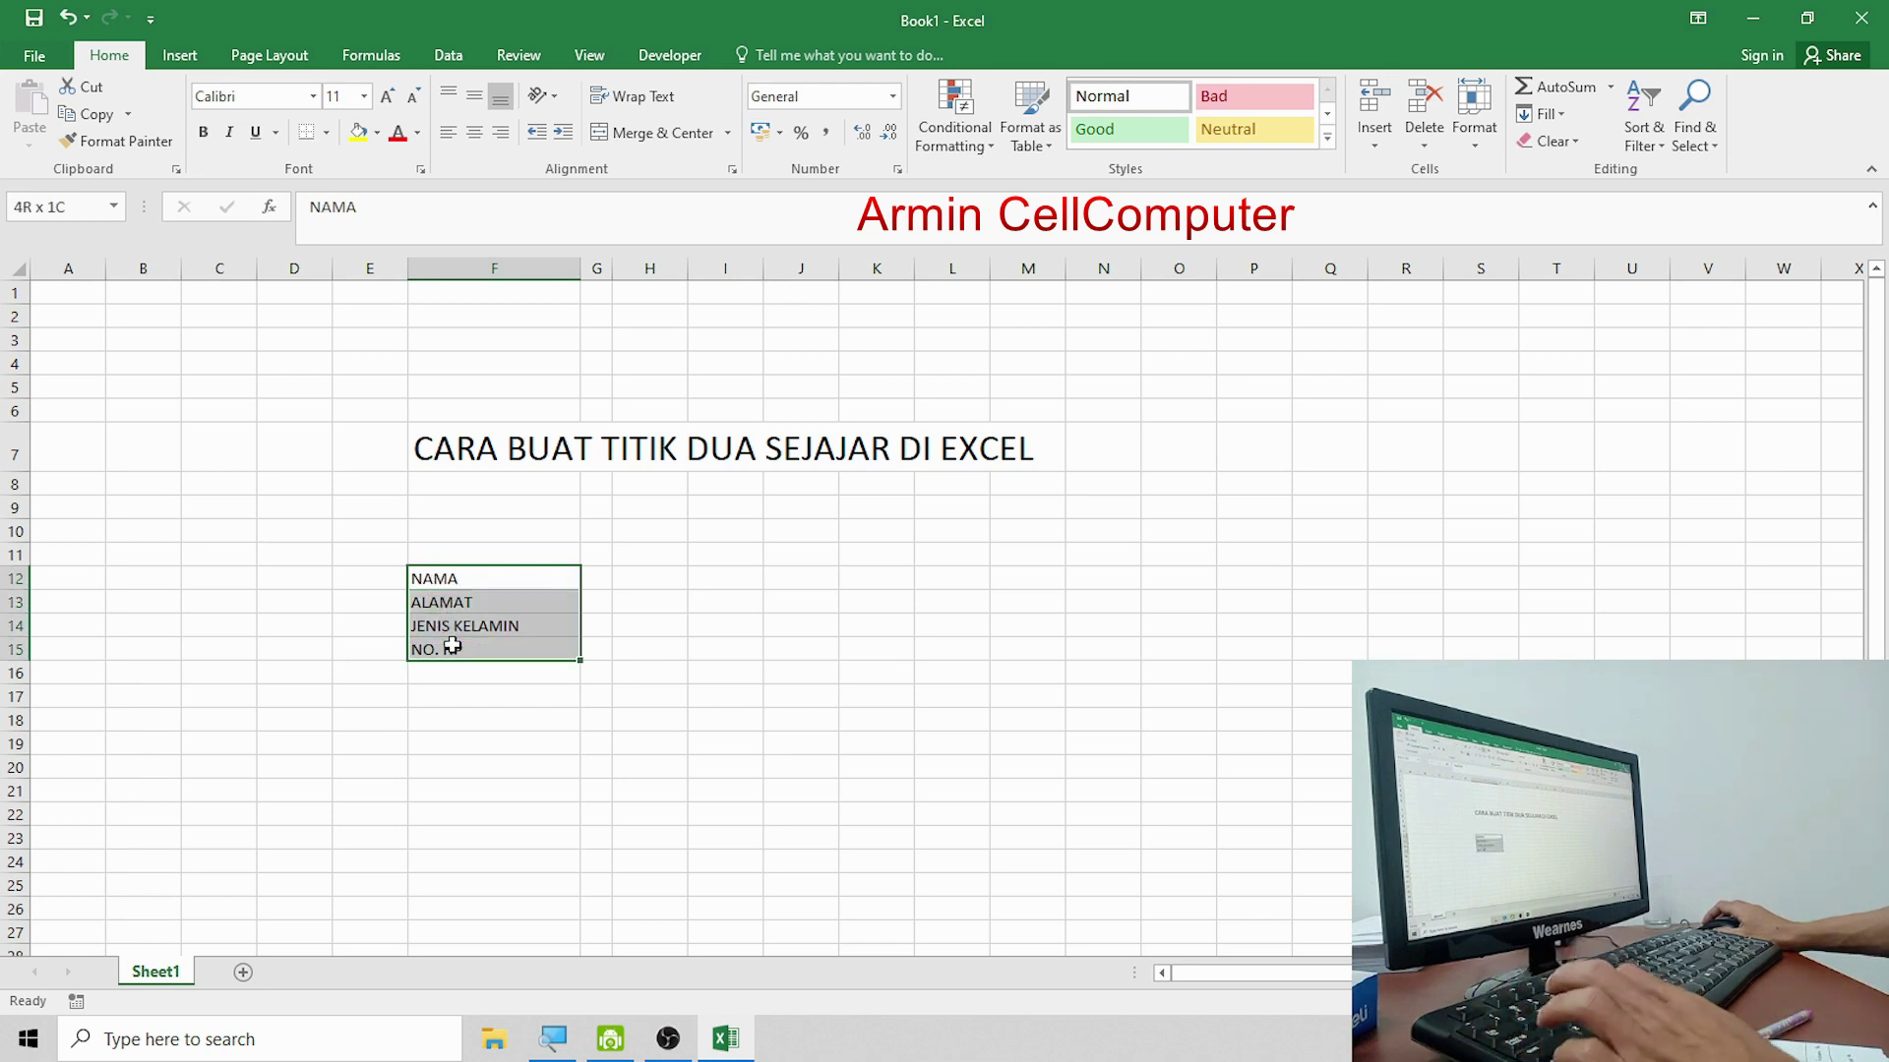
key(ctrl+c)
click(84, 553)
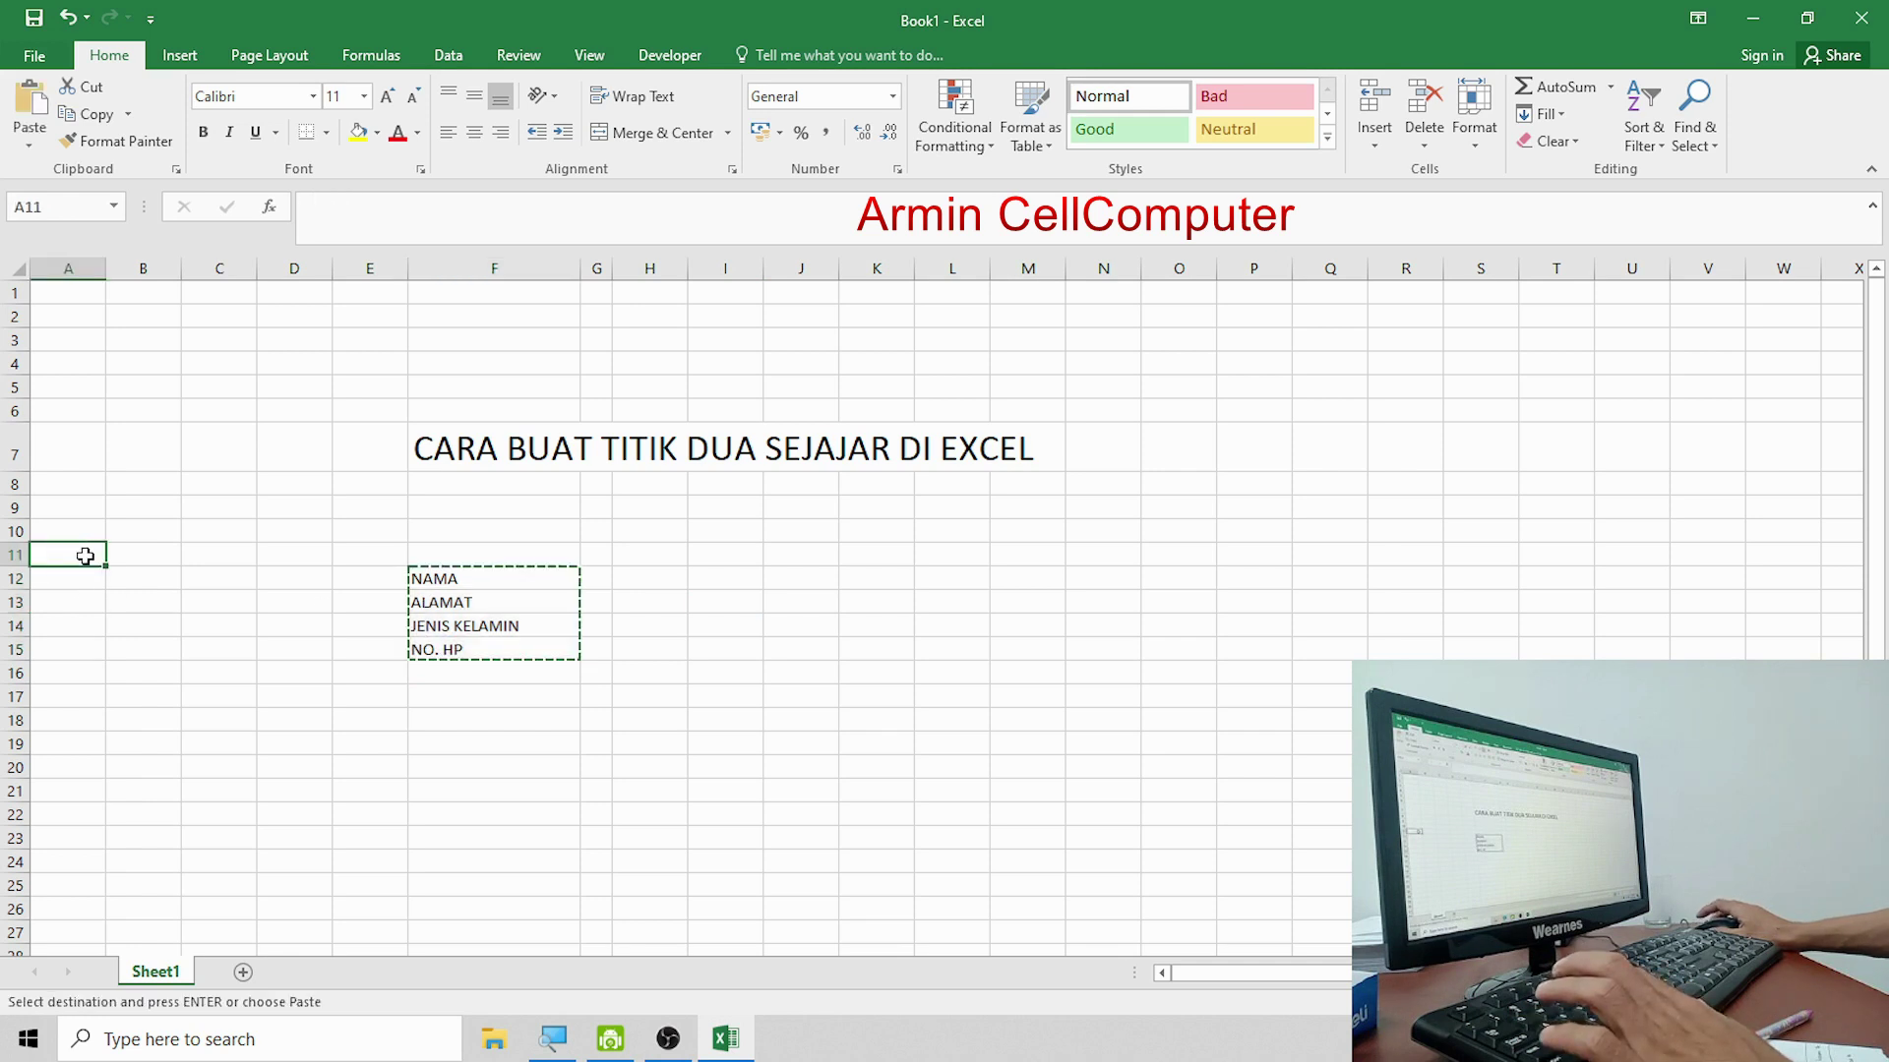
right_click(87, 554)
click(141, 163)
click(219, 673)
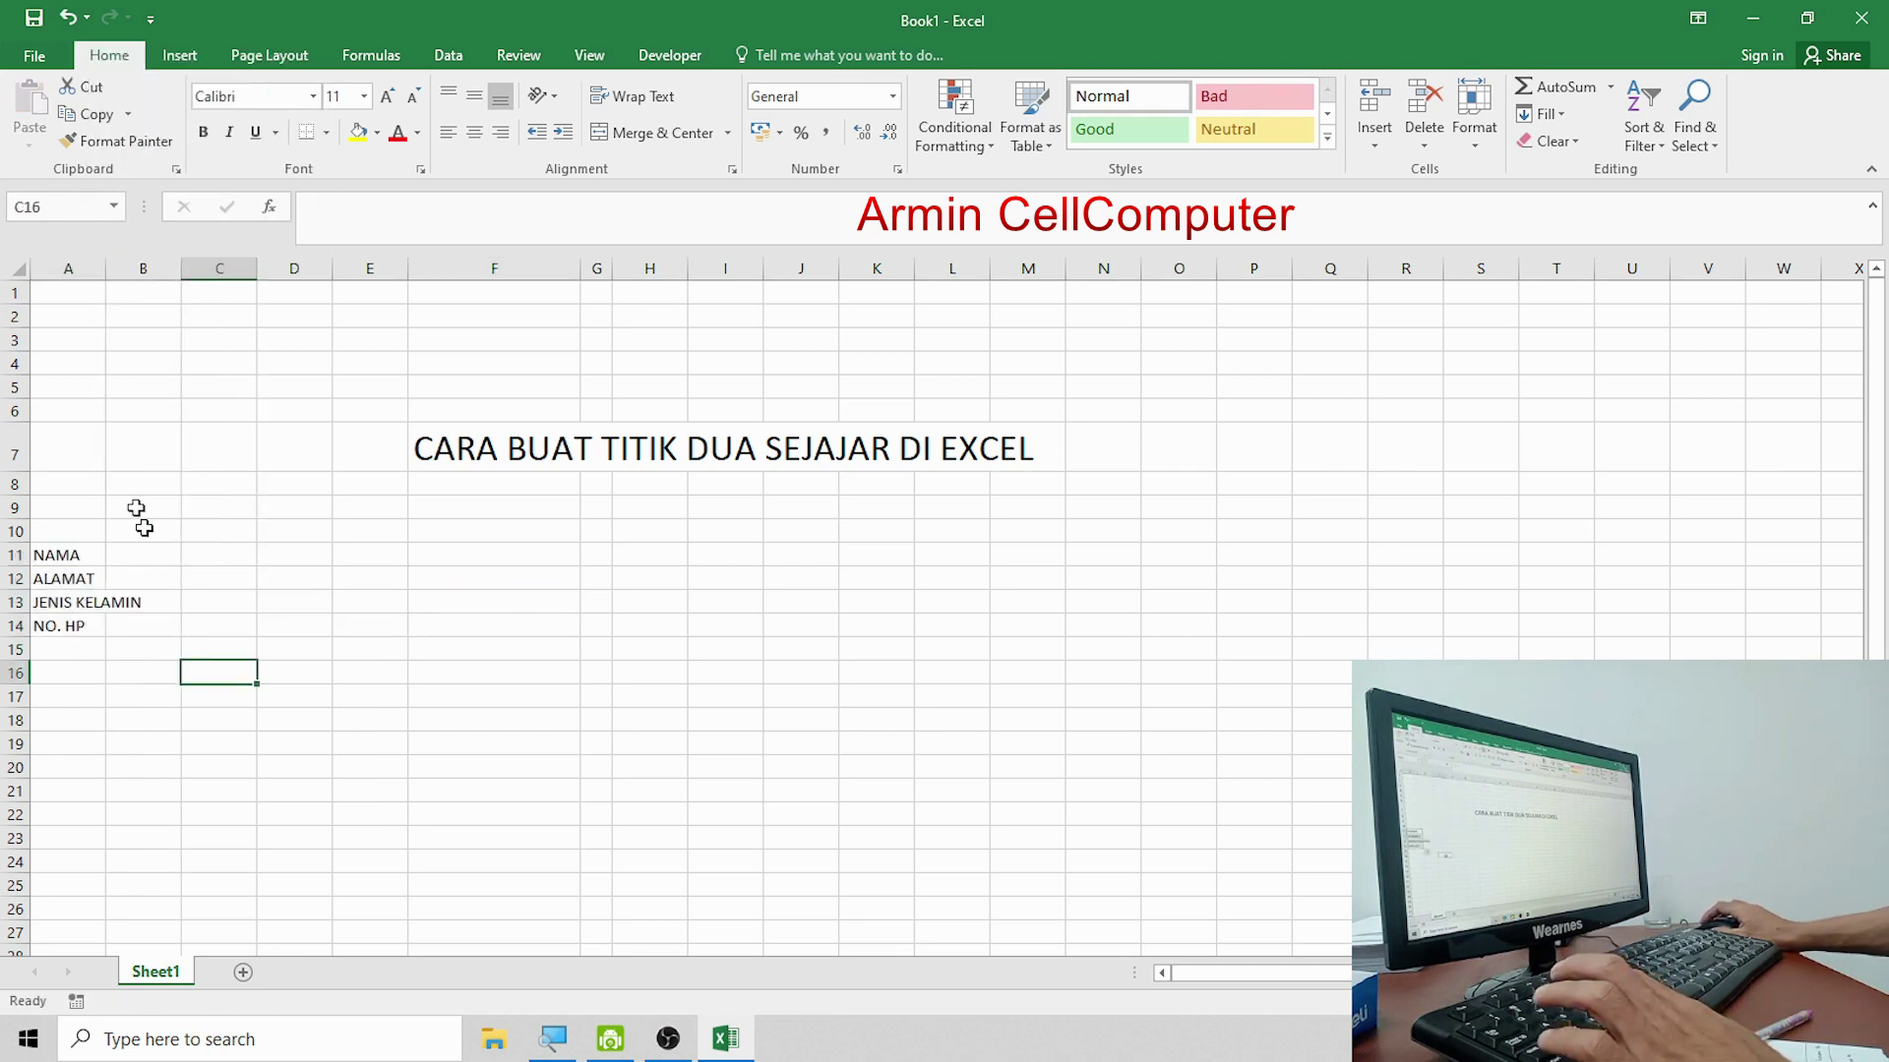
Autofit column A to the labels and select A11:A14.
double_click(100, 261)
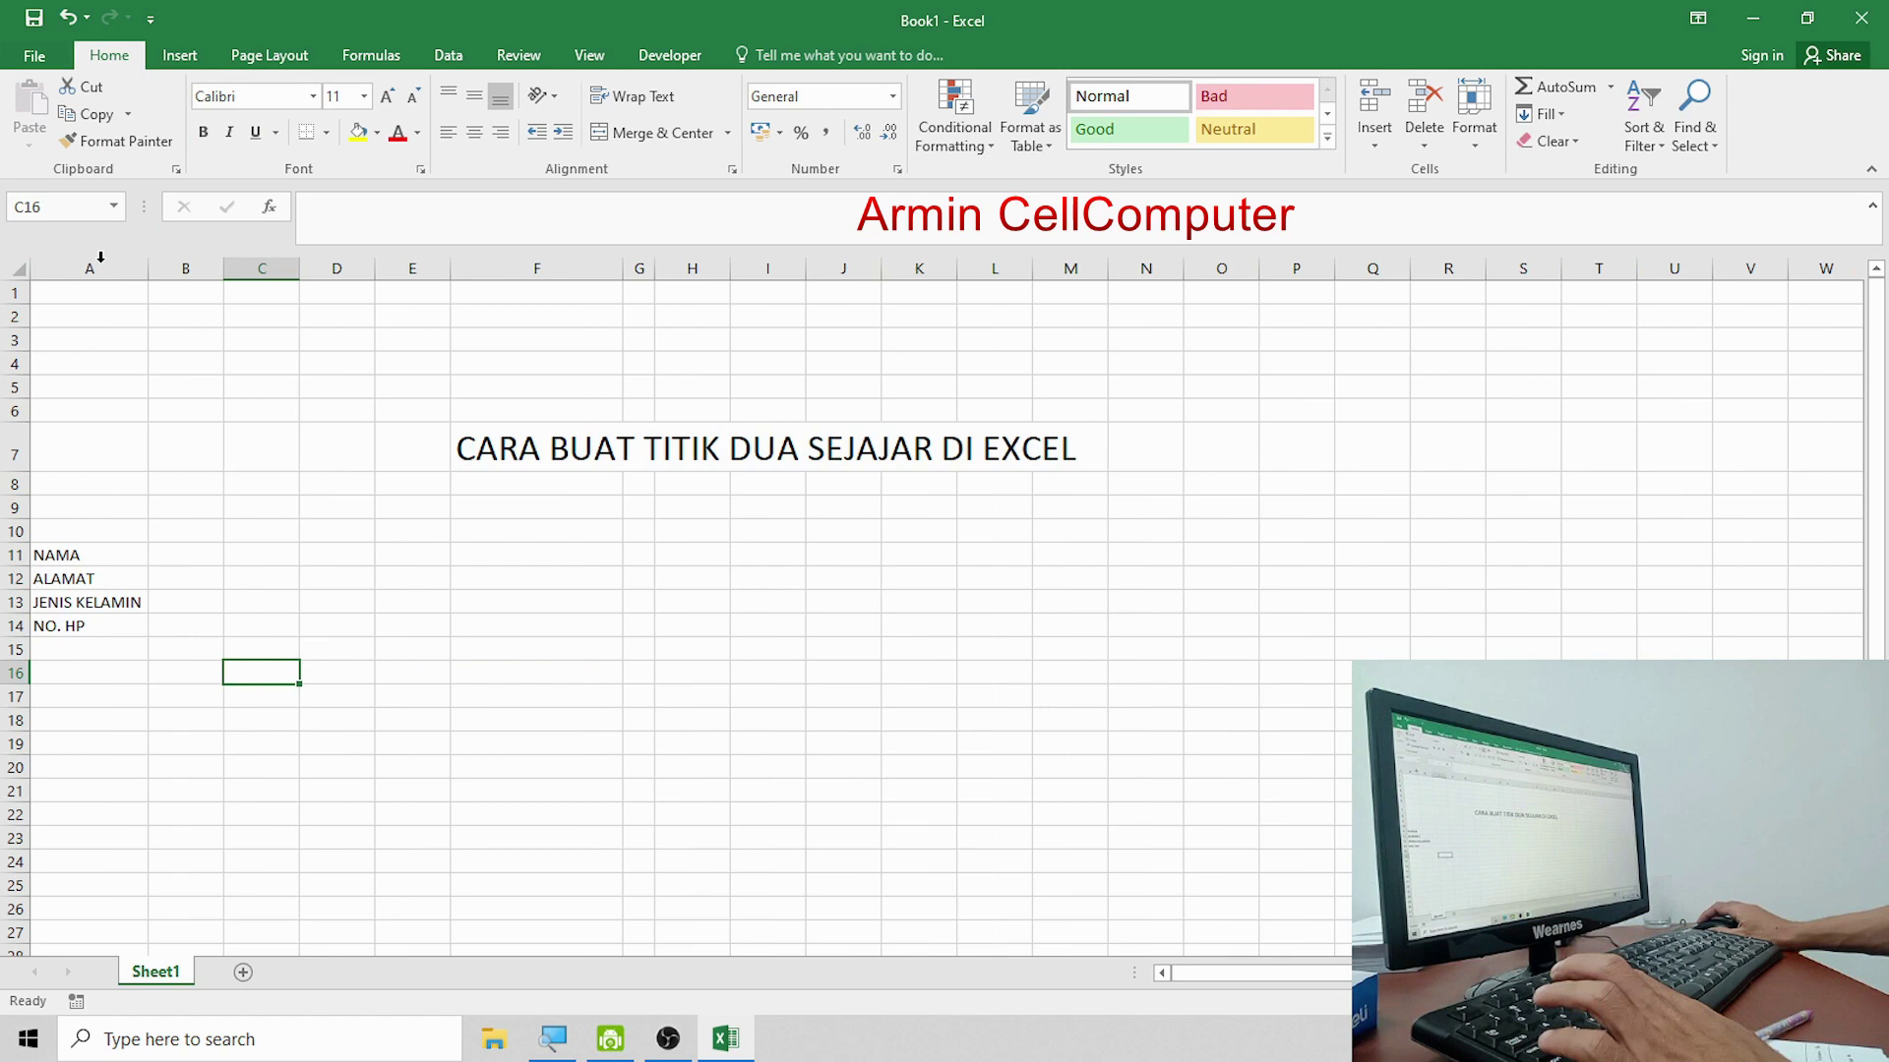
click(182, 561)
click(112, 556)
click(114, 612)
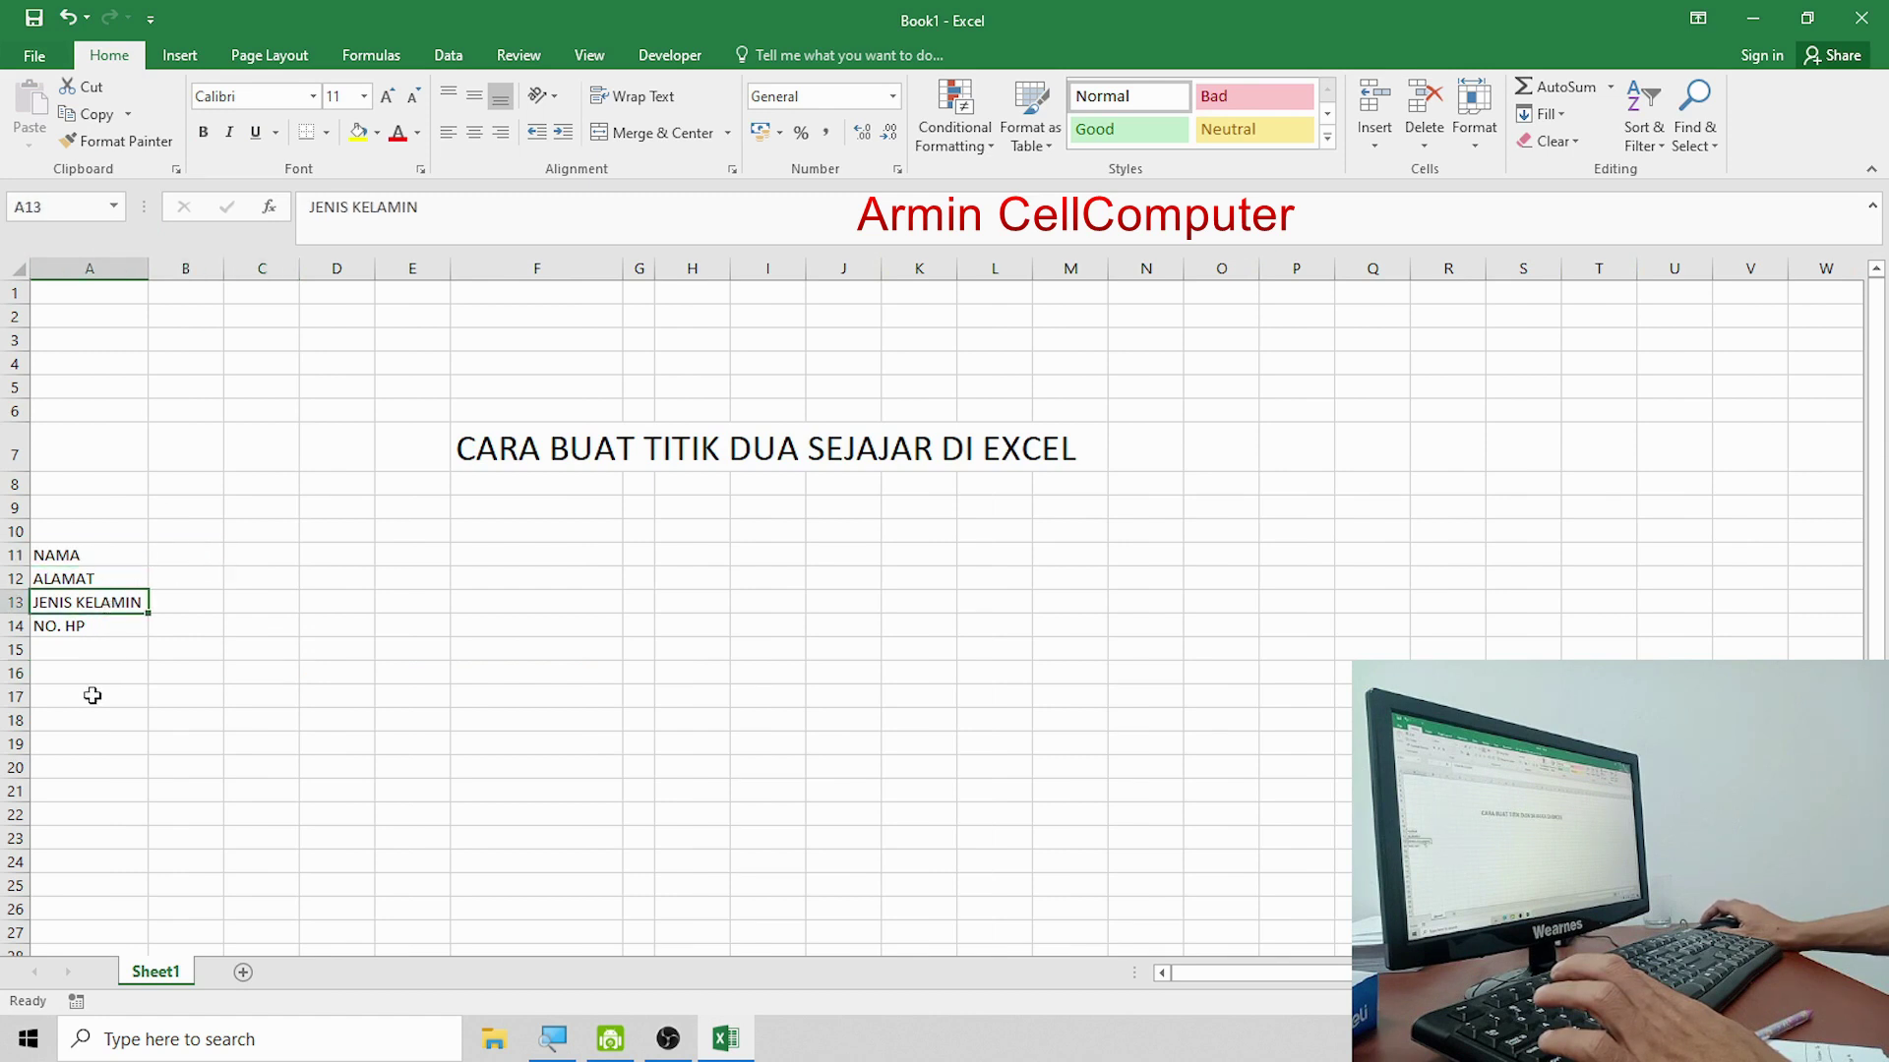
click(91, 696)
click(86, 629)
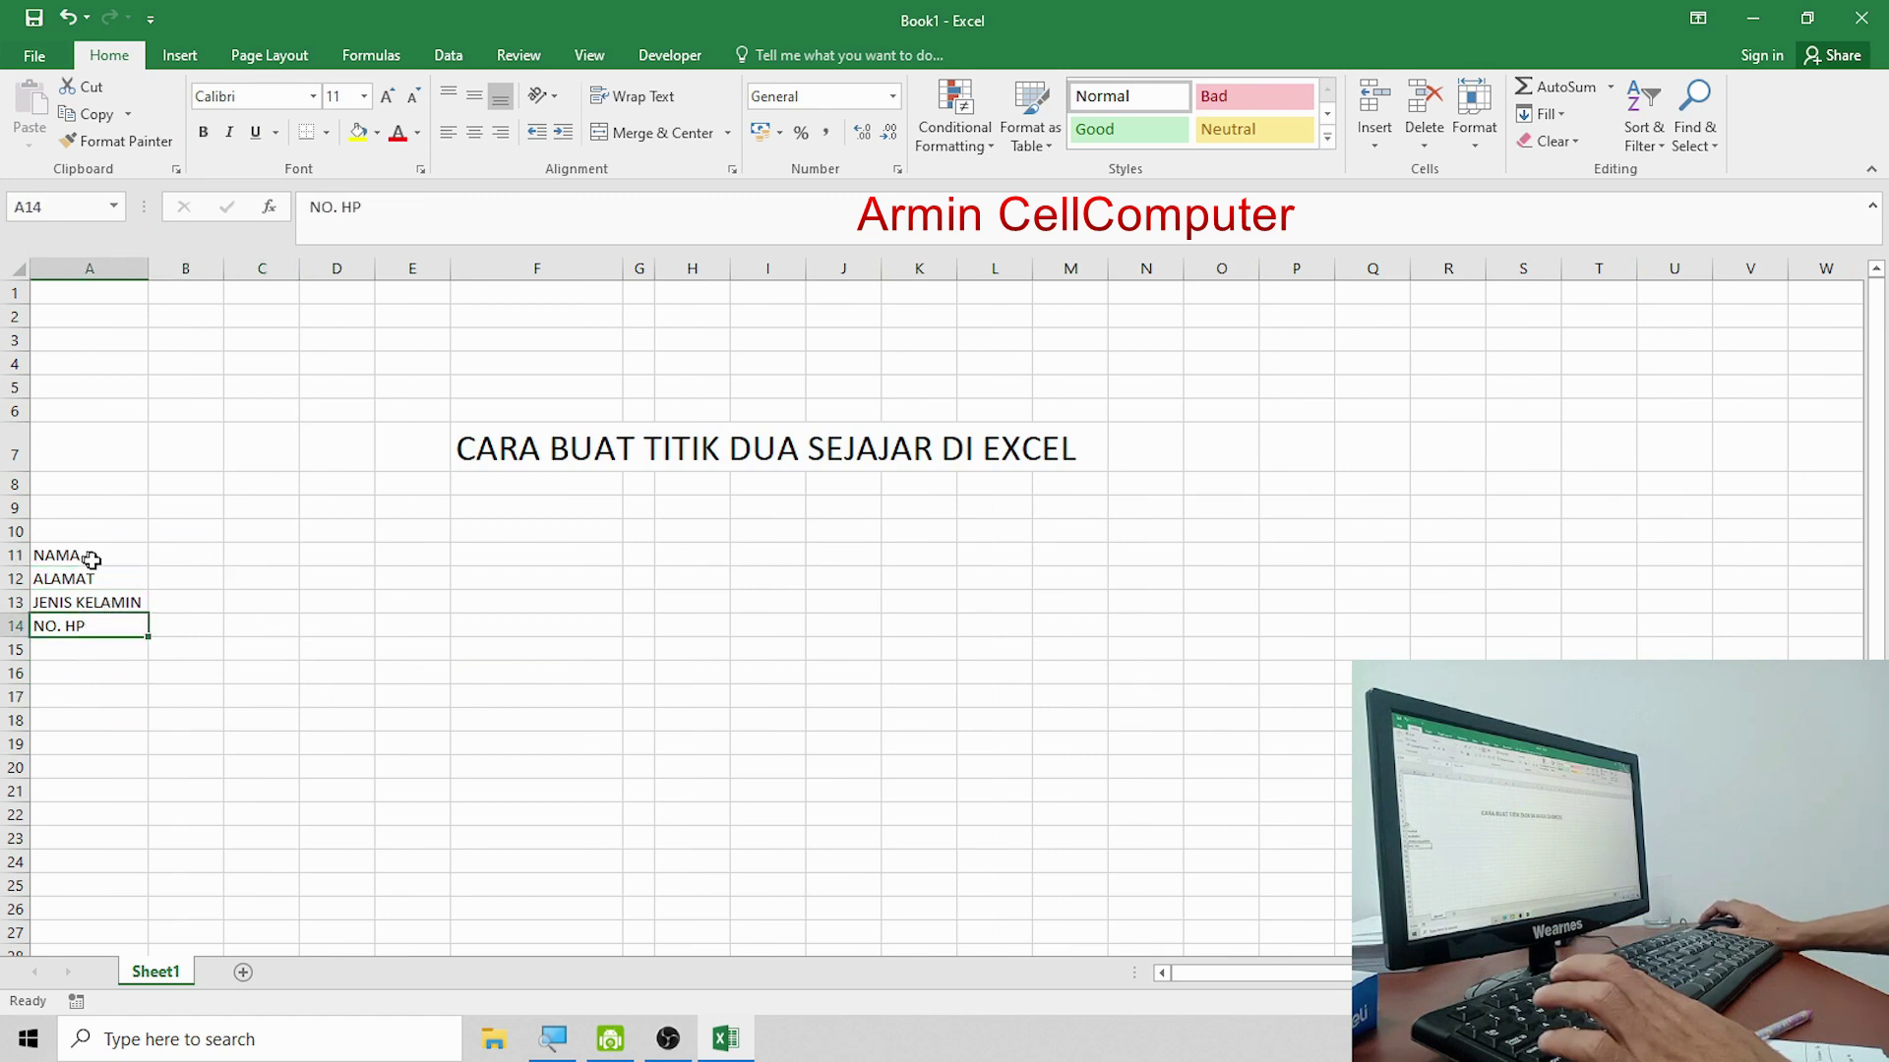
mouse_move(96, 559)
mouse_down()
mouse_move(95, 626)
mouse_move(142, 631)
mouse_up()
In Format Cells > Custom, type the code @ * ":" for A11:A14, previewing 'NAMA :'.
right_click(123, 585)
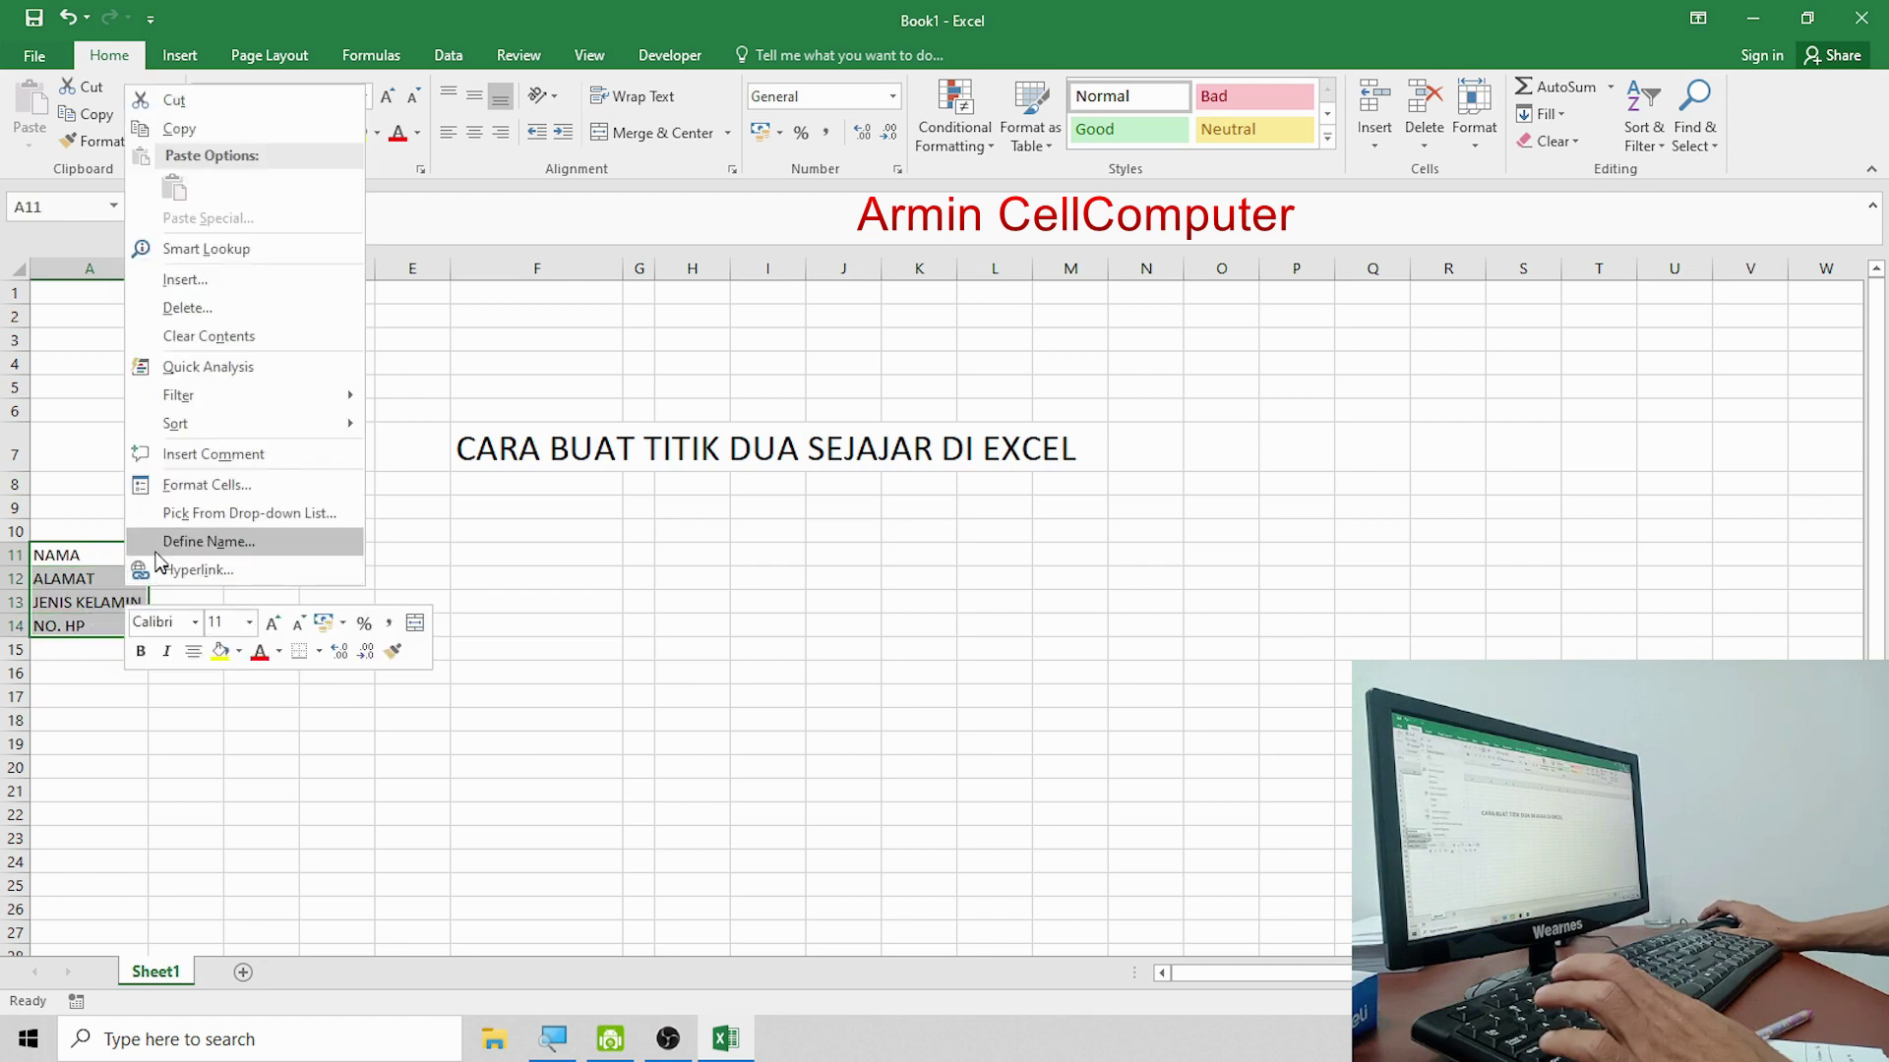
click(246, 487)
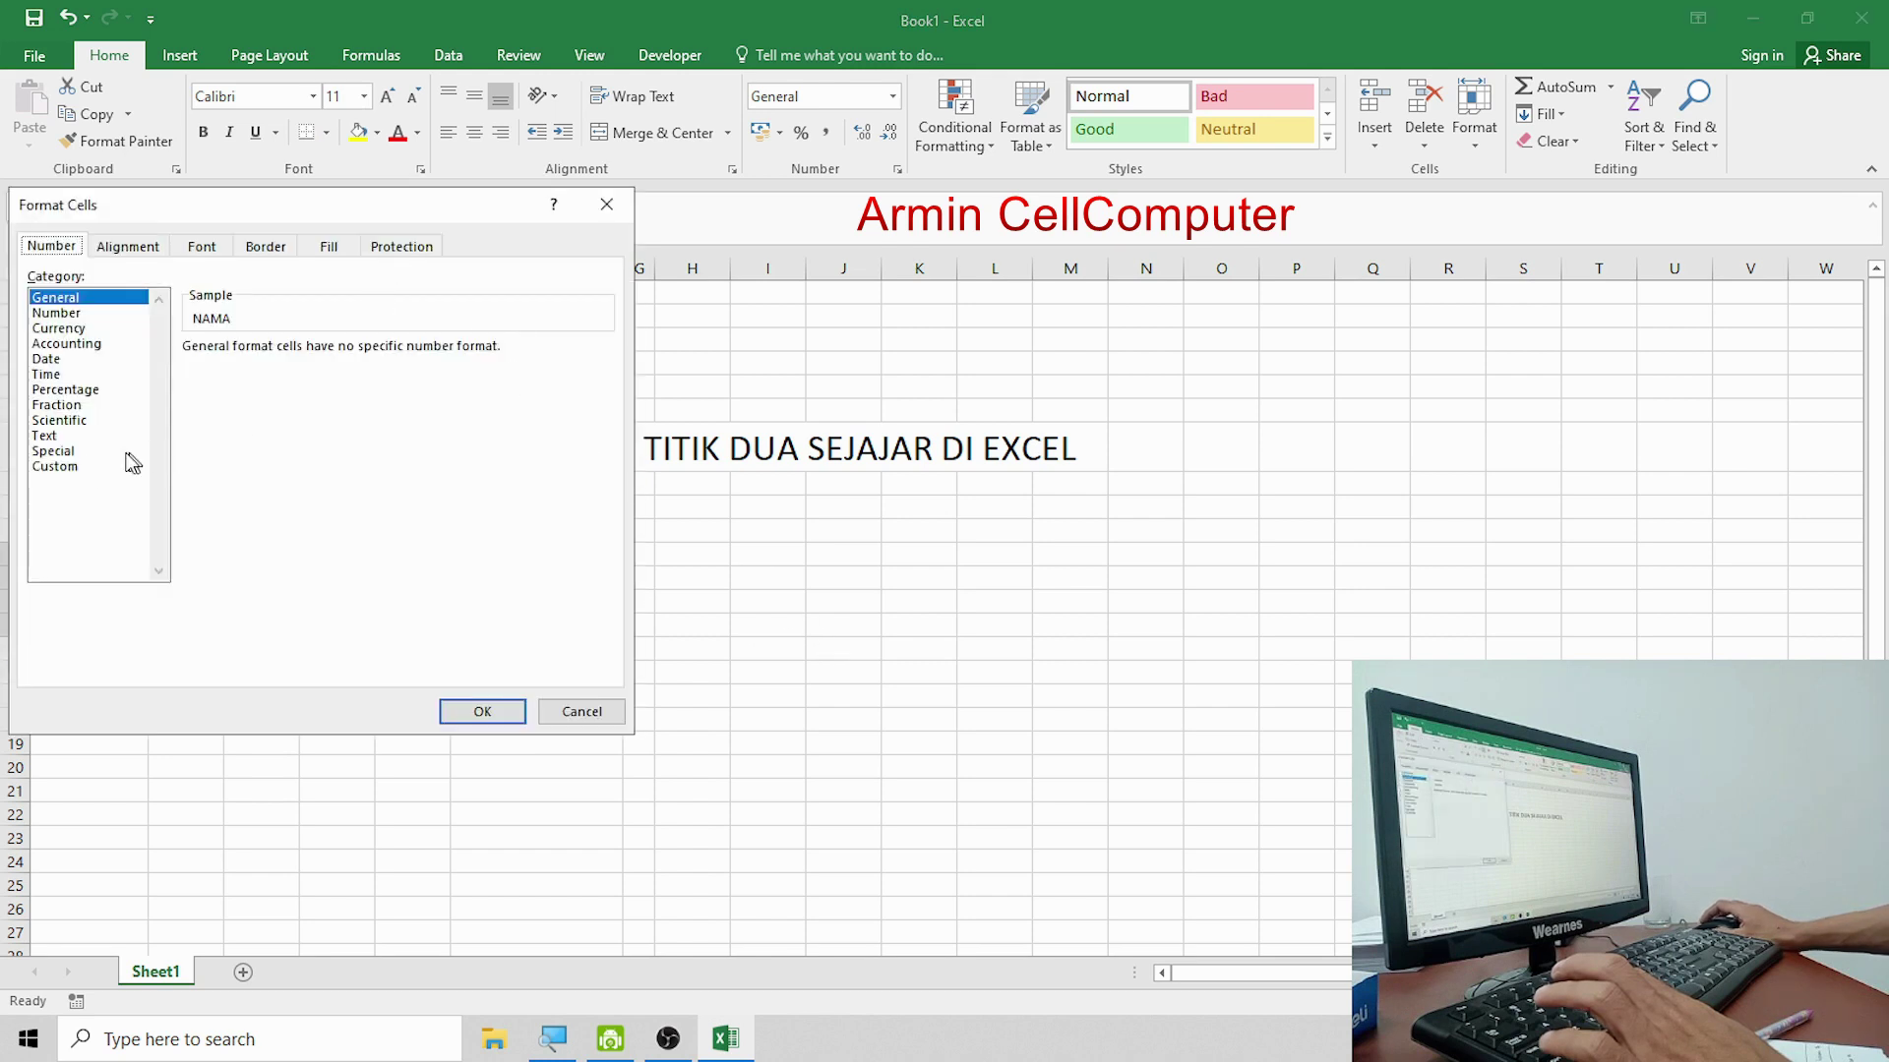
click(59, 469)
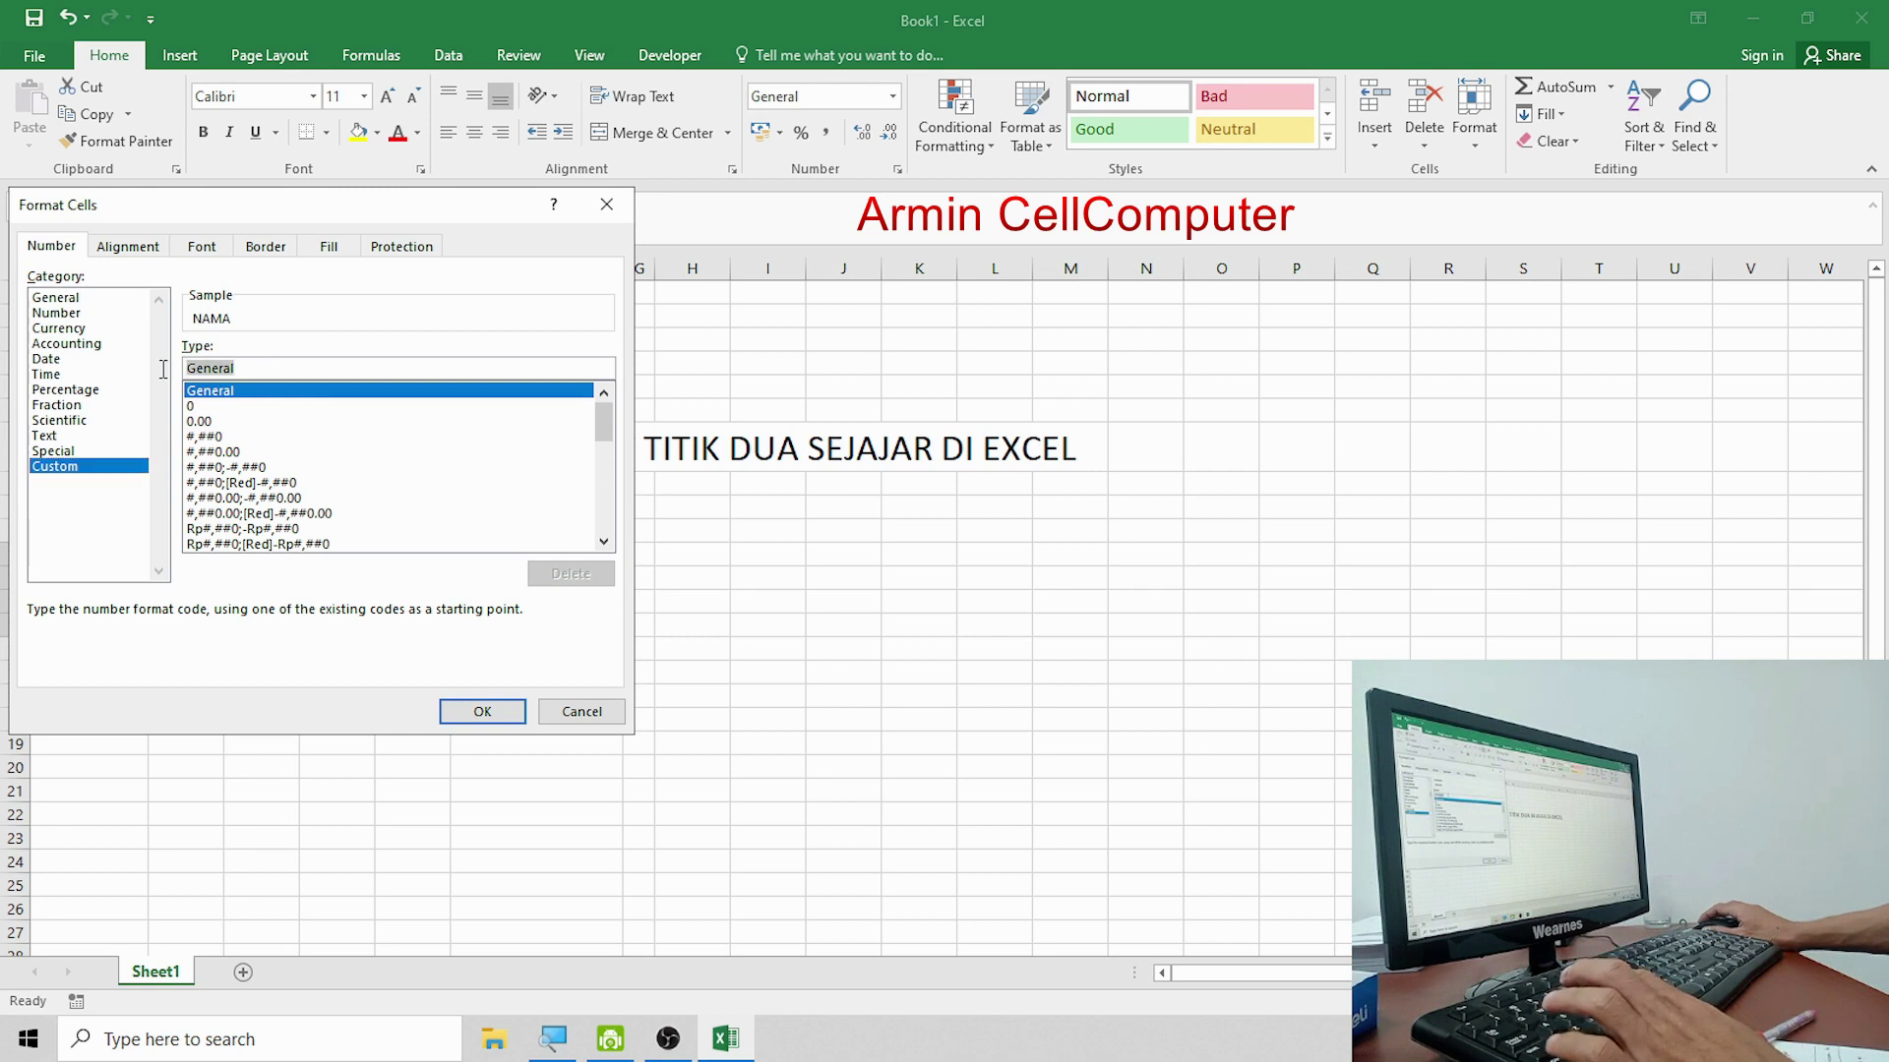
key(BackSpace)
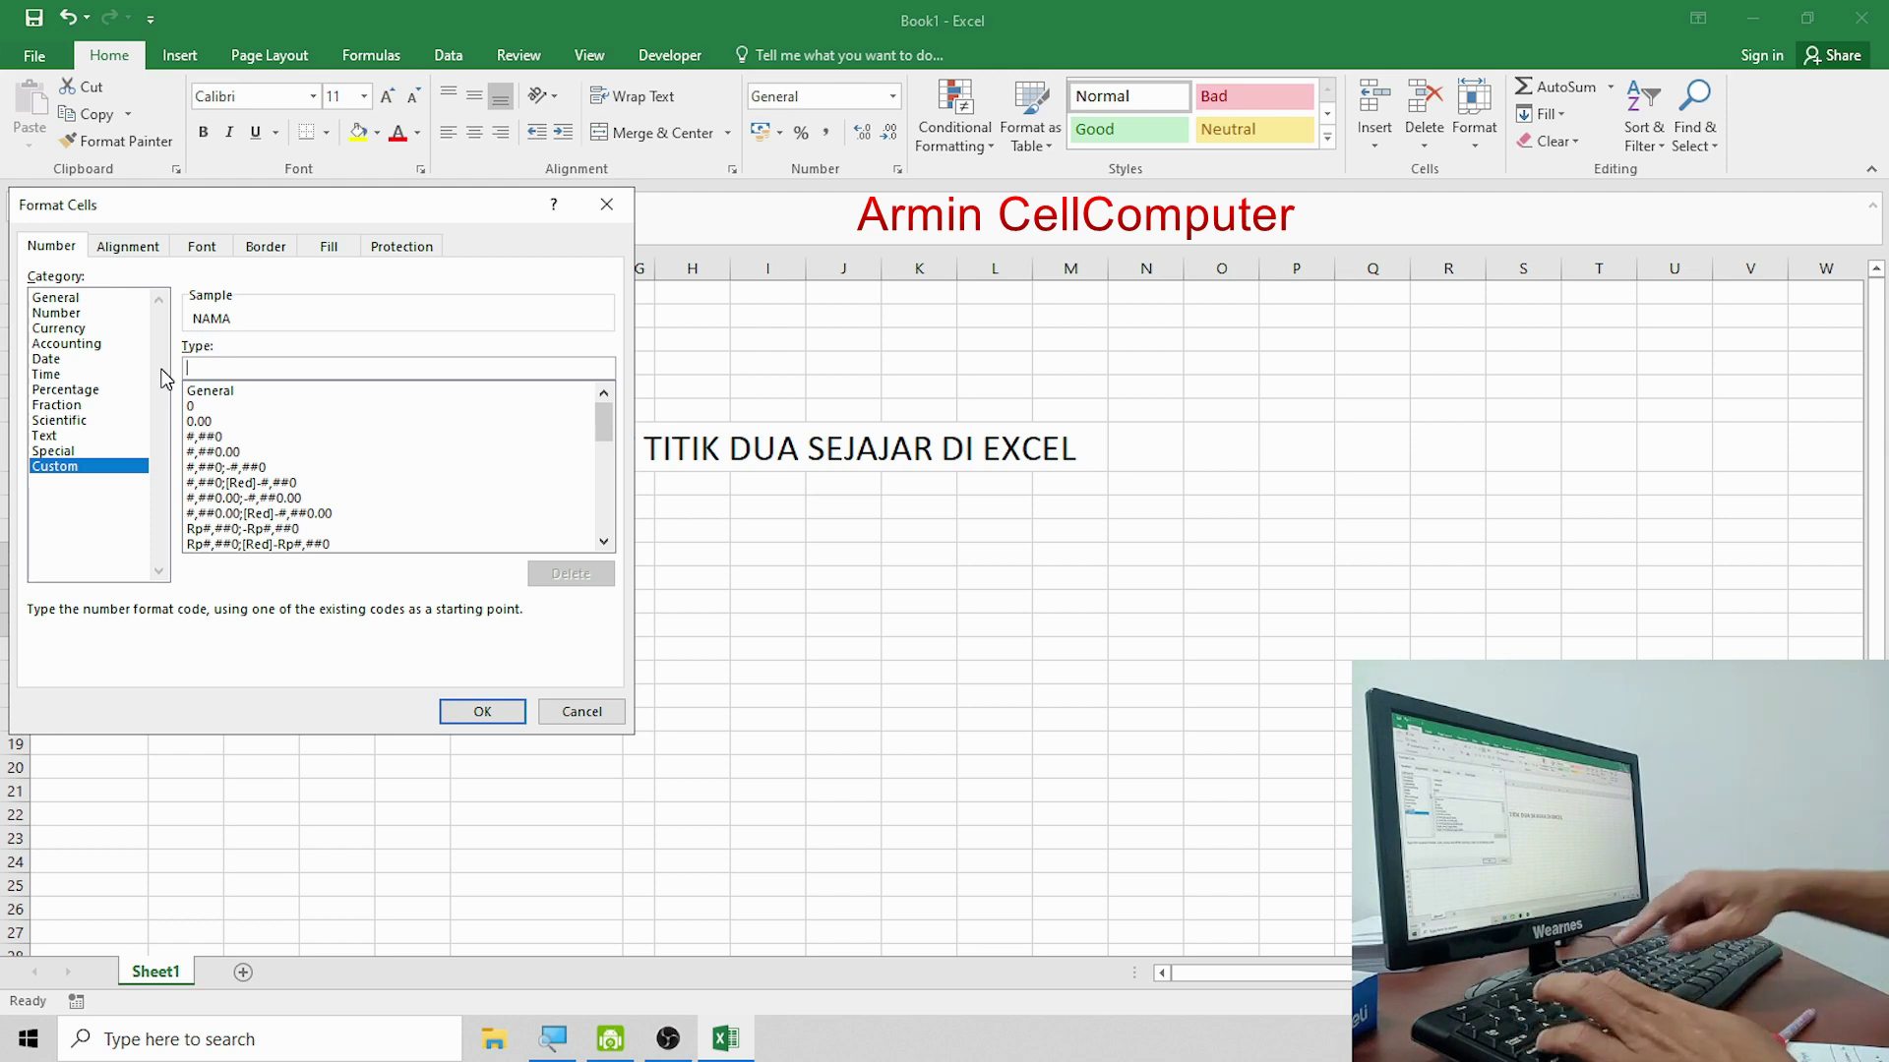
text(@)
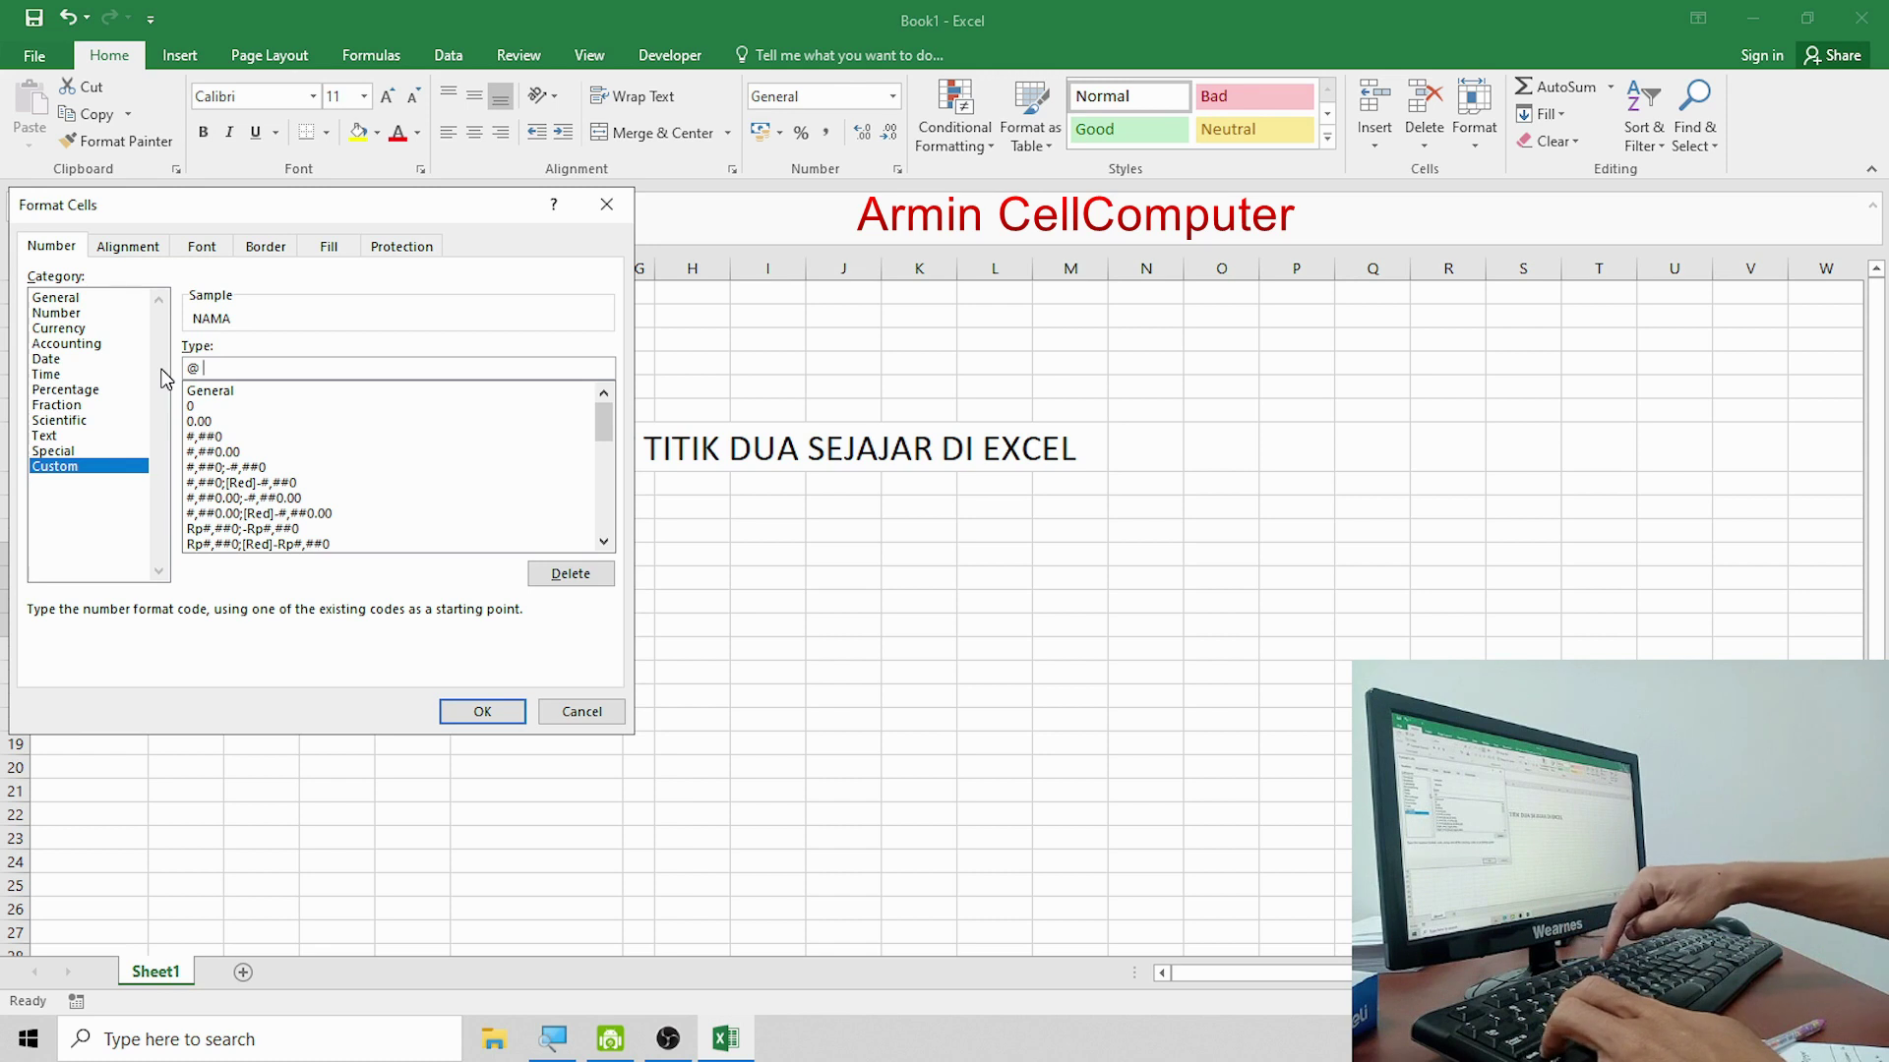
text( *)
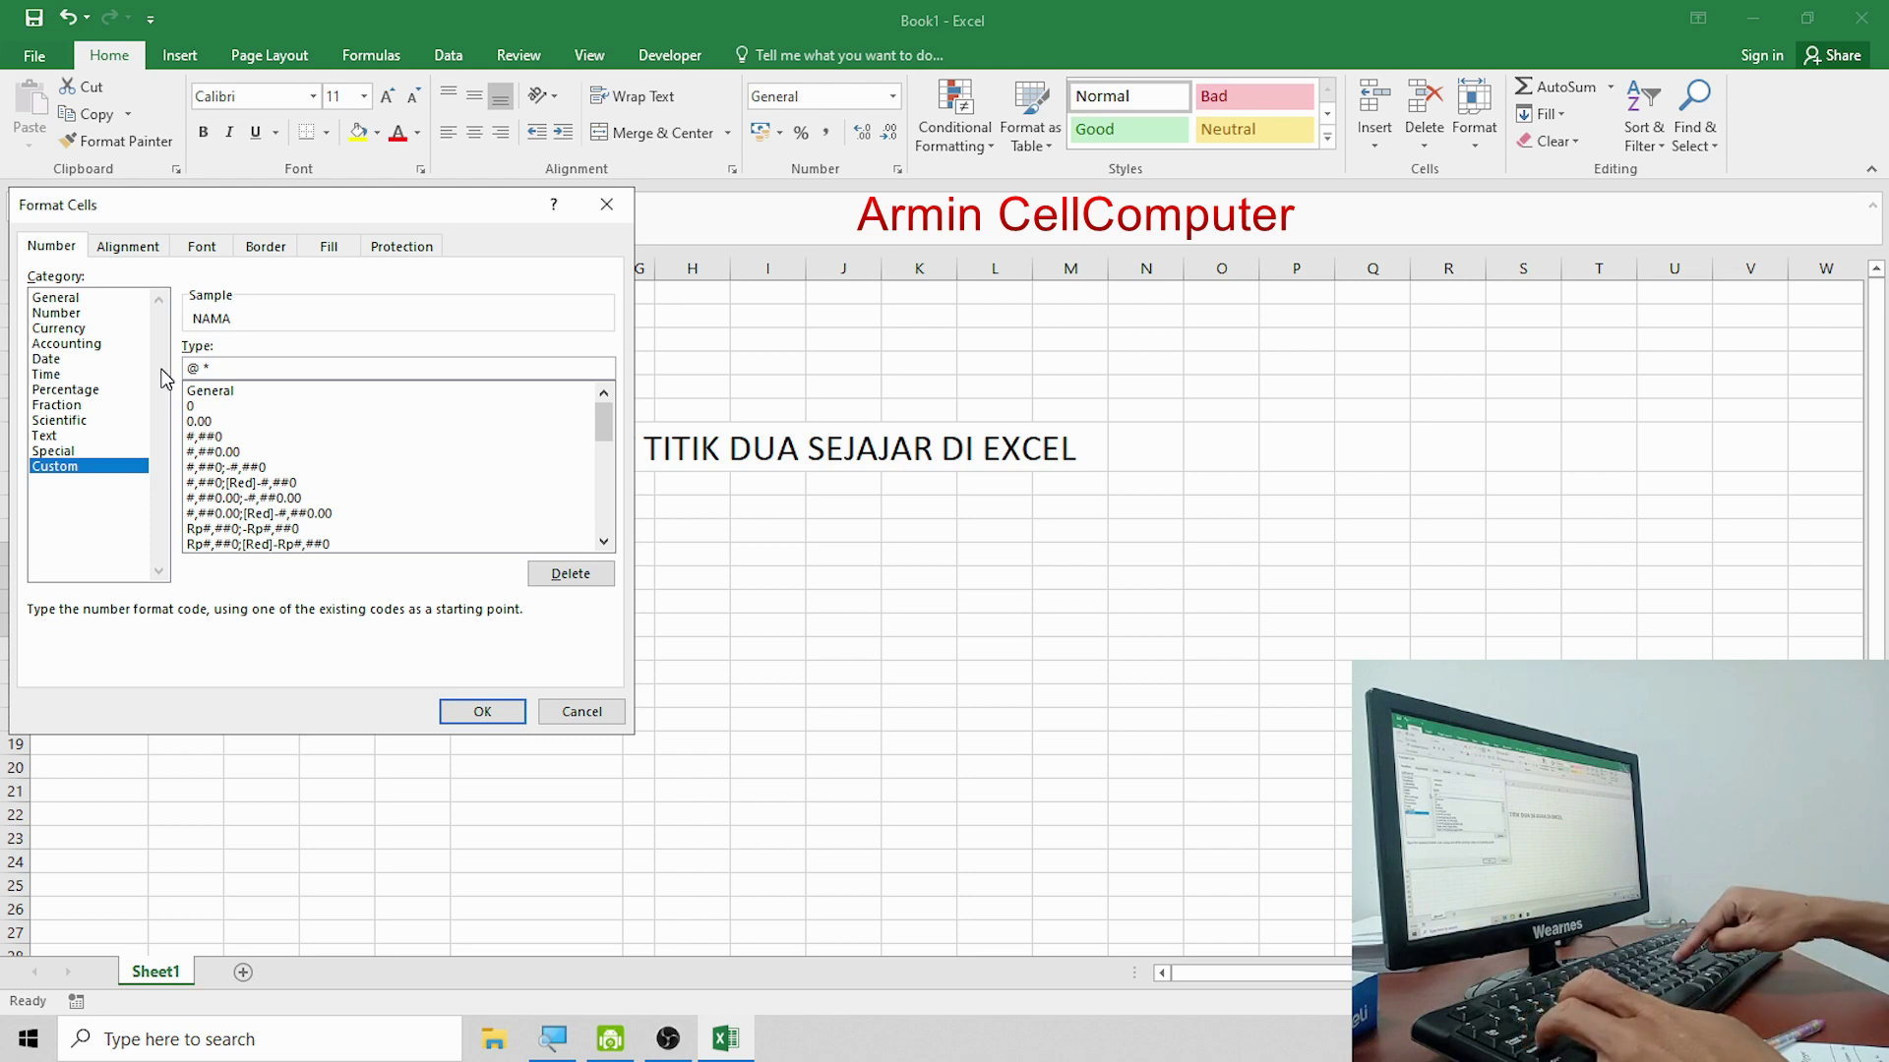
text(:)
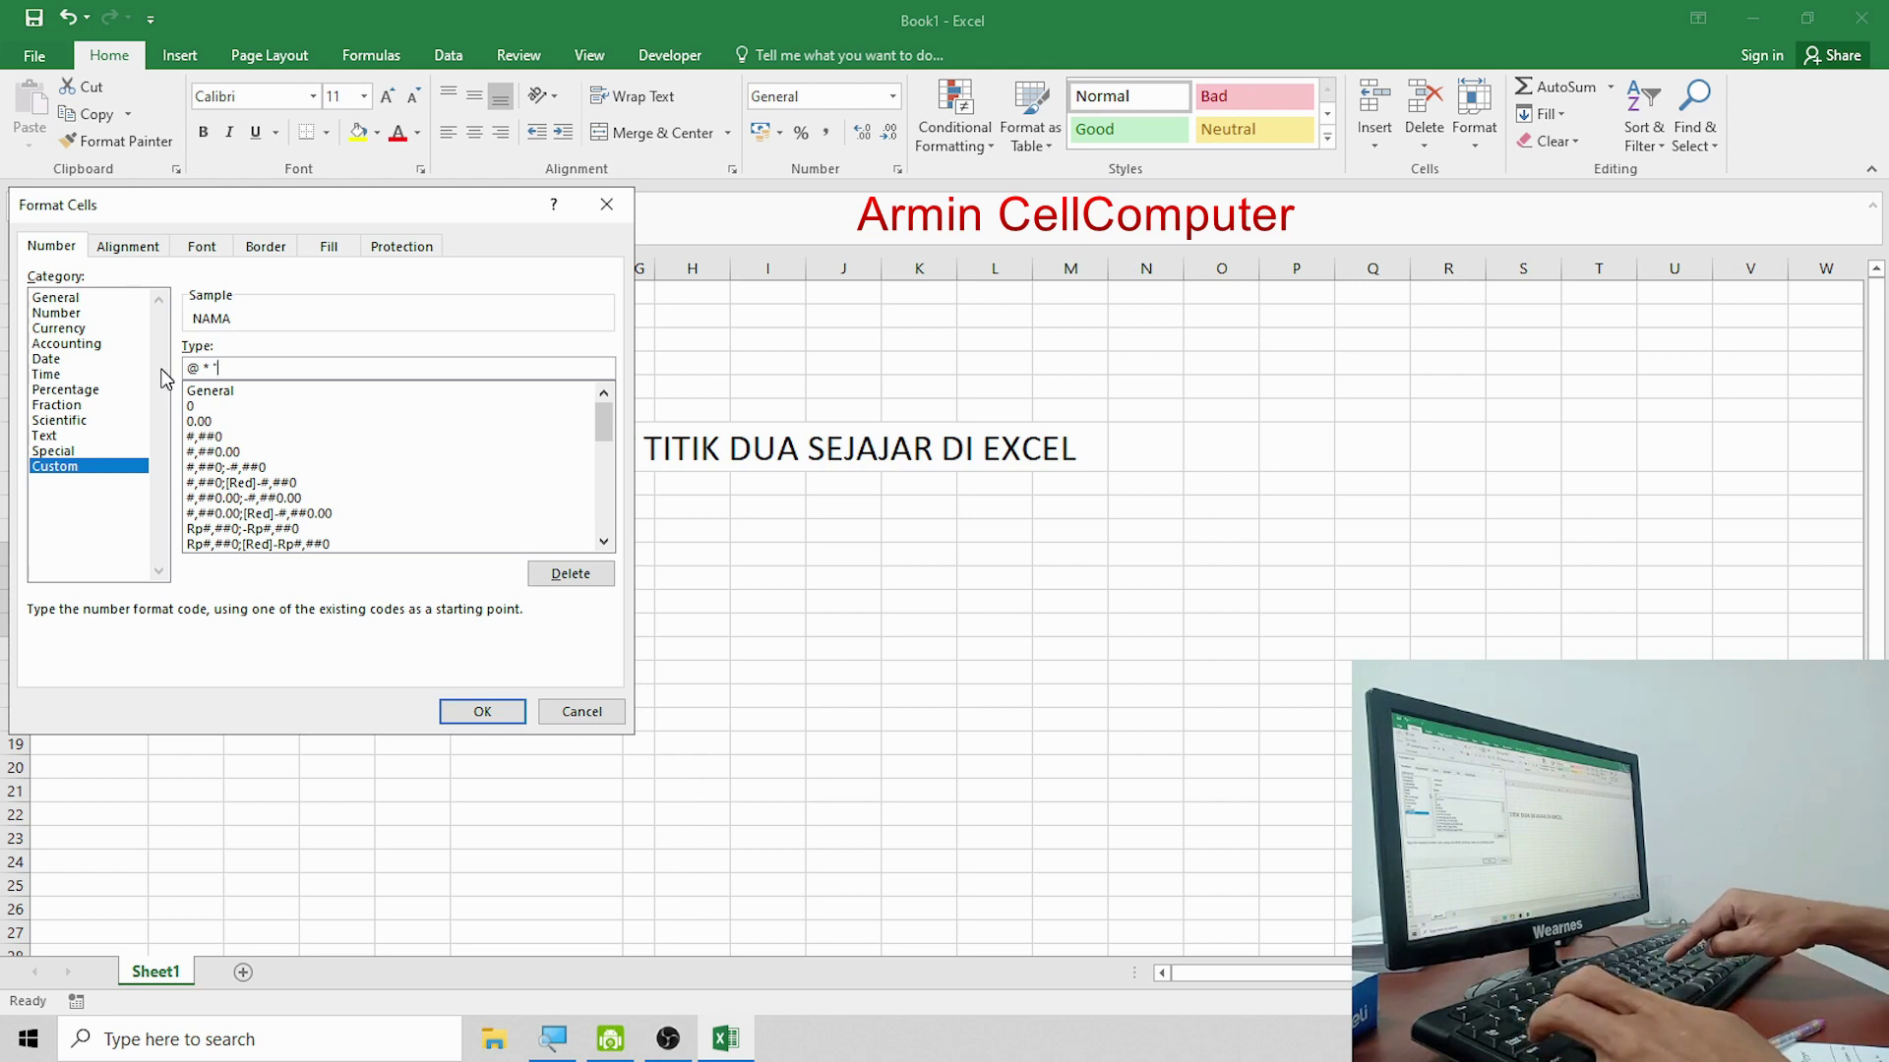
text(:)
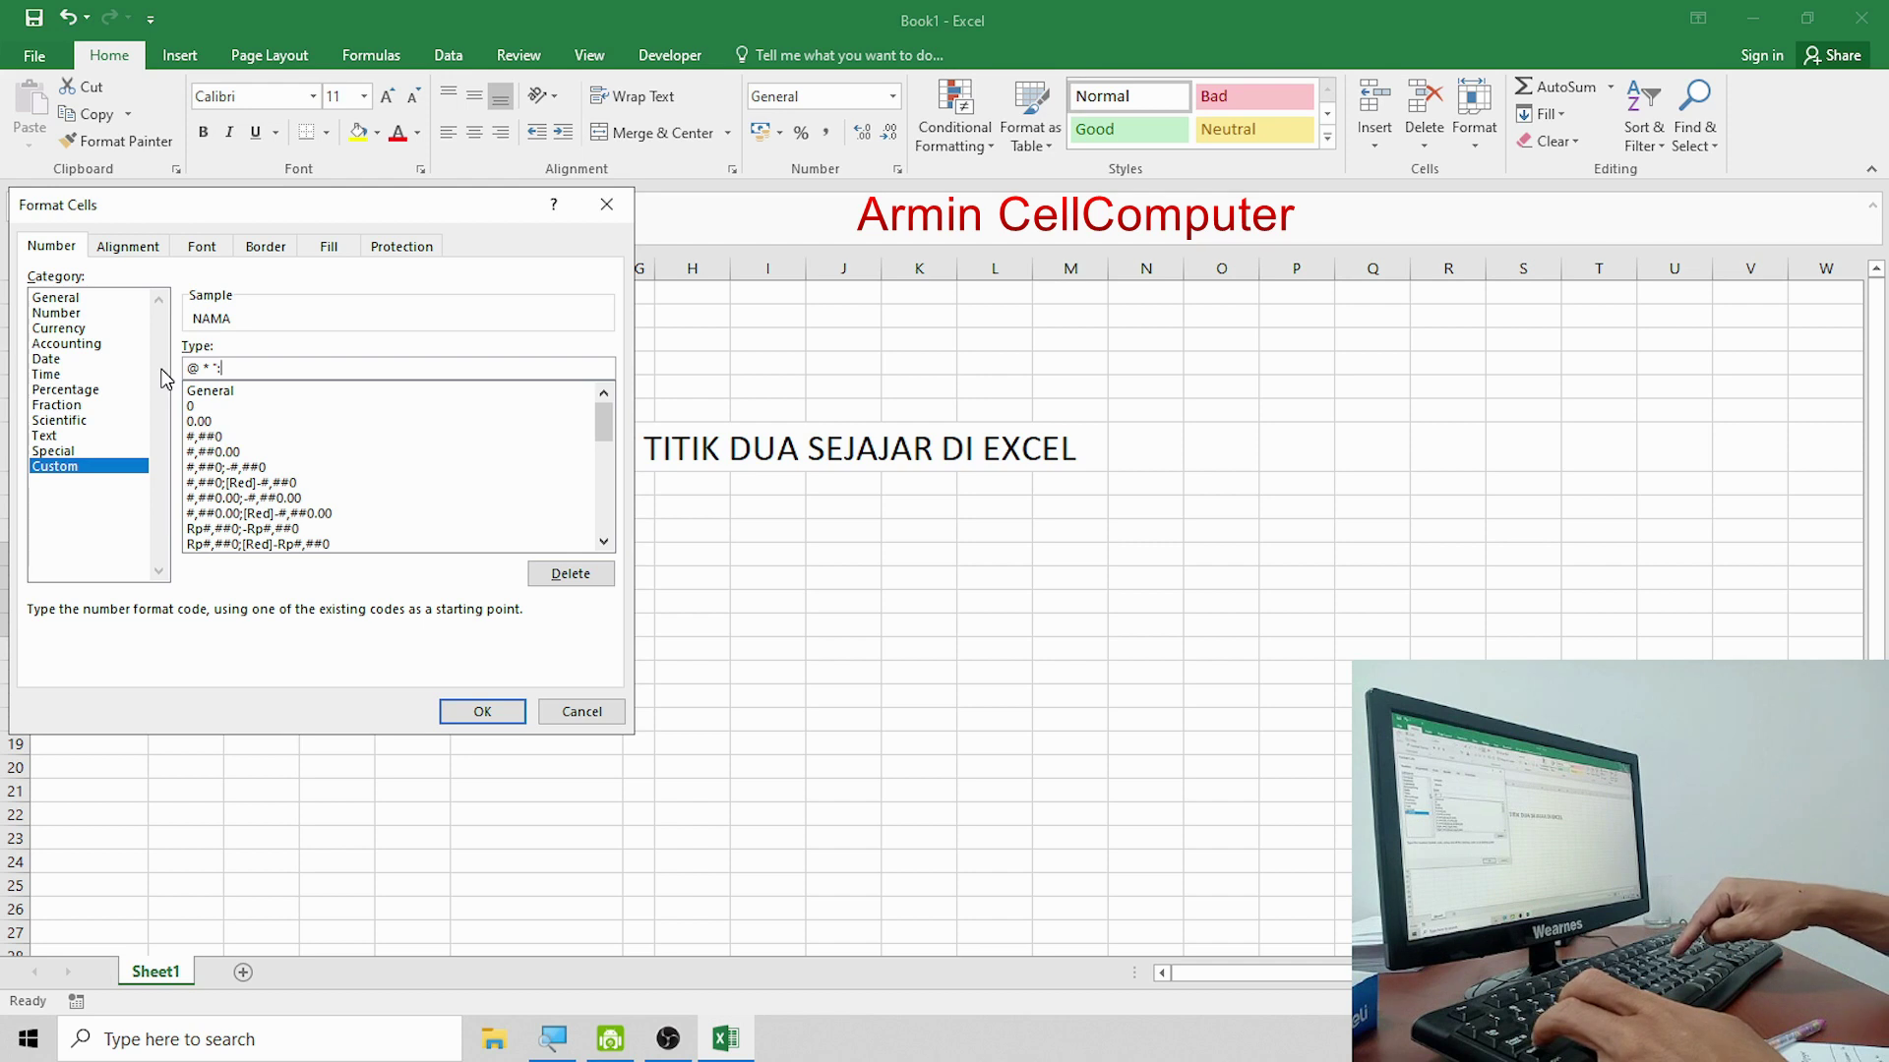
text(")
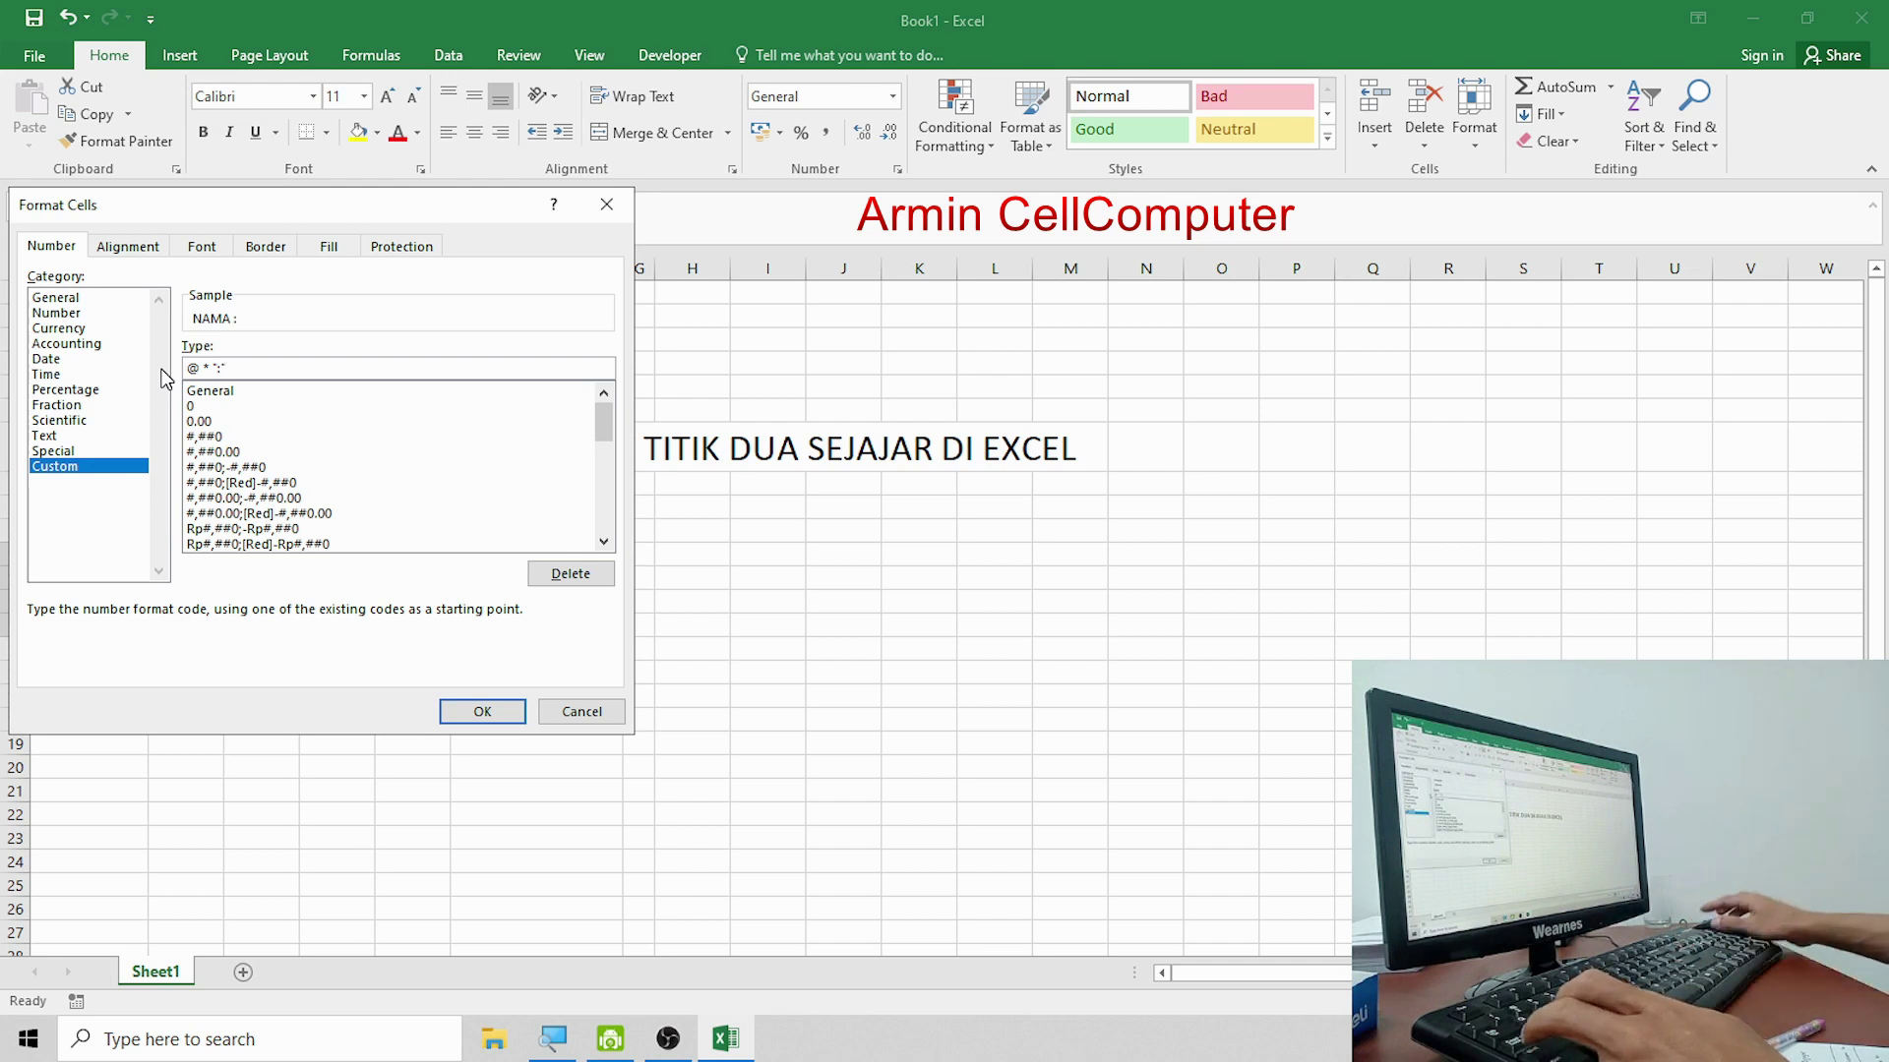
drag(334, 205, 587, 197)
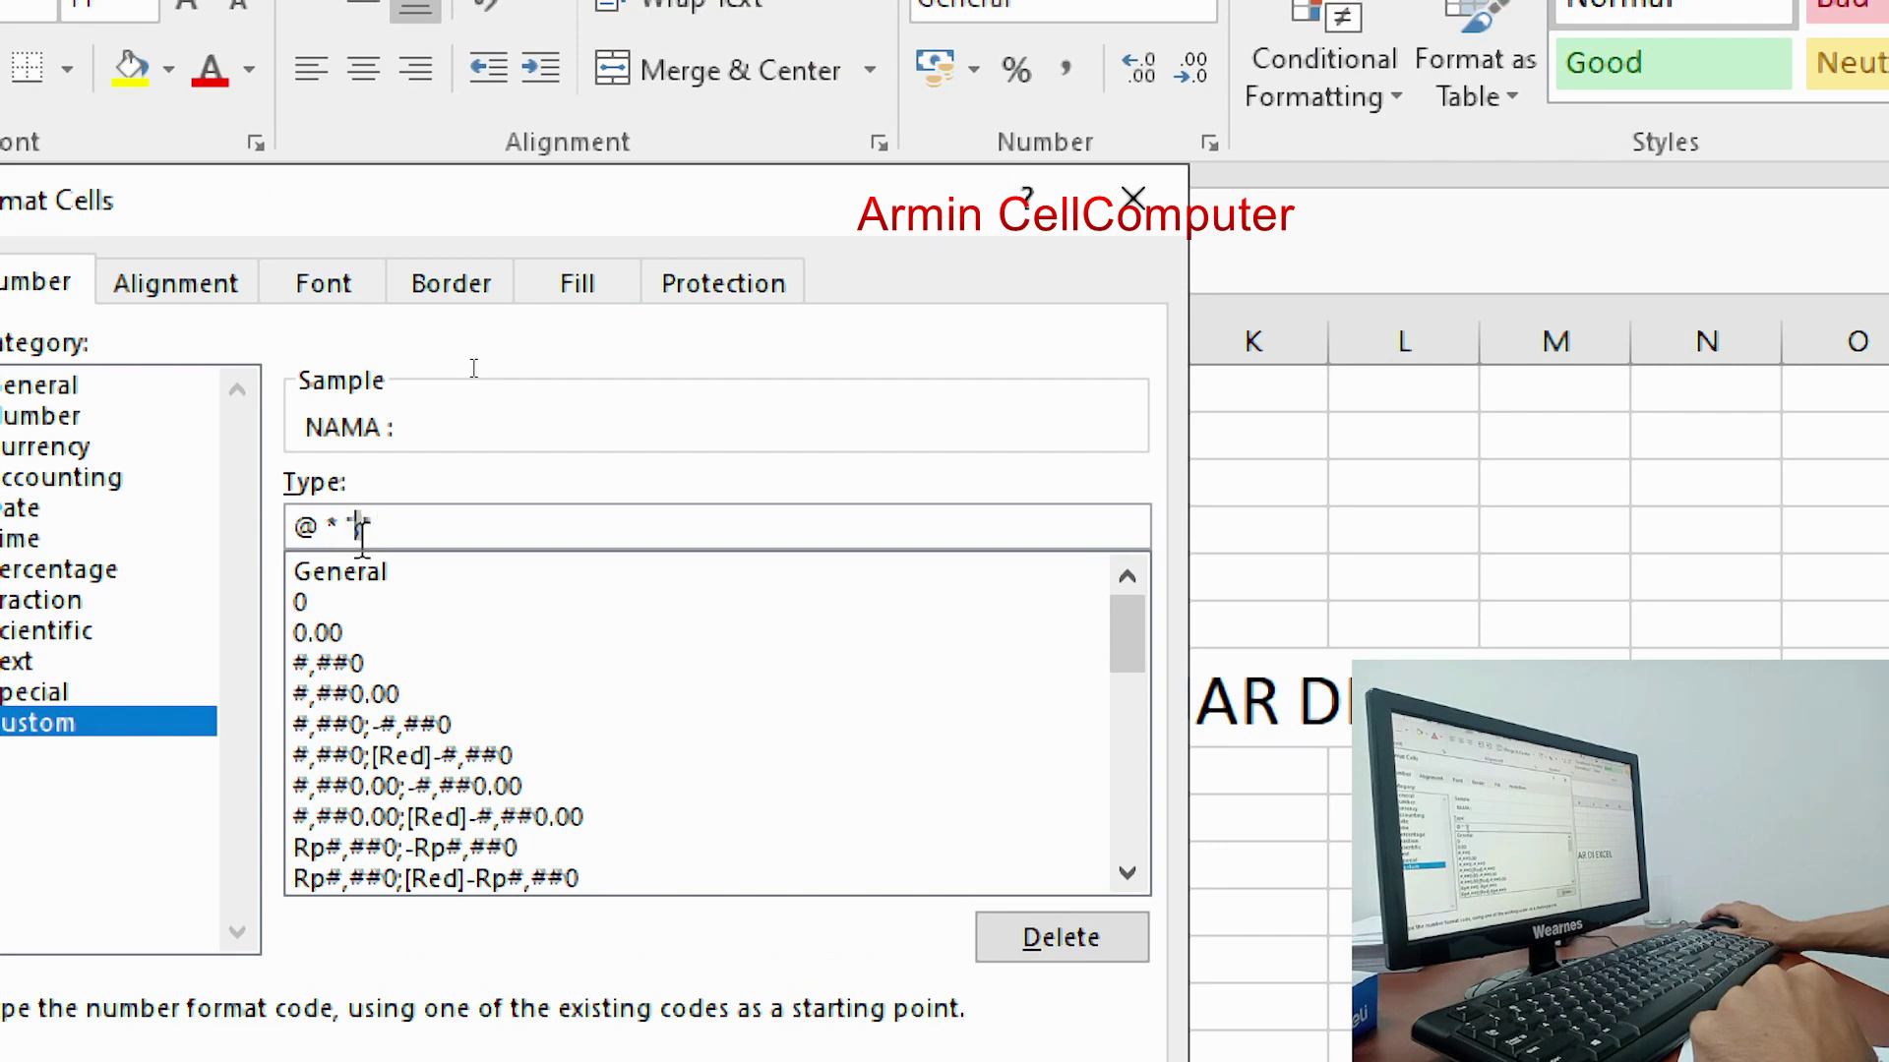
key(BackSpace)
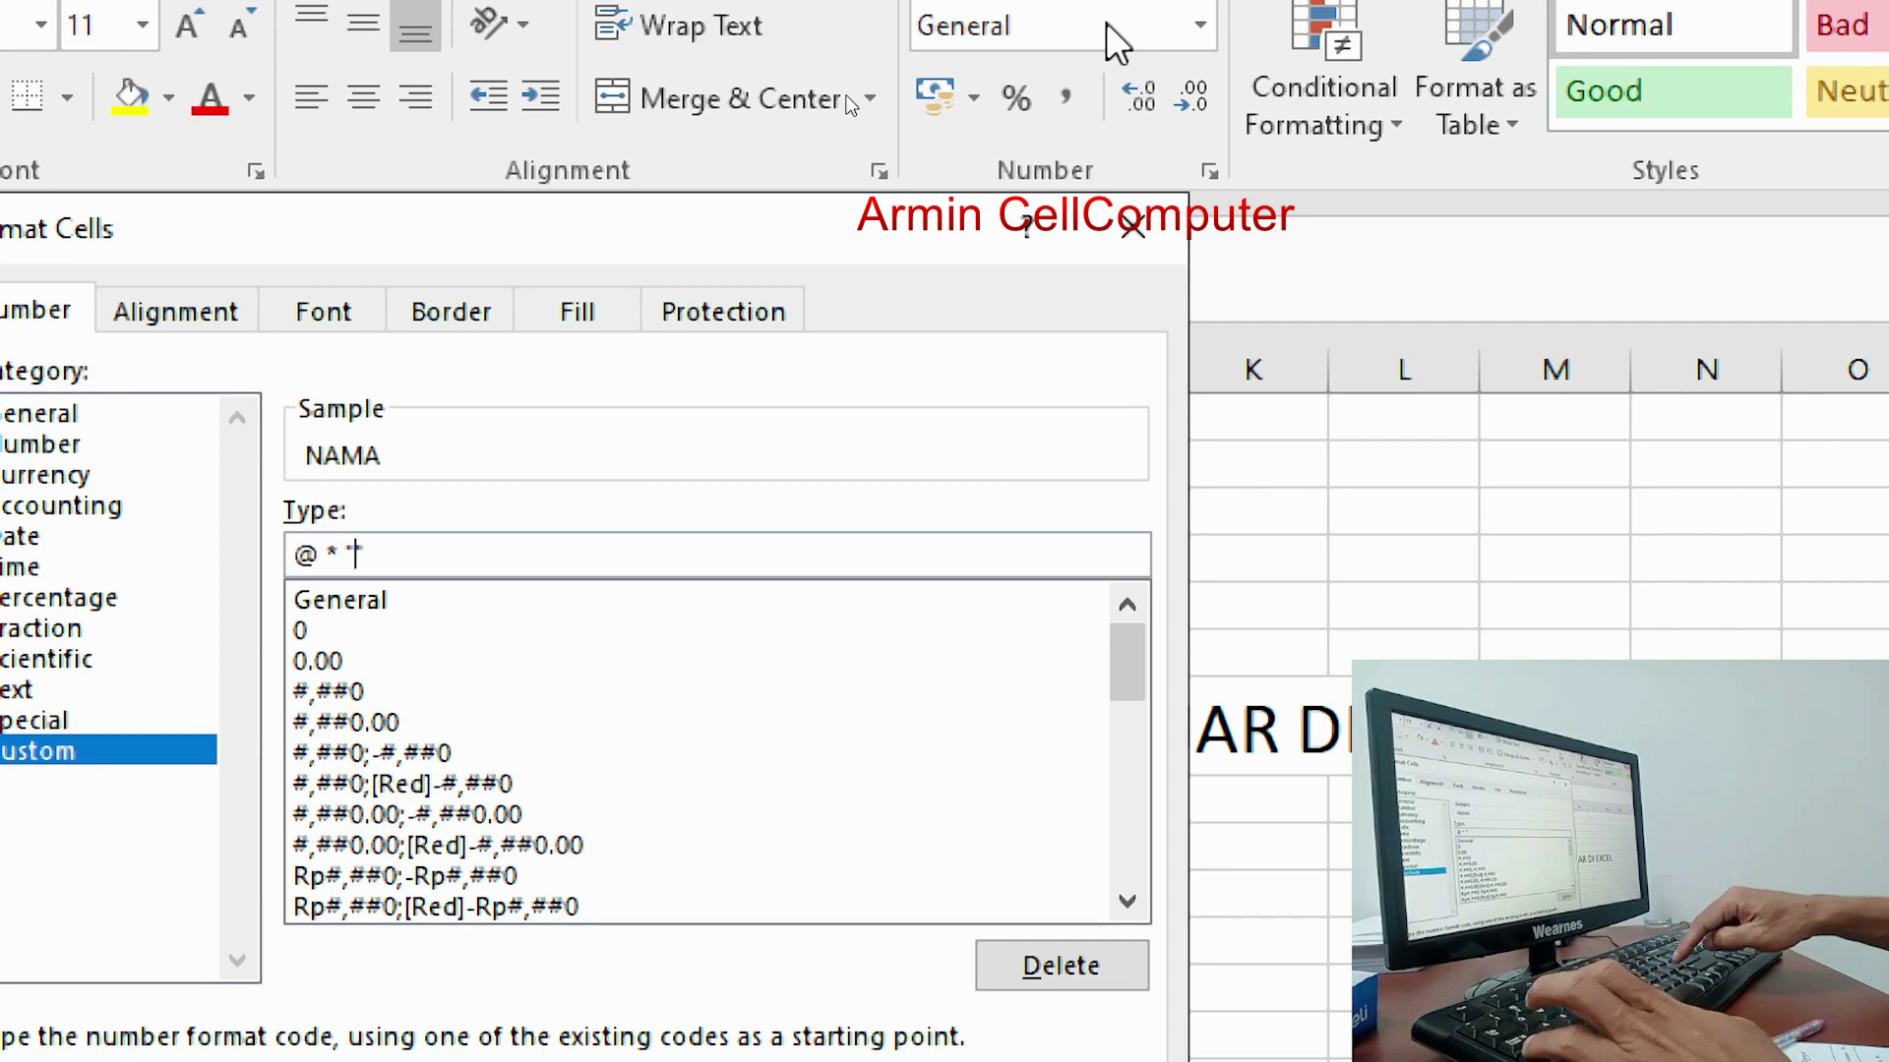
text(:)
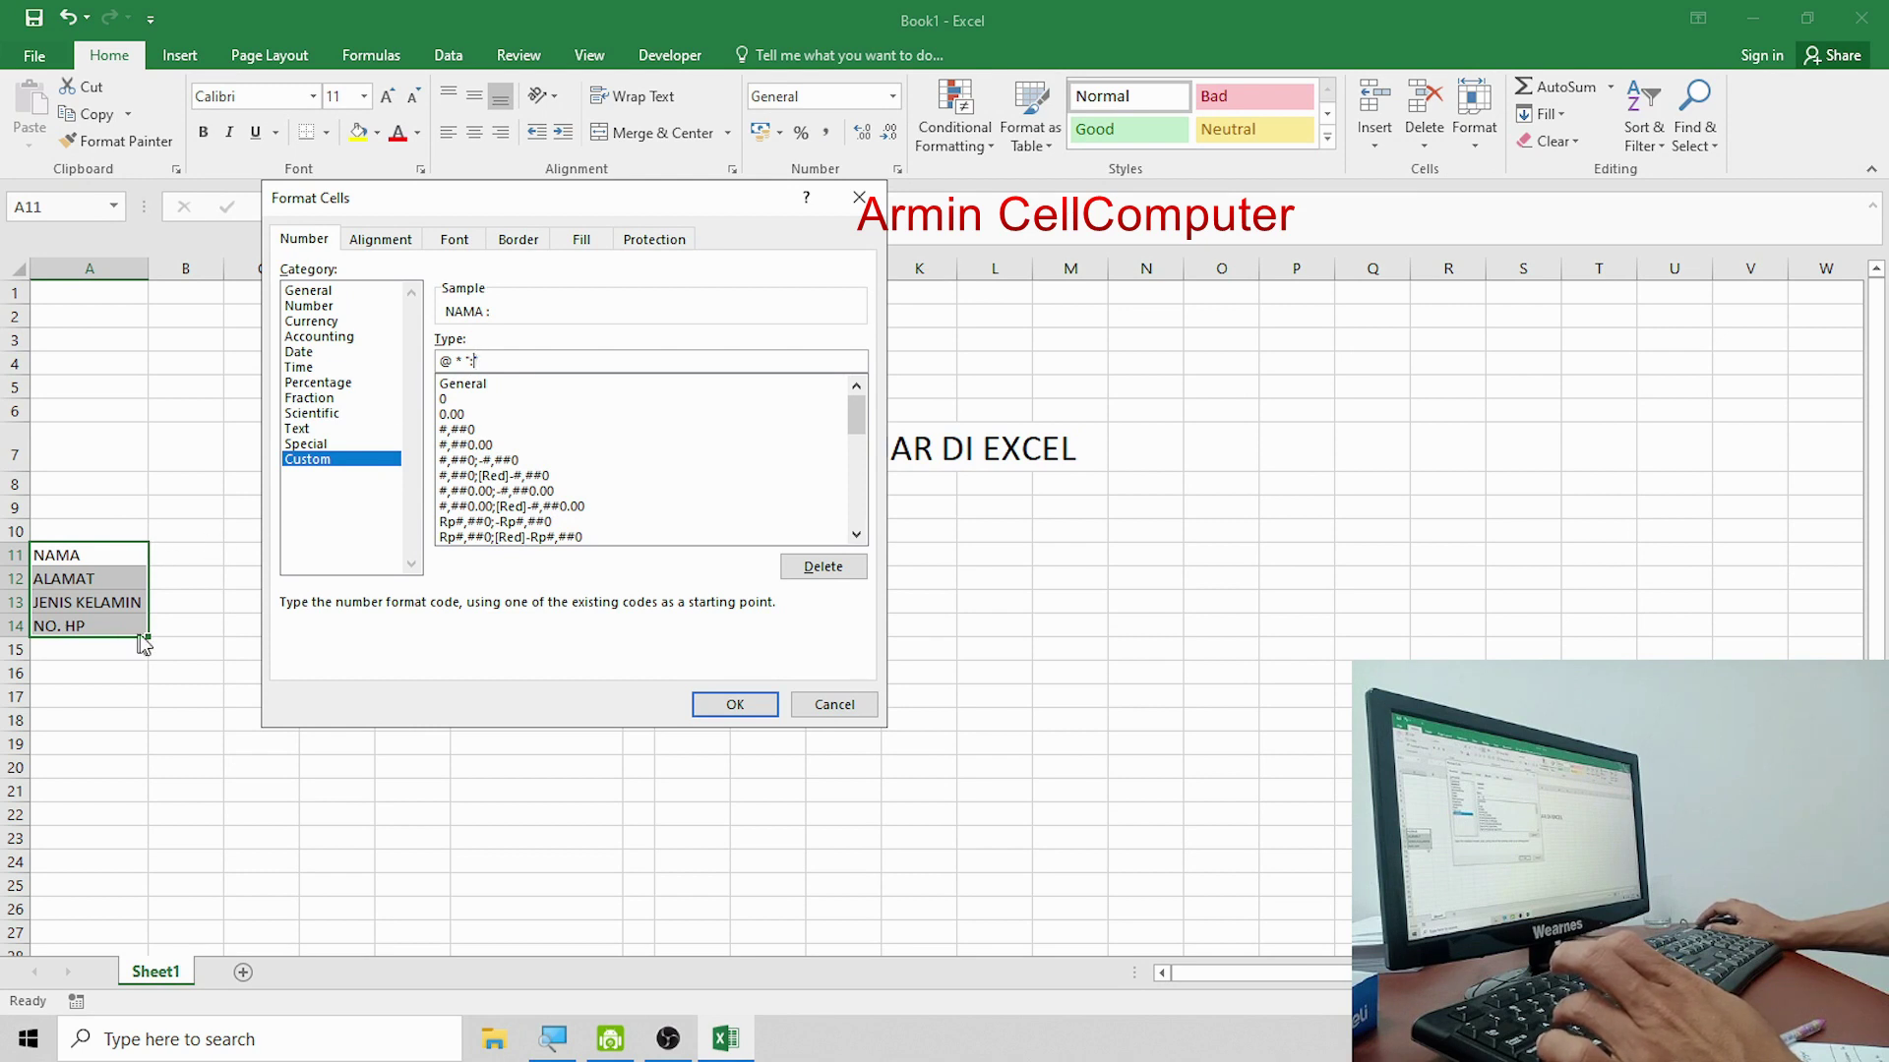
Apply the @ * ":" format, widen column A, and reselect A11:A14.
click(733, 706)
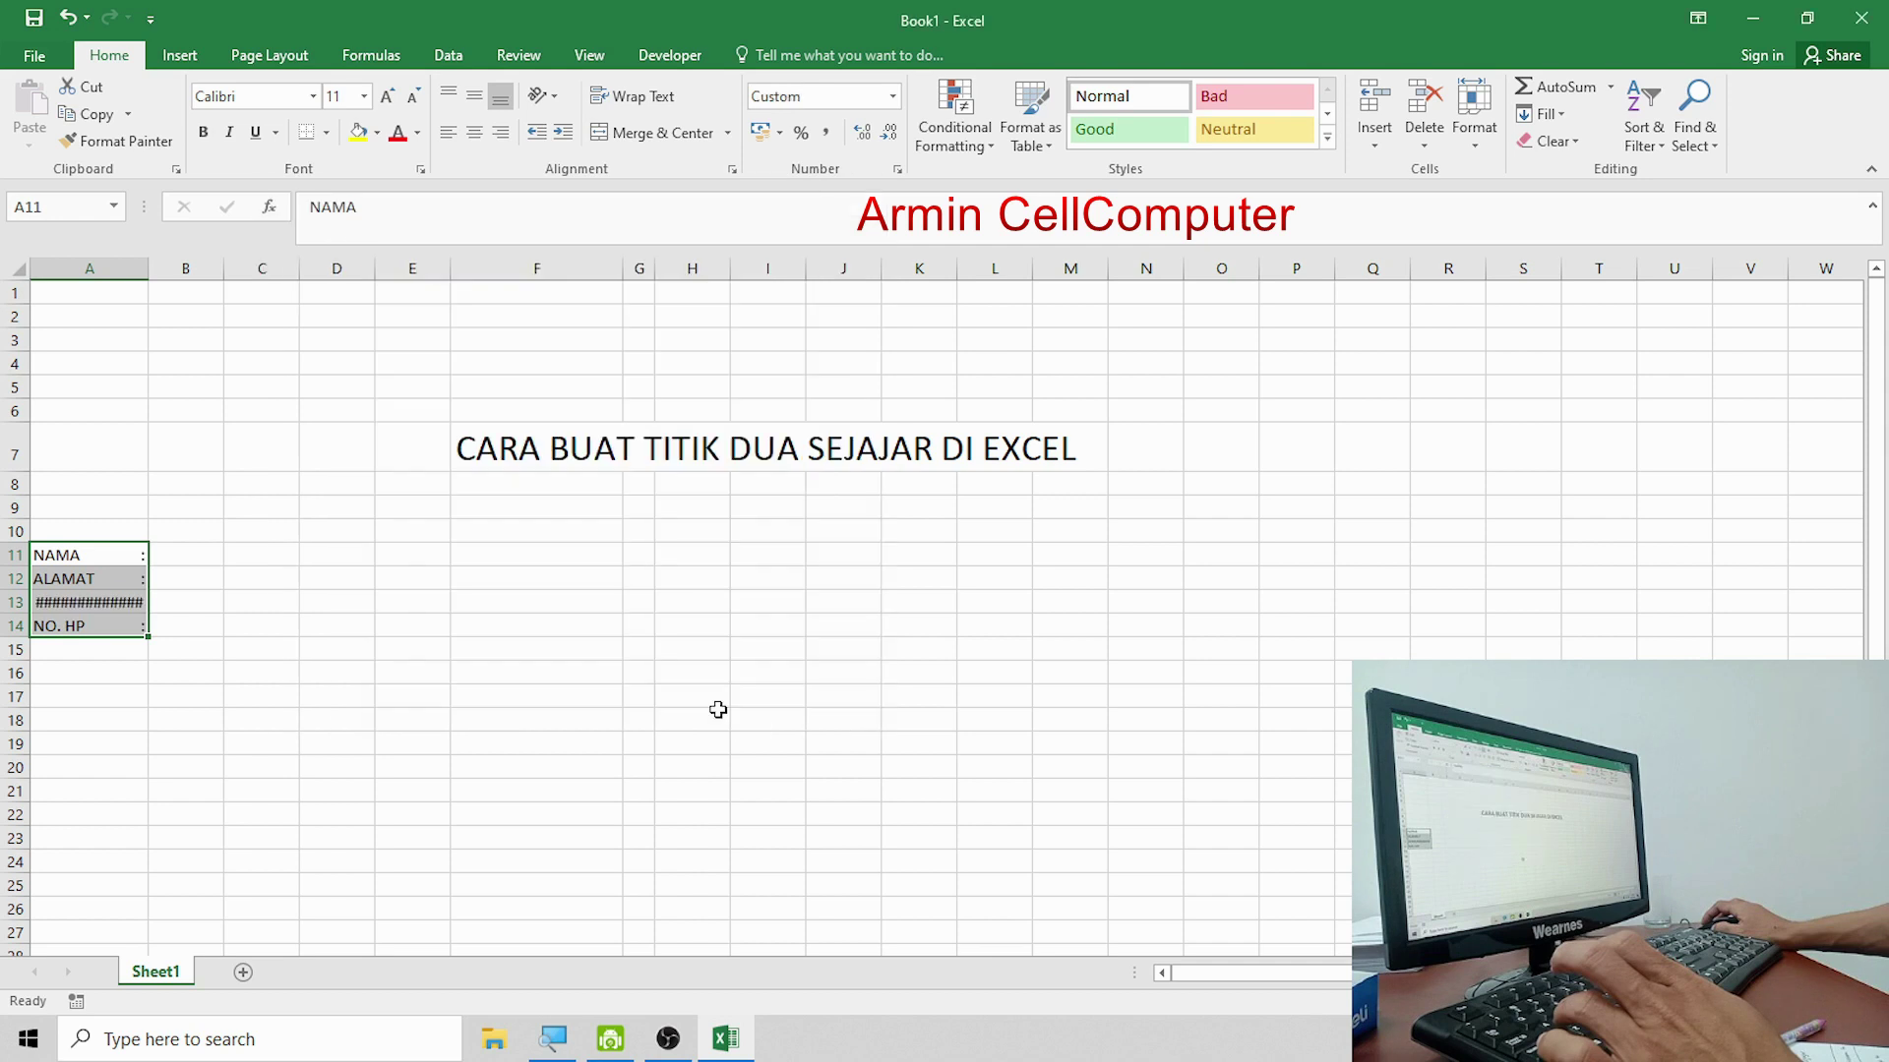
click(93, 626)
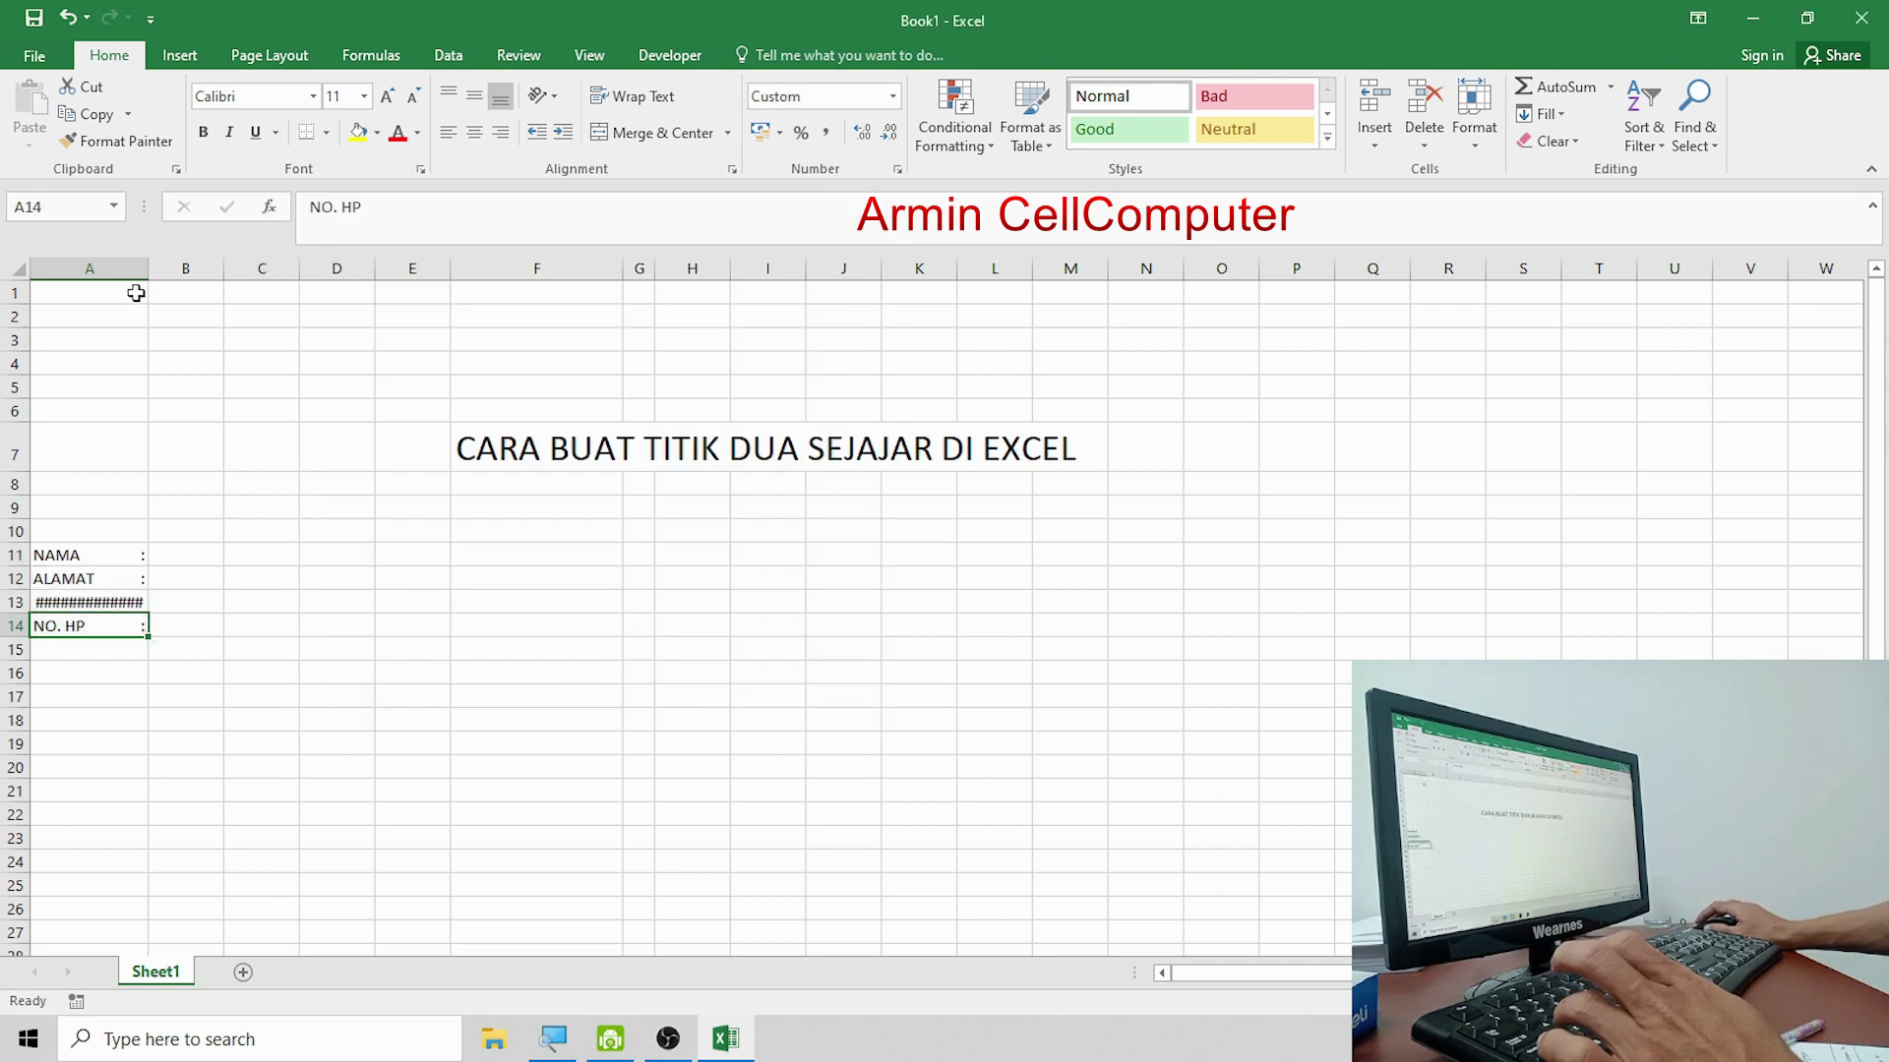
drag(148, 271, 183, 273)
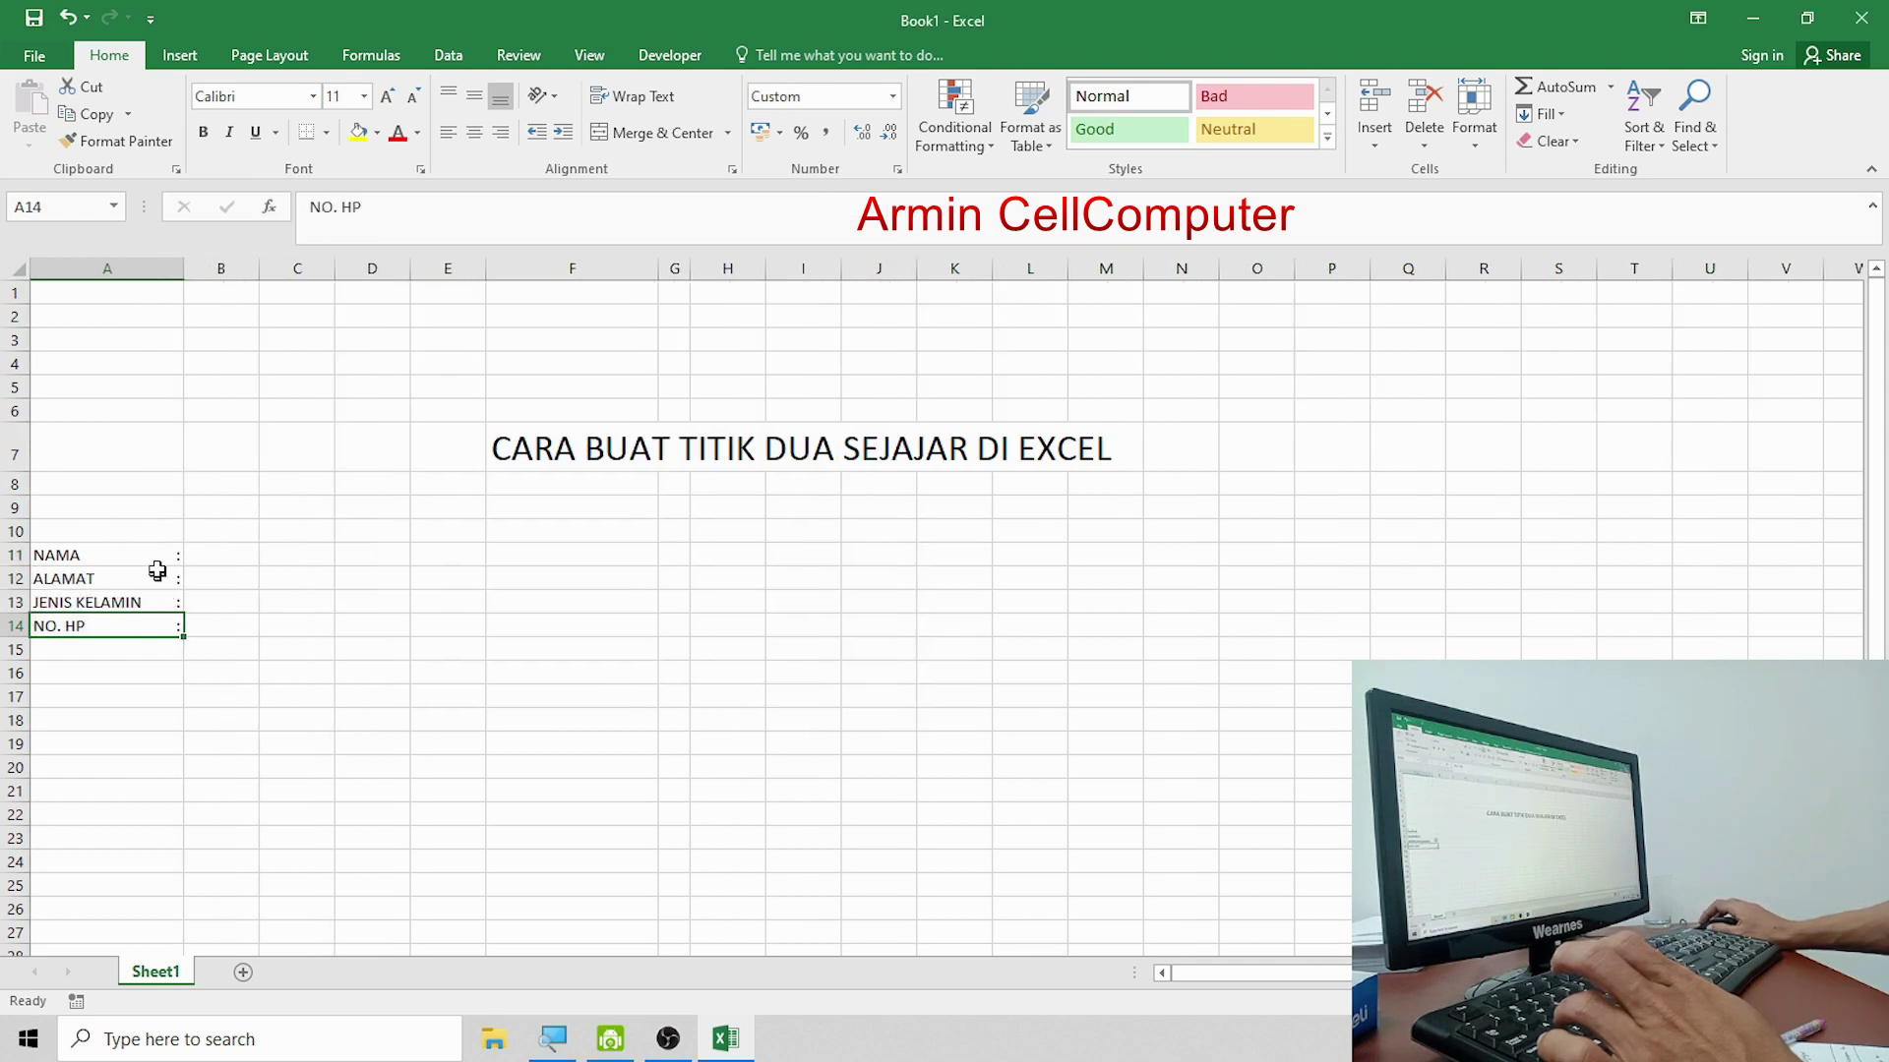
drag(155, 554, 153, 622)
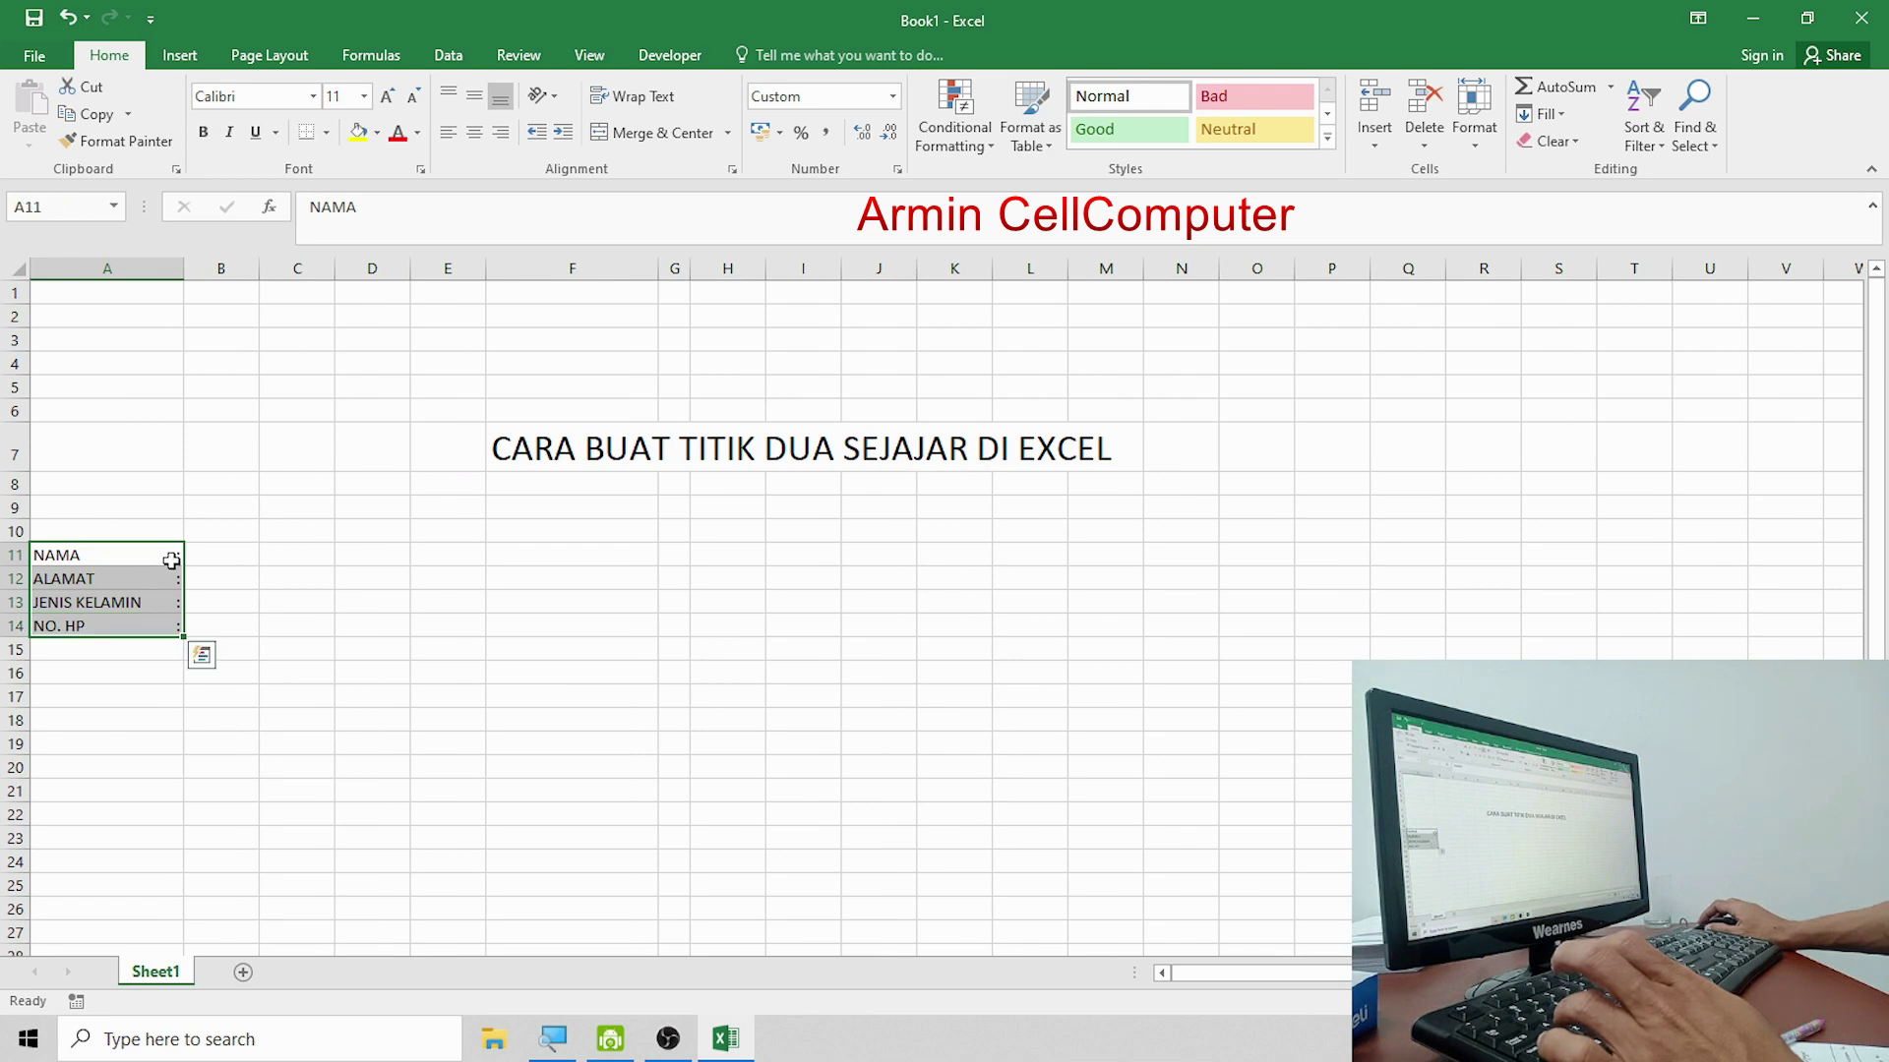
Reopen Format Cells for A11:A14 and change the custom code to @ * ";".
right_click(131, 596)
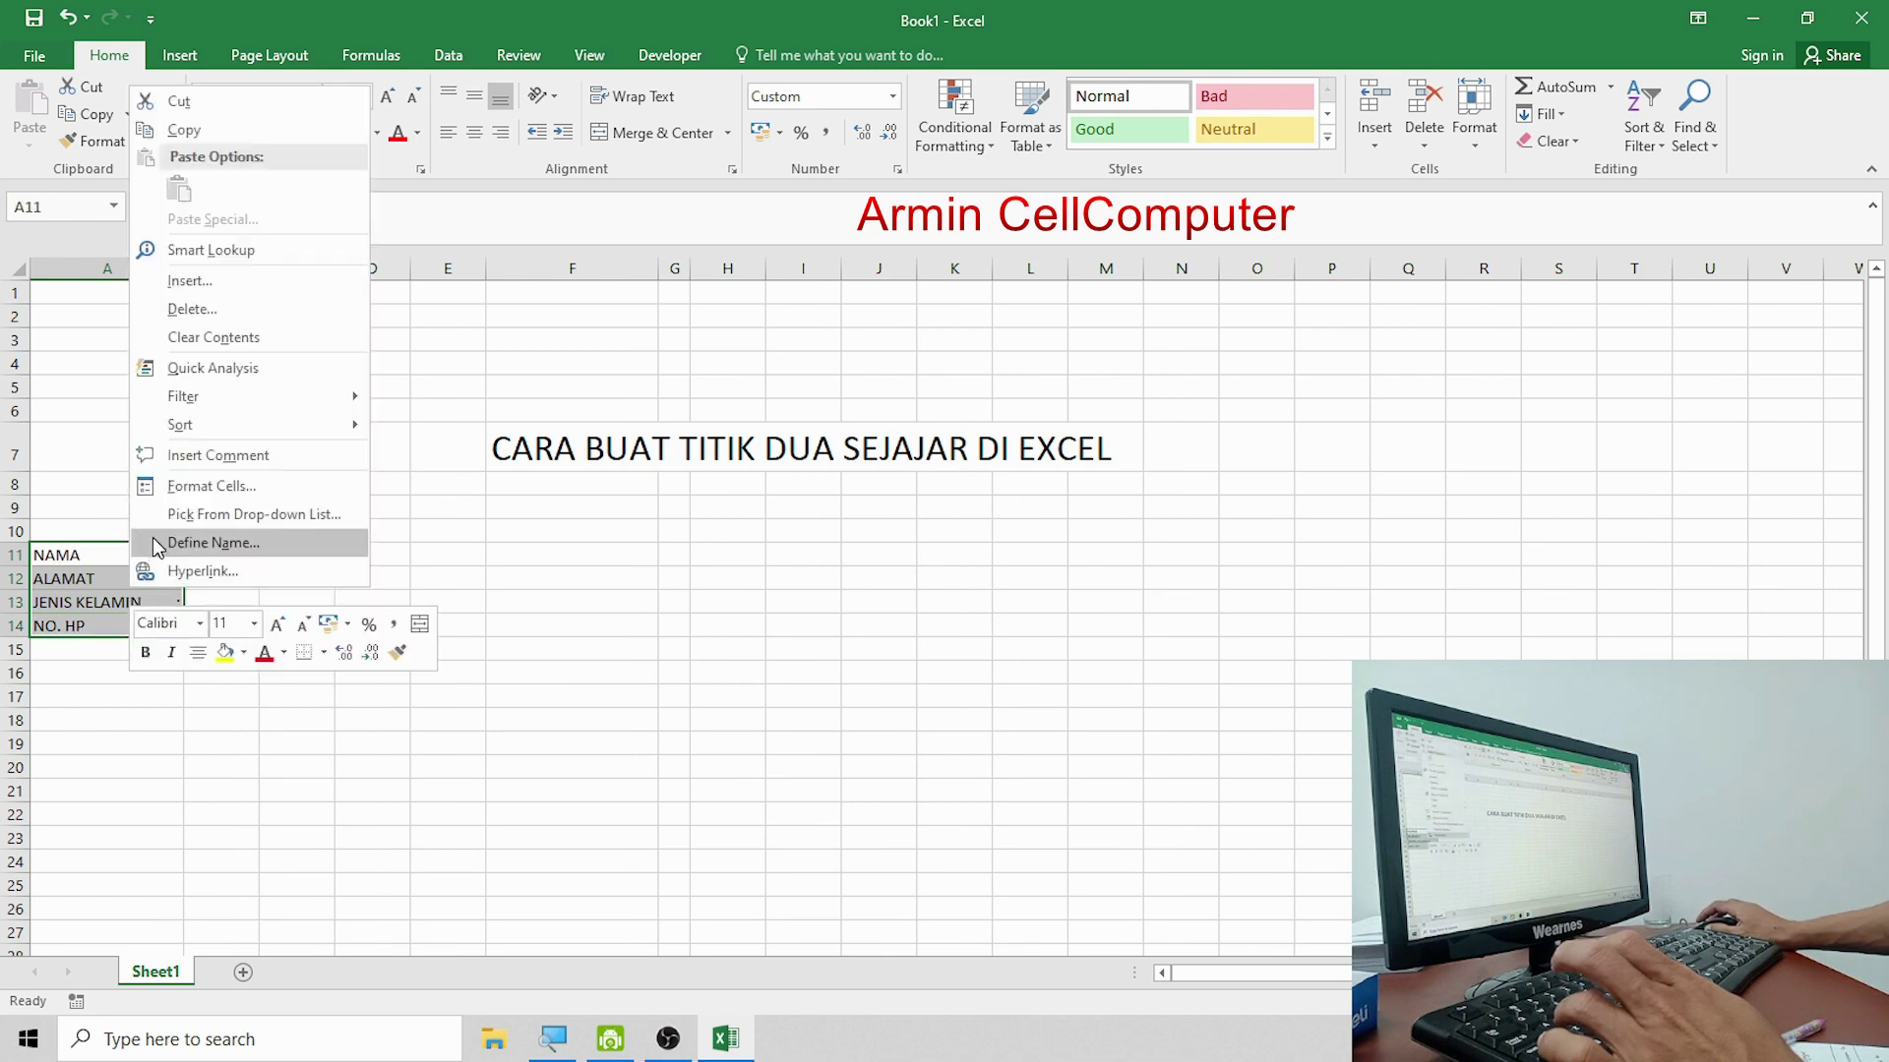
click(200, 490)
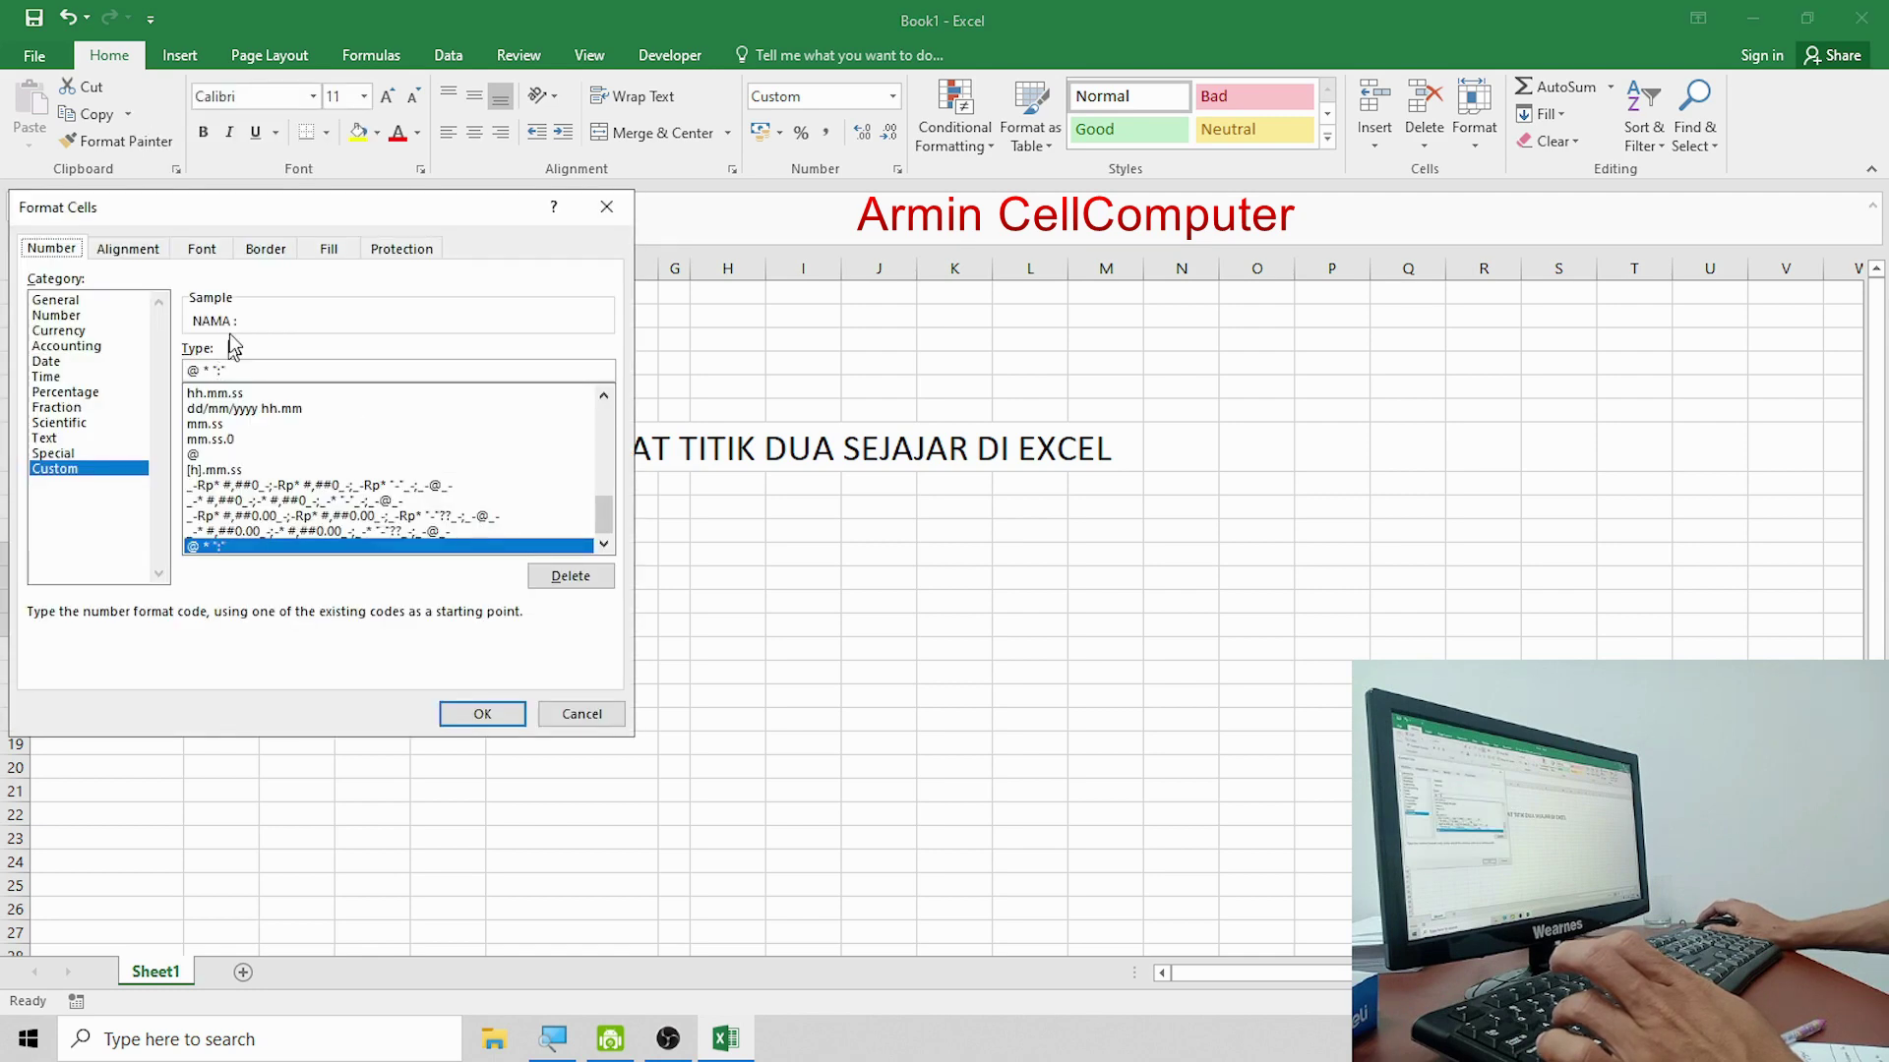
drag(280, 211, 650, 217)
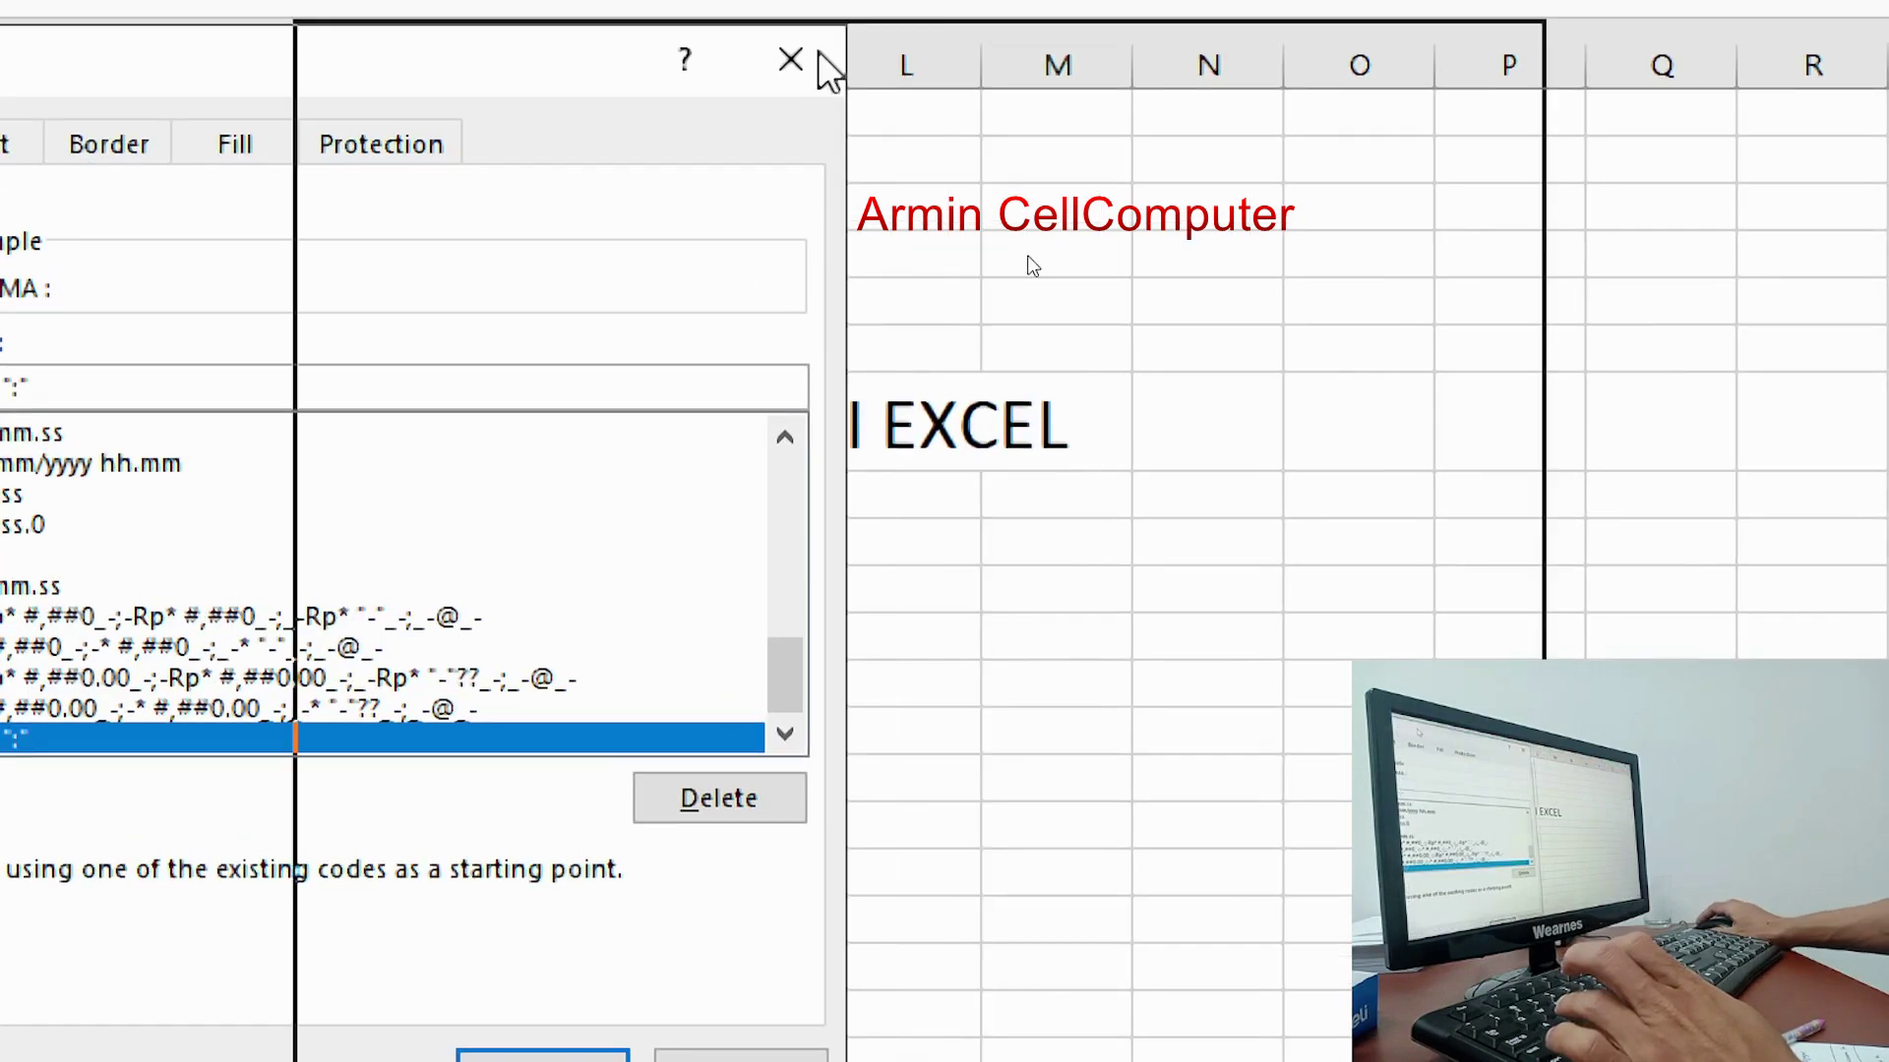
drag(100, 41, 1018, 43)
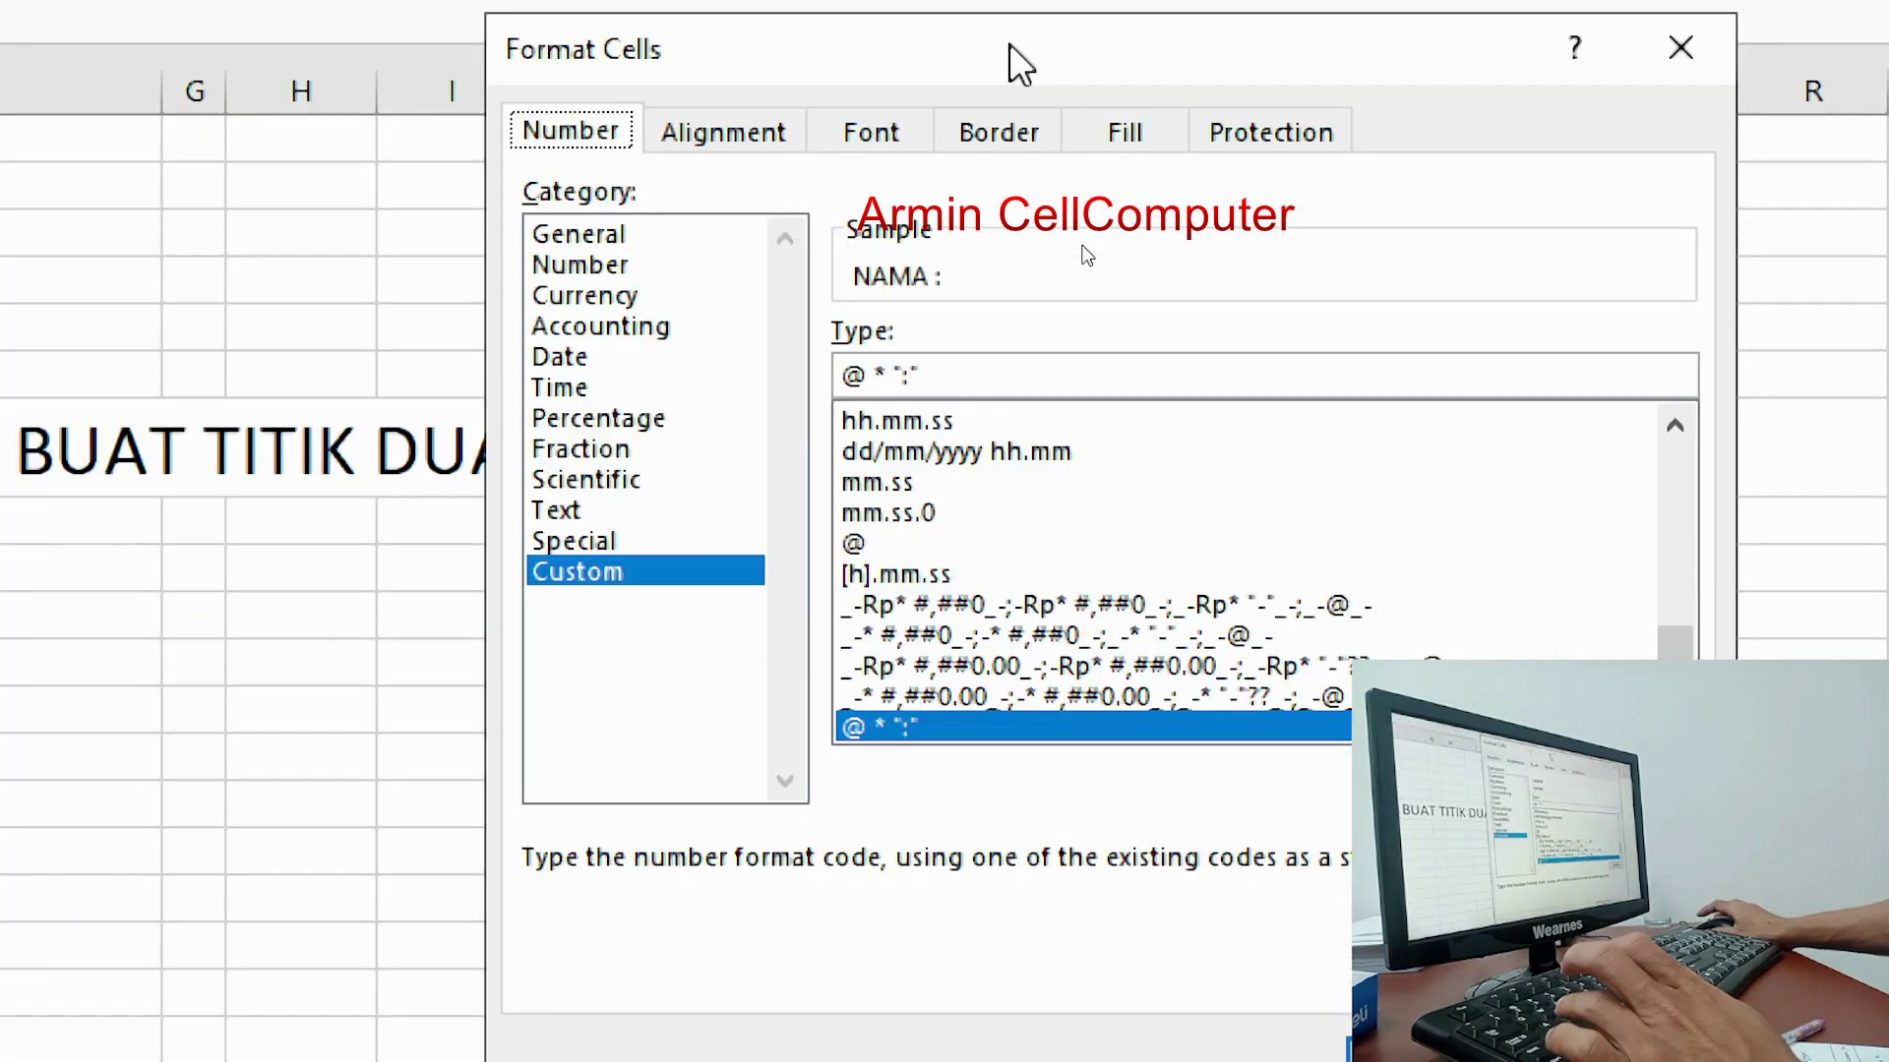
click(1030, 388)
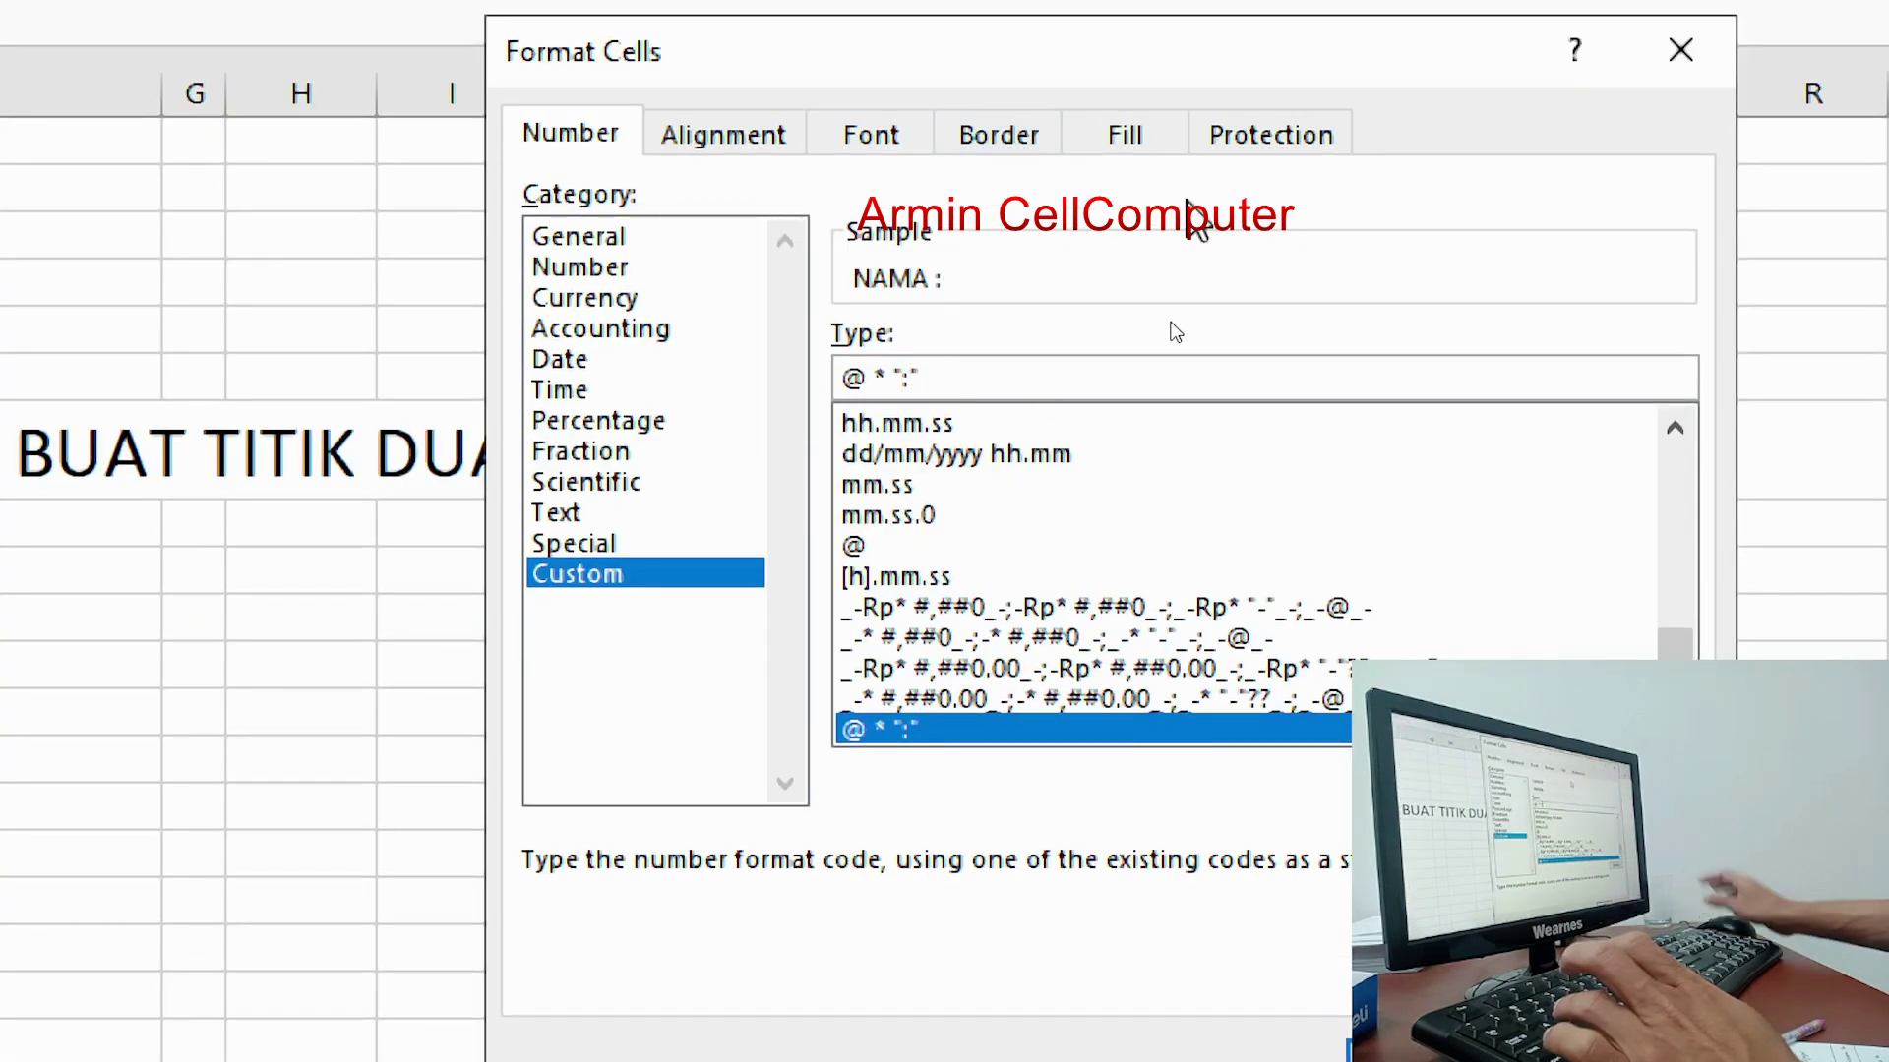
key(BackSpace)
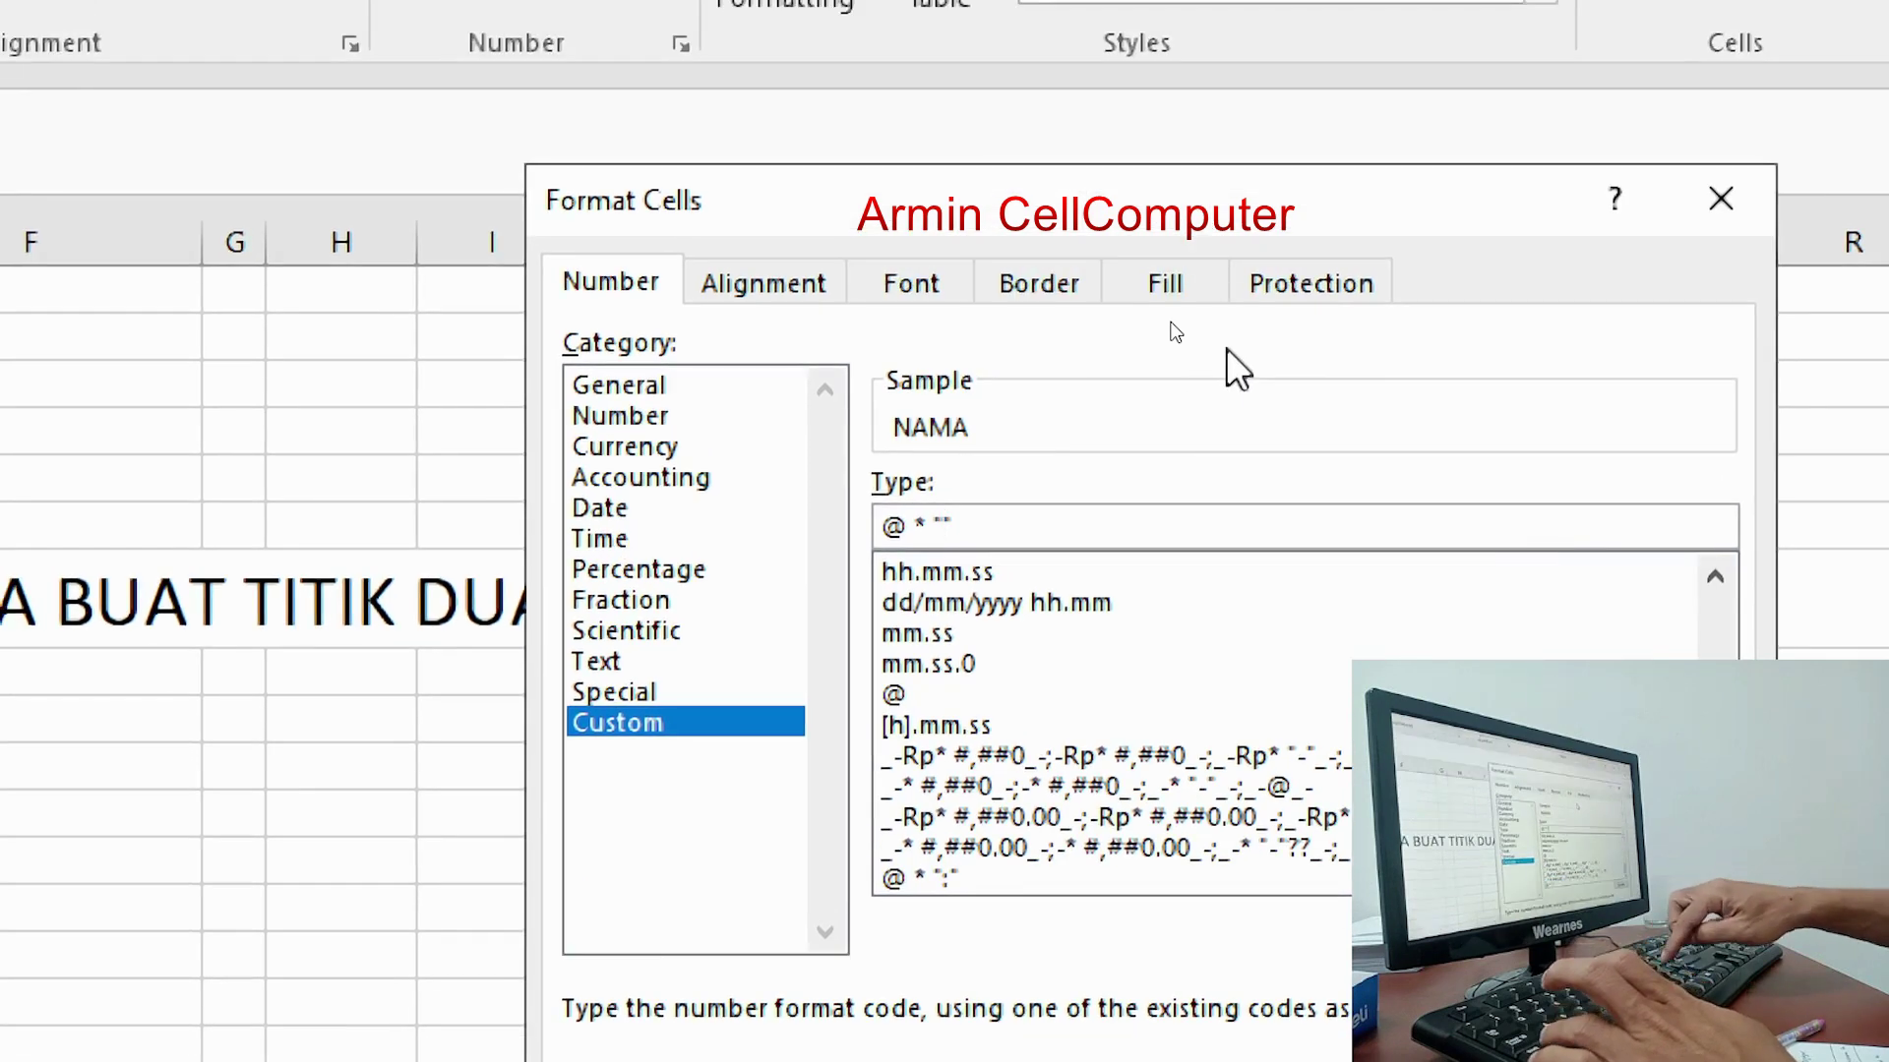
text(:)
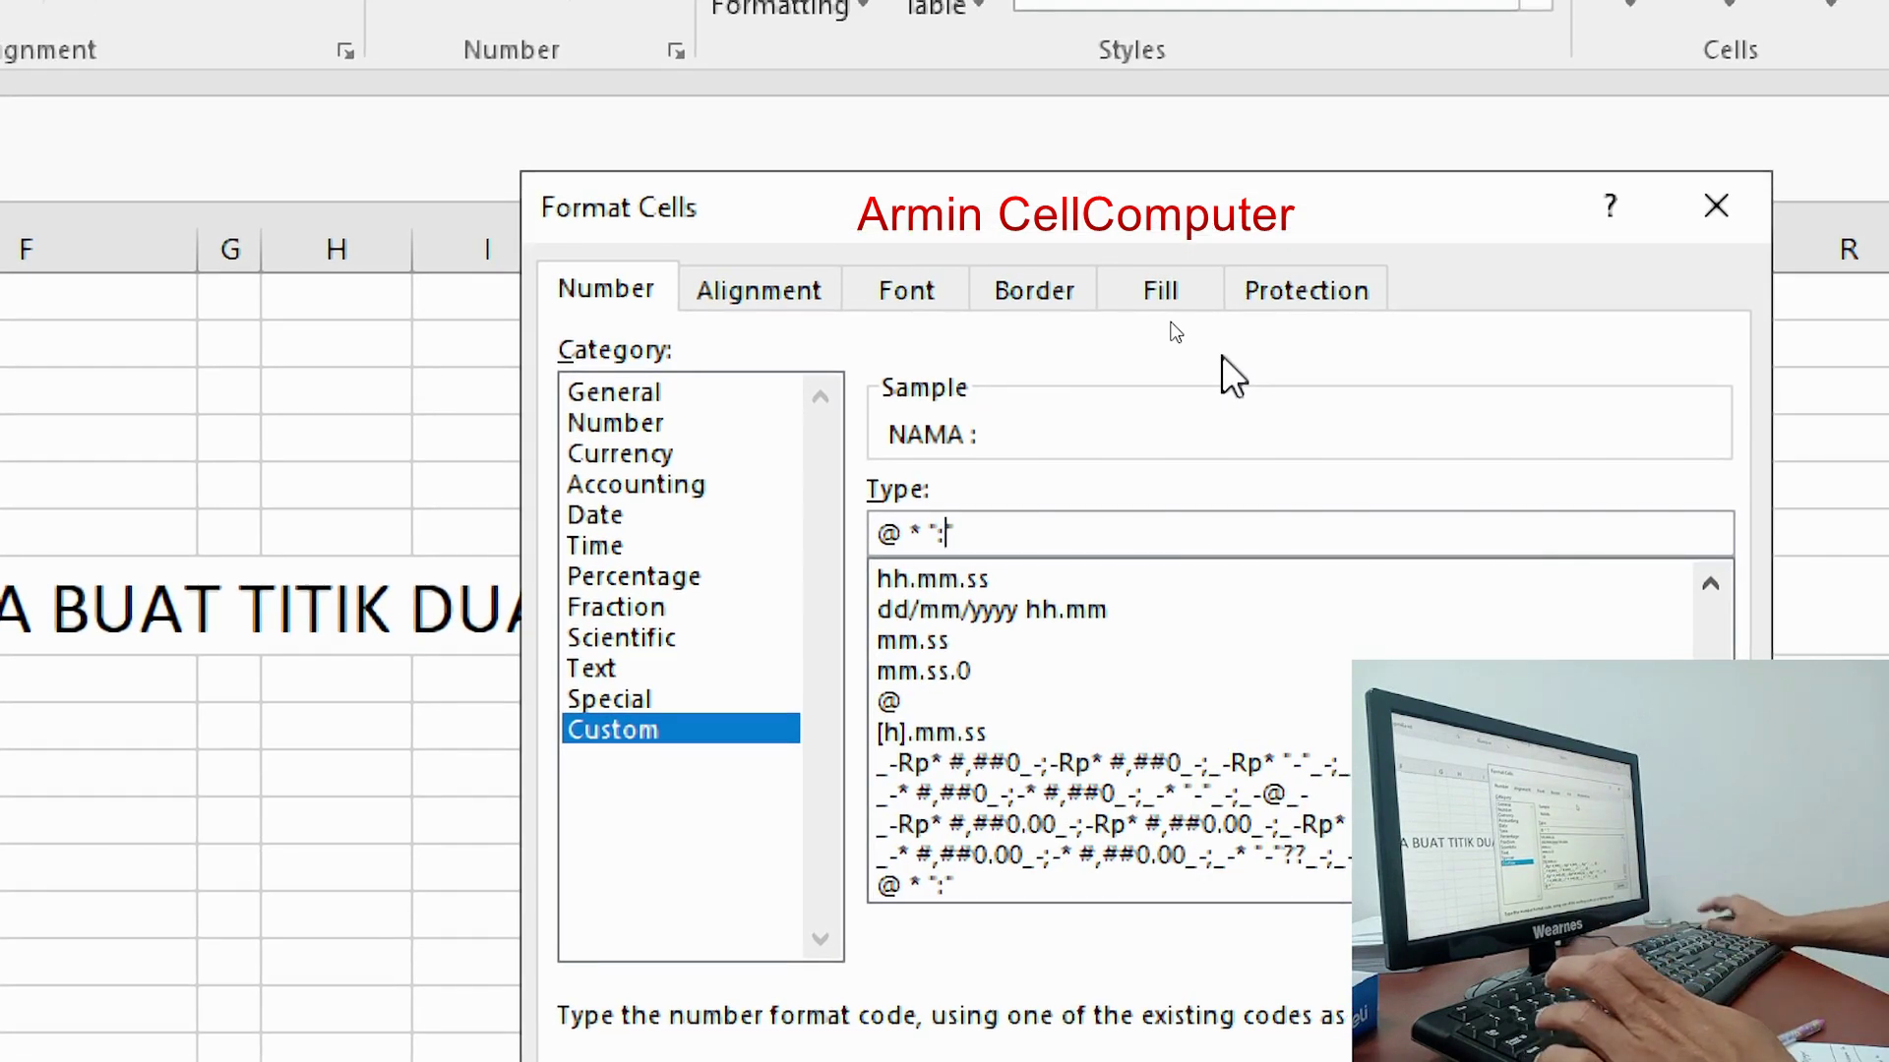
key(BackSpace)
text(;)
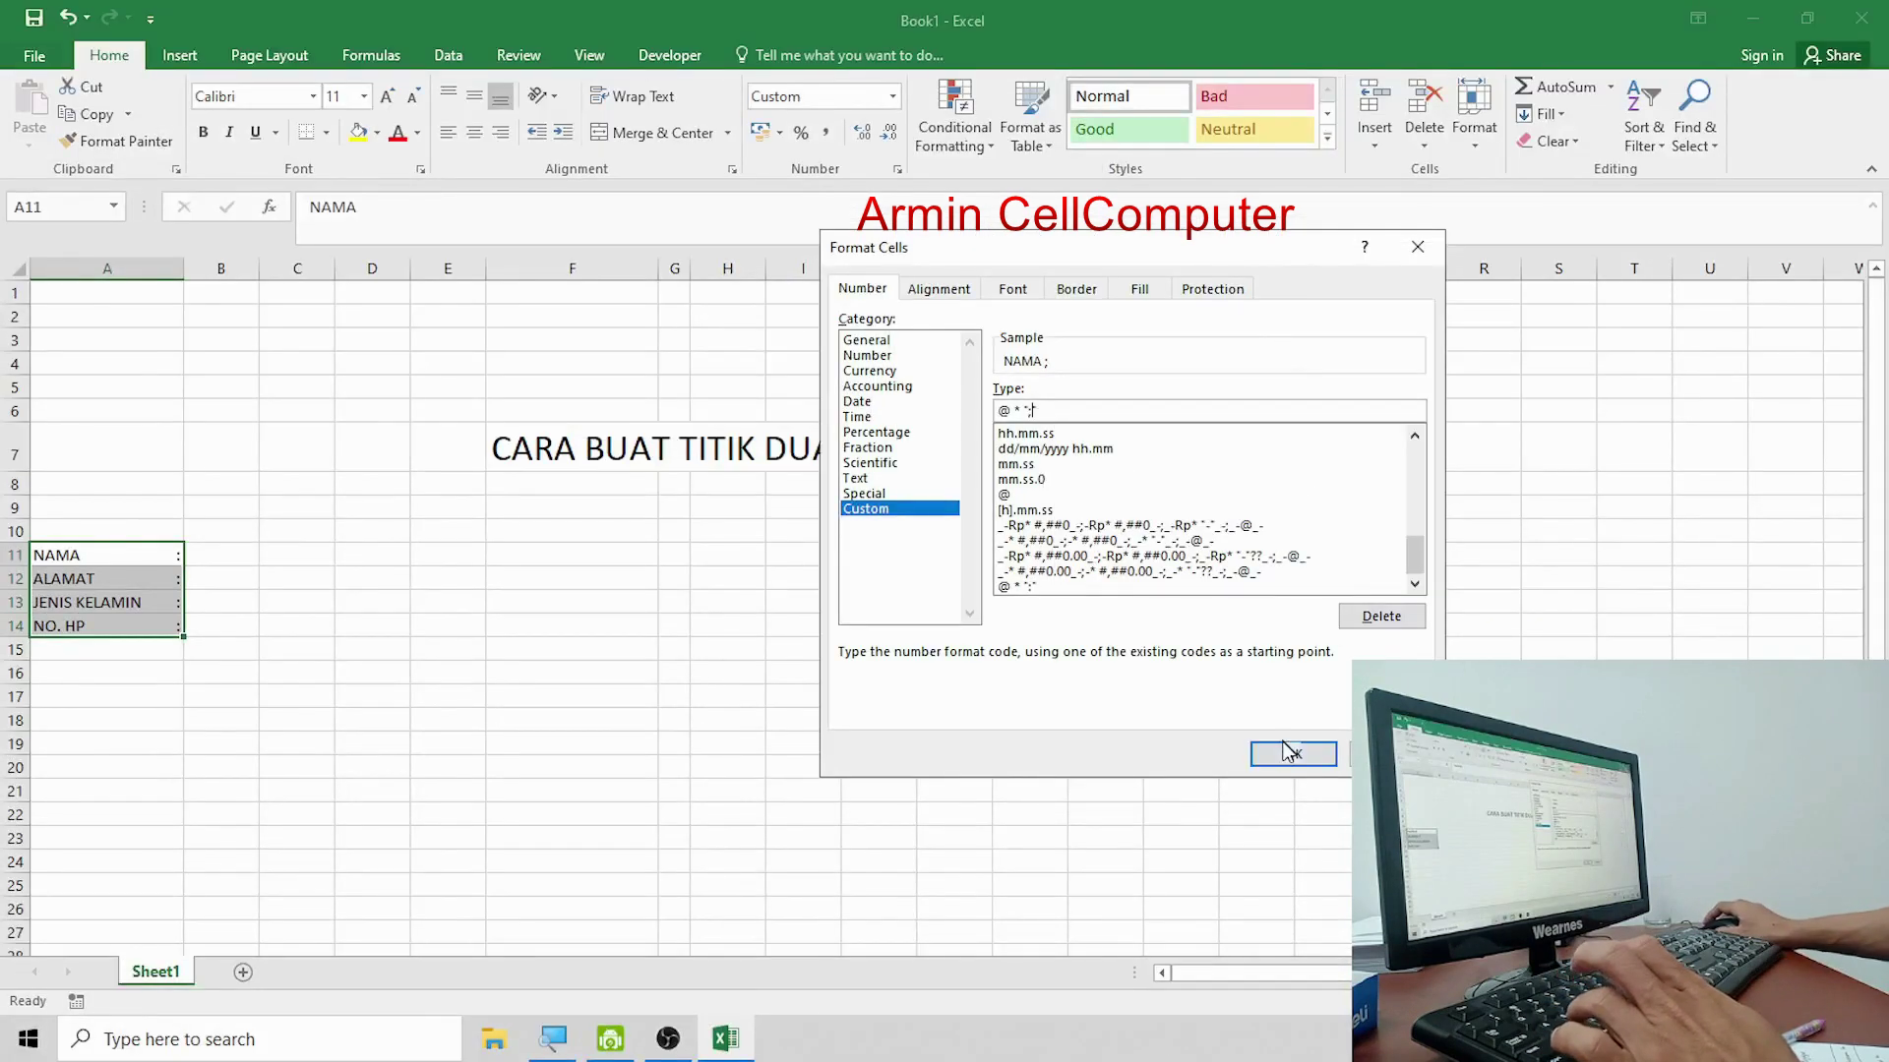
Apply the @ * ";" format and zoom in on the labels.
click(1291, 753)
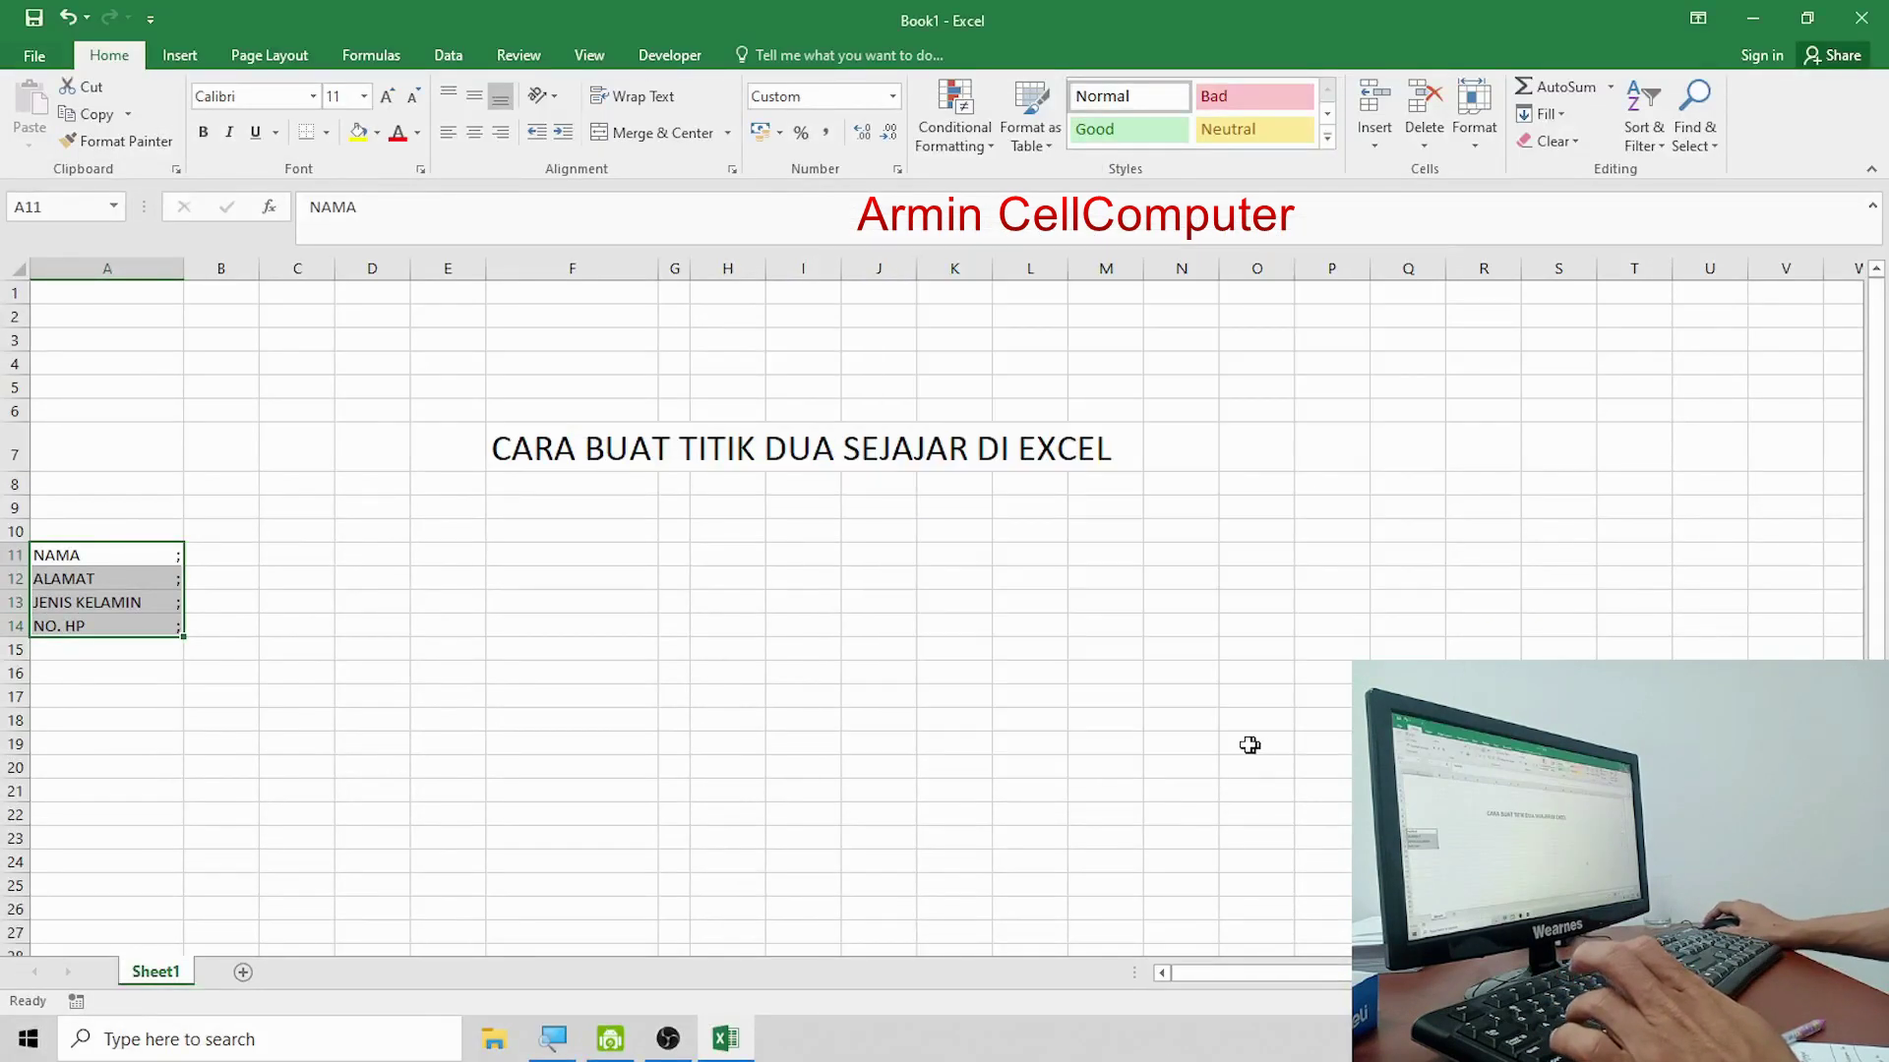
click(153, 697)
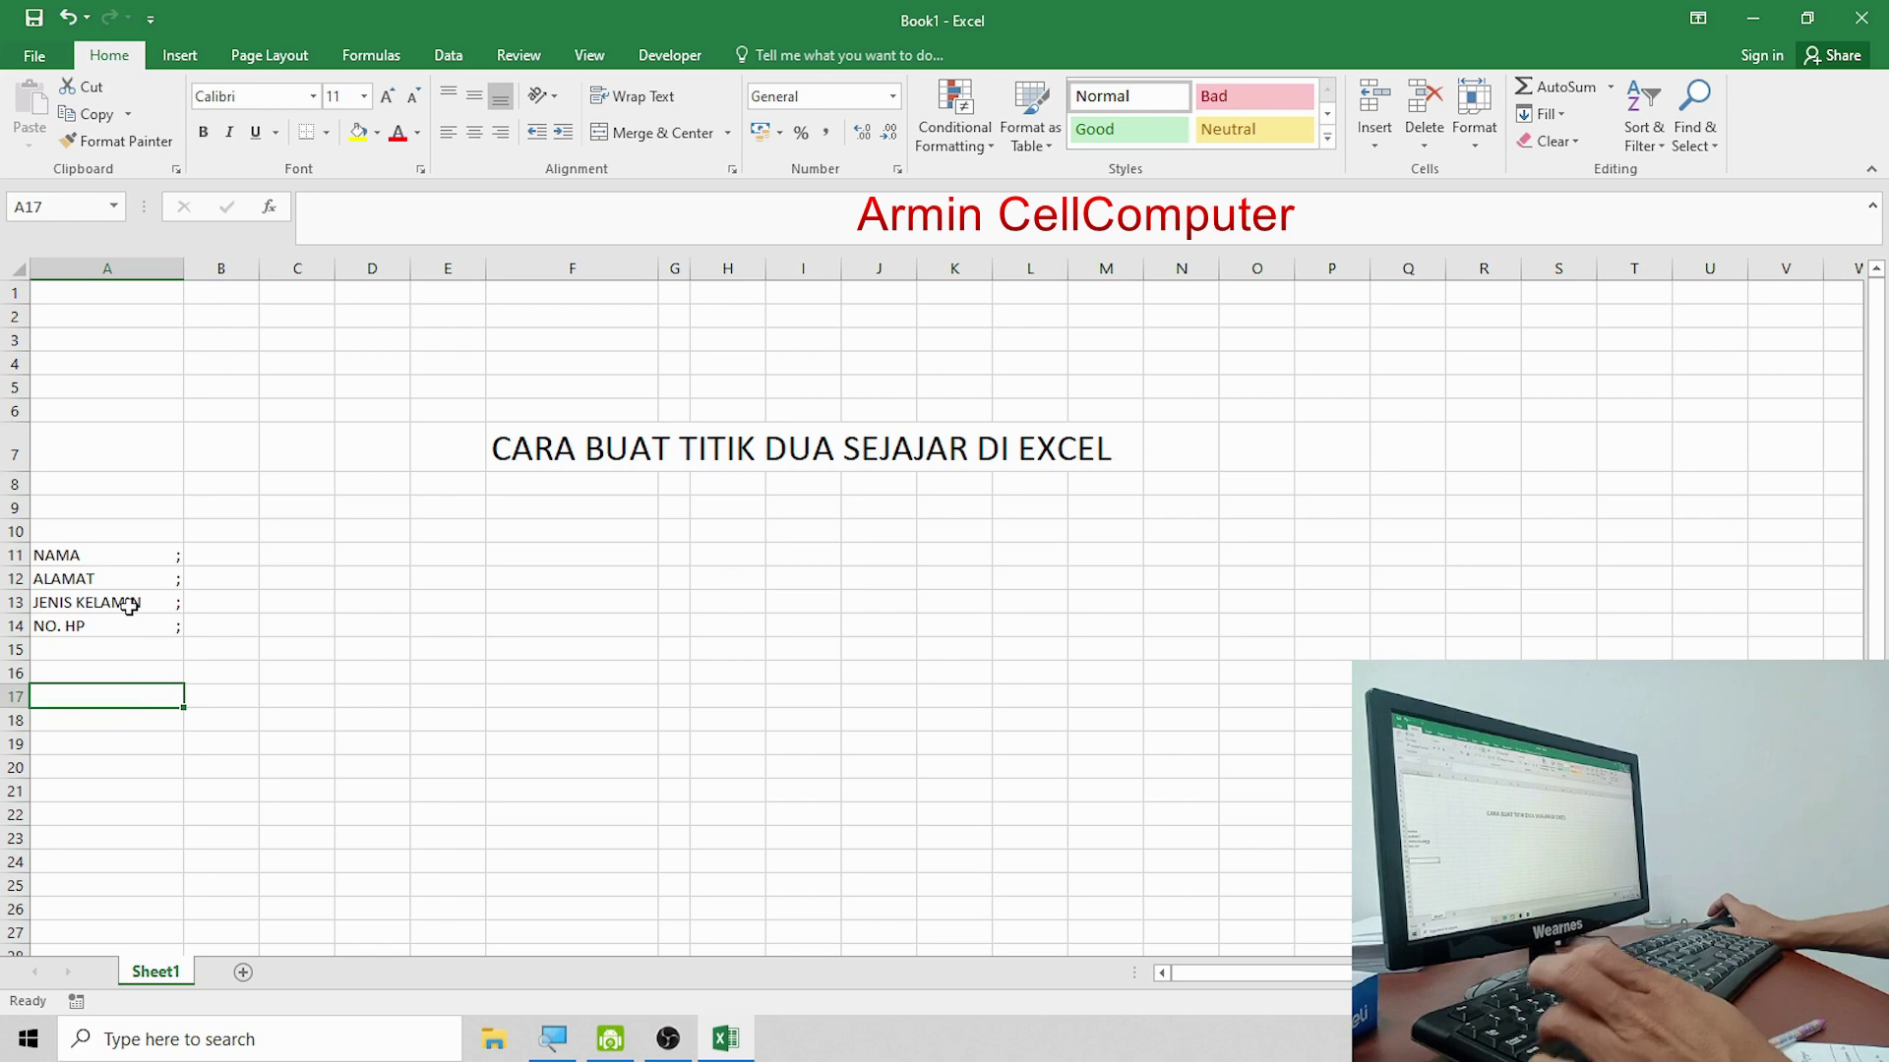
scroll(127, 605, up, 4)
scroll(128, 605, up, 2)
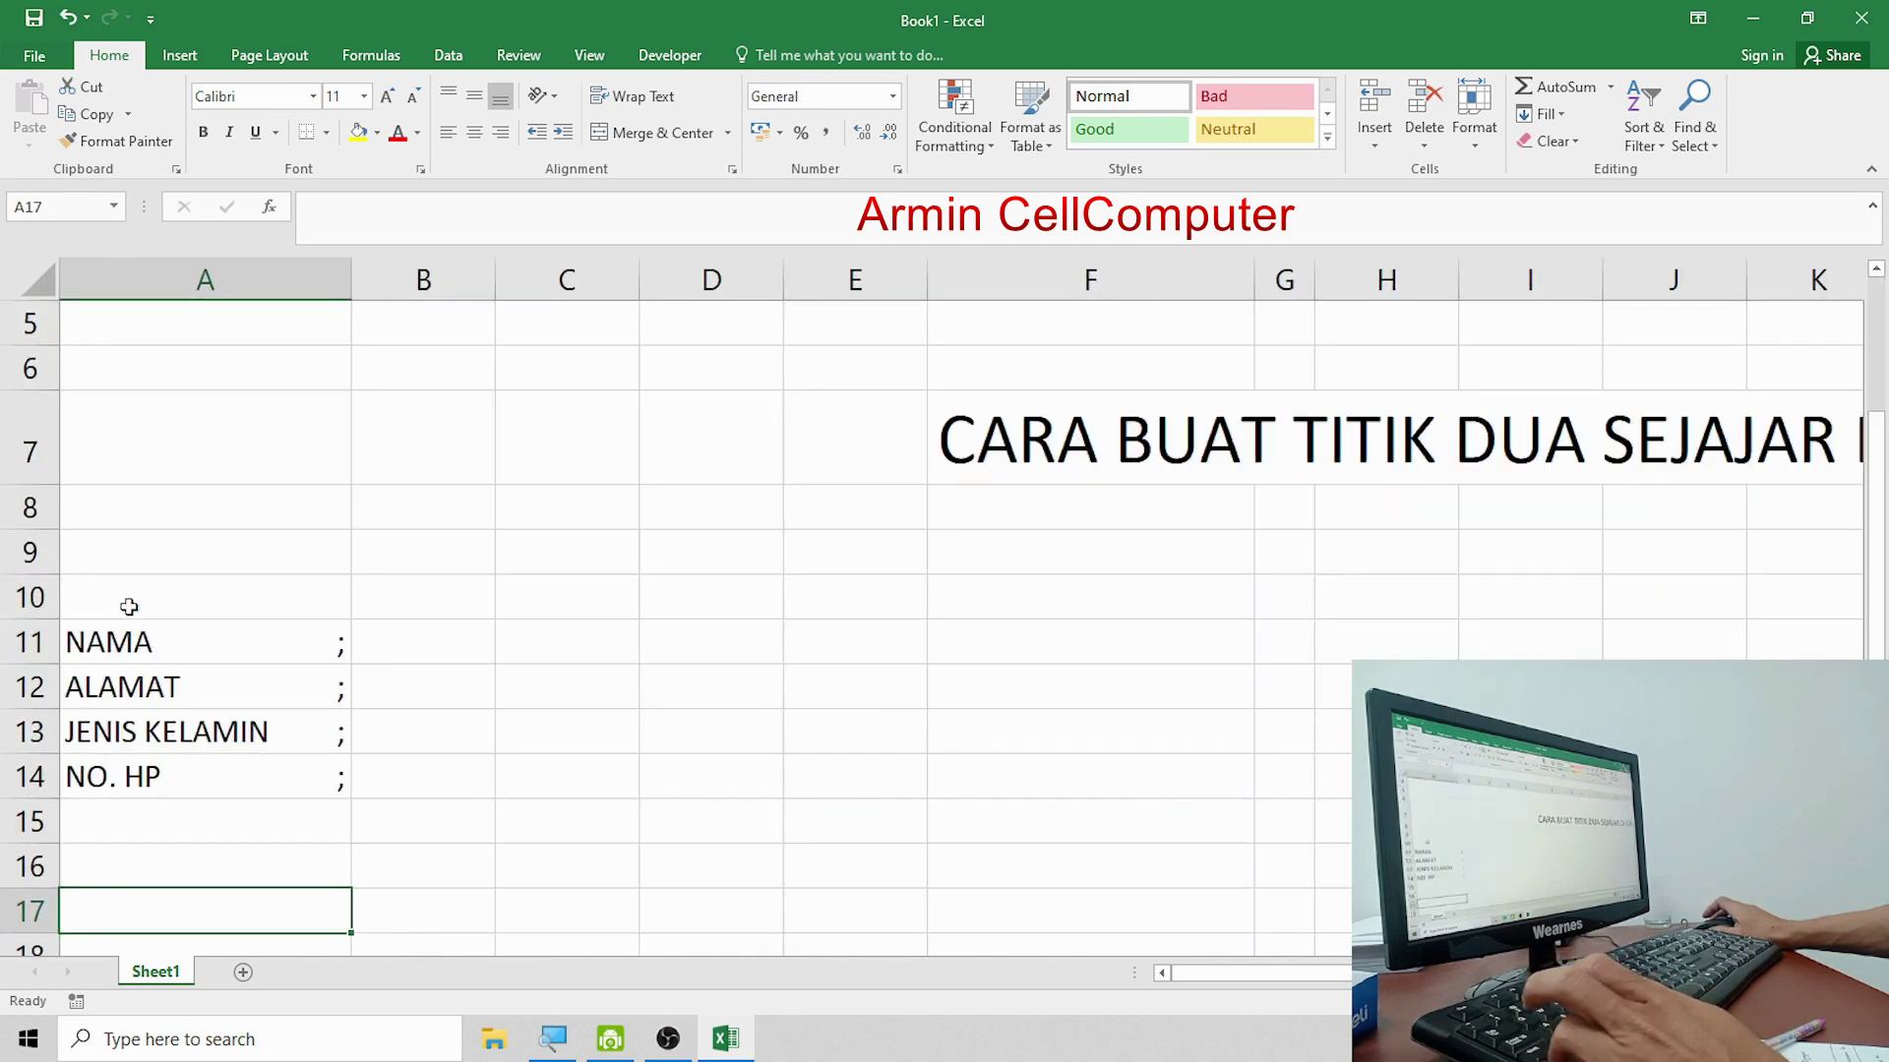
scroll(128, 605, up, 2)
scroll(128, 607, up, 2)
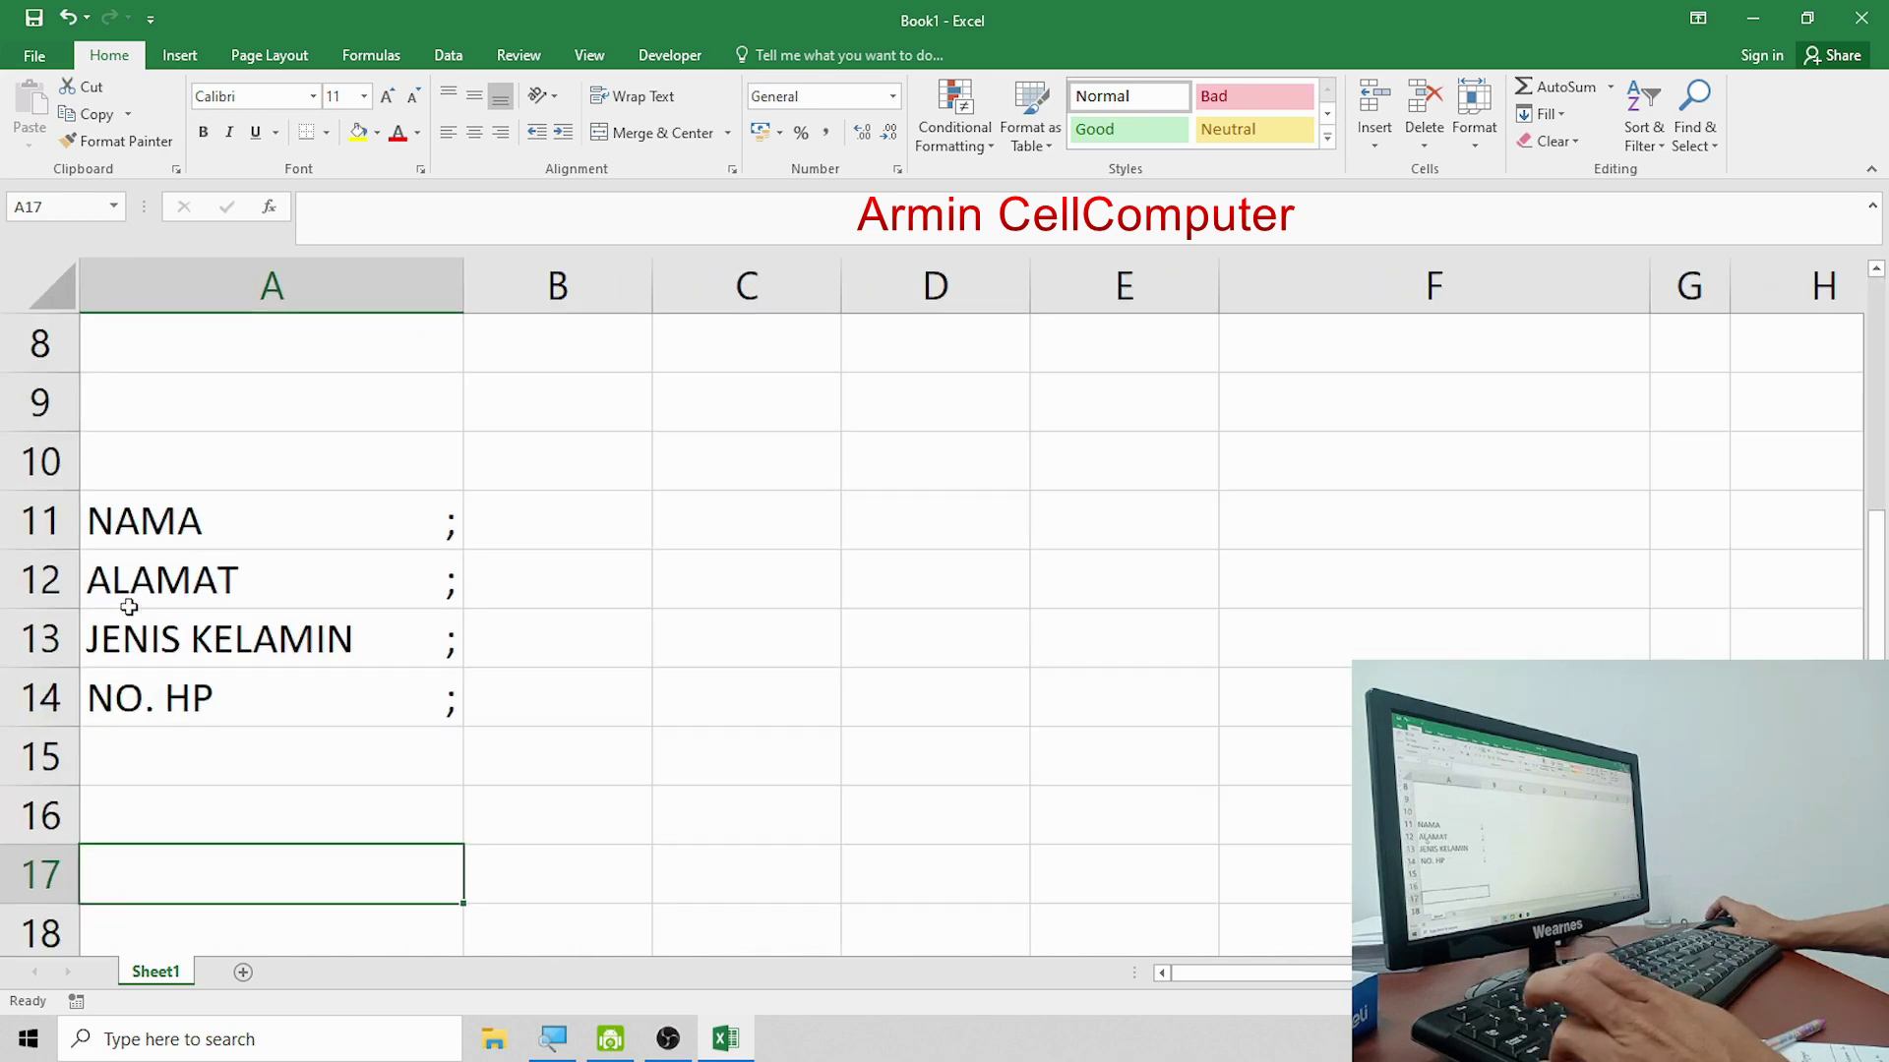
scroll(128, 607, up, 1)
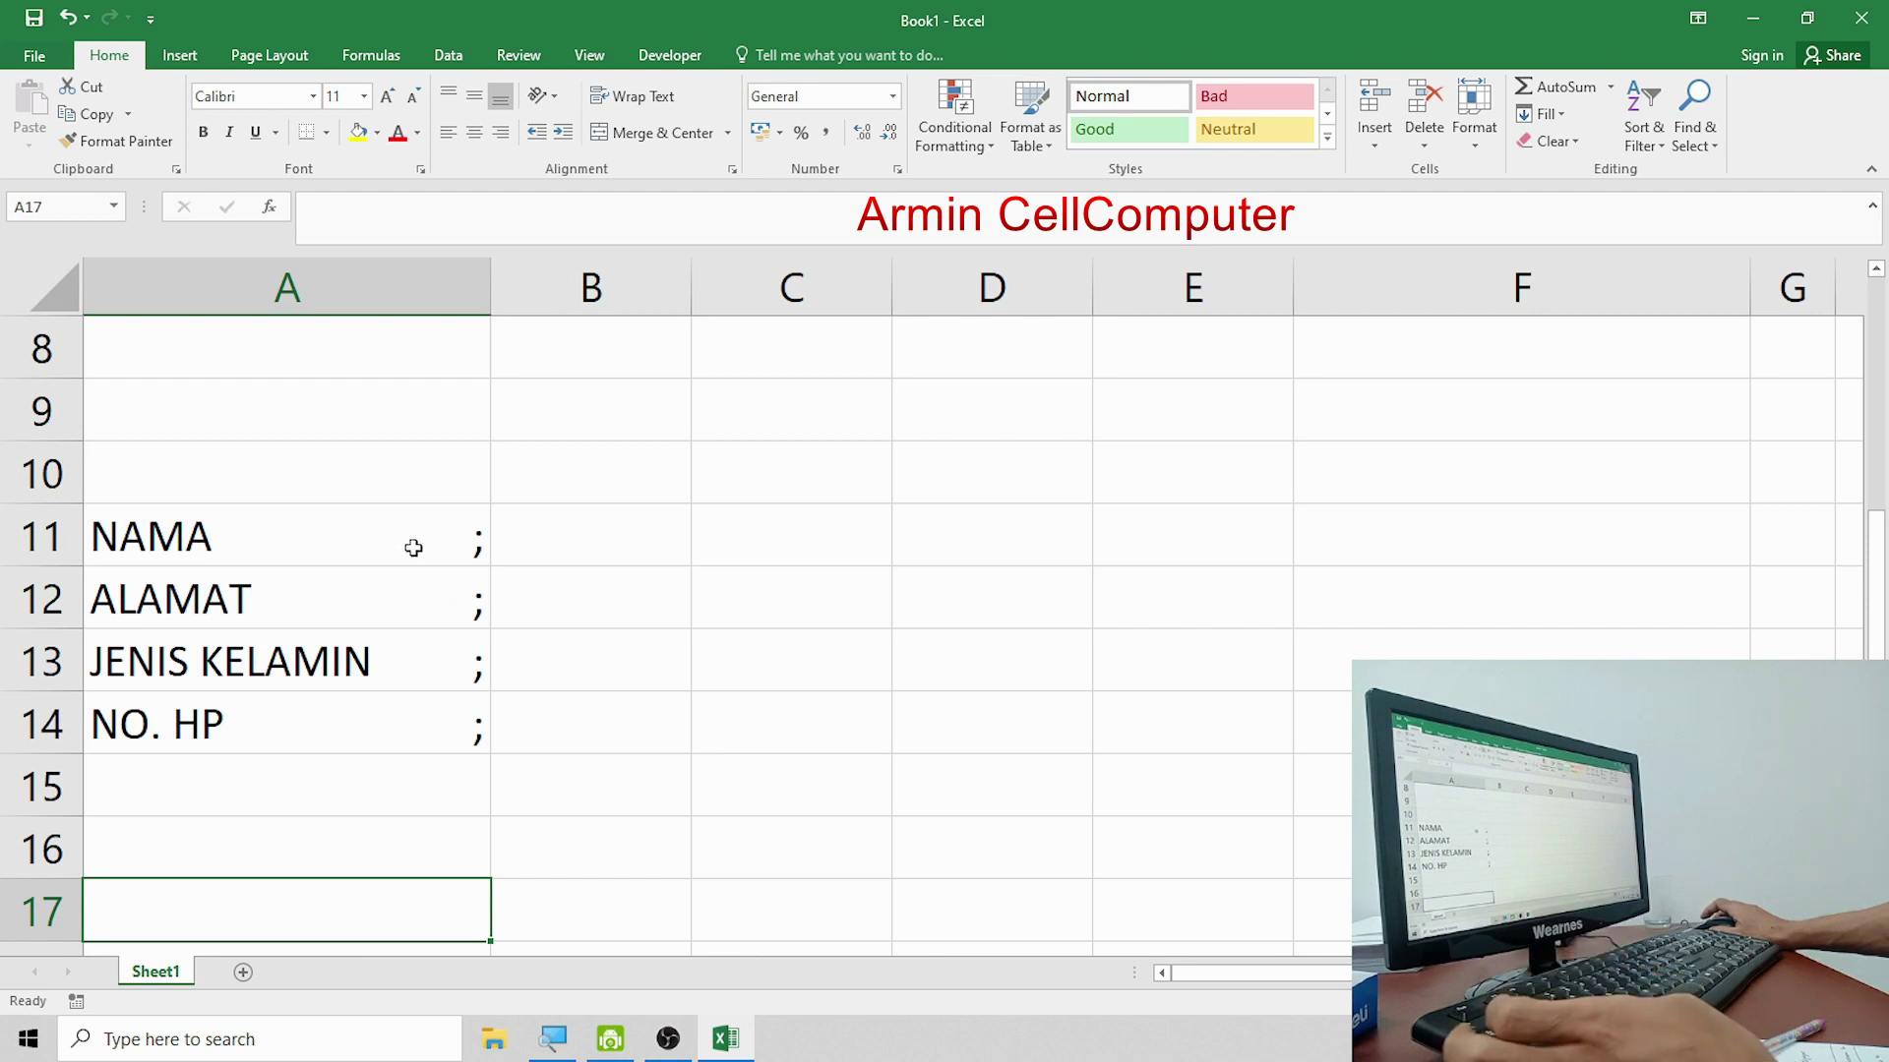
Change the A11:A14 custom format back to @ * ":" and apply it.
drag(349, 542, 347, 725)
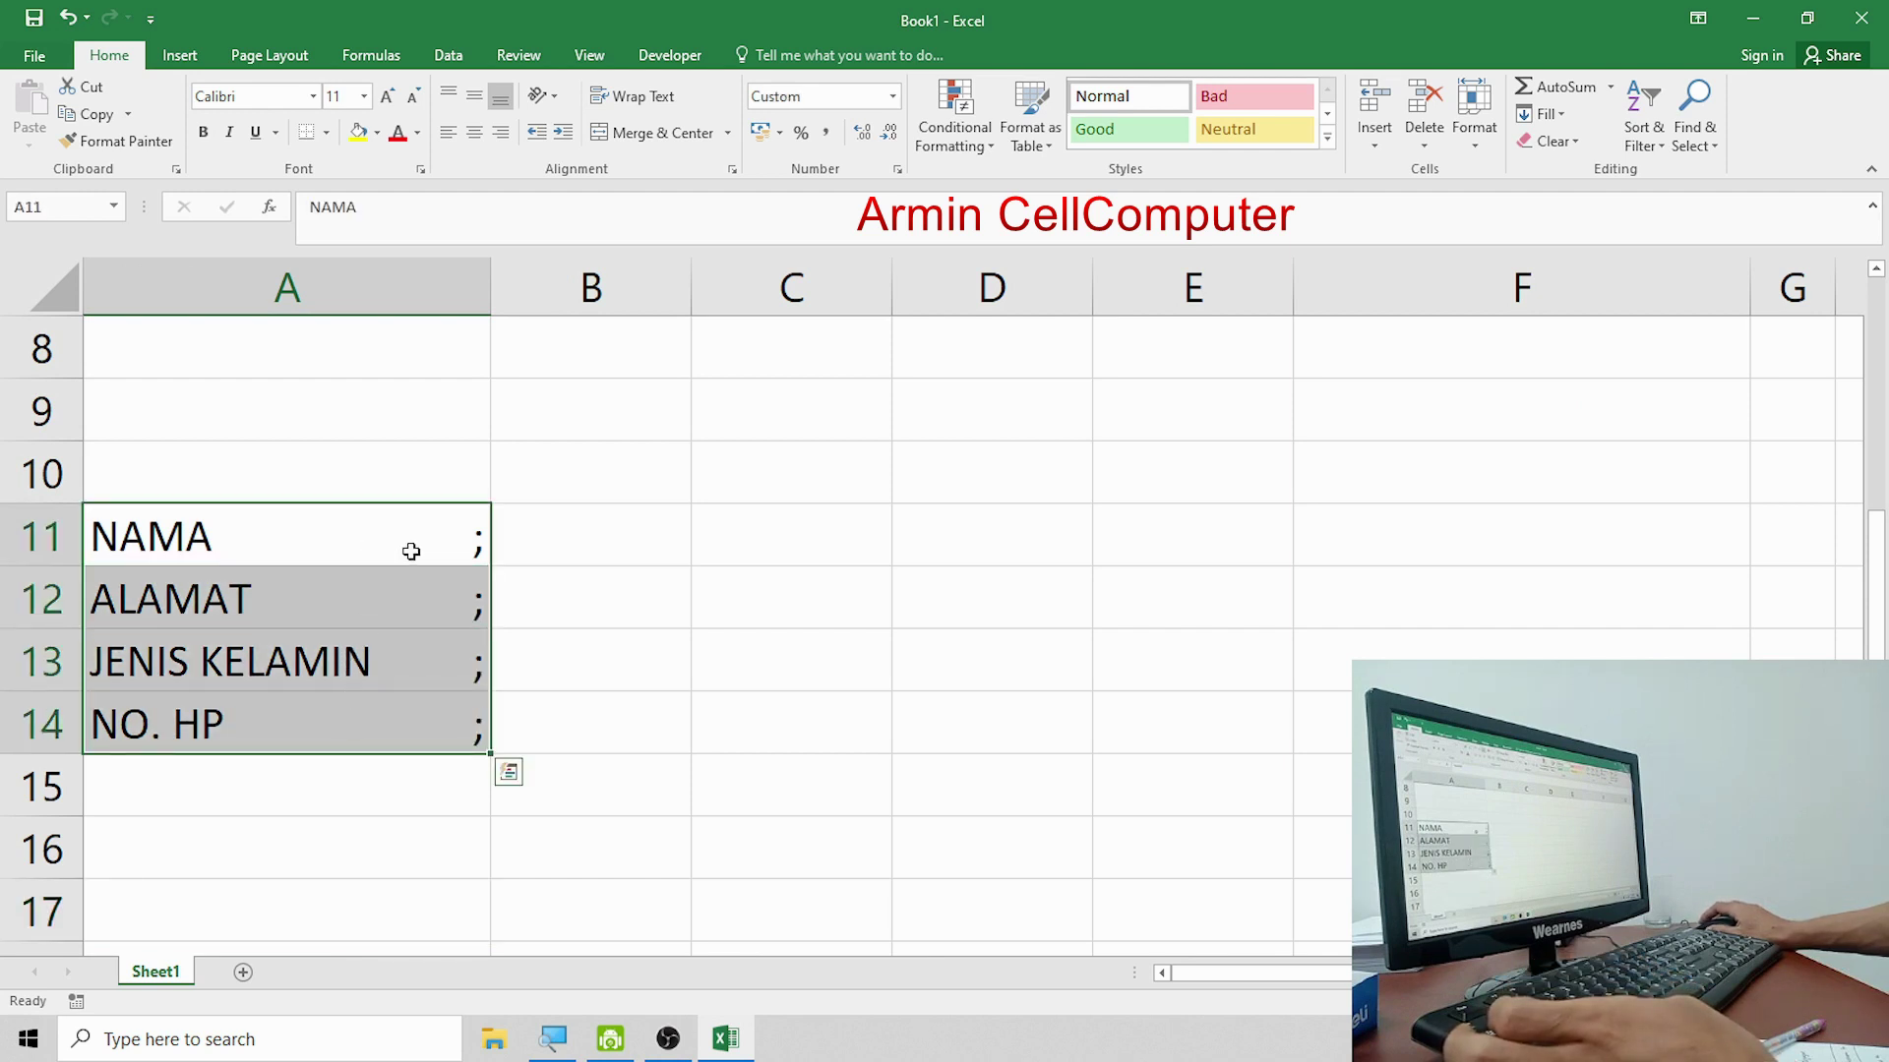
right_click(406, 679)
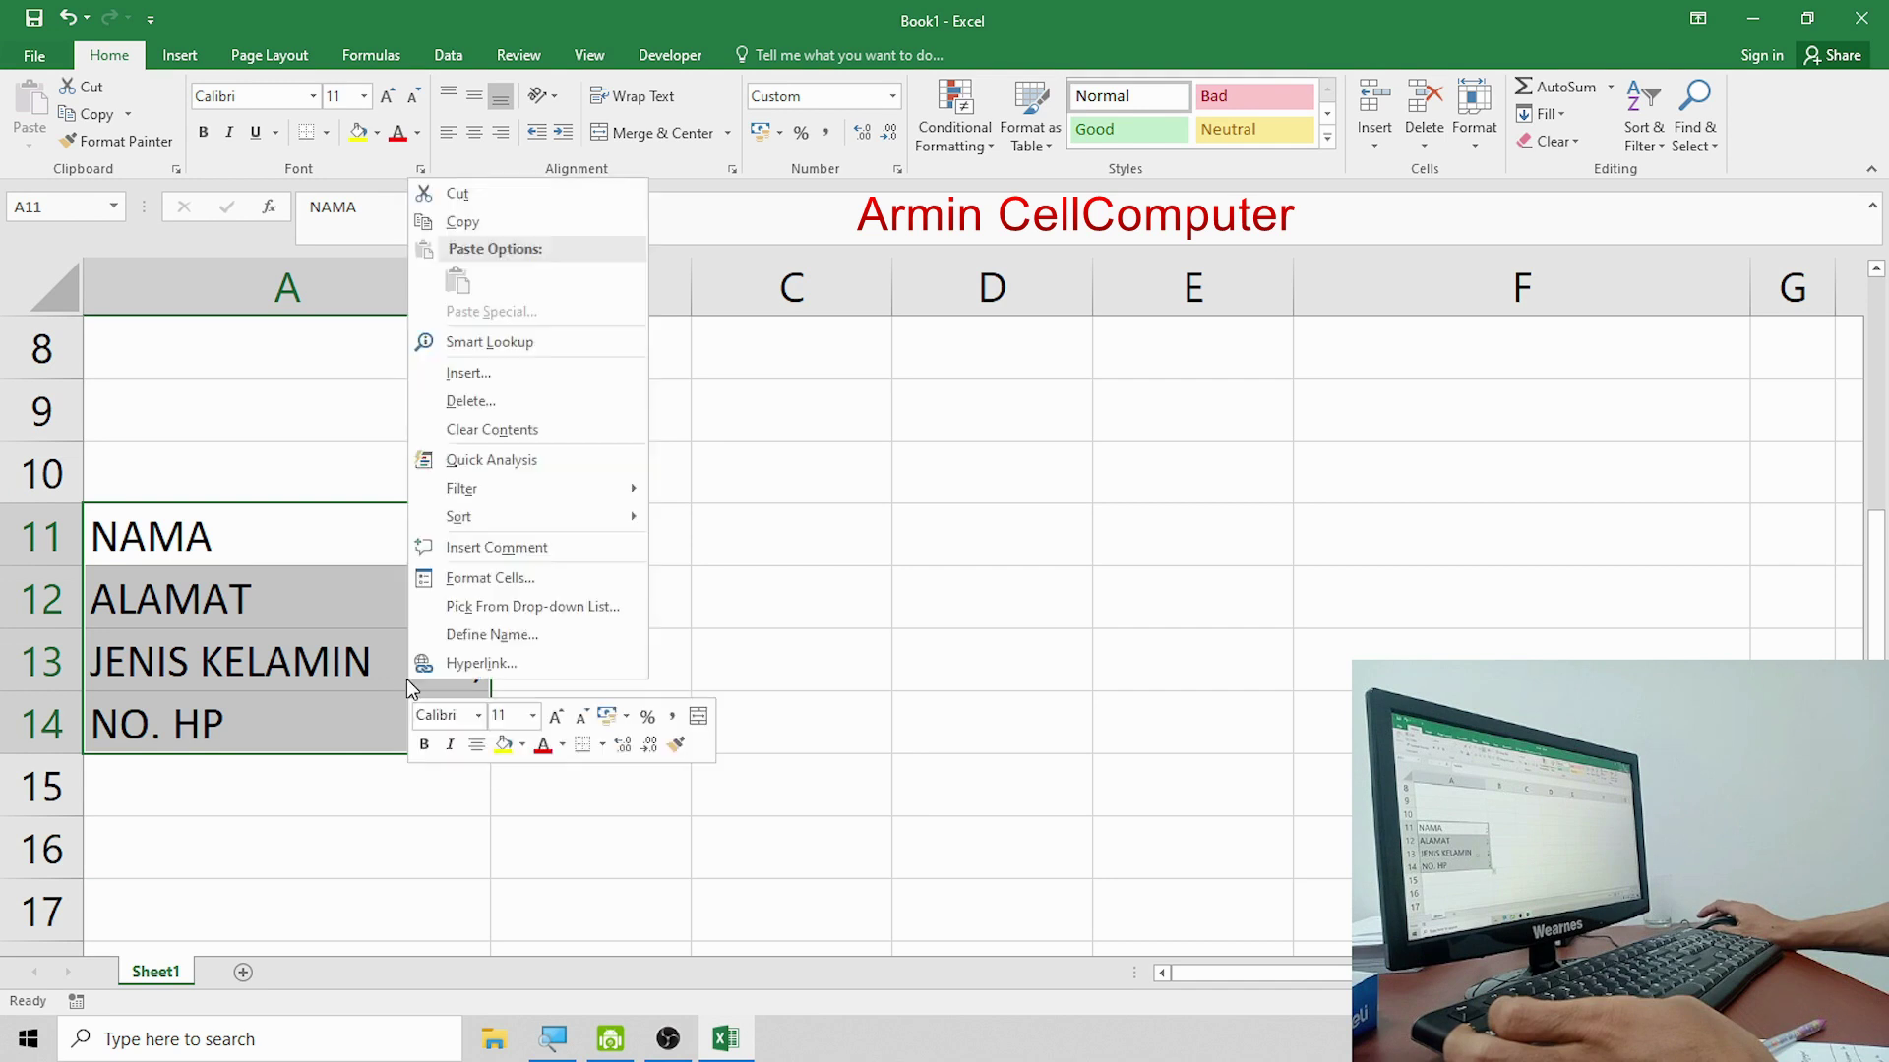
click(477, 583)
drag(521, 300, 969, 292)
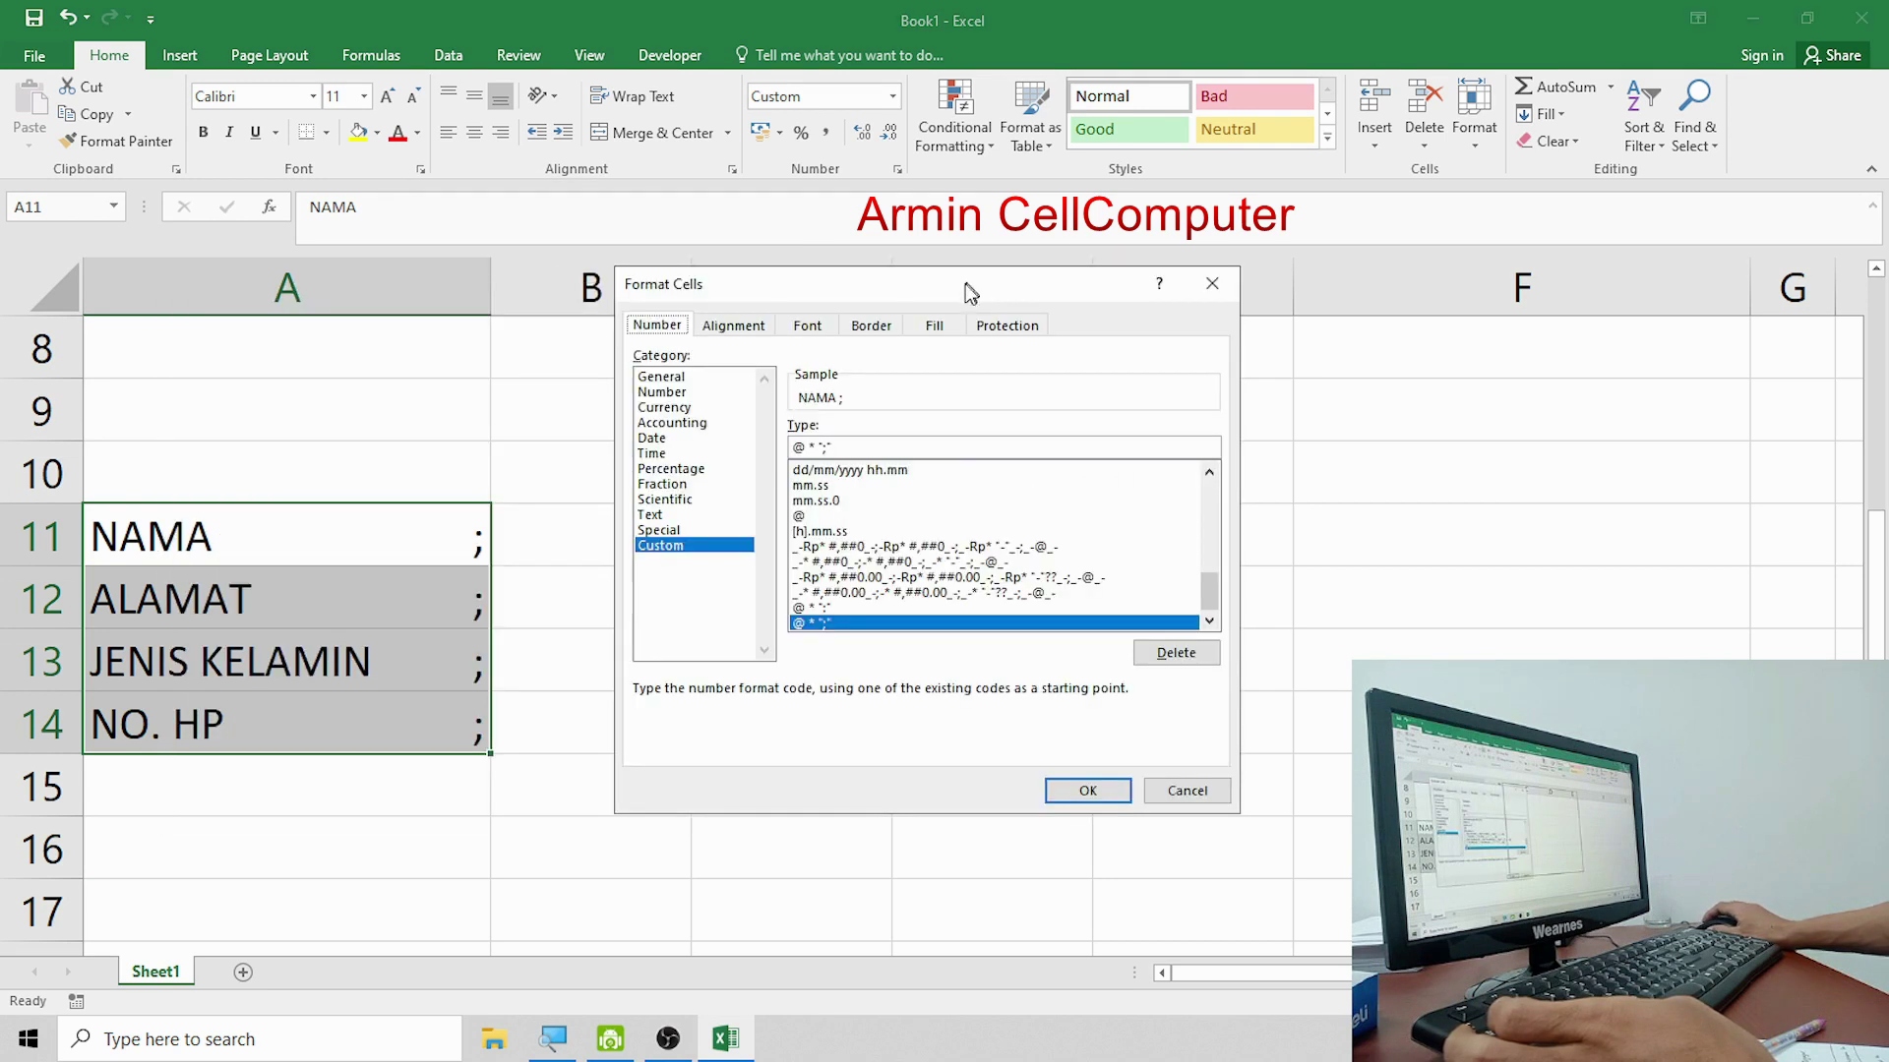
click(827, 447)
key(BackSpace)
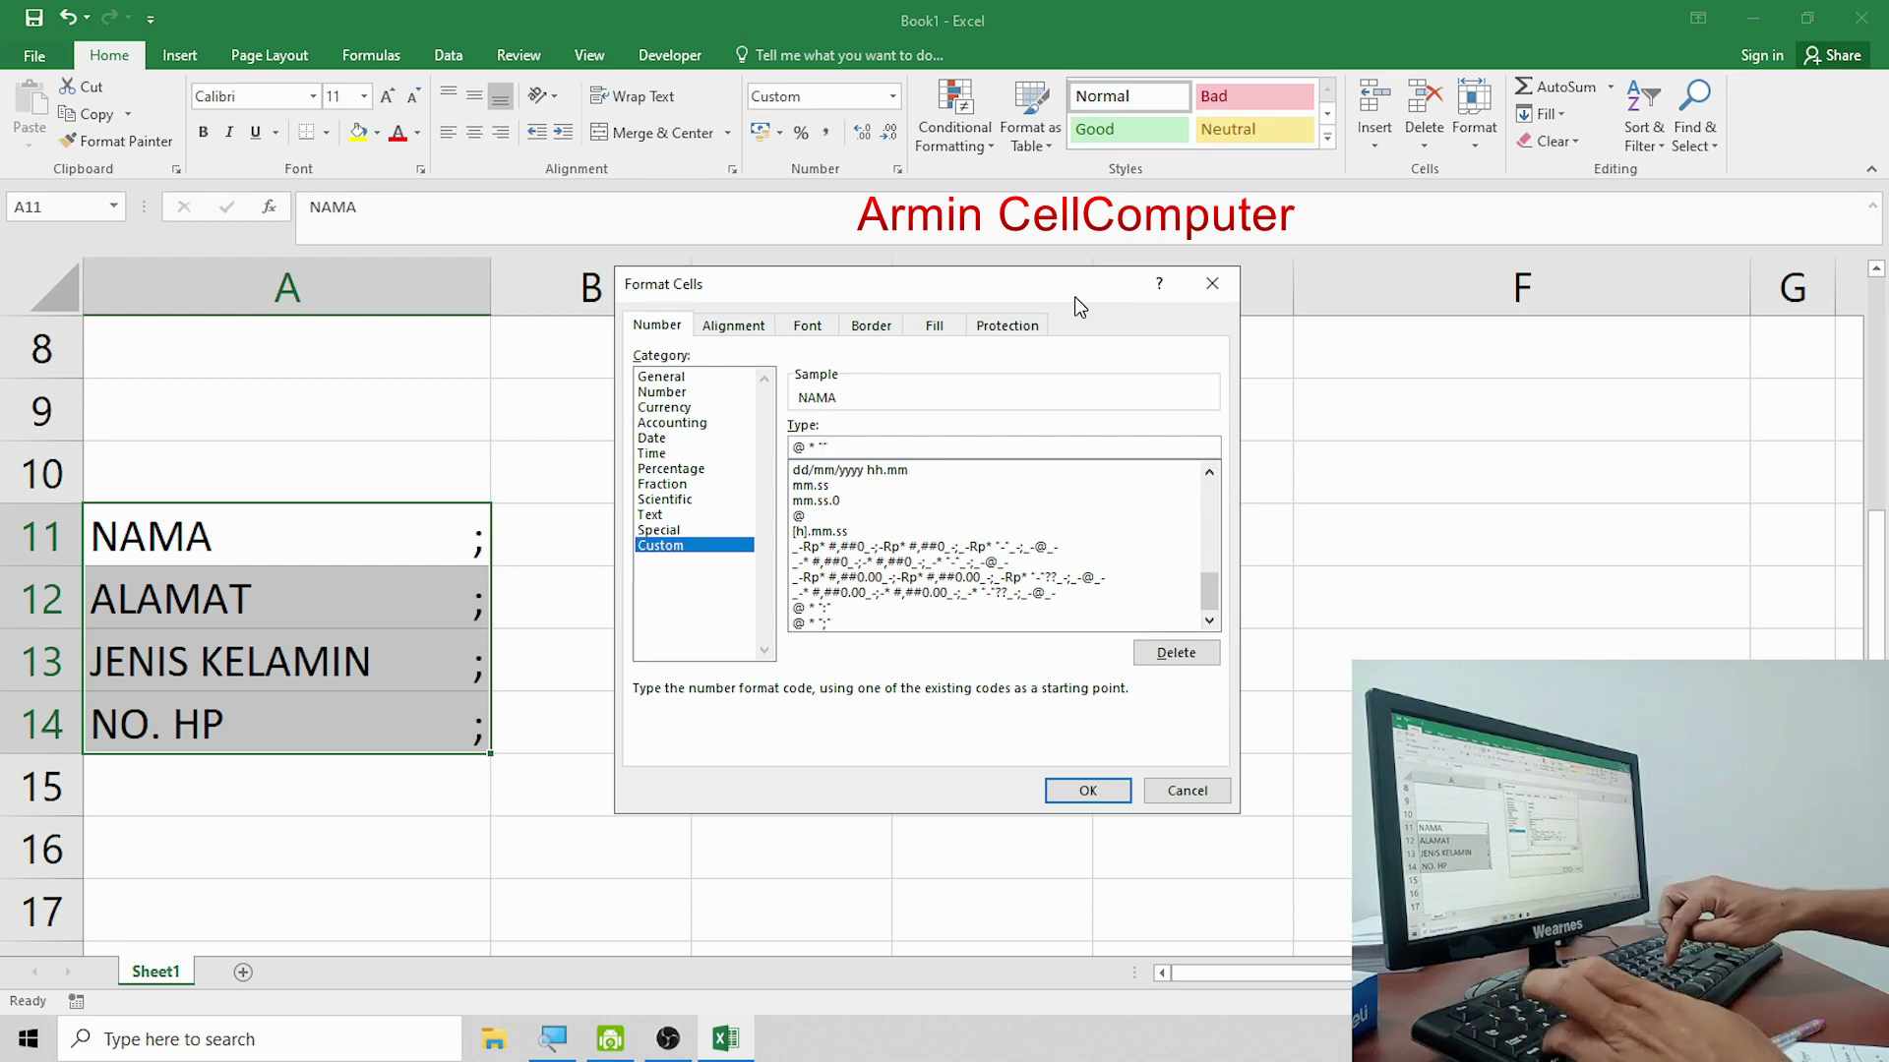
text(:)
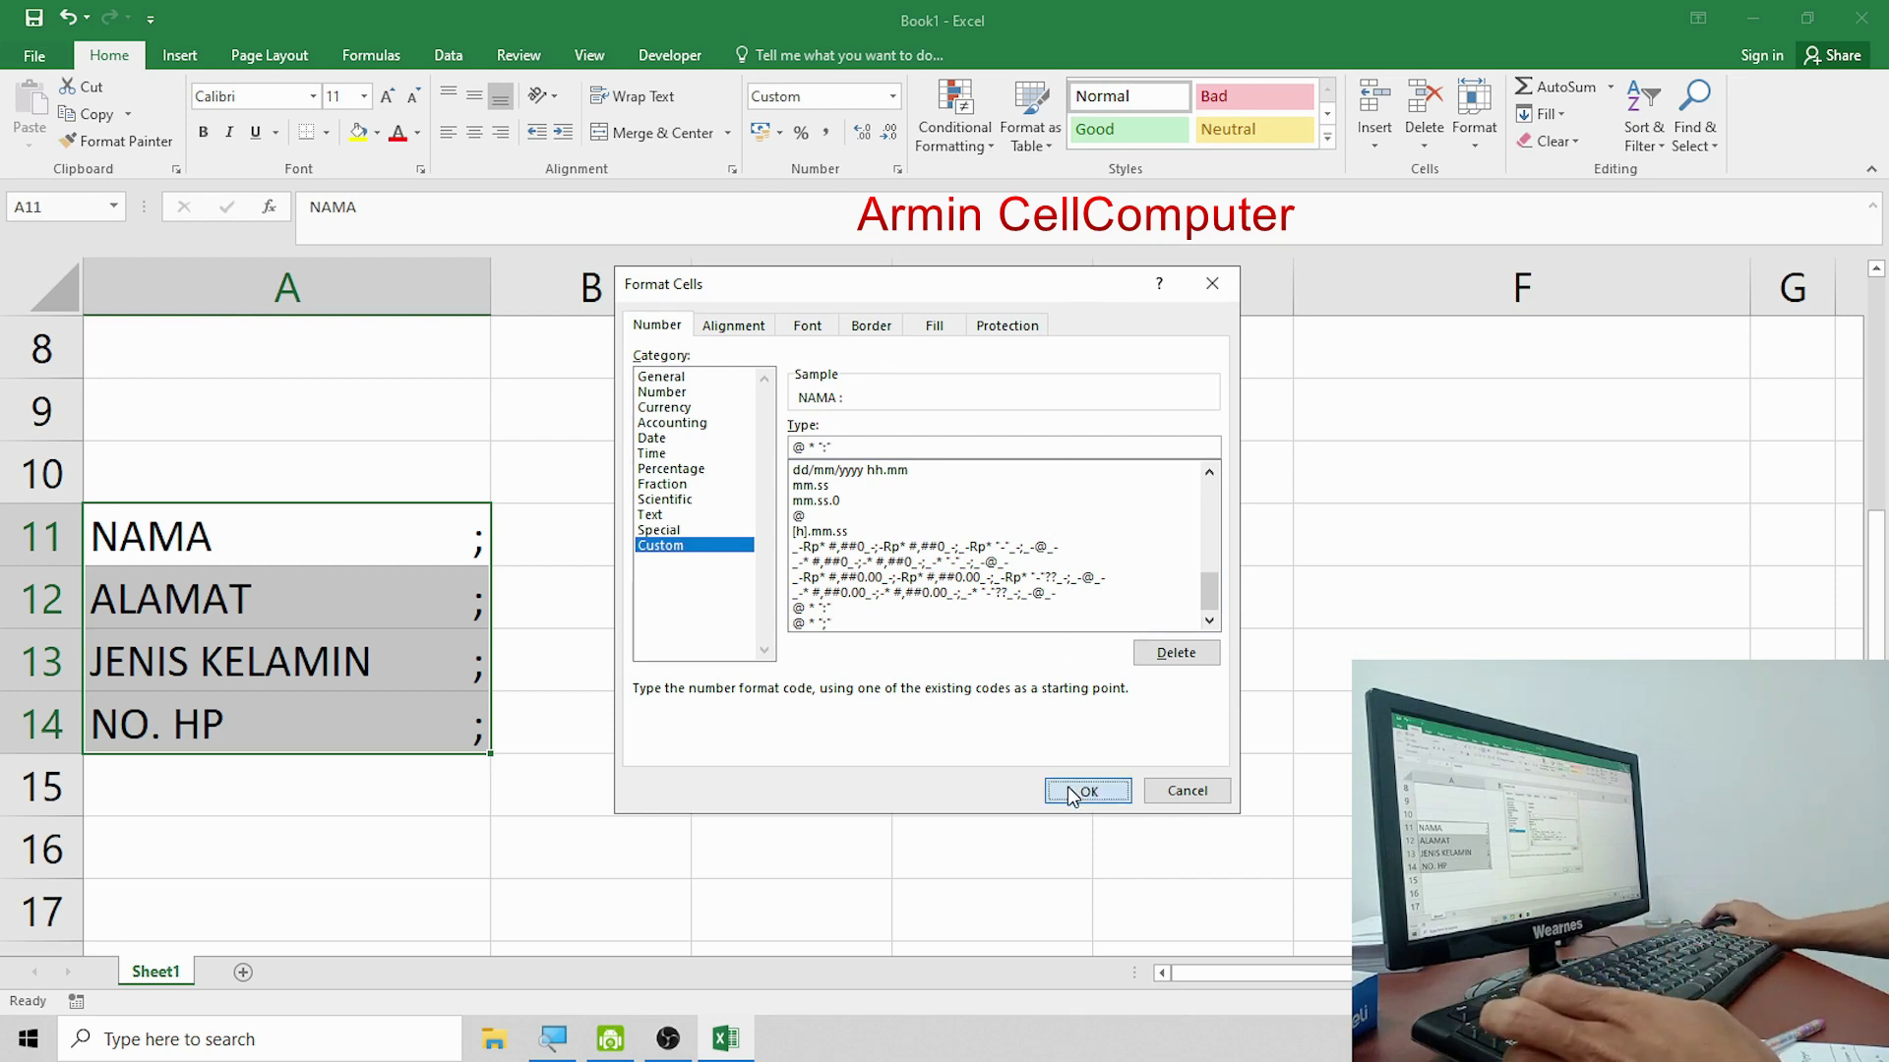
click(1087, 789)
click(525, 596)
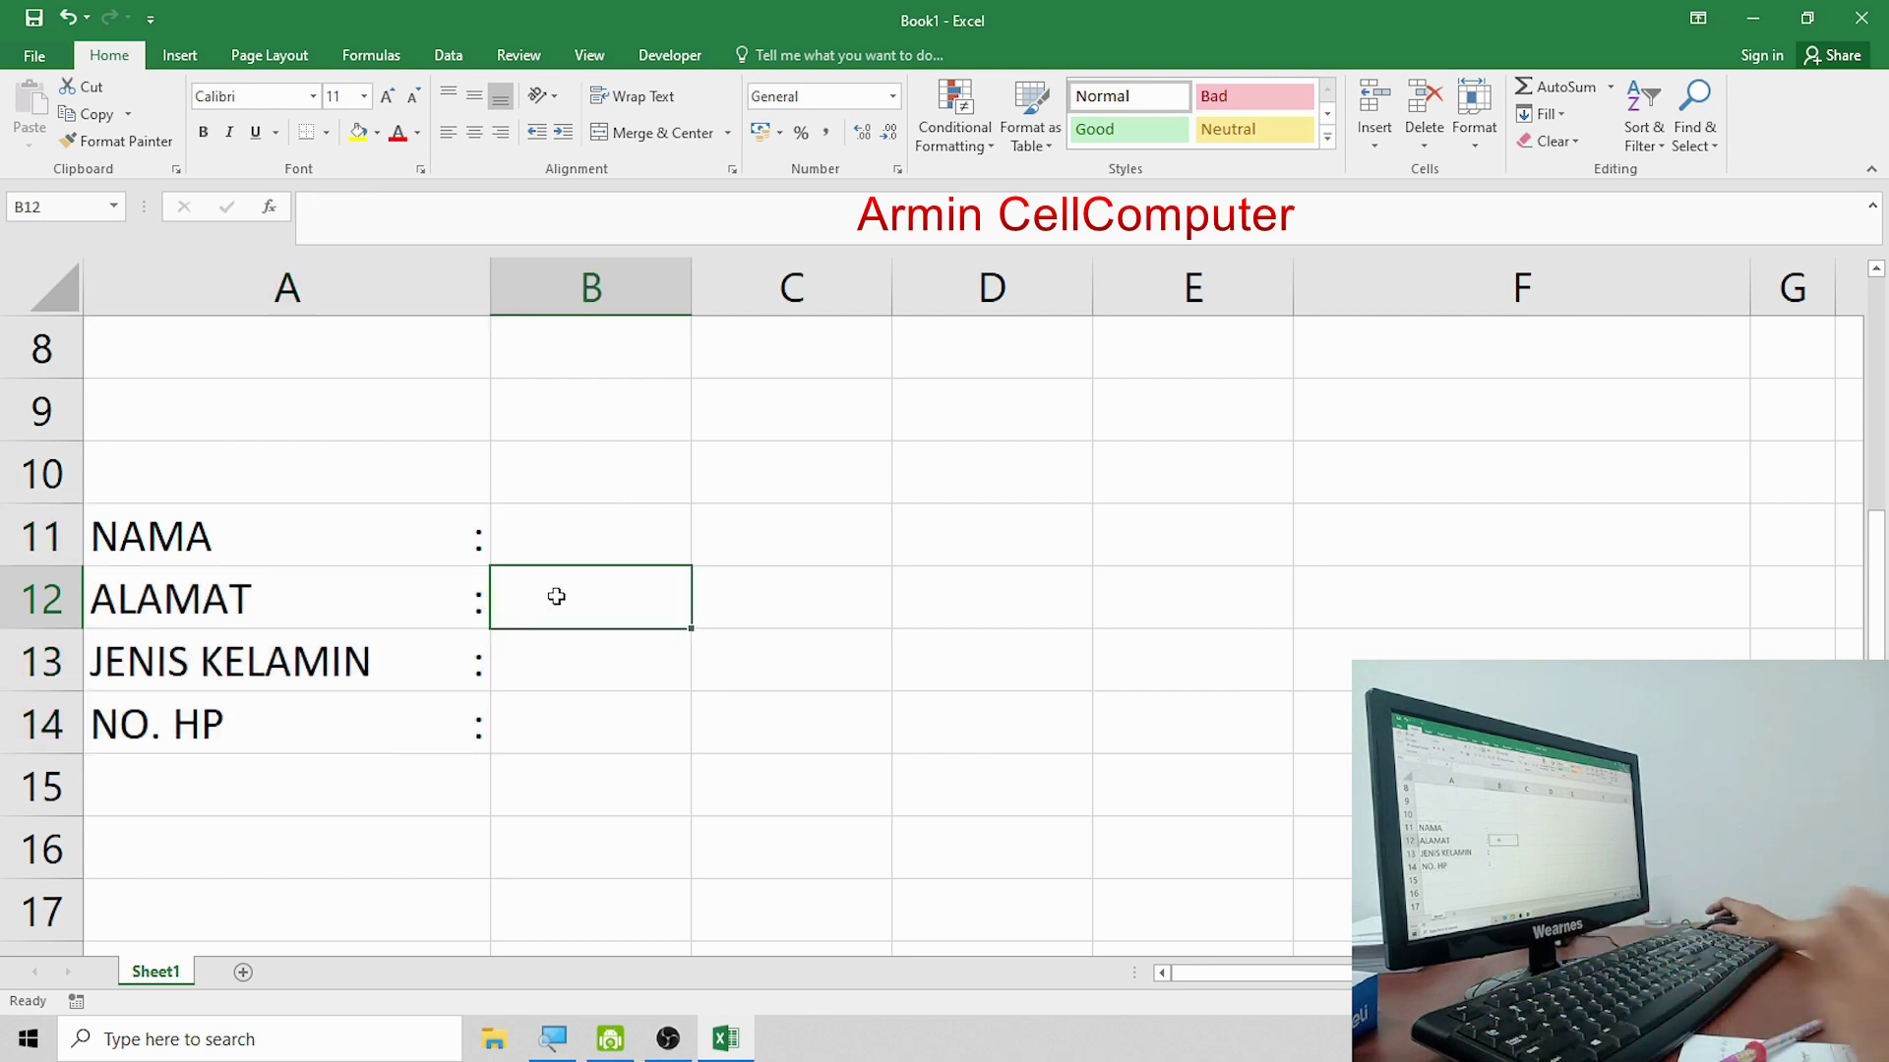
drag(413, 550, 411, 720)
click(612, 539)
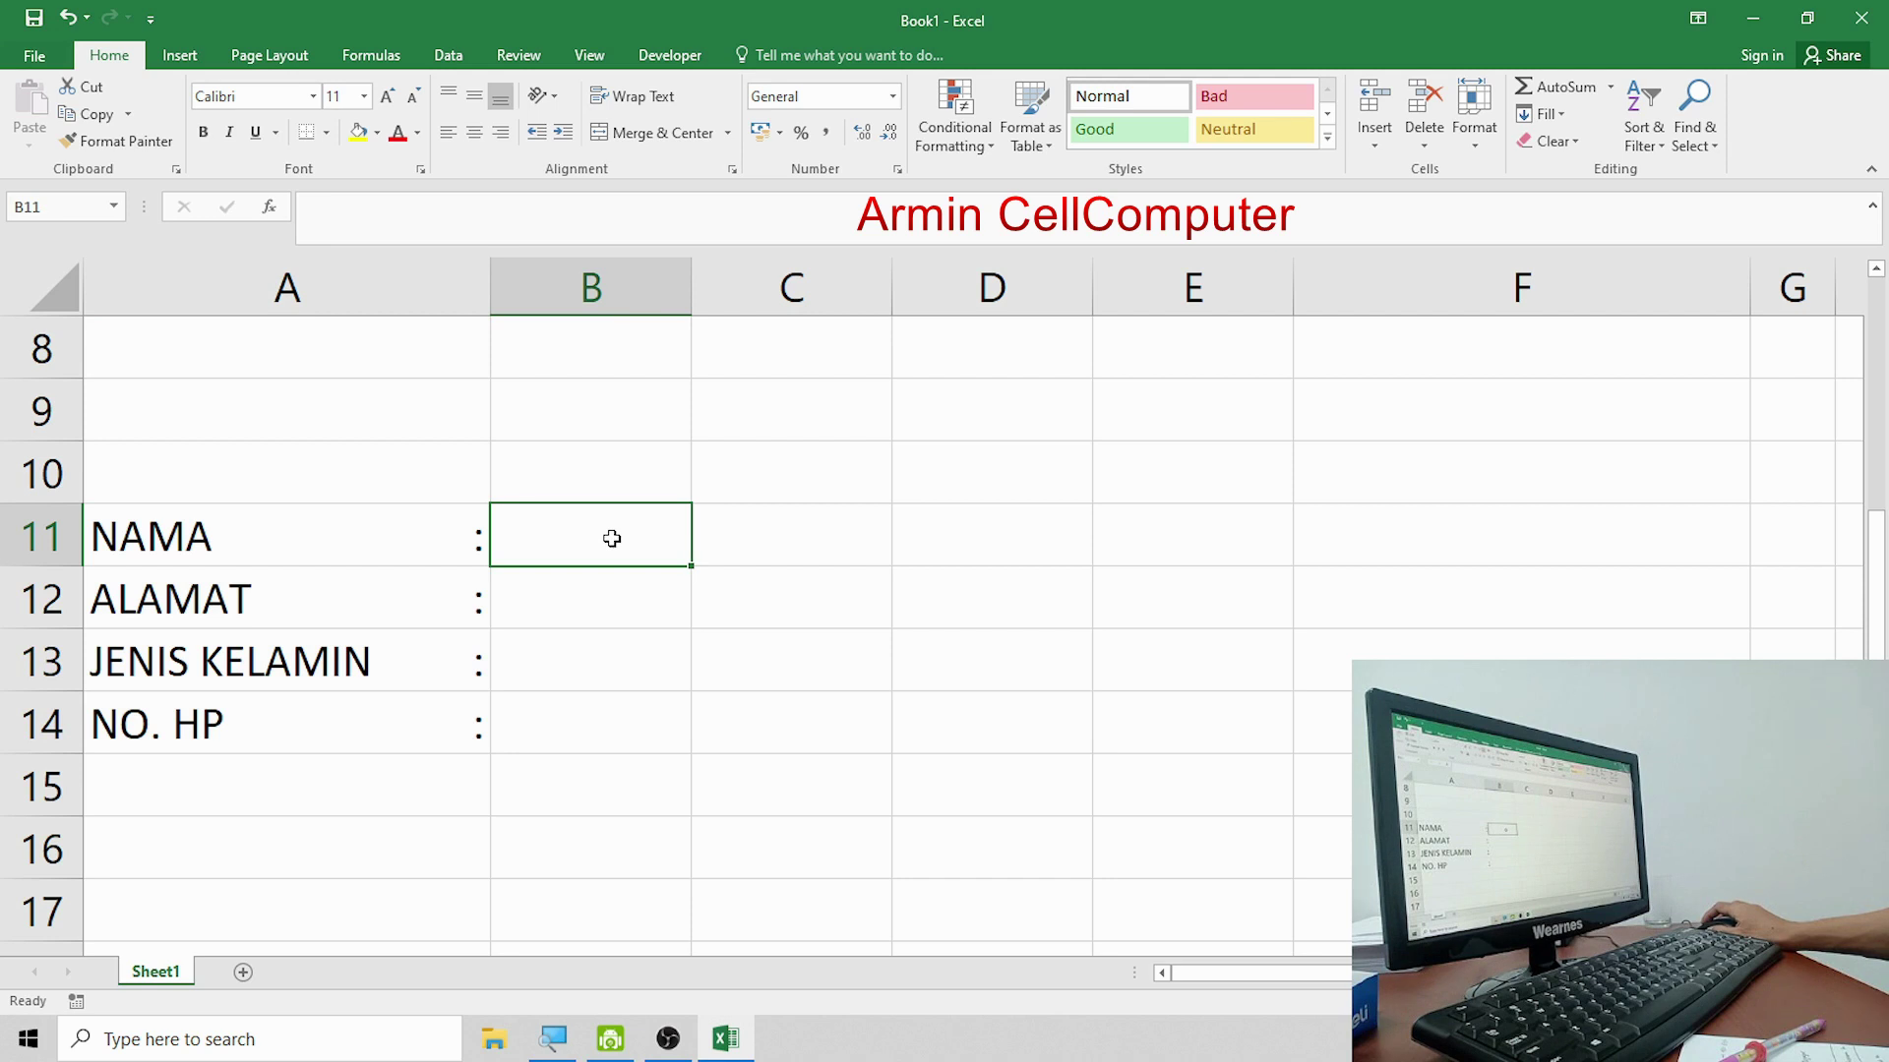
drag(252, 548, 272, 704)
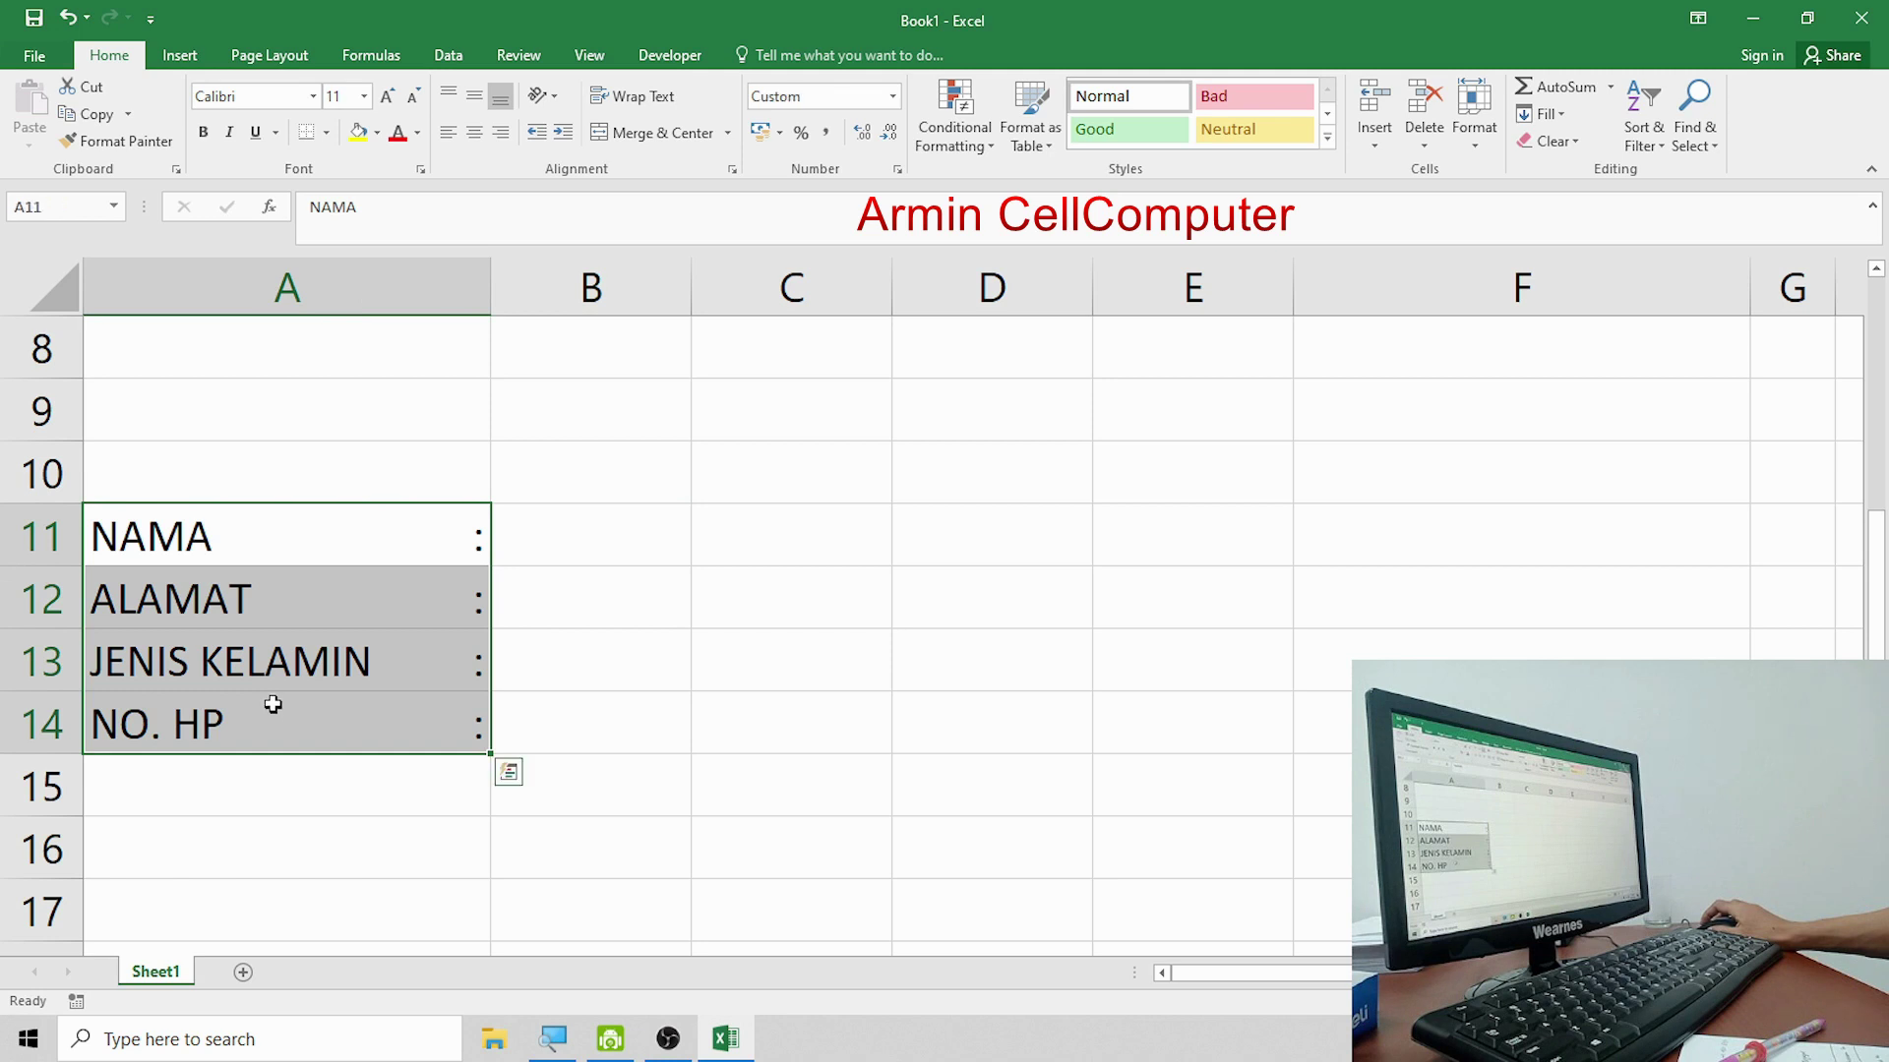
click(250, 626)
drag(280, 536, 292, 701)
click(443, 534)
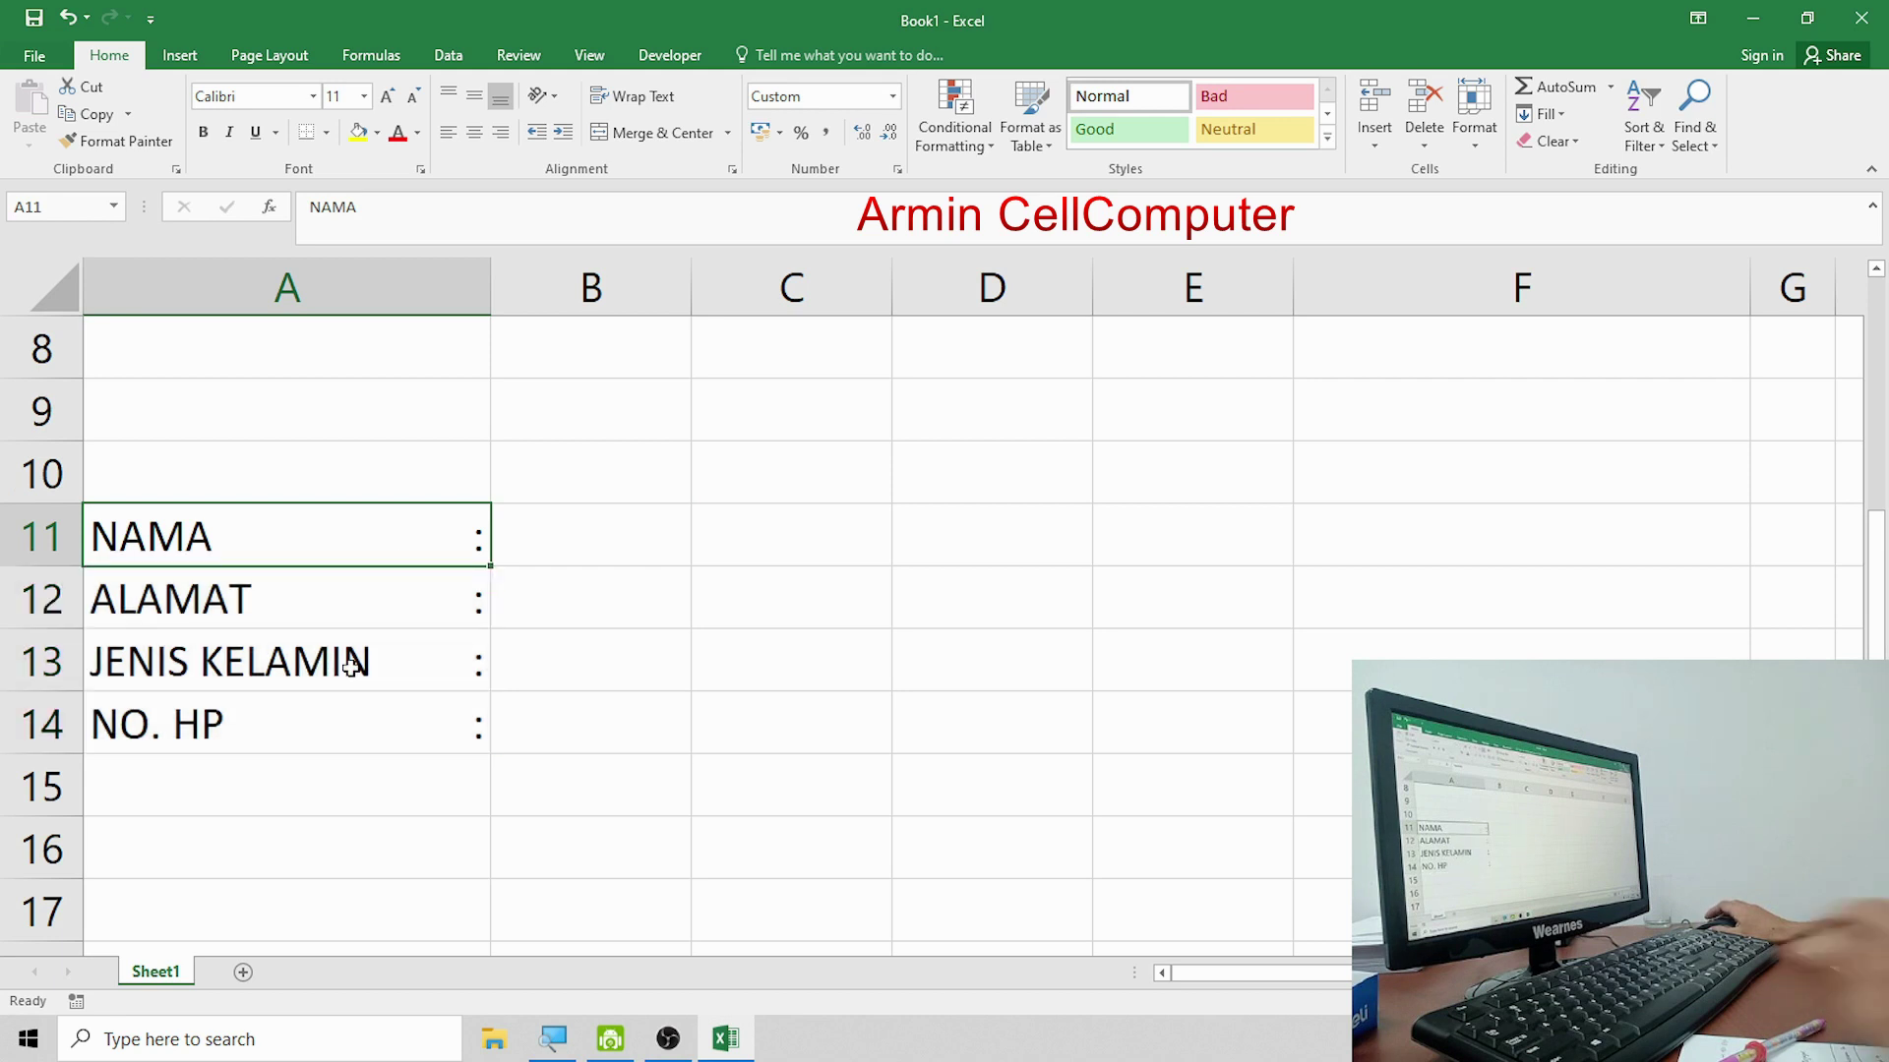
scroll(351, 704, down, 1)
click(253, 666)
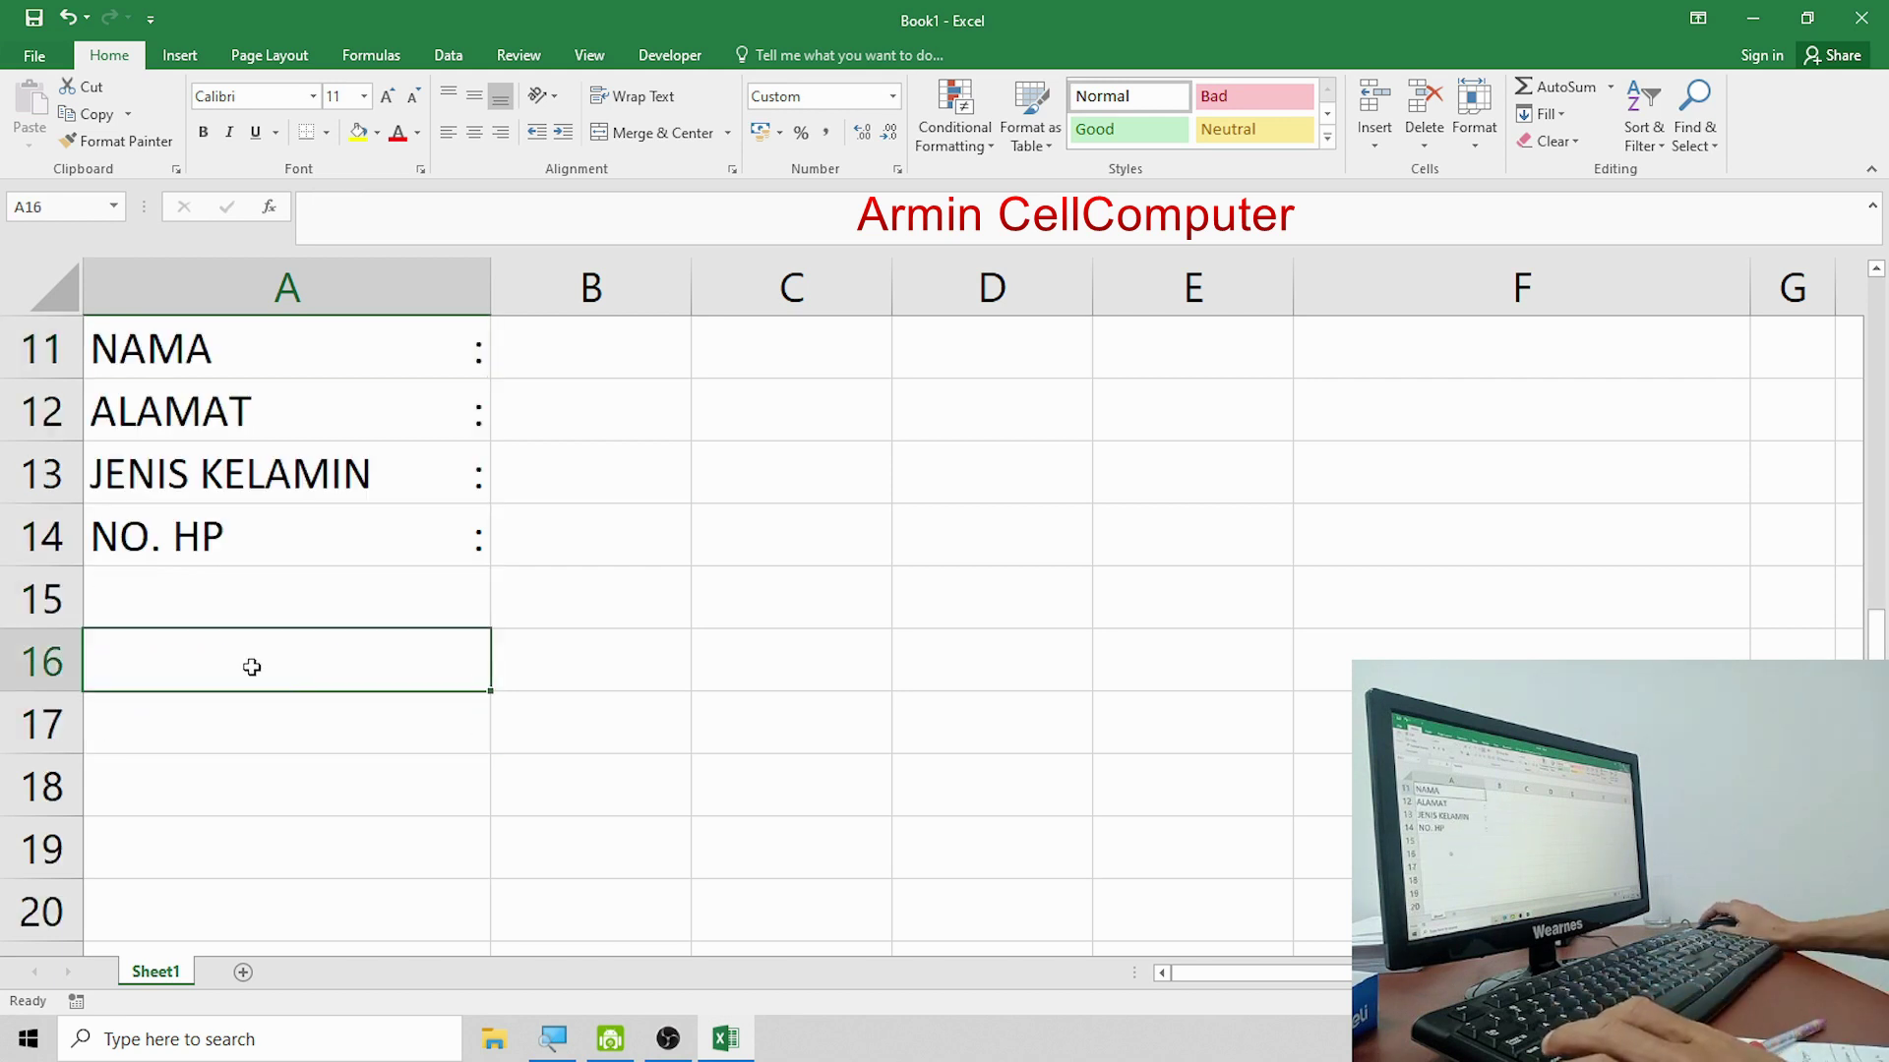
scroll(467, 702, up, 1)
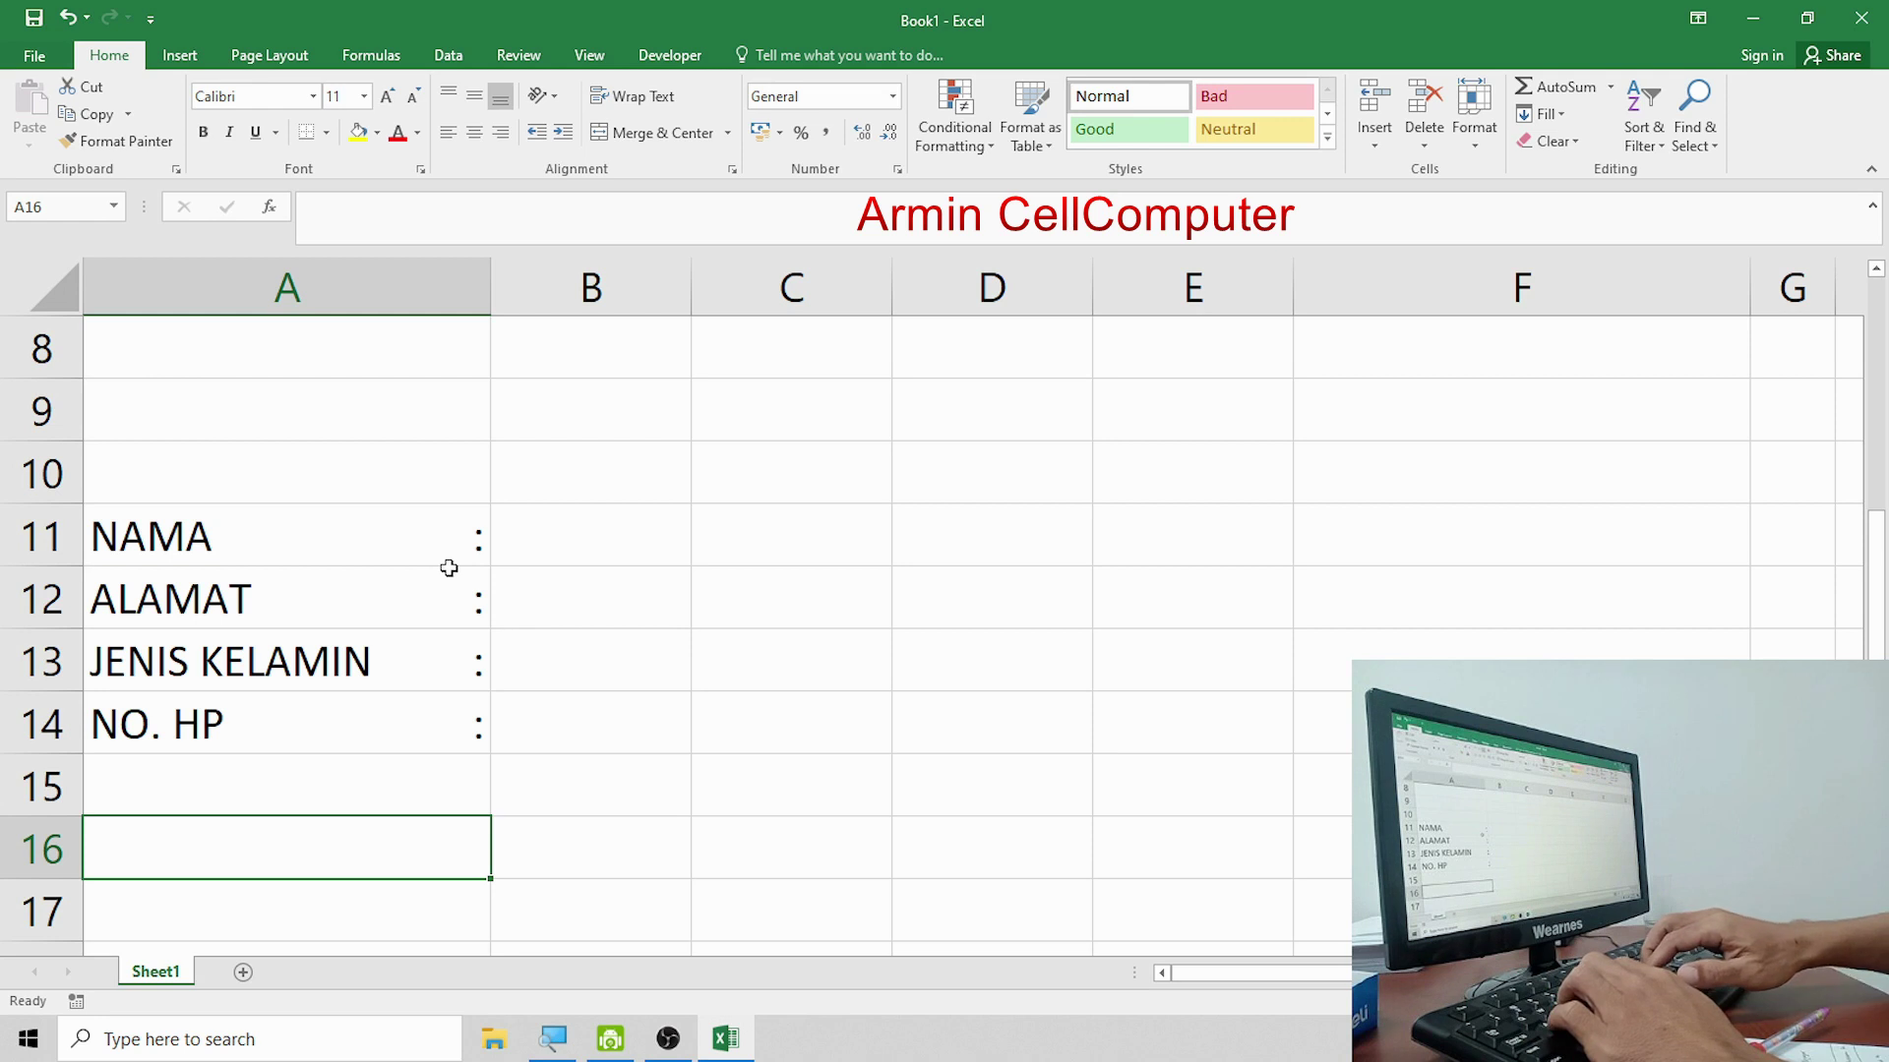
Enter the headers NO, NAMA and ALAMAT in A16:C16.
text(NO)
key(Tab)
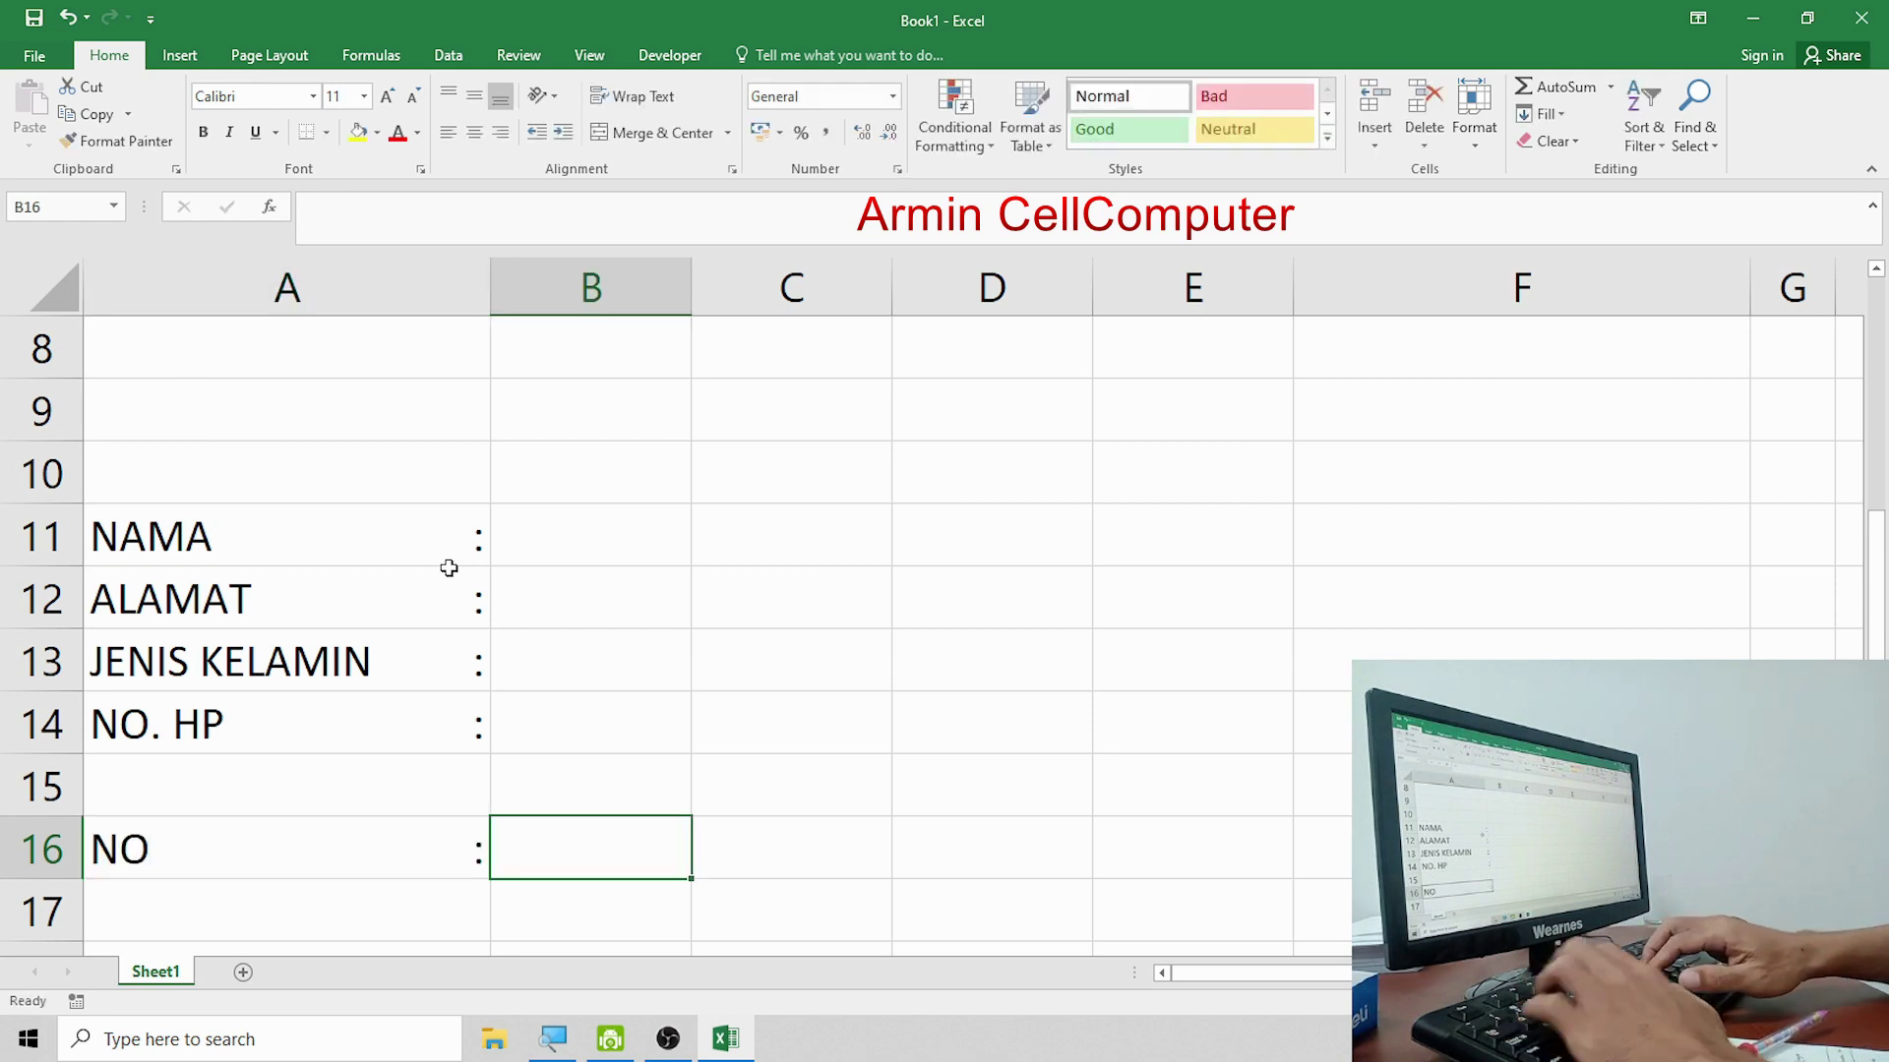
text(NAMA)
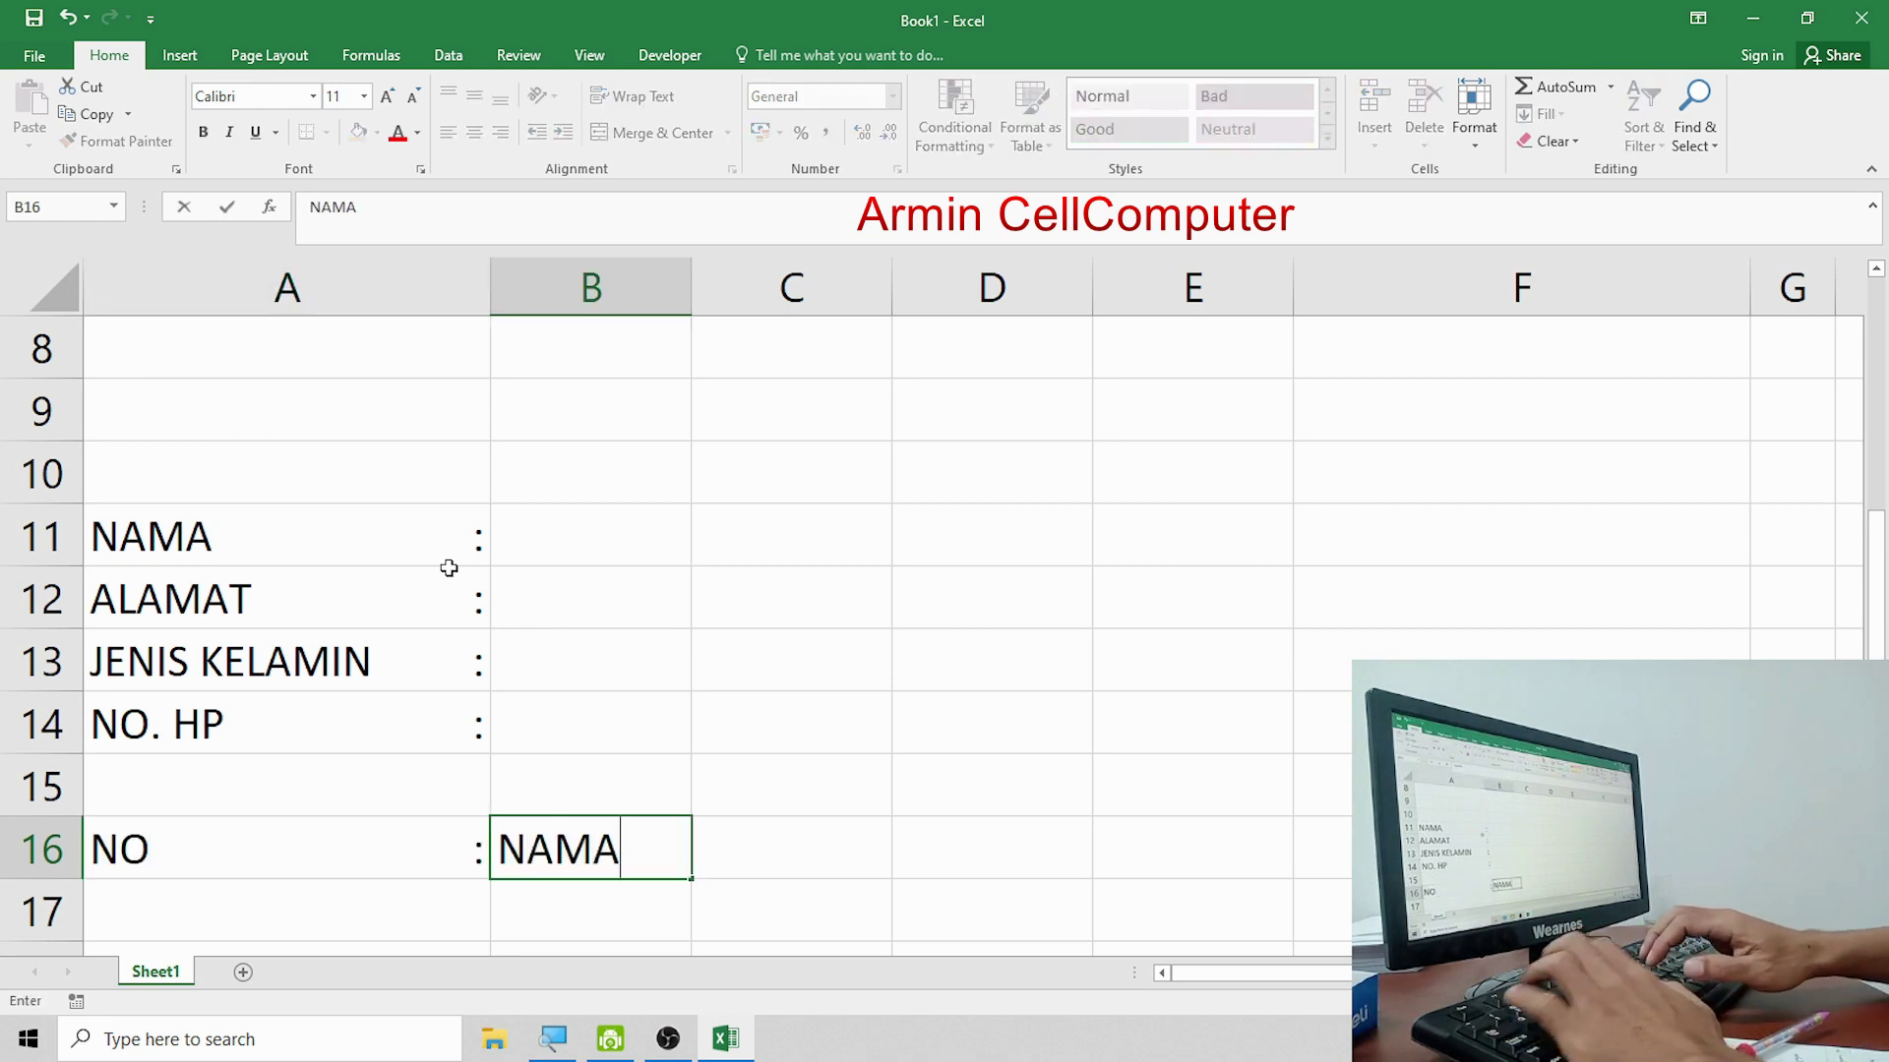
key(Tab)
text(ALAMAT)
key(Return)
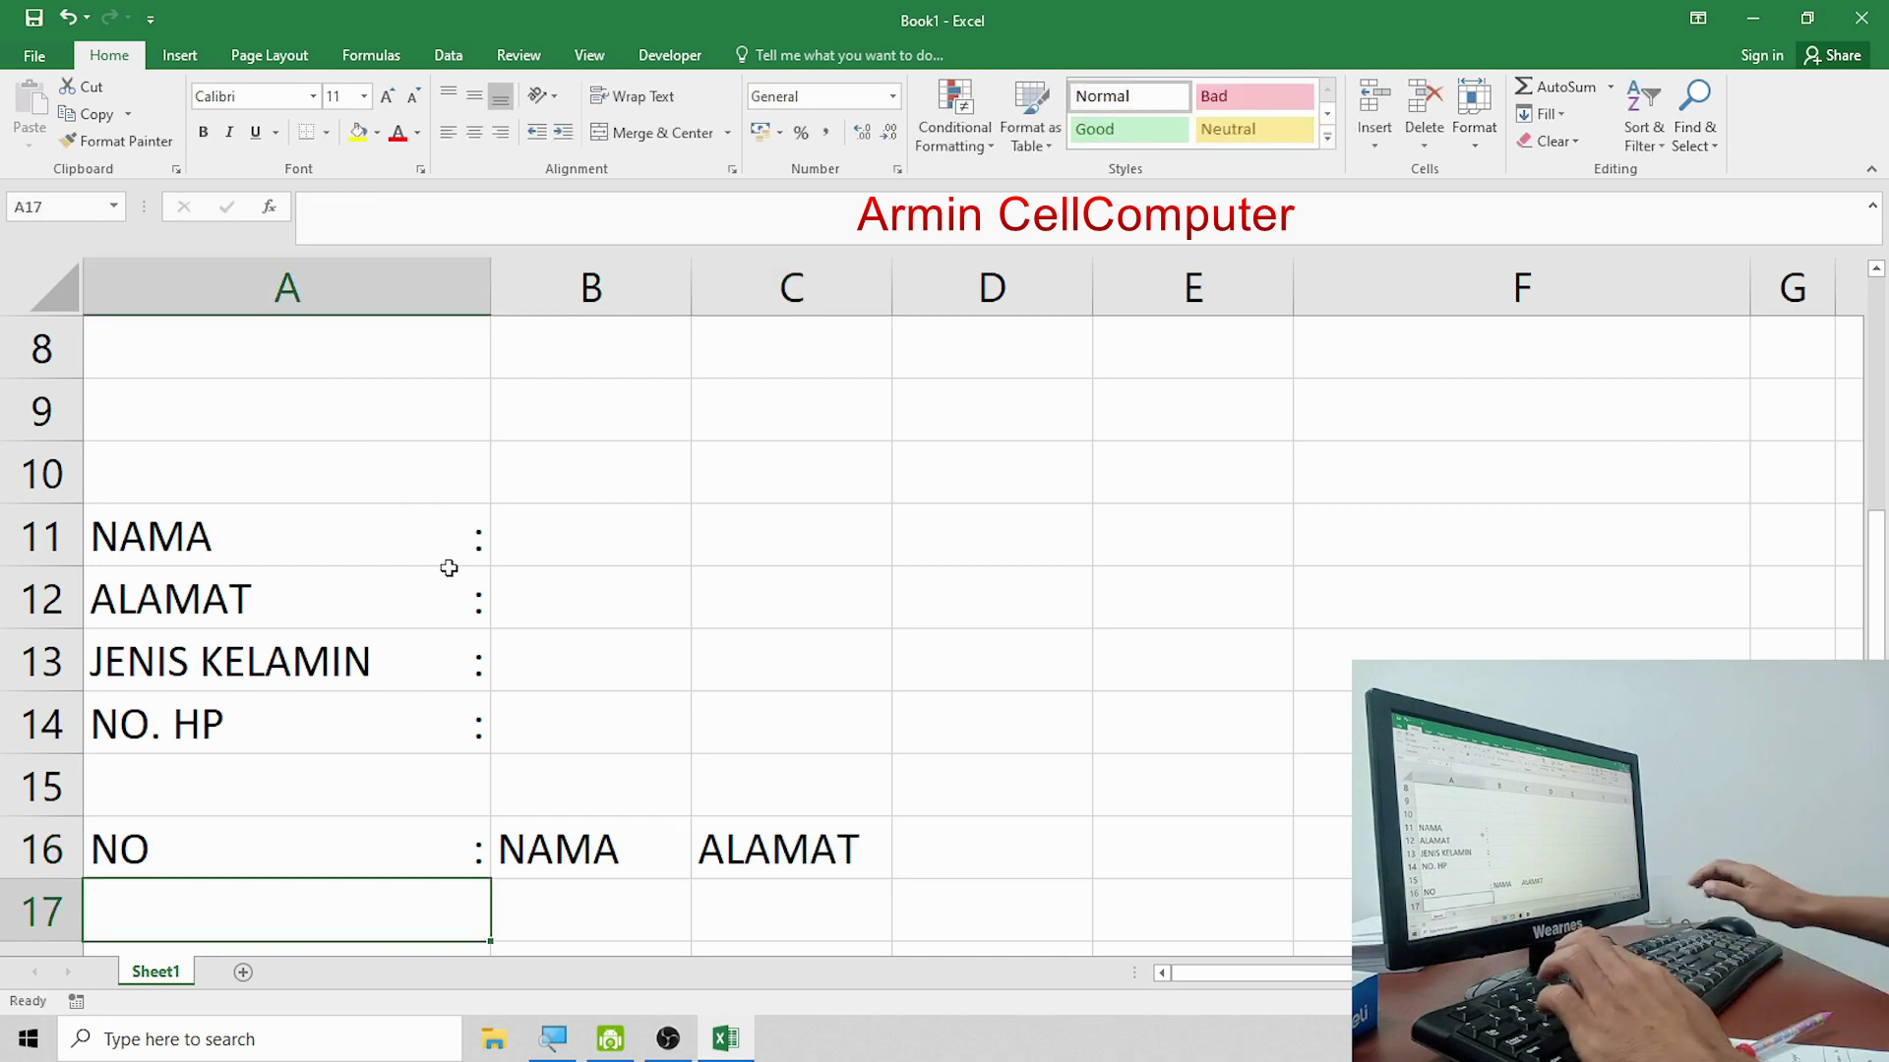
scroll(246, 708, down, 1)
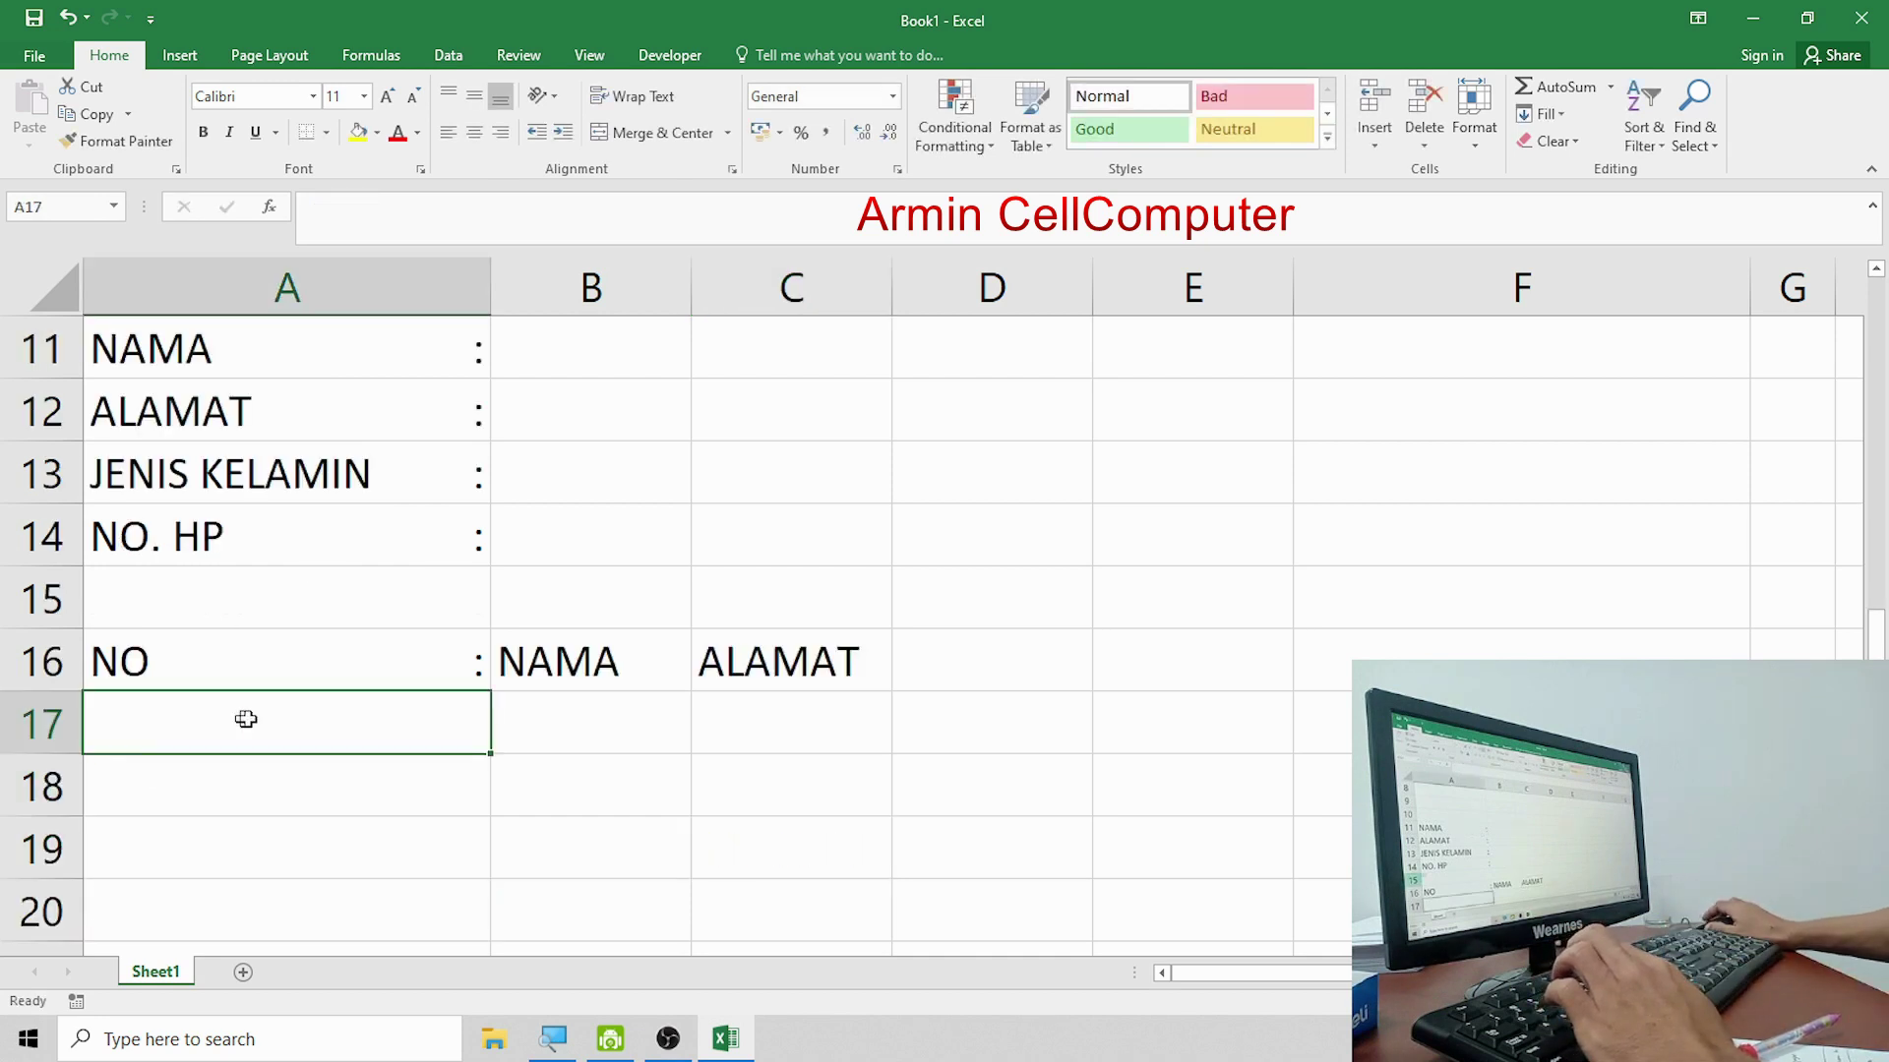
Enter the label NO HP in cell A17, then select A16:A17.
click(417, 673)
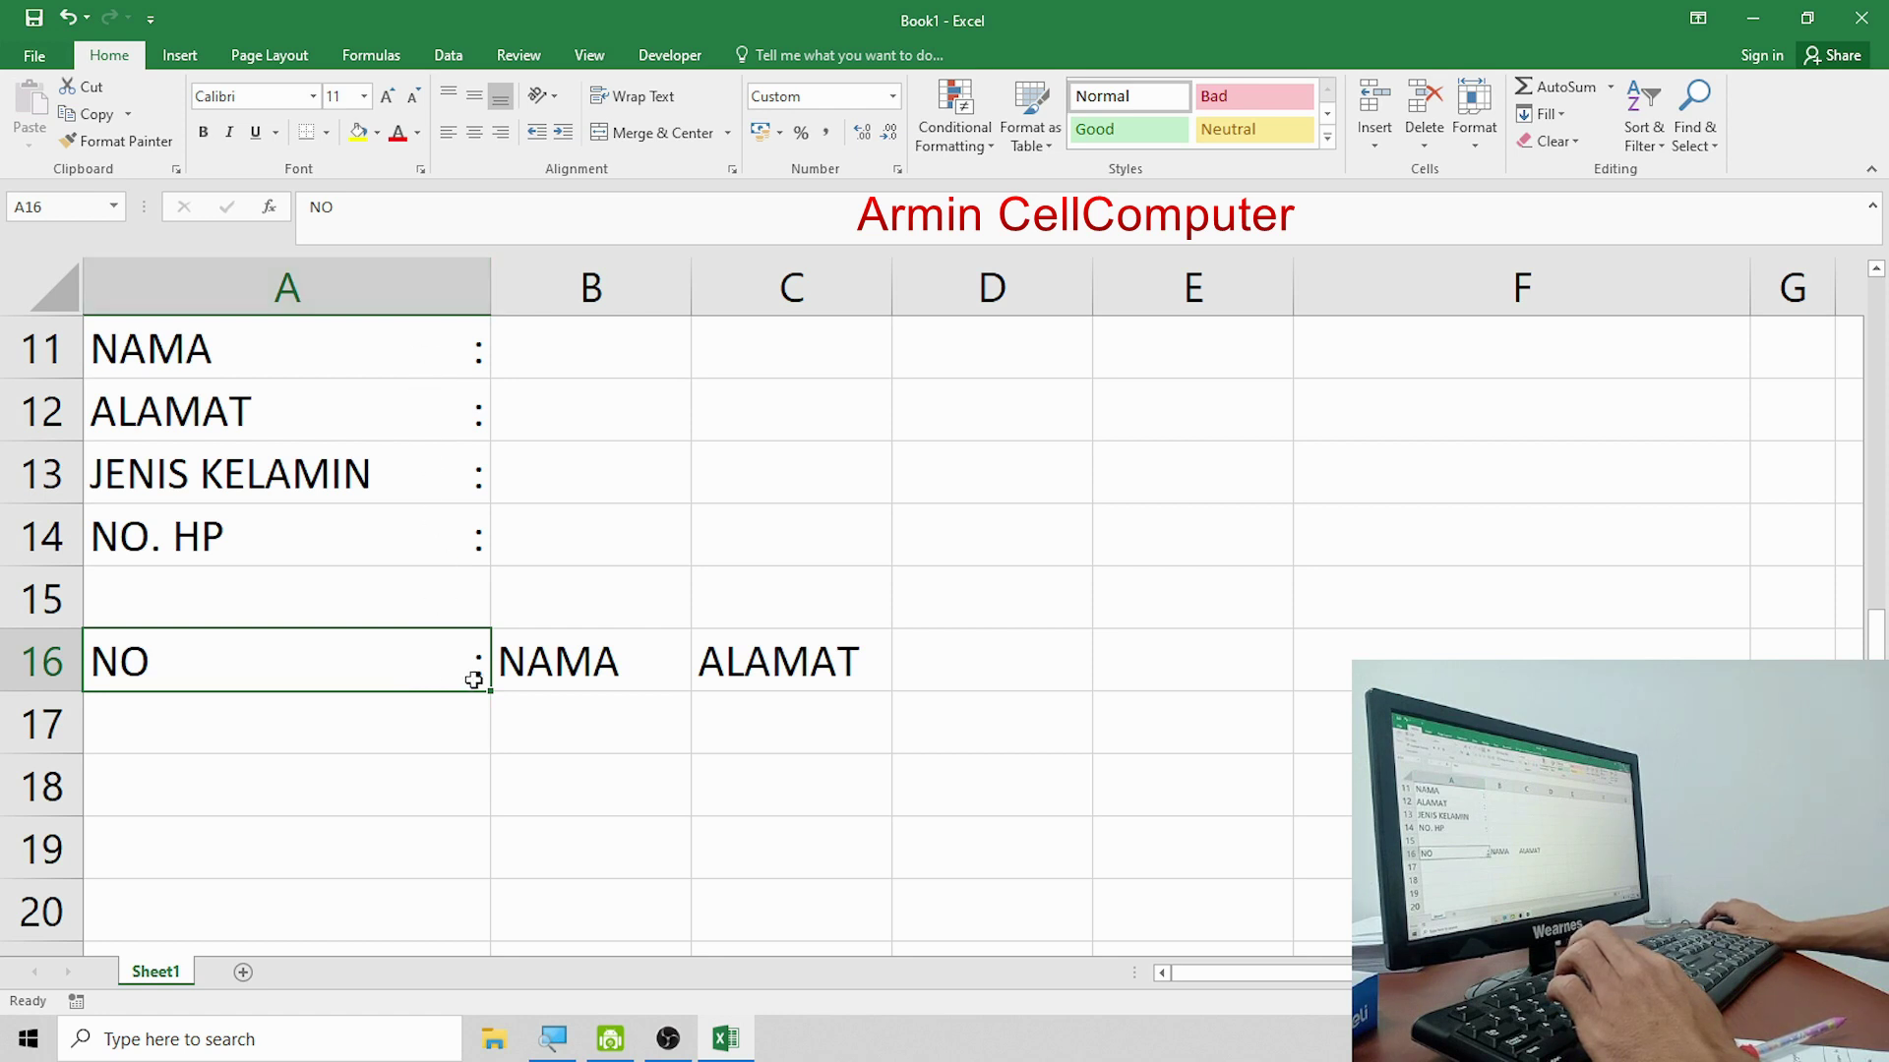
click(328, 737)
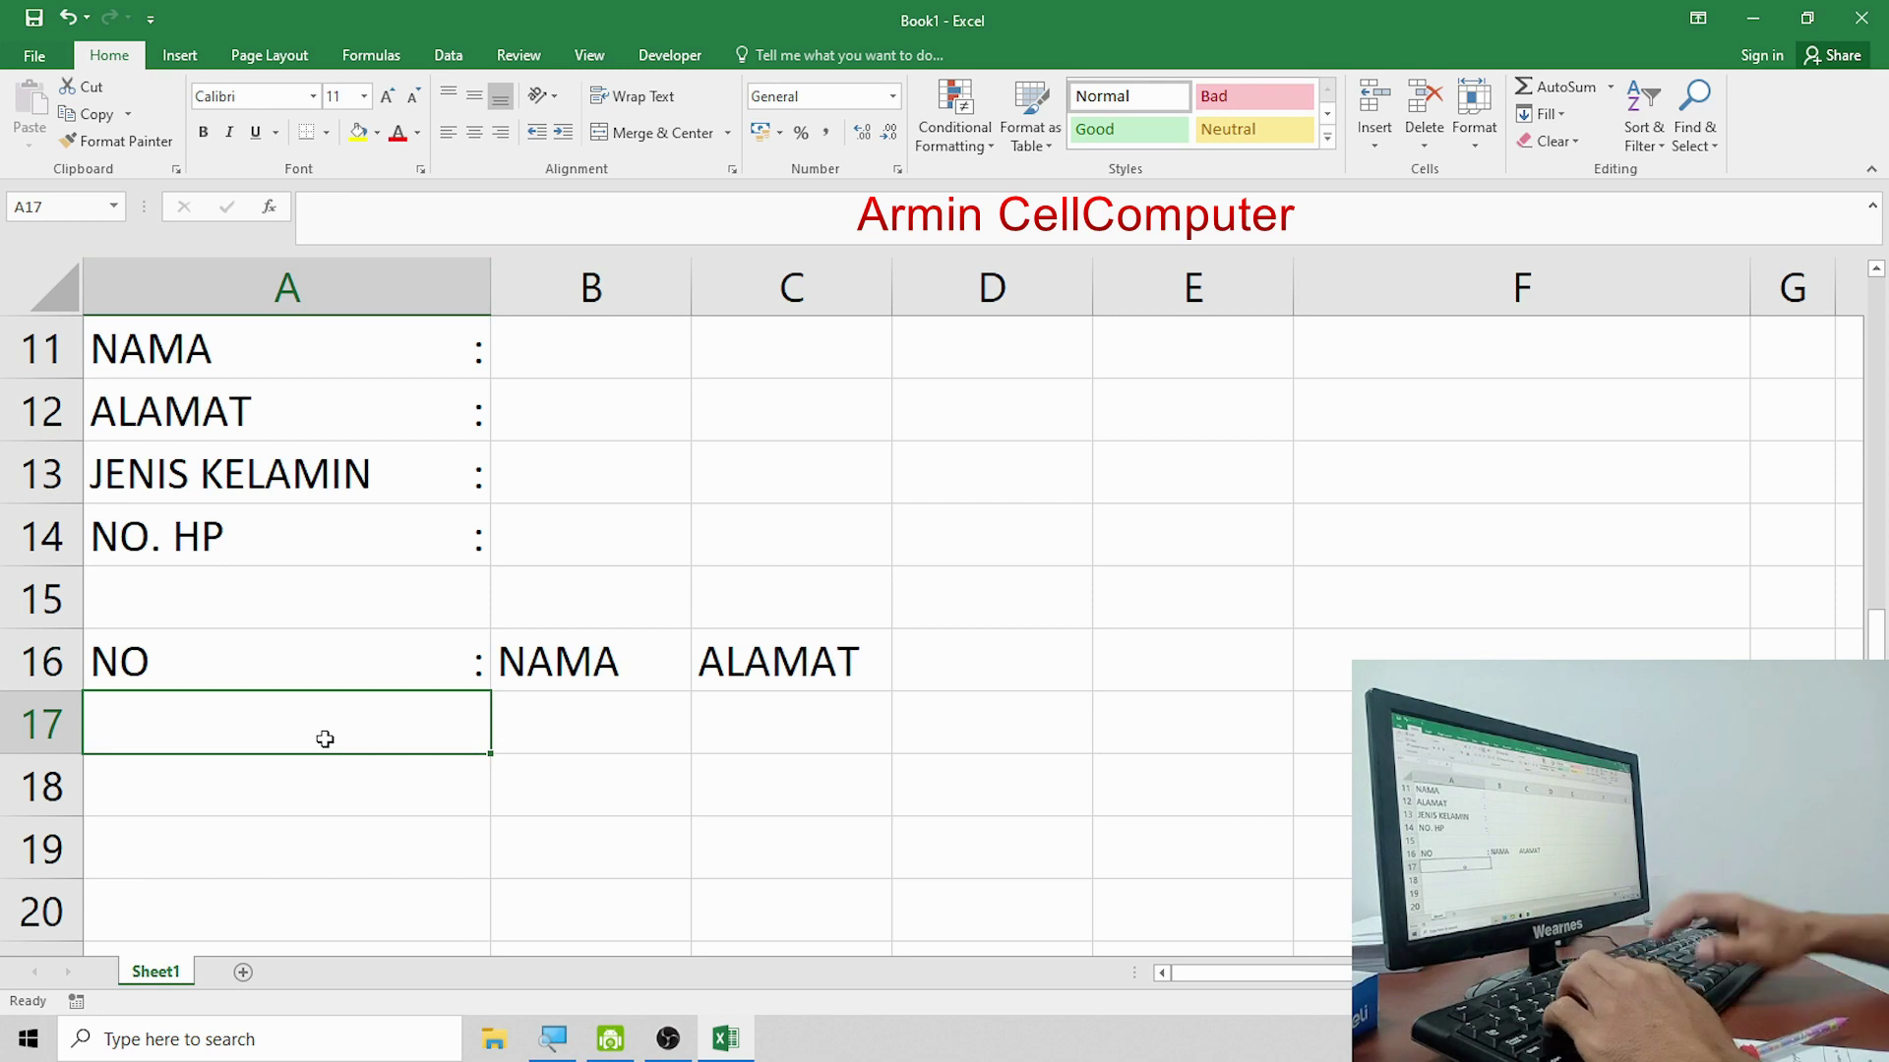
text(NO HP)
key(Return)
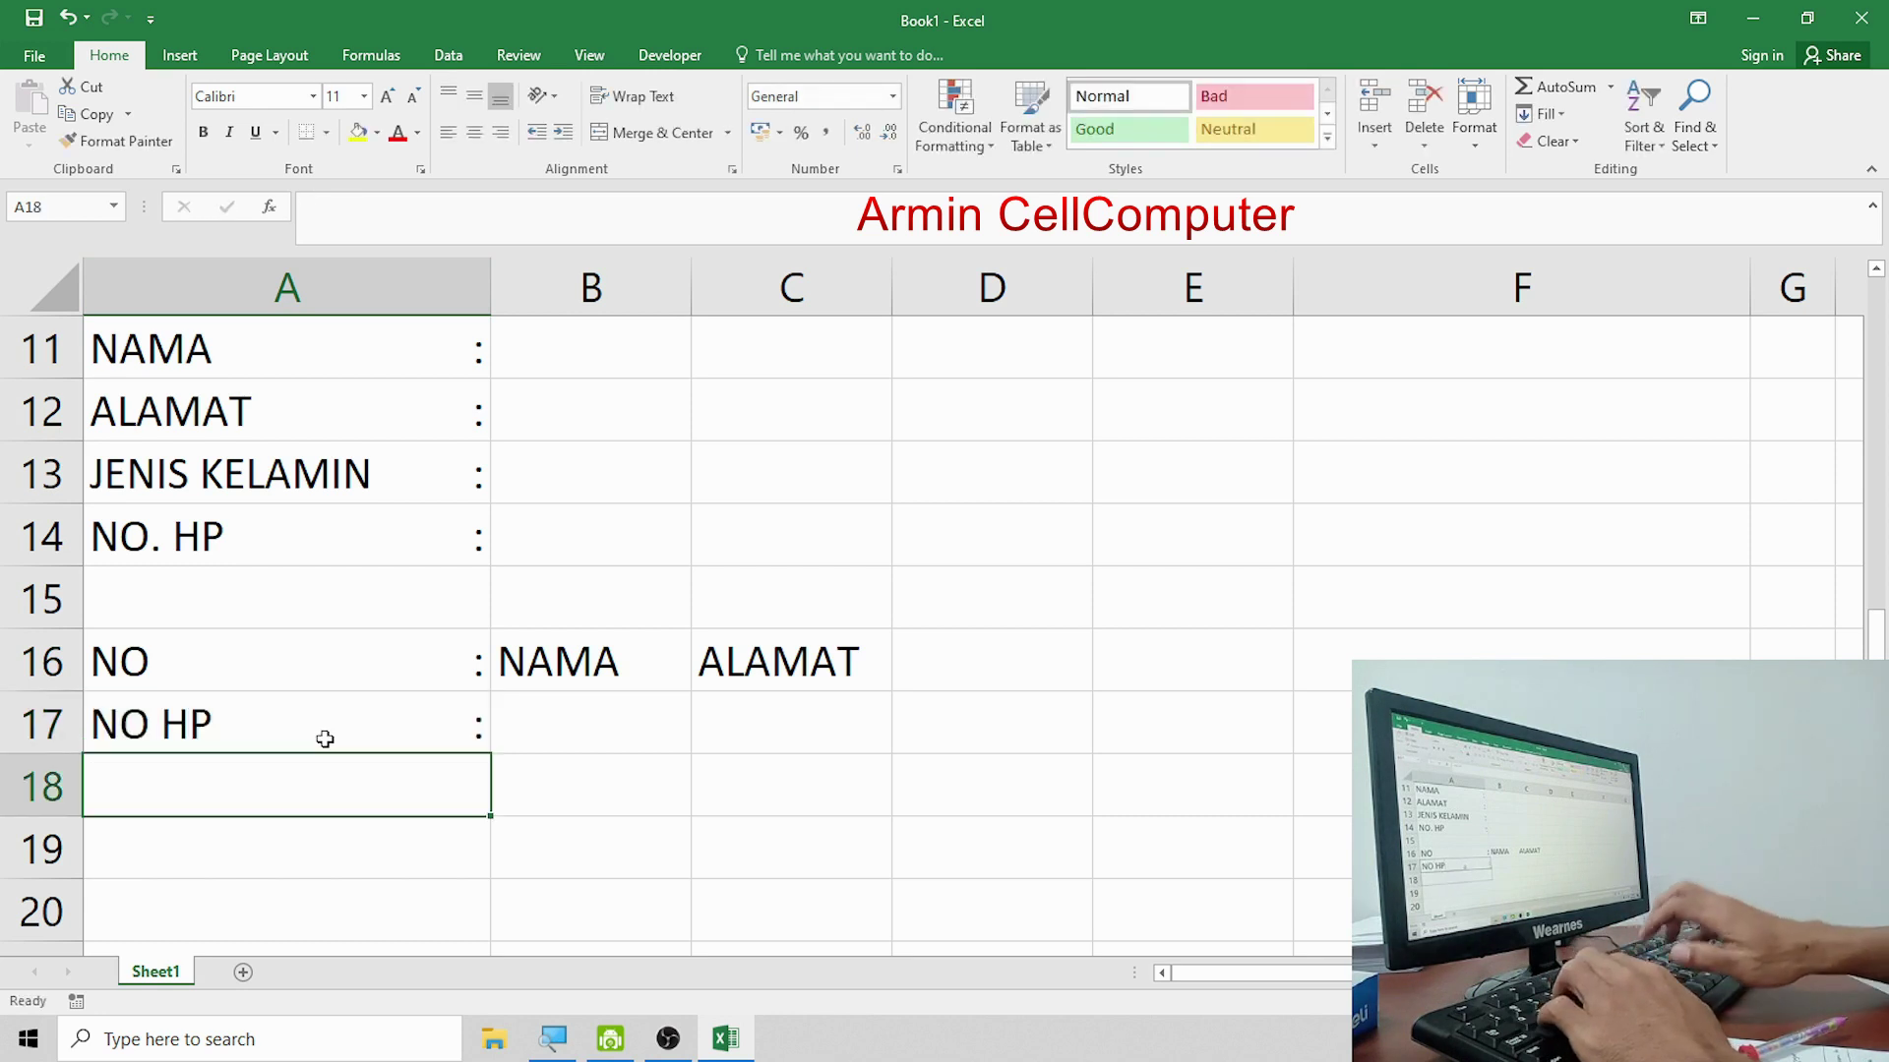
click(325, 739)
drag(347, 669, 360, 701)
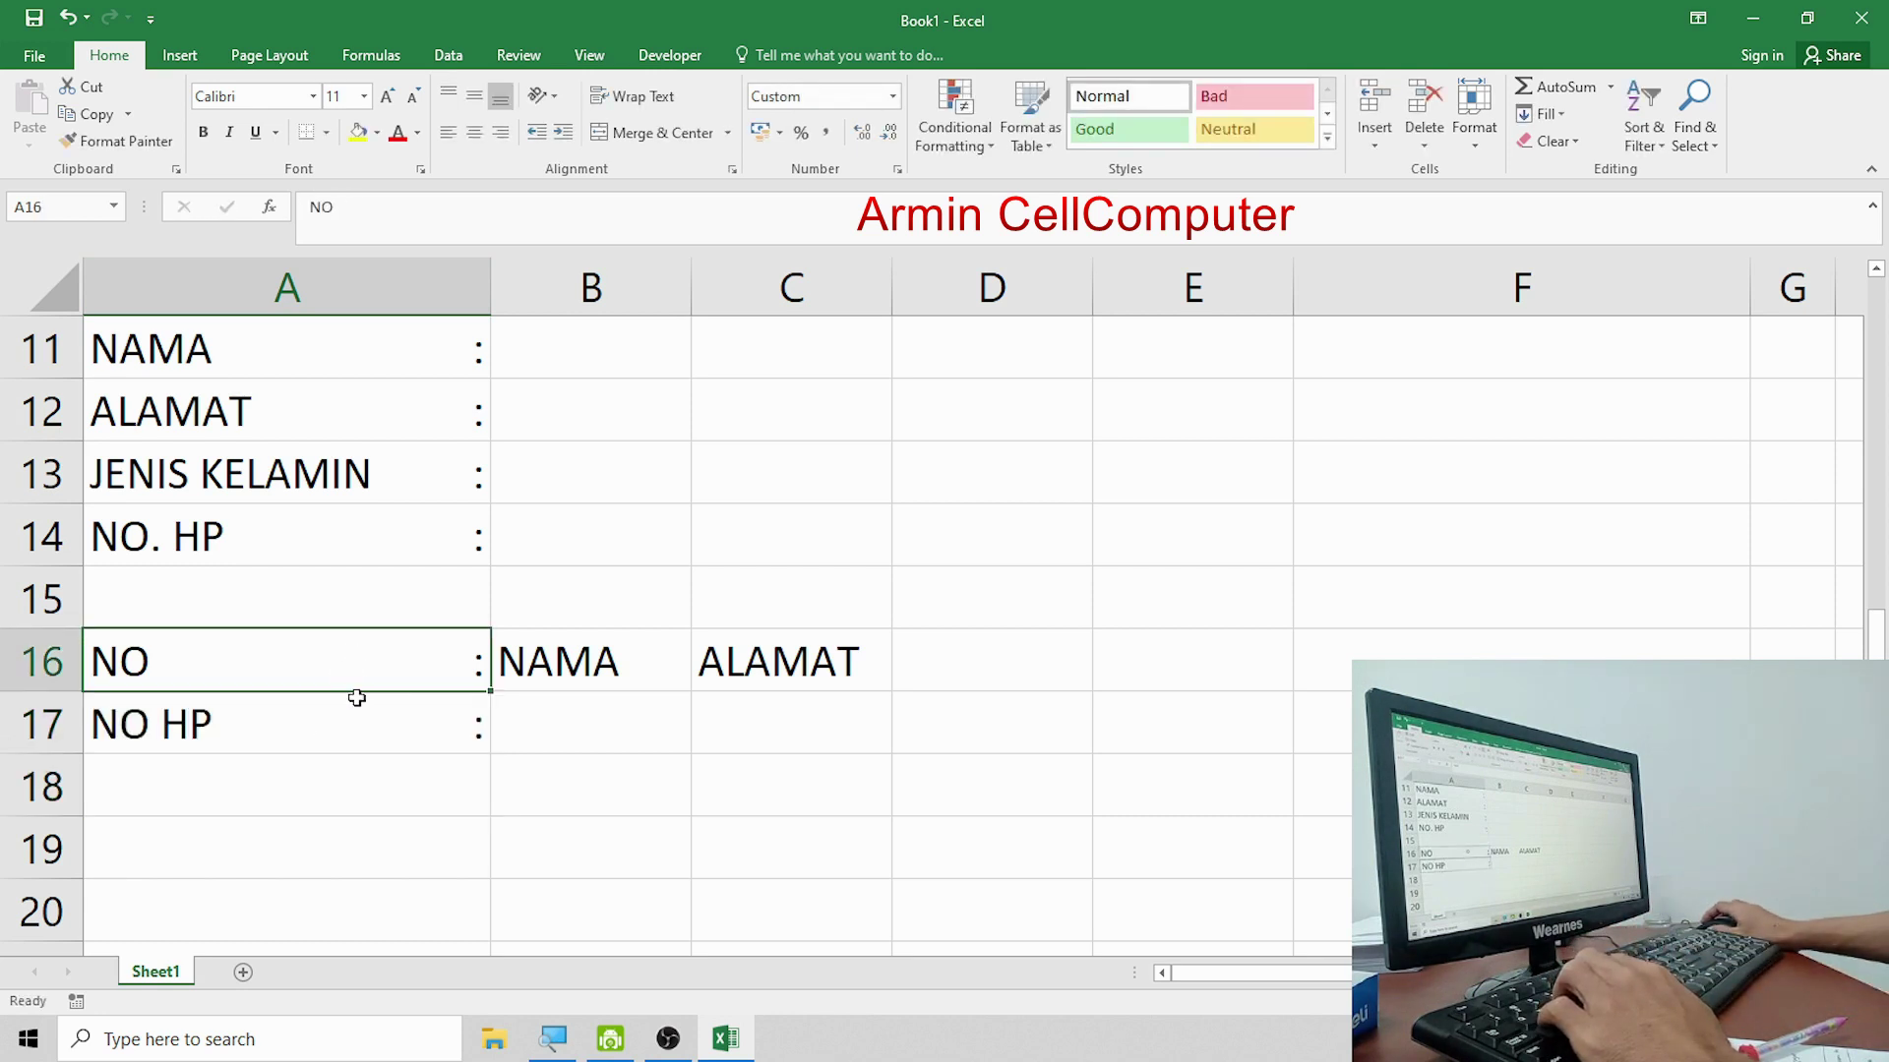
Reset cells A16:A17 from the custom colon format to General.
right_click(360, 699)
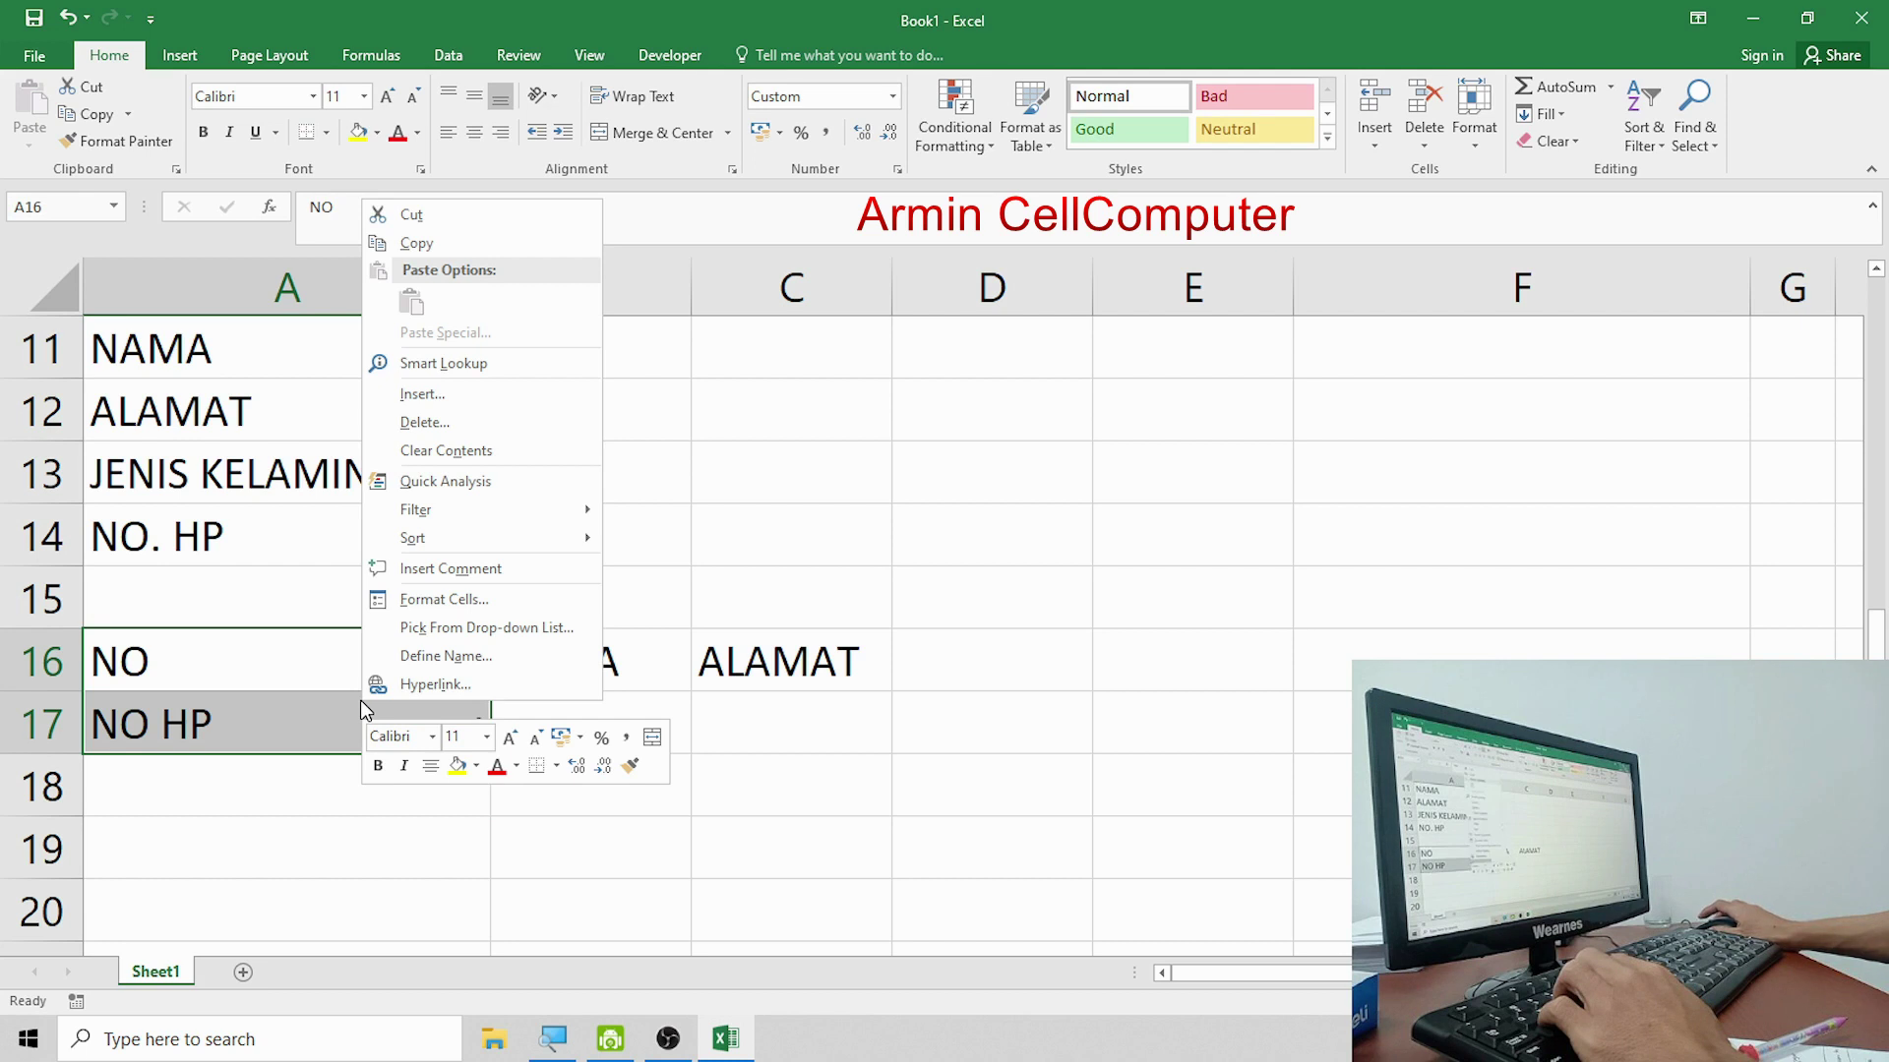
click(416, 600)
drag(341, 491, 280, 491)
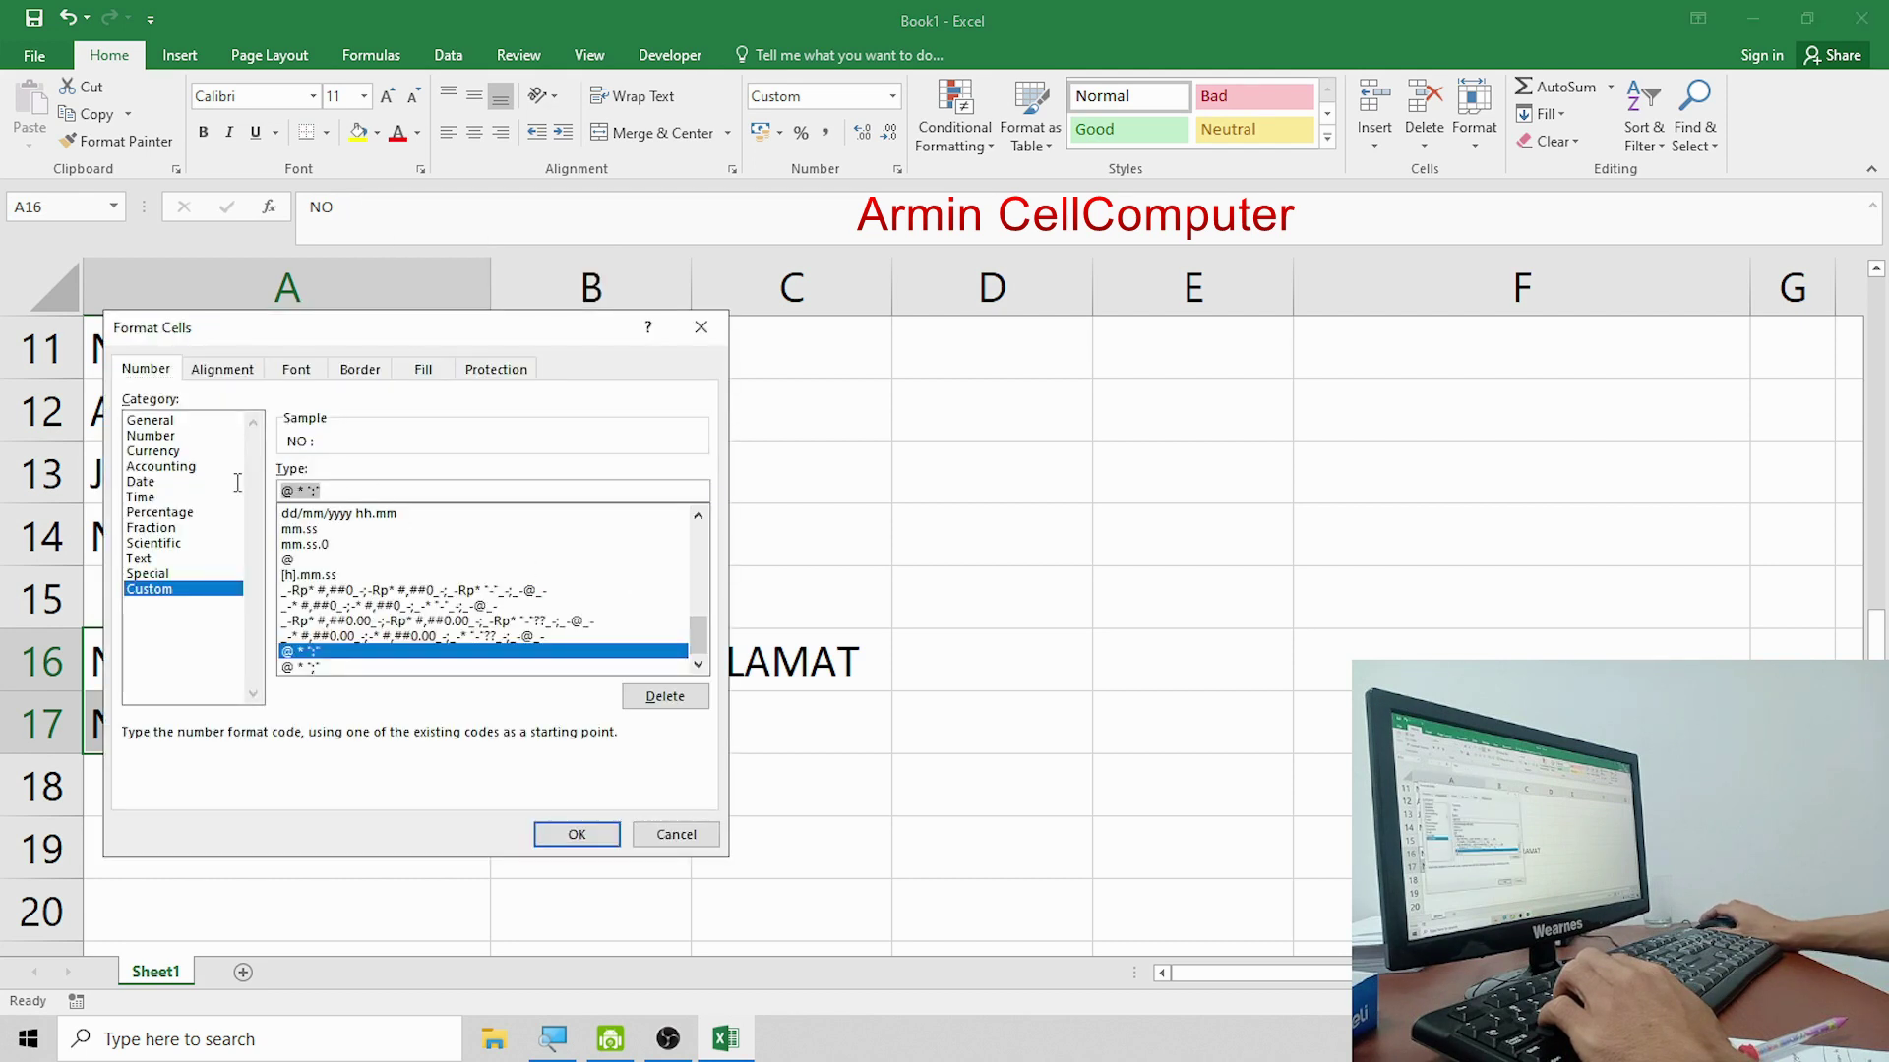
click(148, 420)
click(576, 834)
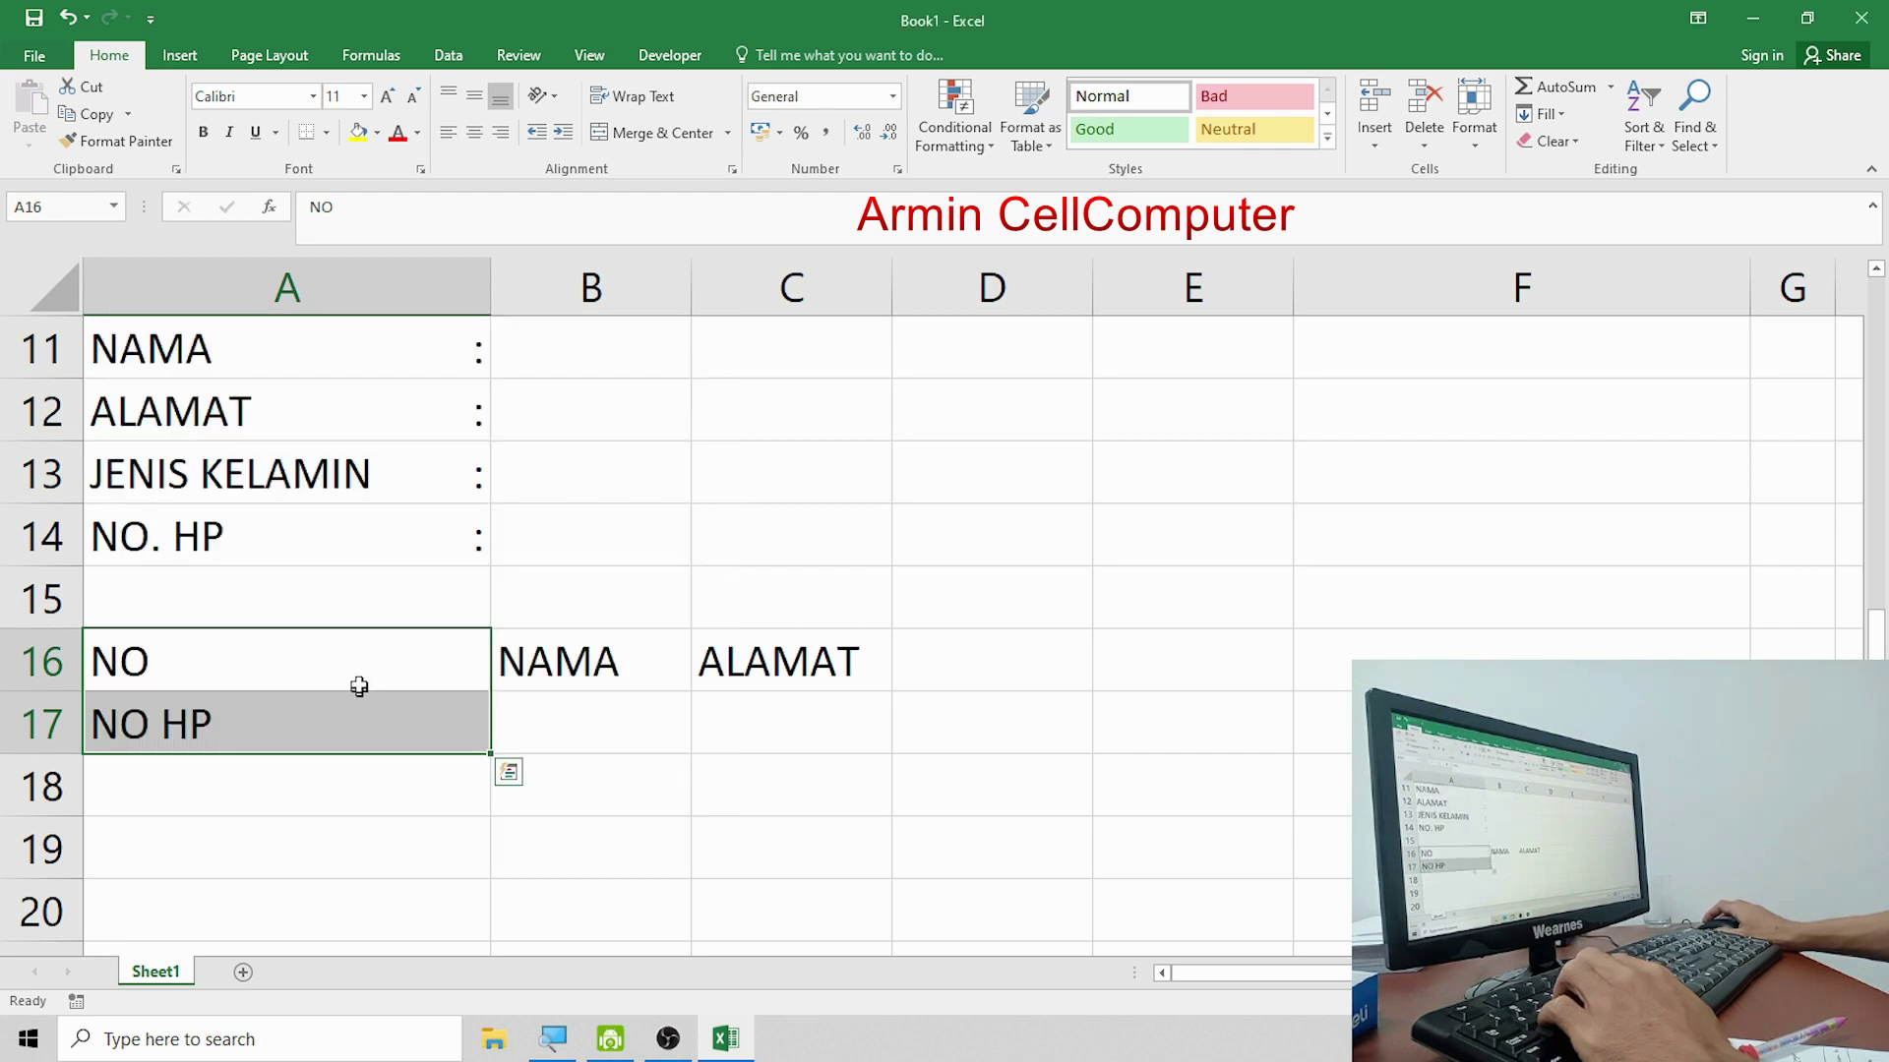
Inspect cells A16, A17 and the four label cells A11:A14.
click(421, 664)
click(442, 718)
click(443, 664)
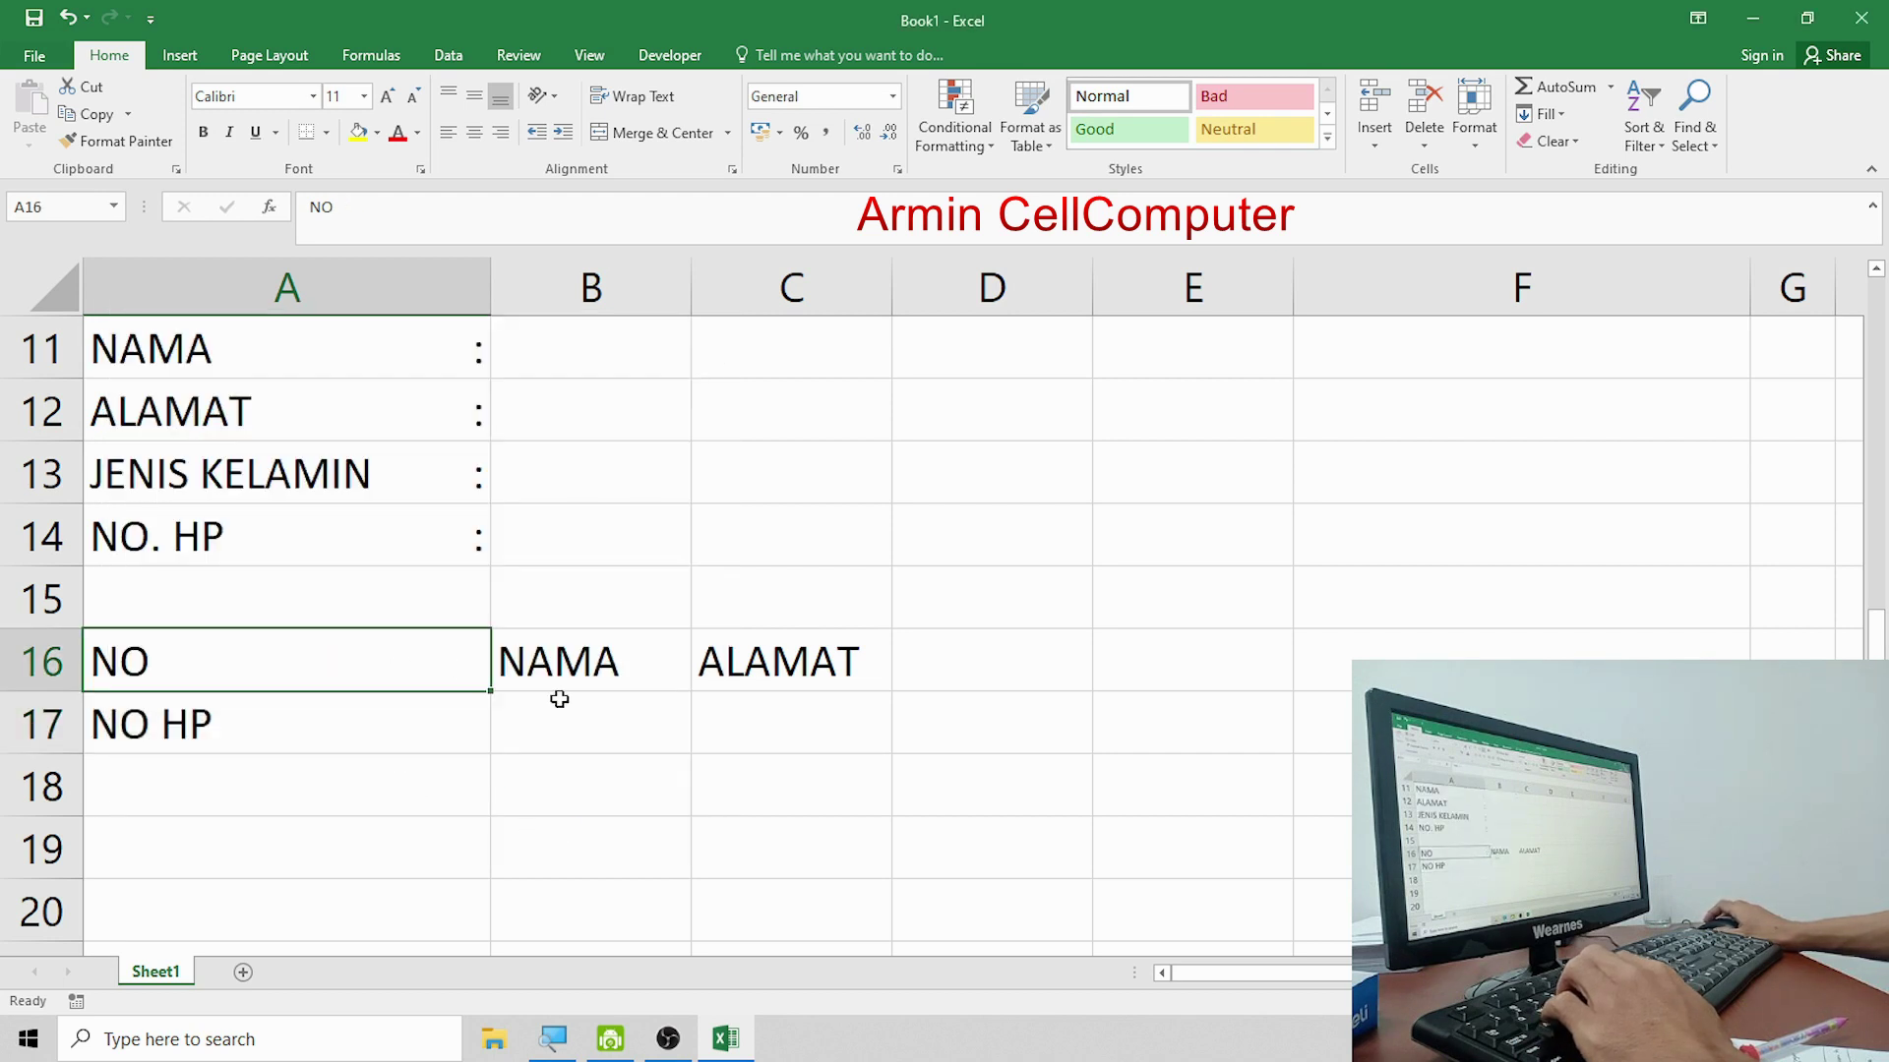
scroll(578, 740, up, 1)
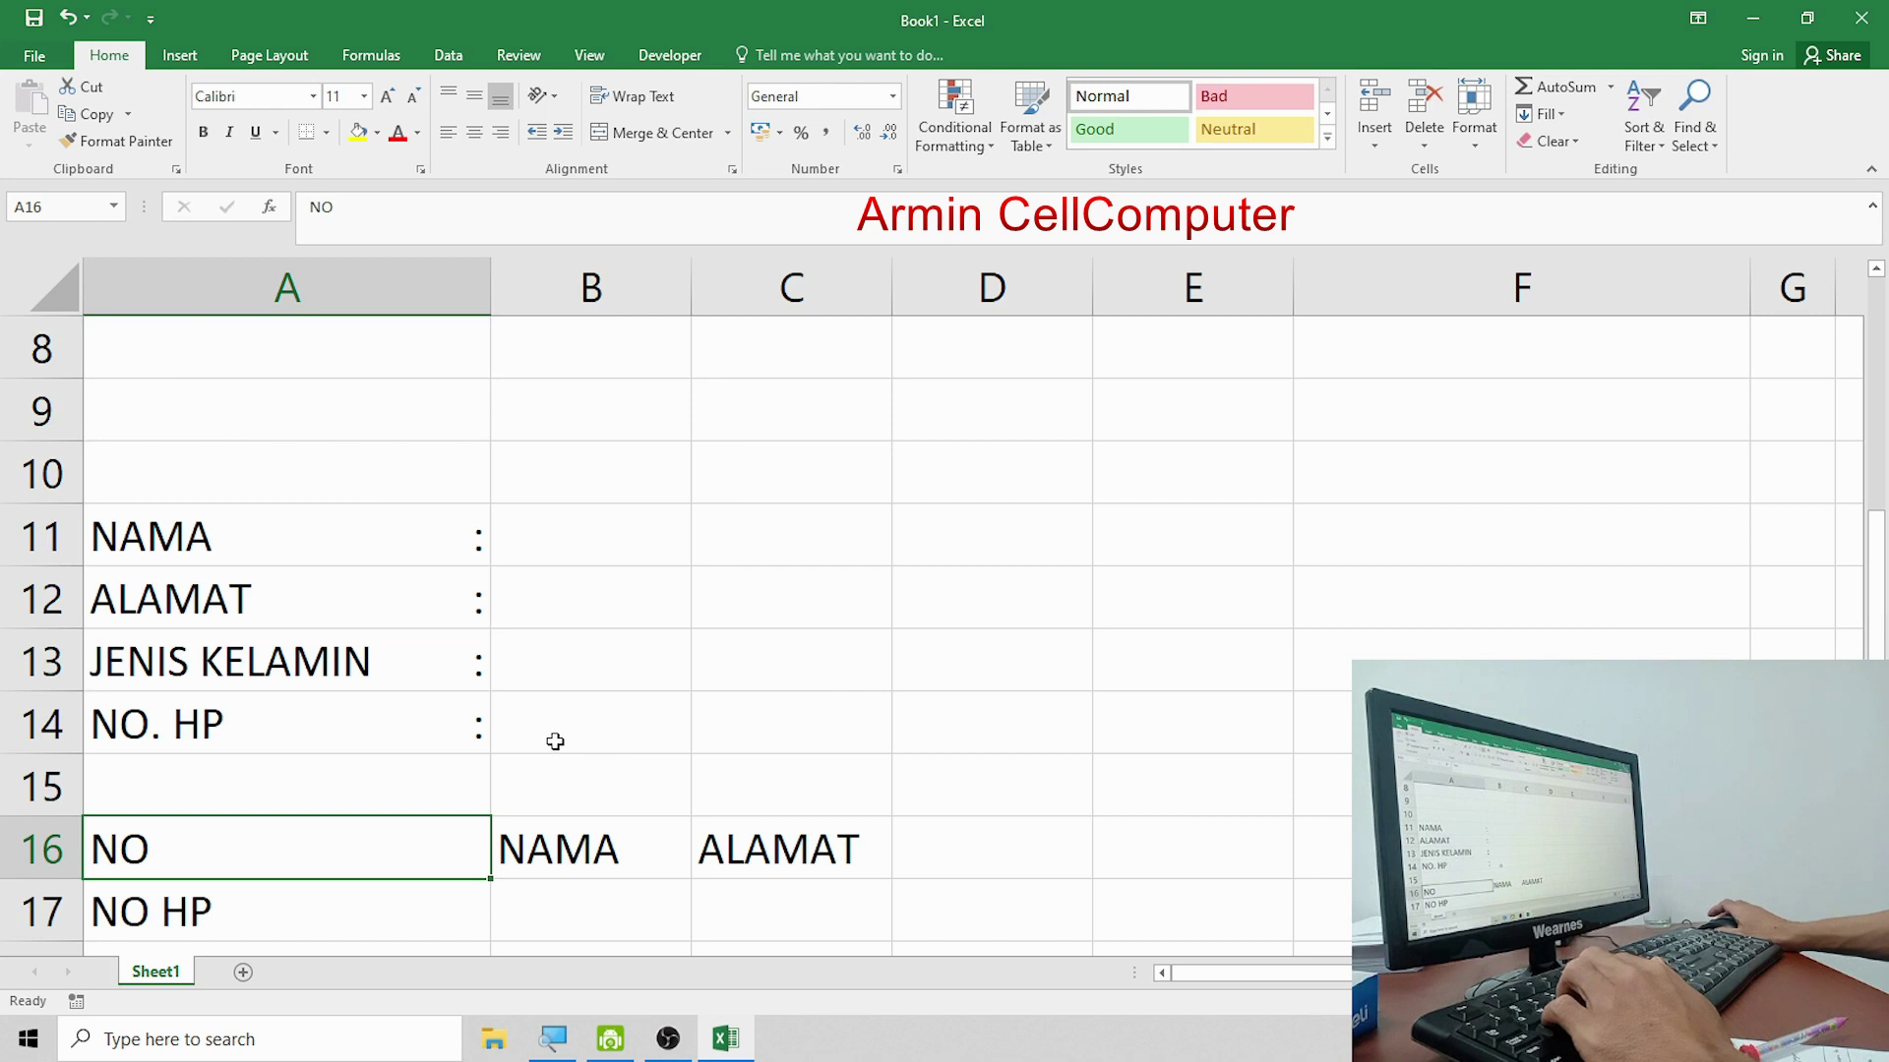
scroll(555, 741, down, 1)
drag(442, 353, 439, 536)
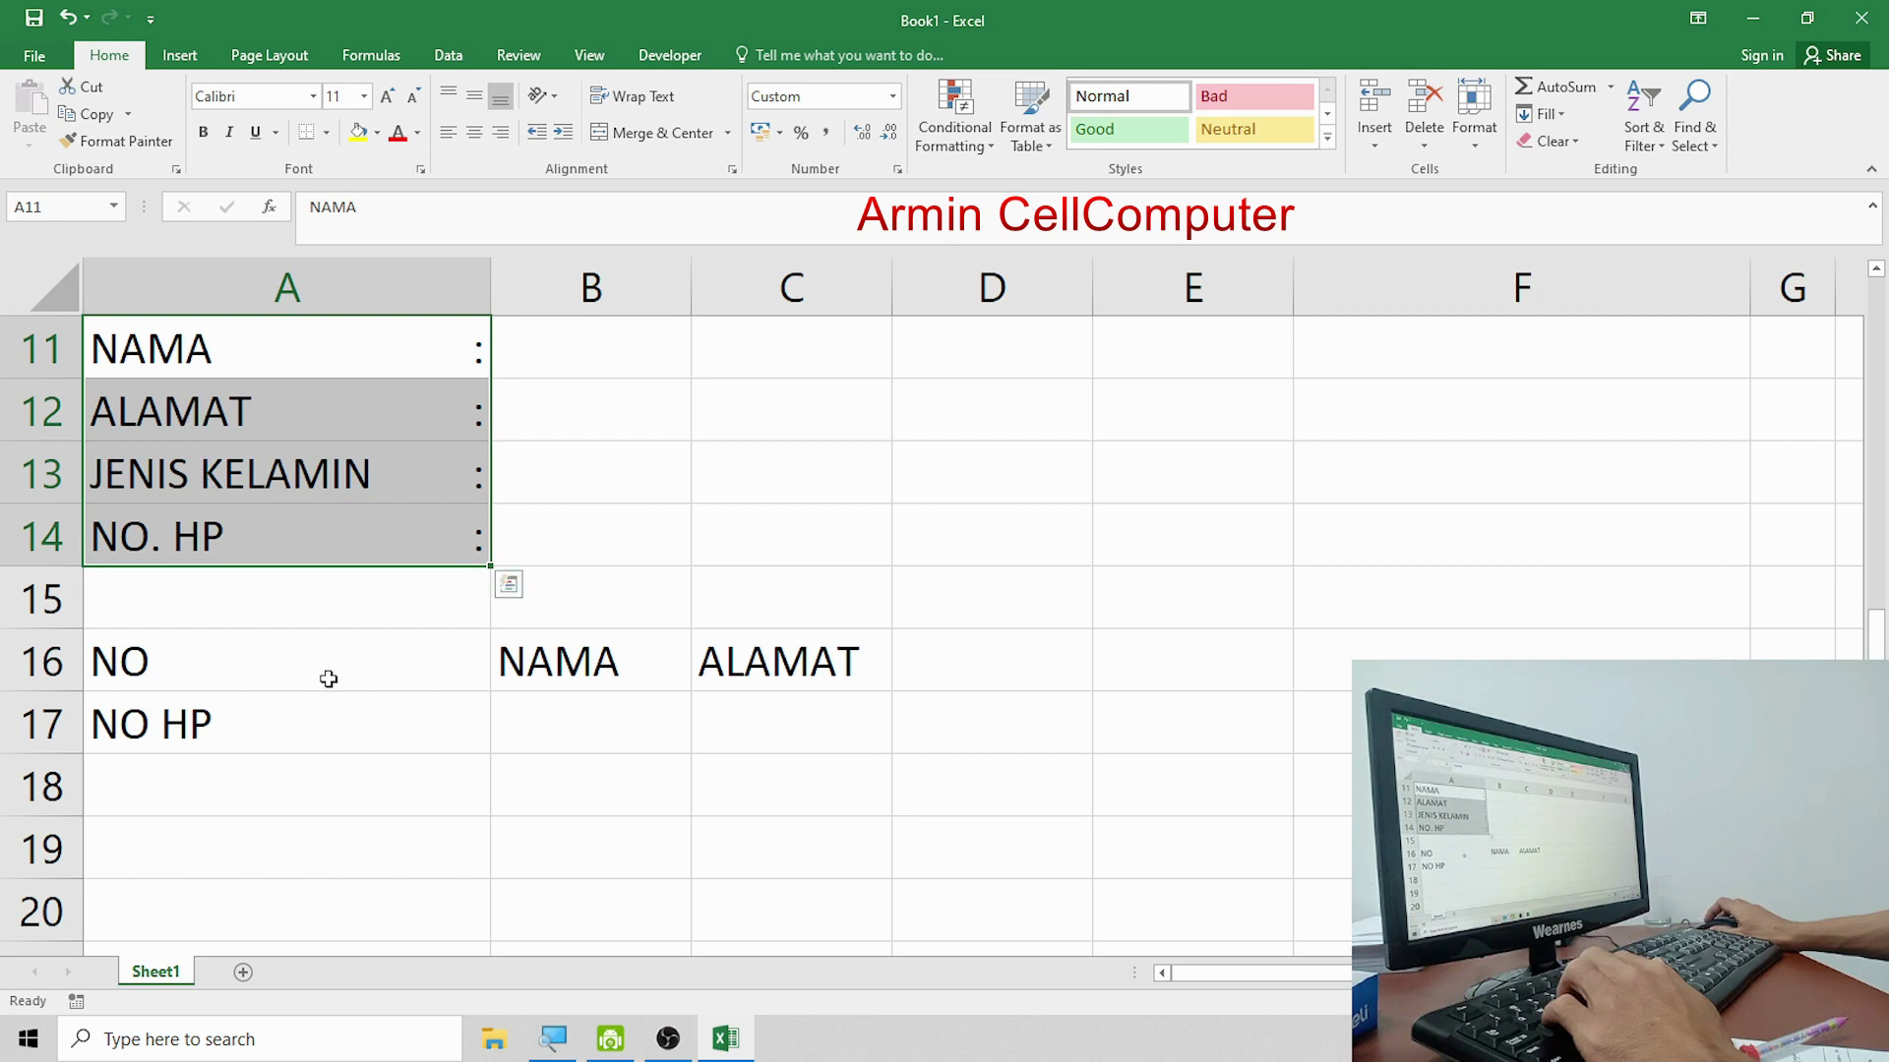
click(272, 682)
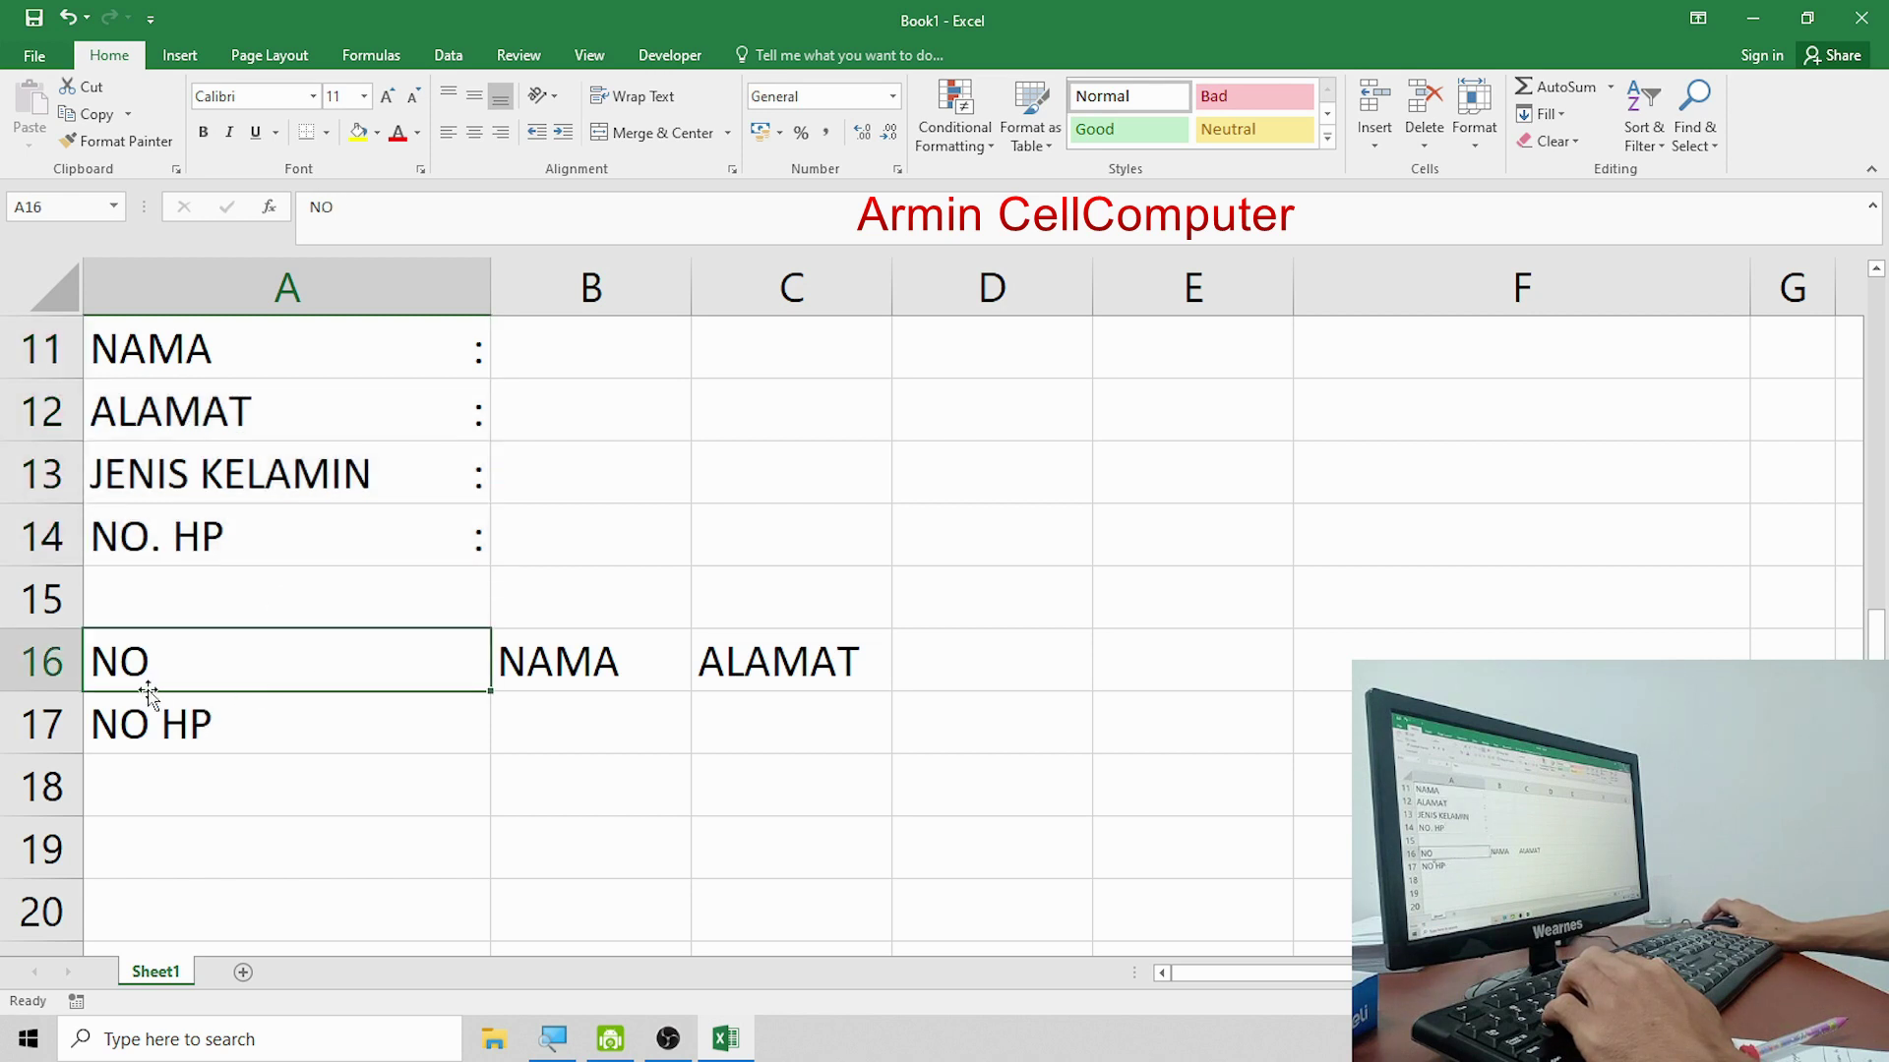
click(162, 724)
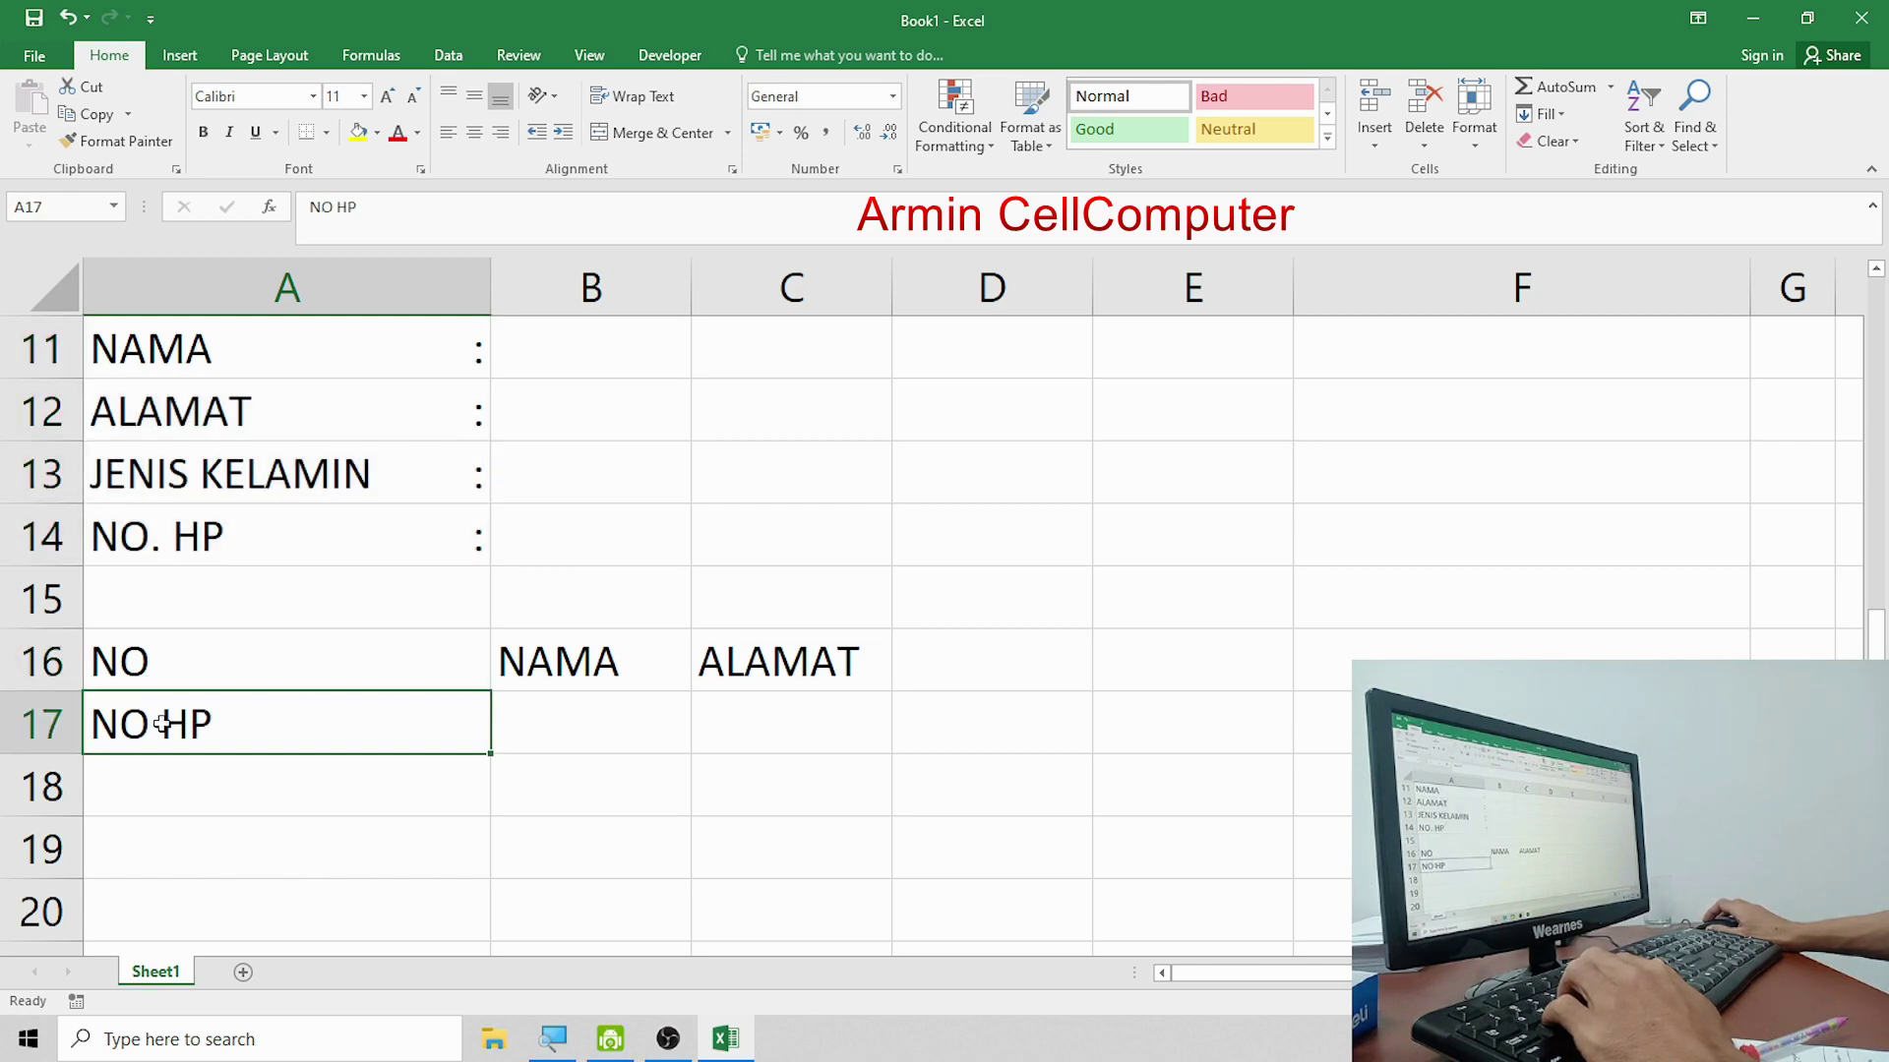
Delete row 17 containing NO HP.
right_click(69, 728)
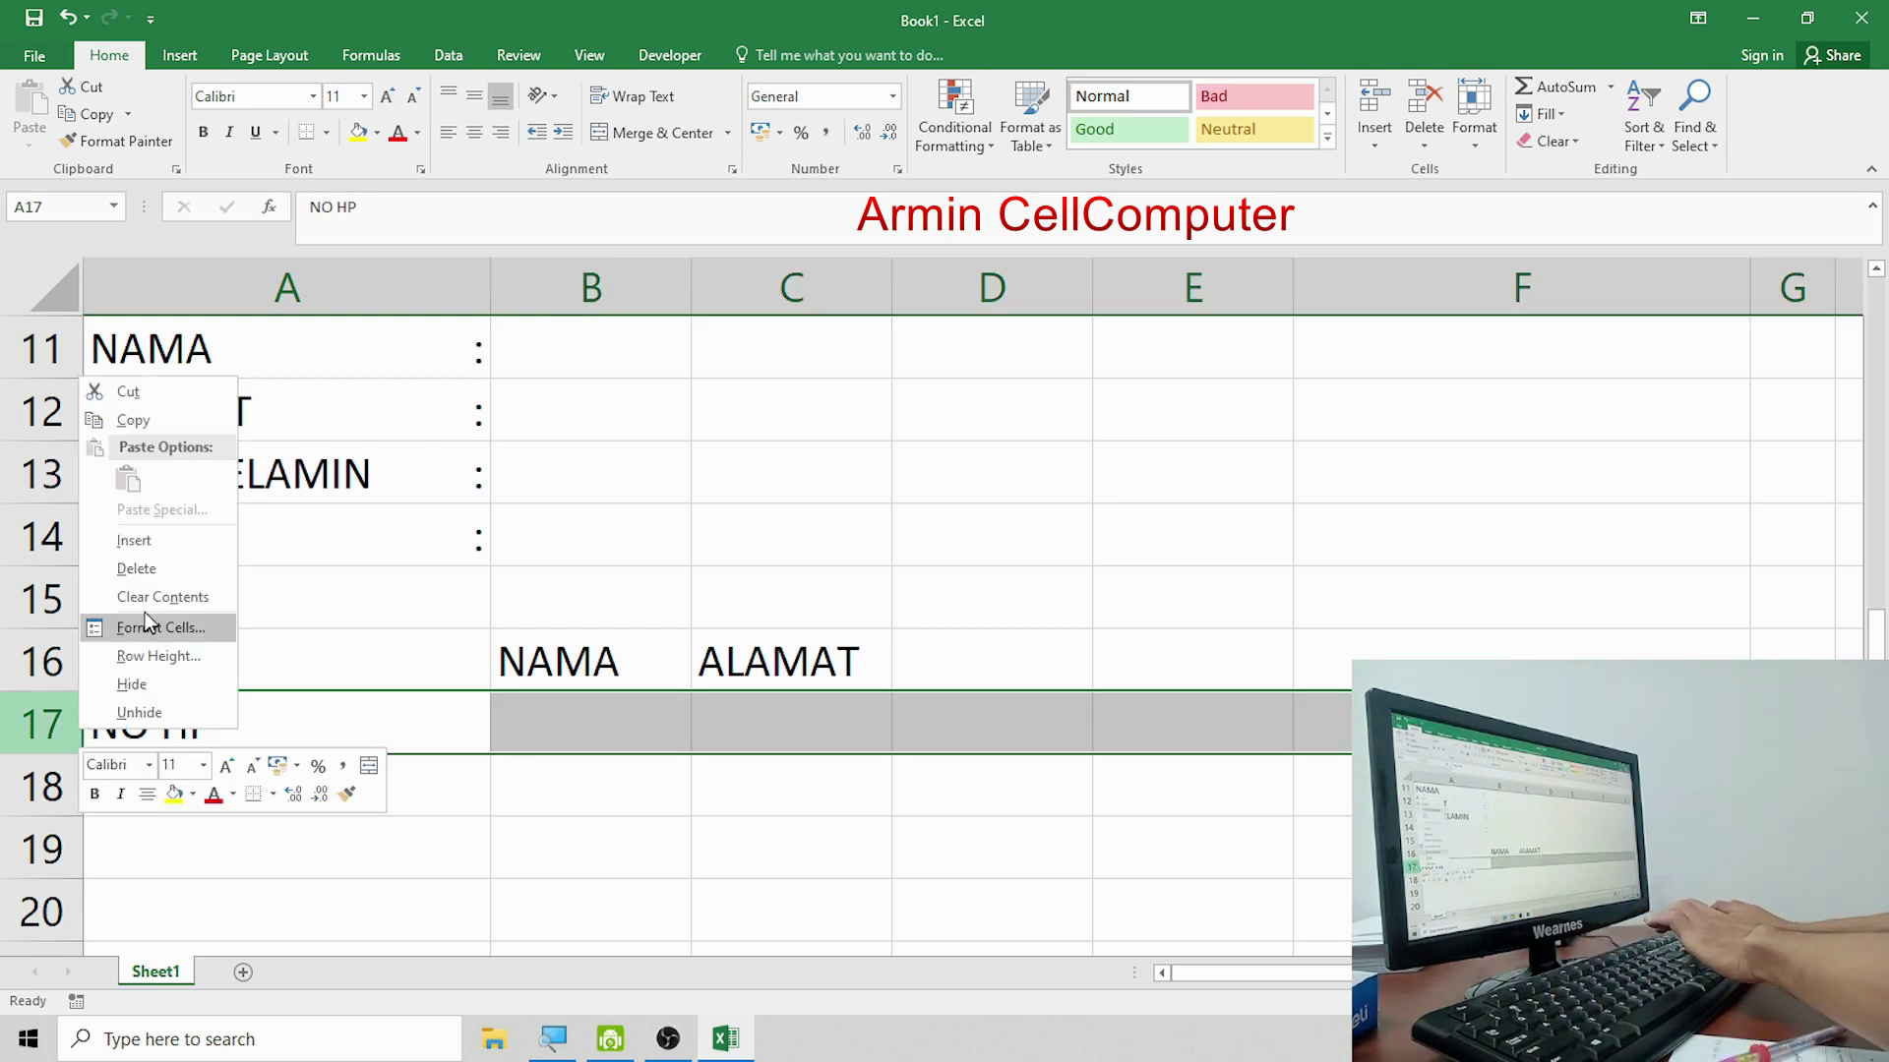
click(136, 568)
click(164, 746)
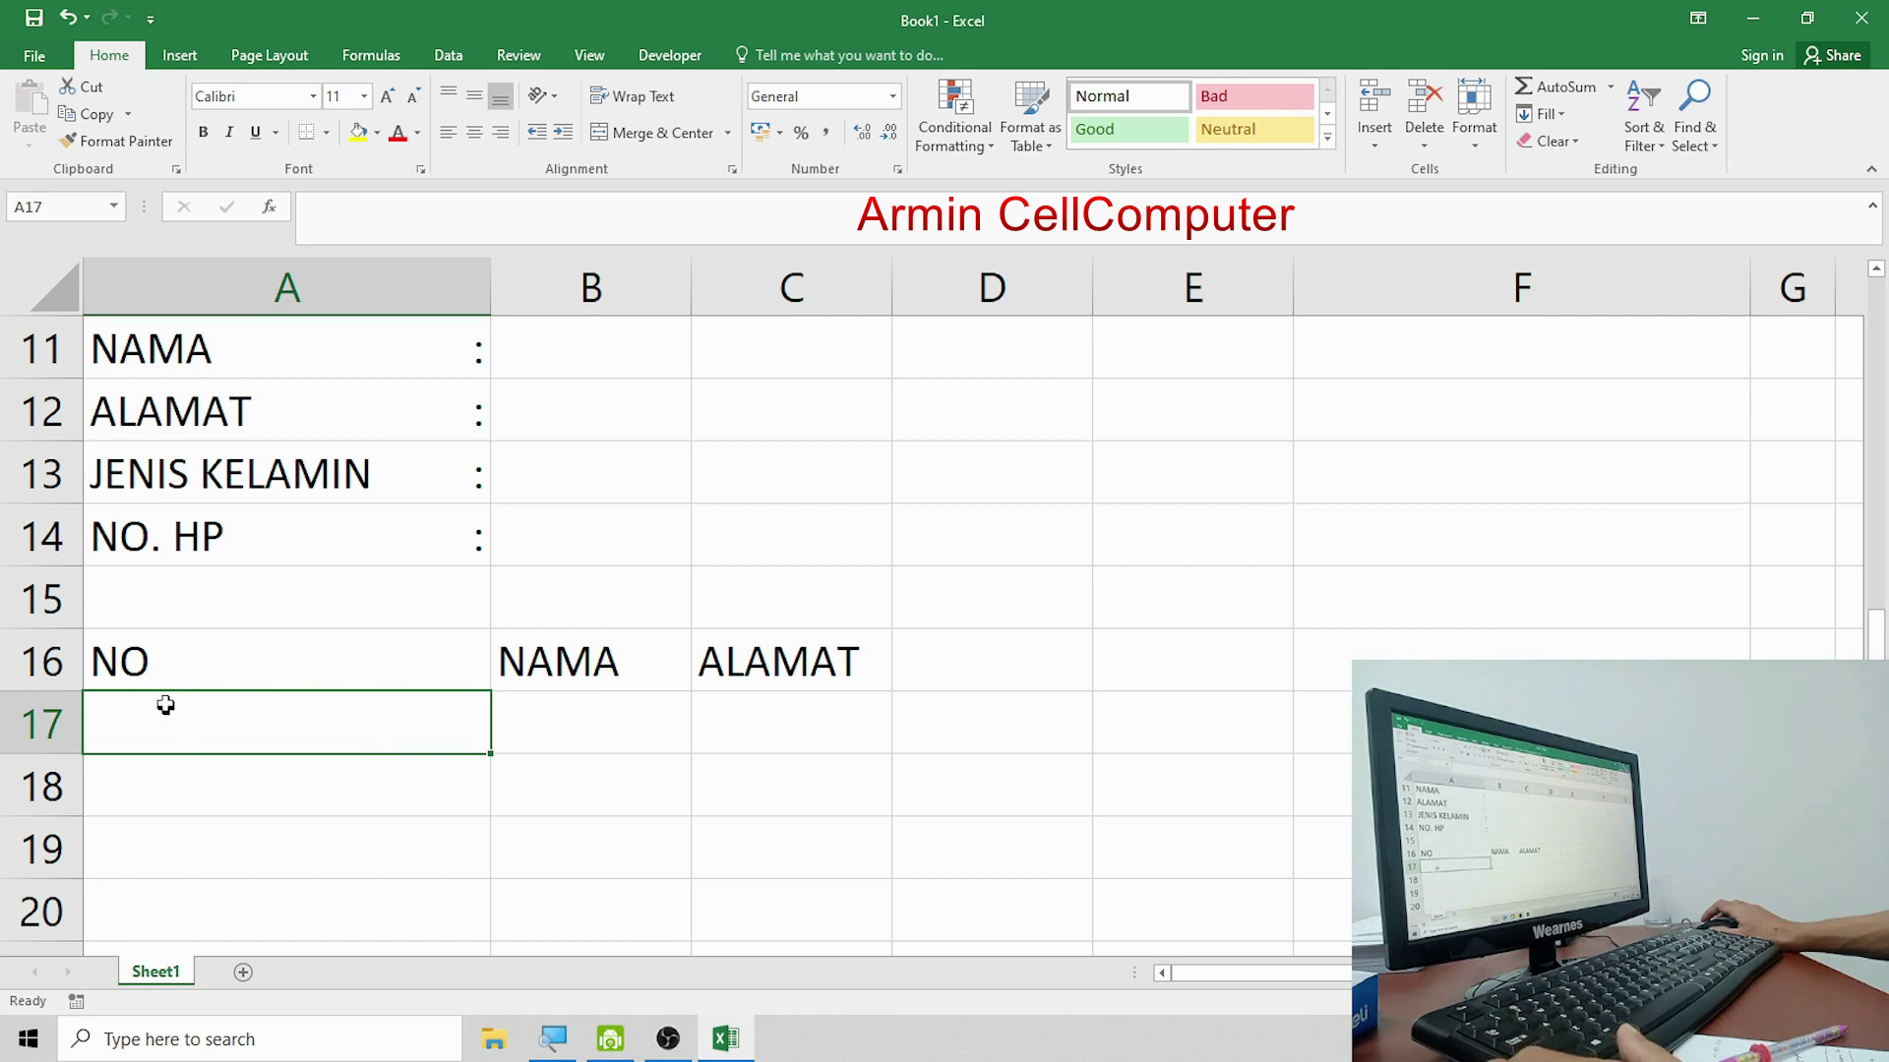
Narrow column A sharply and check the NAMA and ALAMAT labels.
click(164, 667)
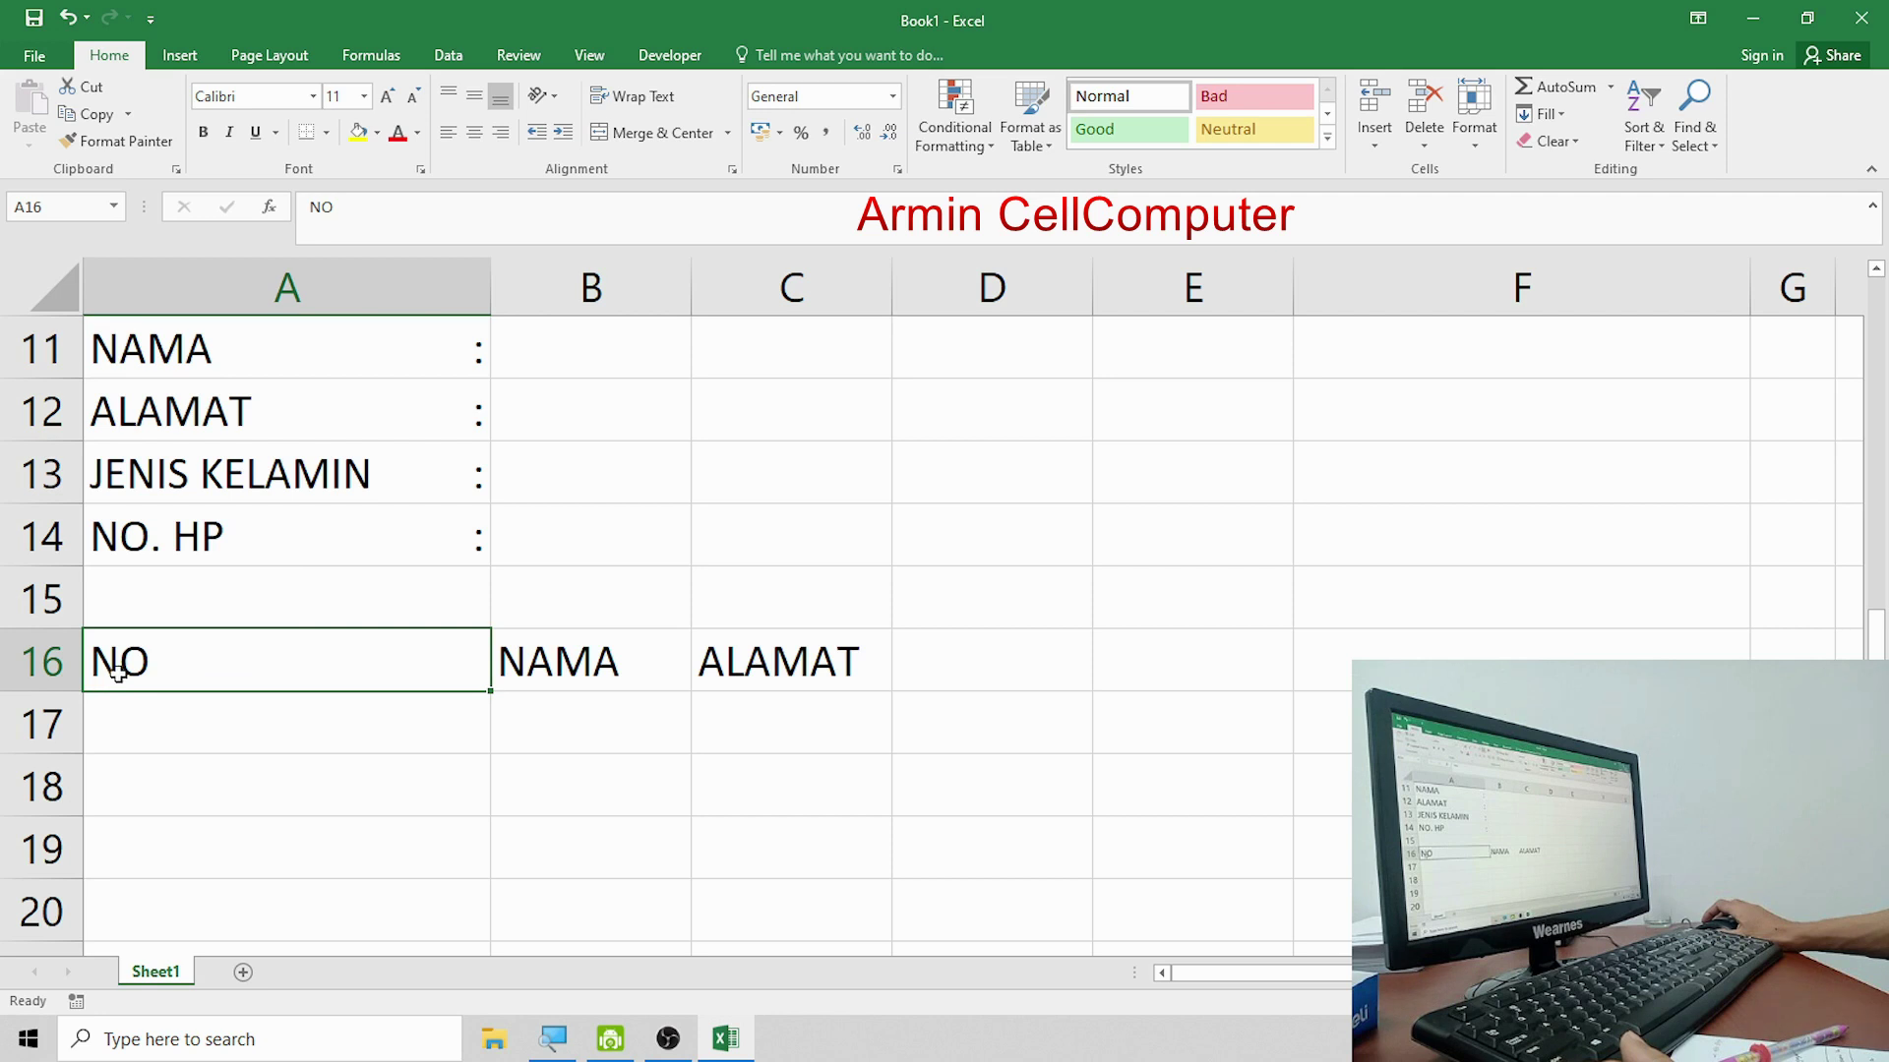
drag(490, 287, 162, 441)
scroll(141, 441, up, 1)
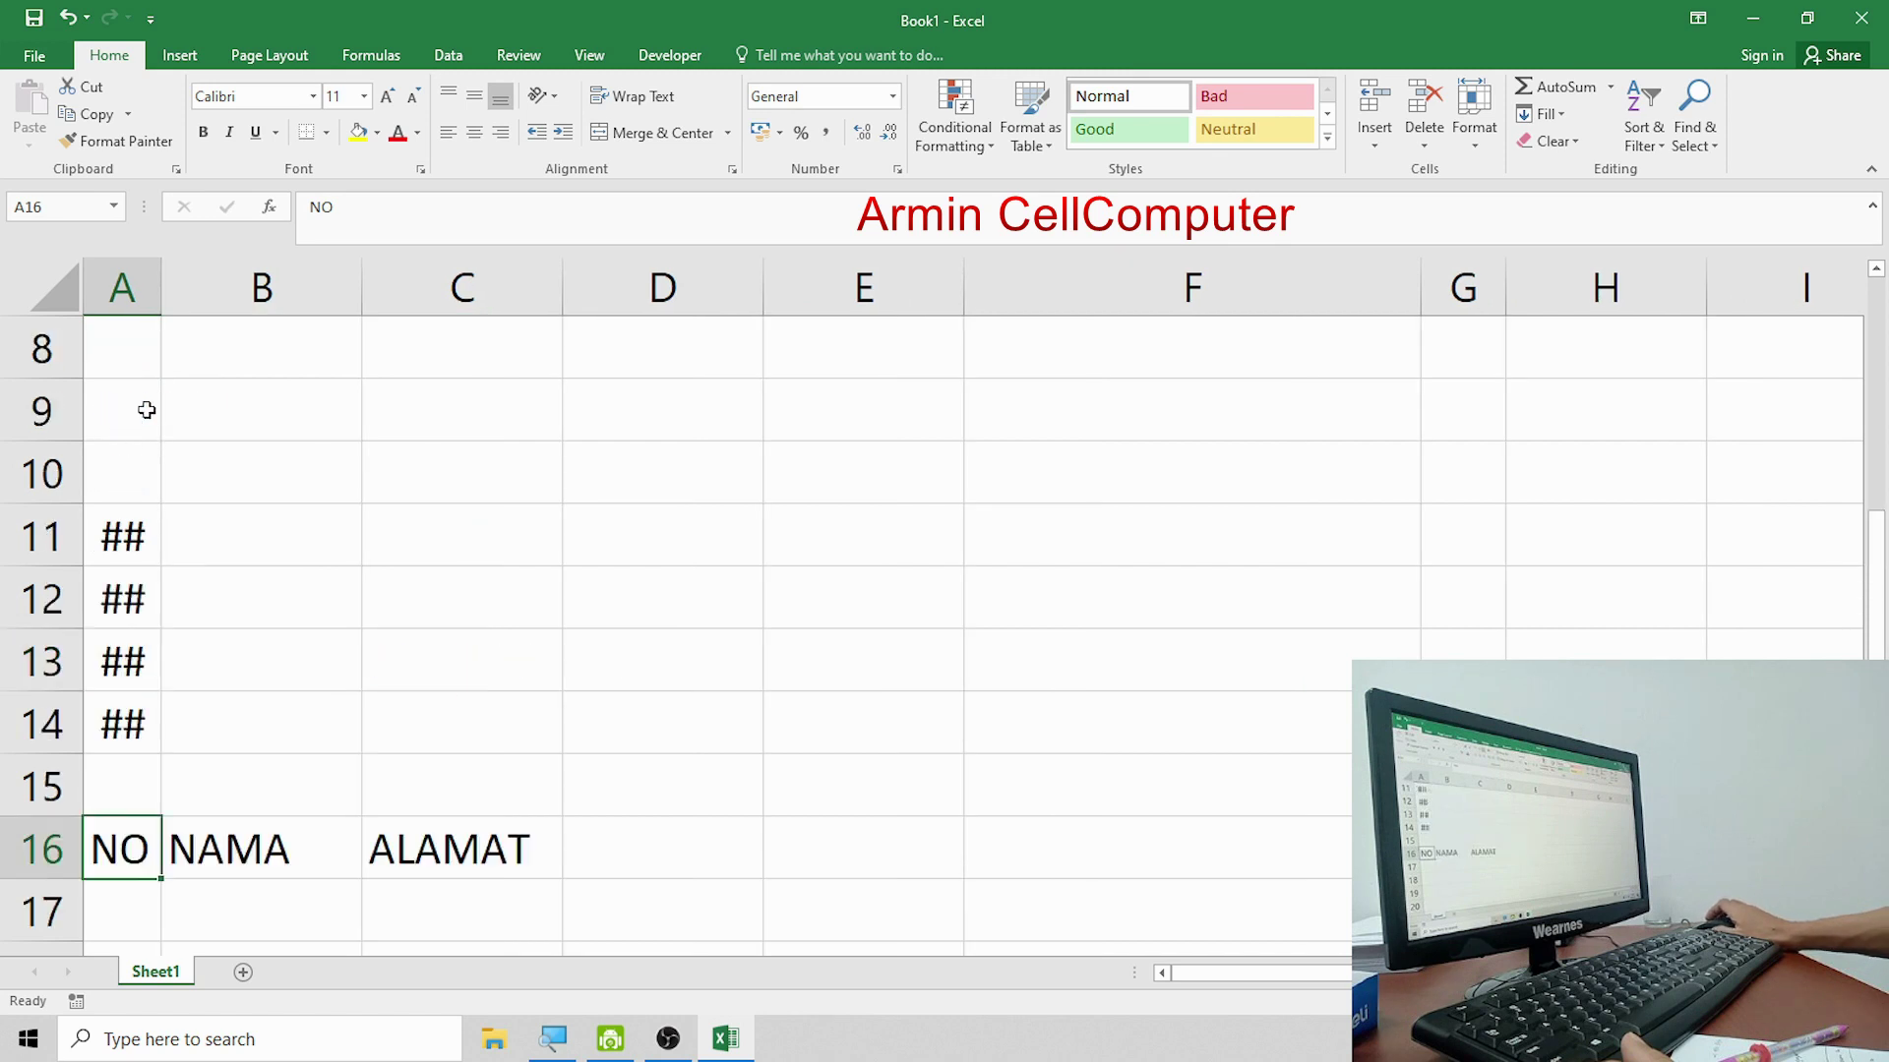
drag(142, 531, 139, 721)
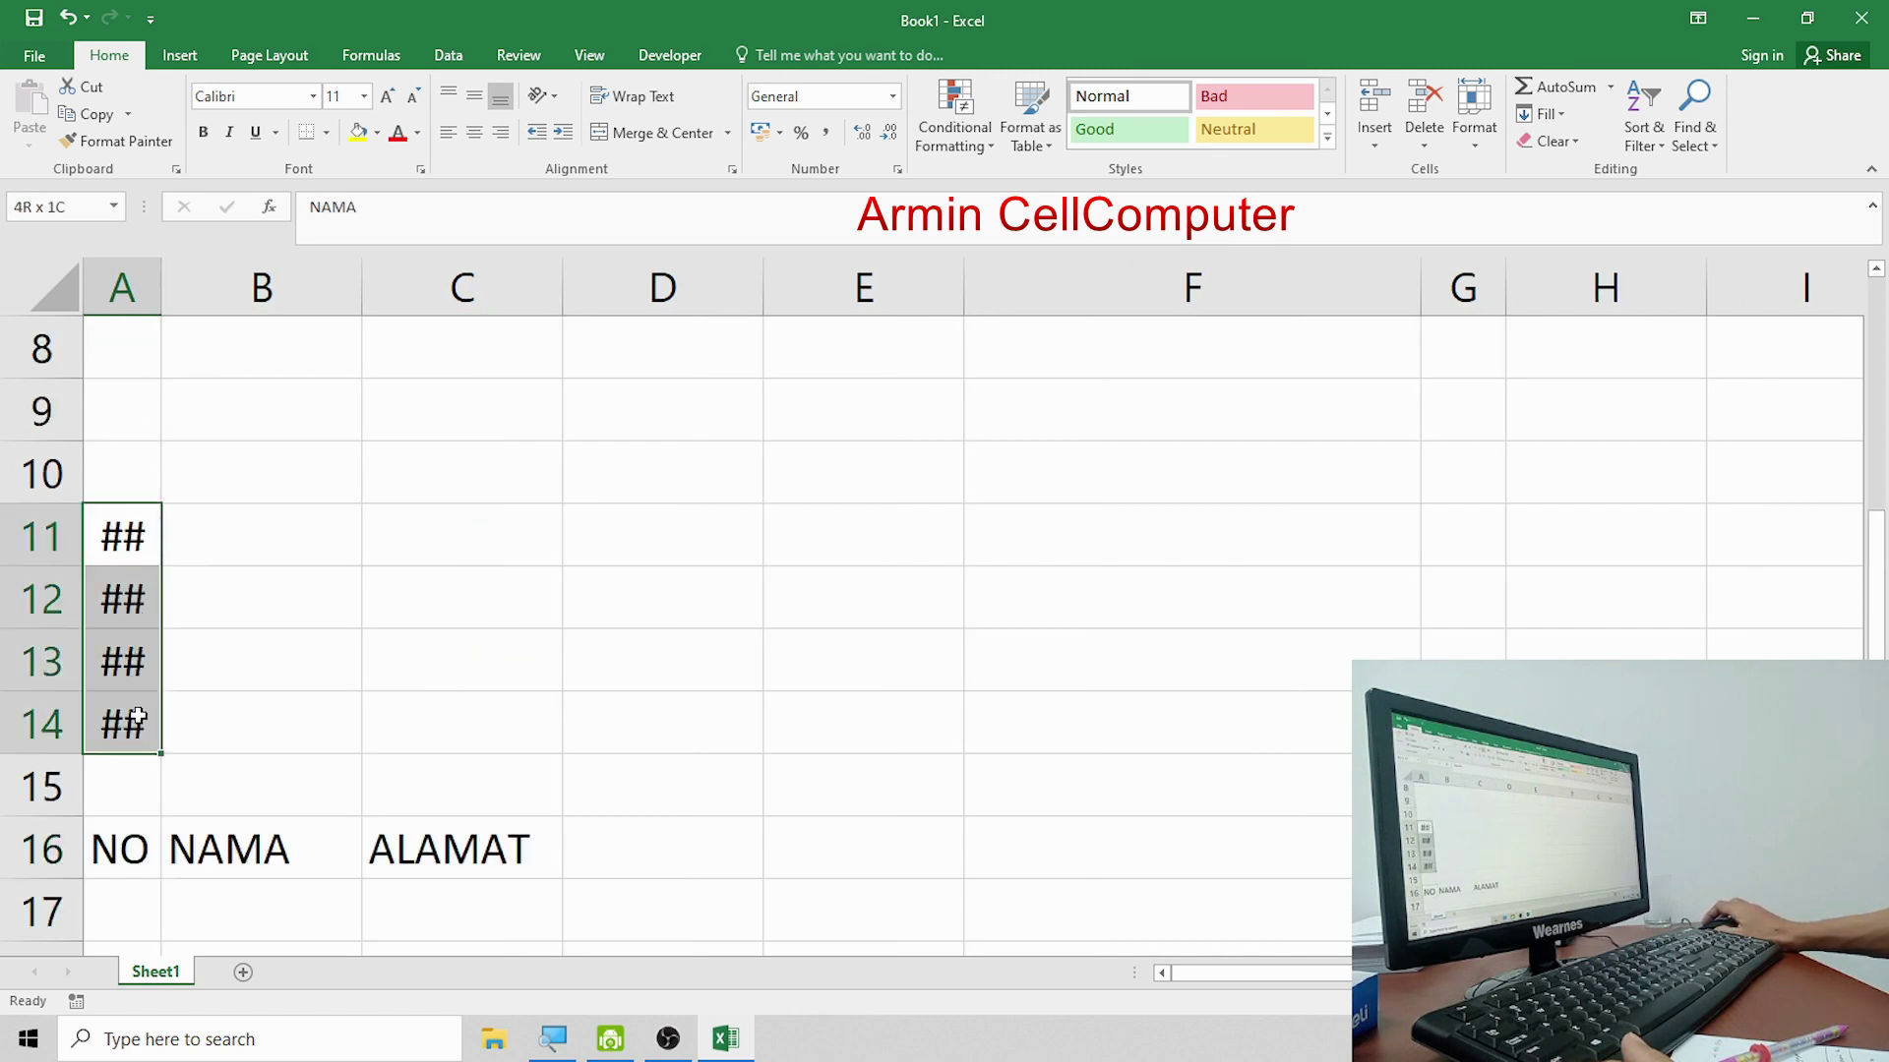
click(125, 583)
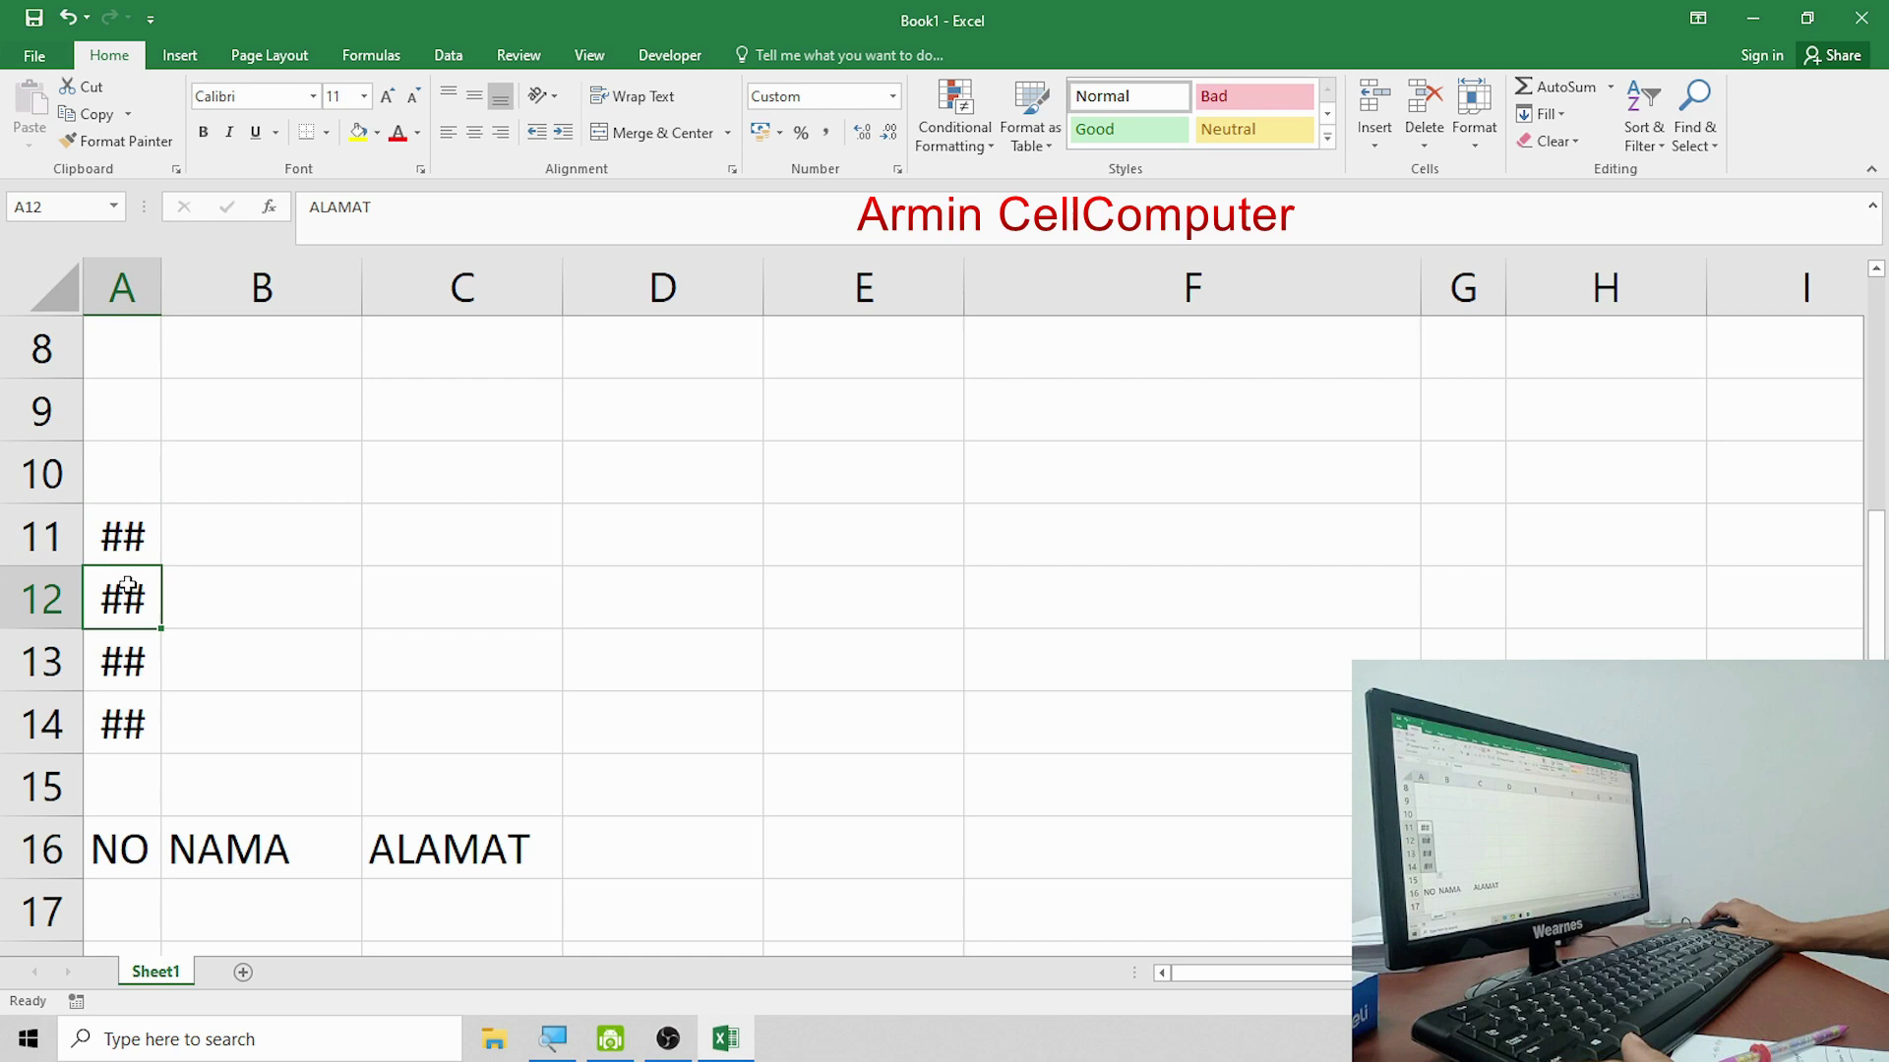
click(122, 513)
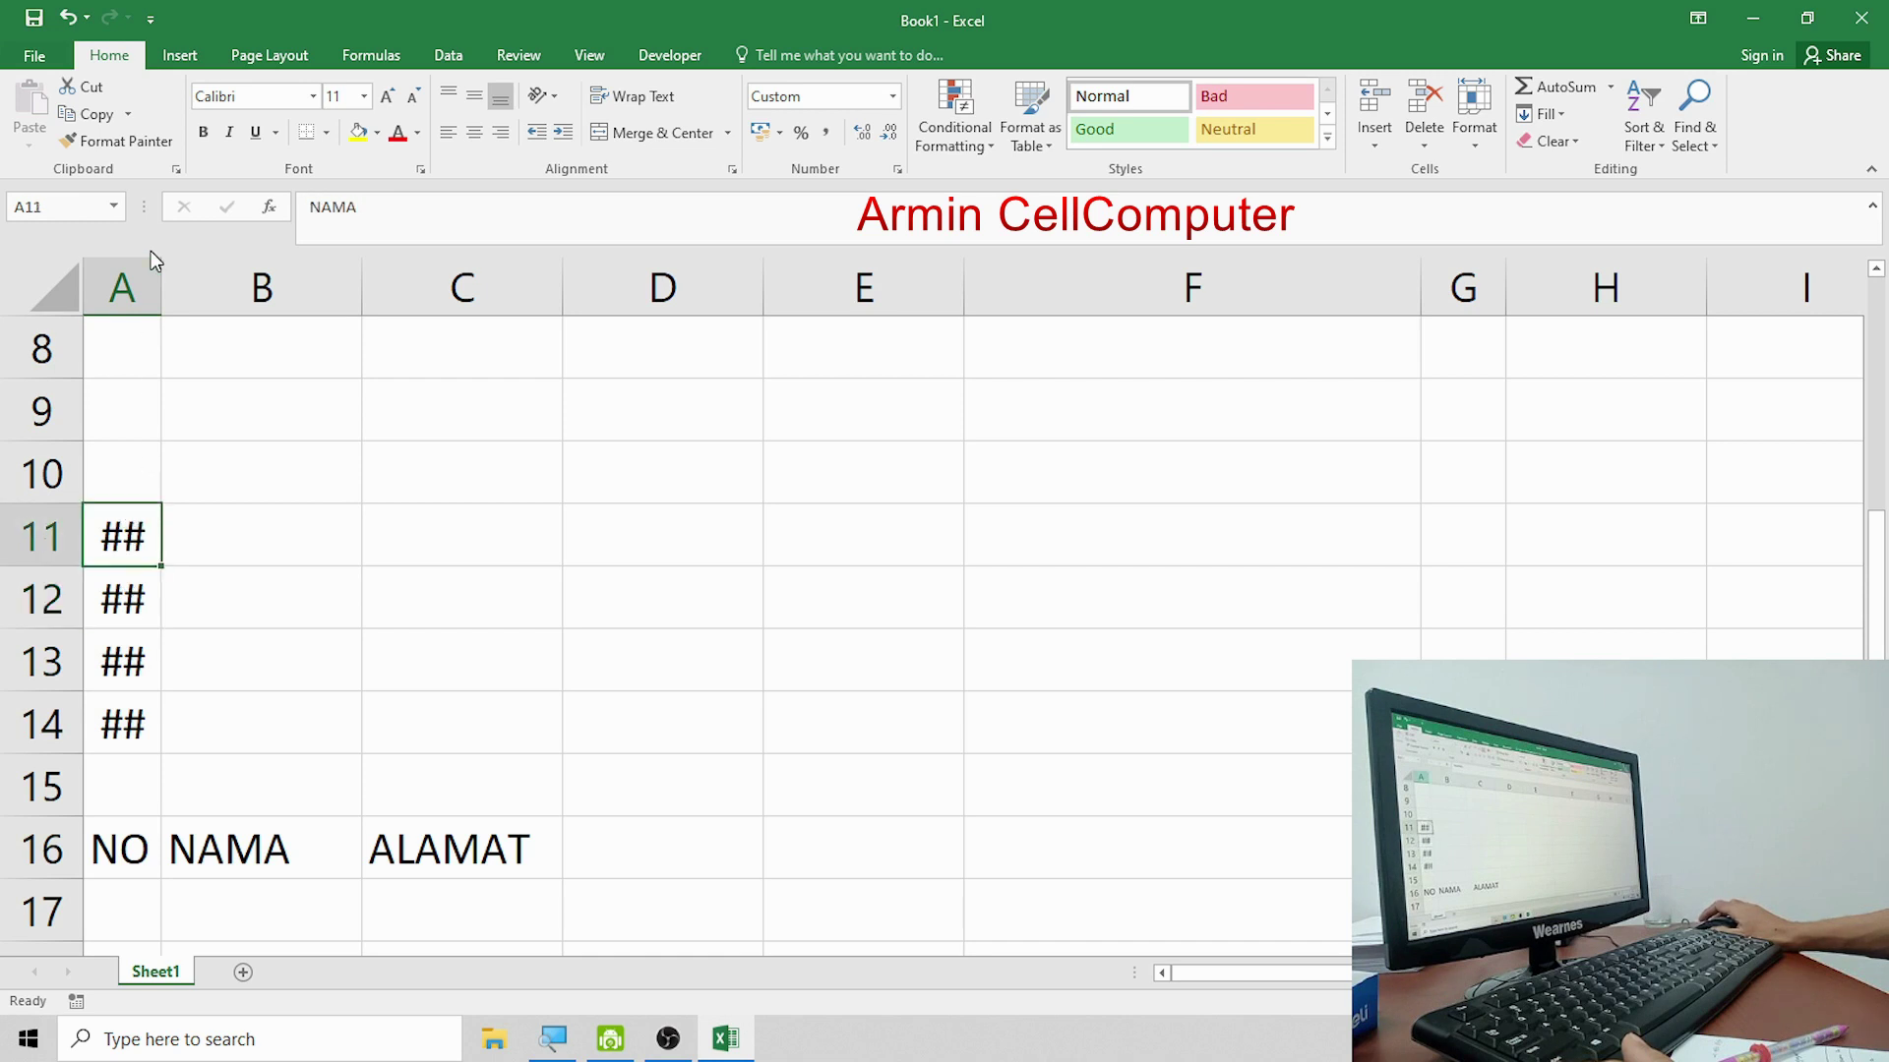
Widen column A in stages until JENIS KELAMIN fits fully.
drag(159, 277, 284, 276)
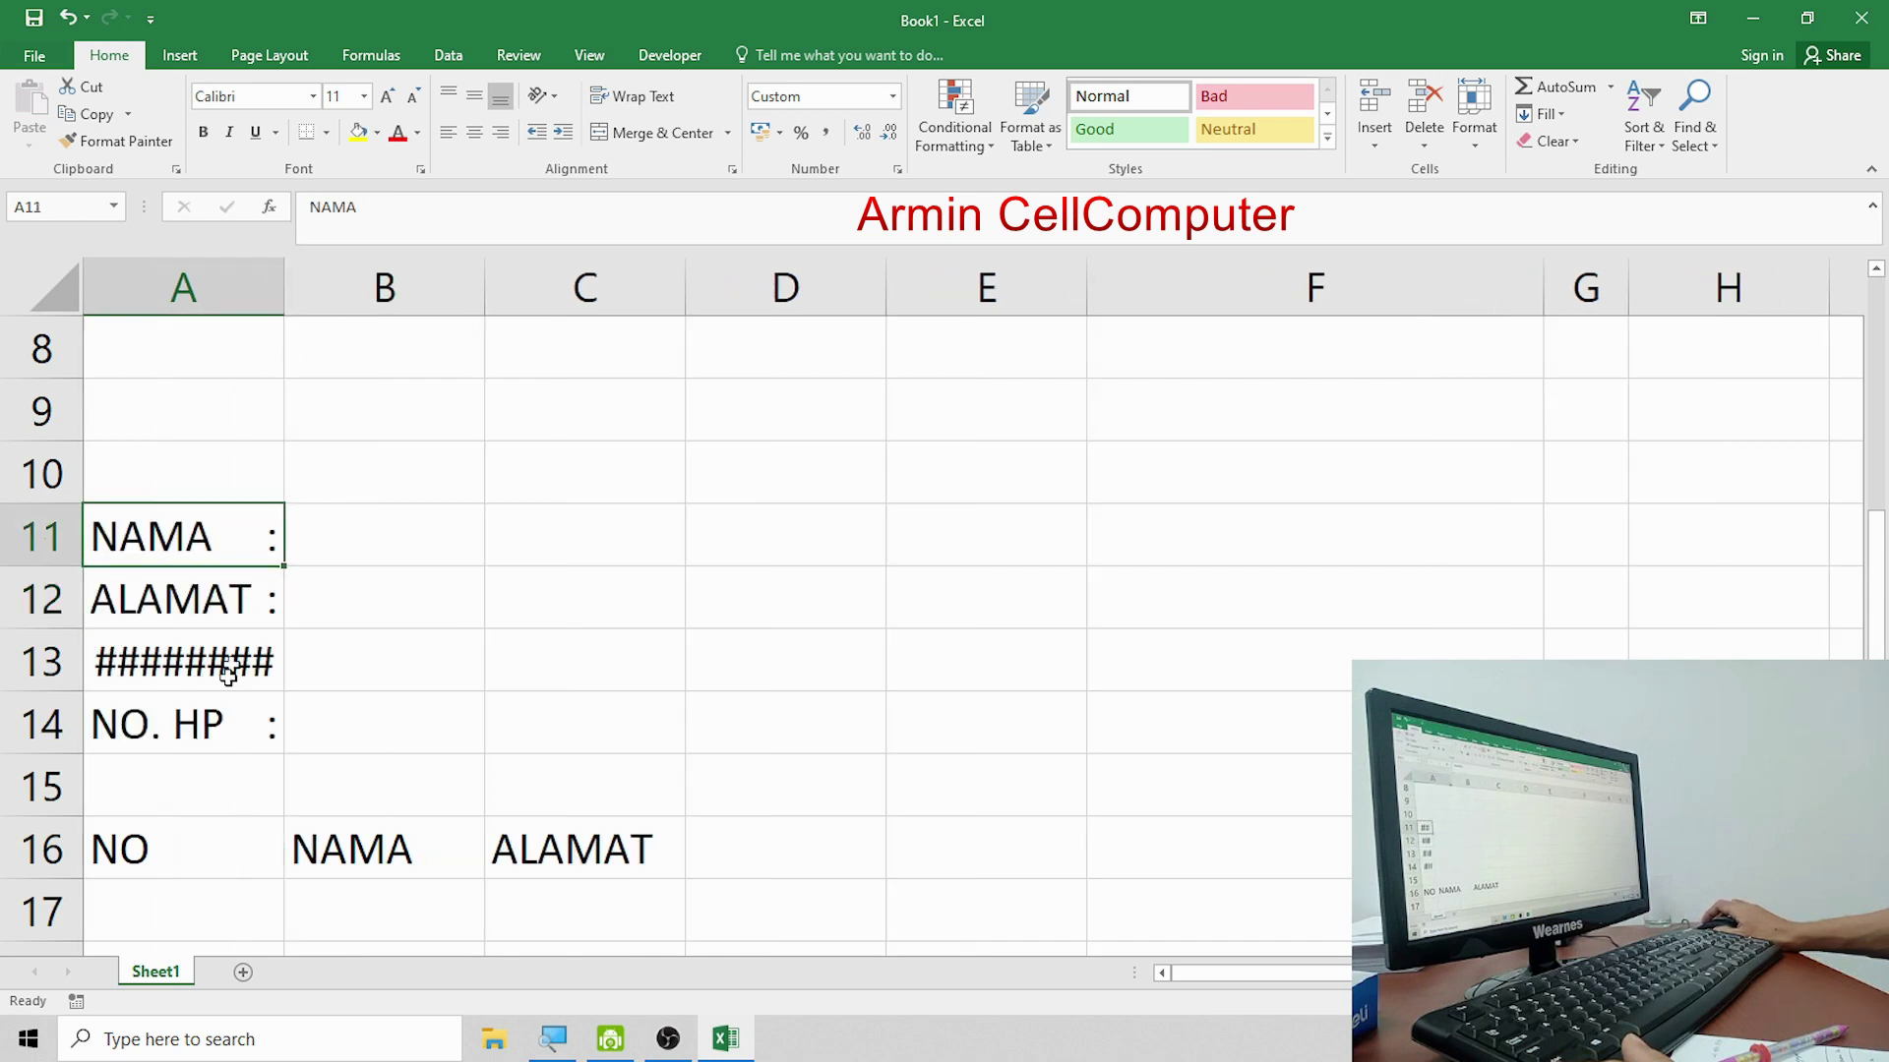
click(188, 853)
scroll(187, 836, down, 2)
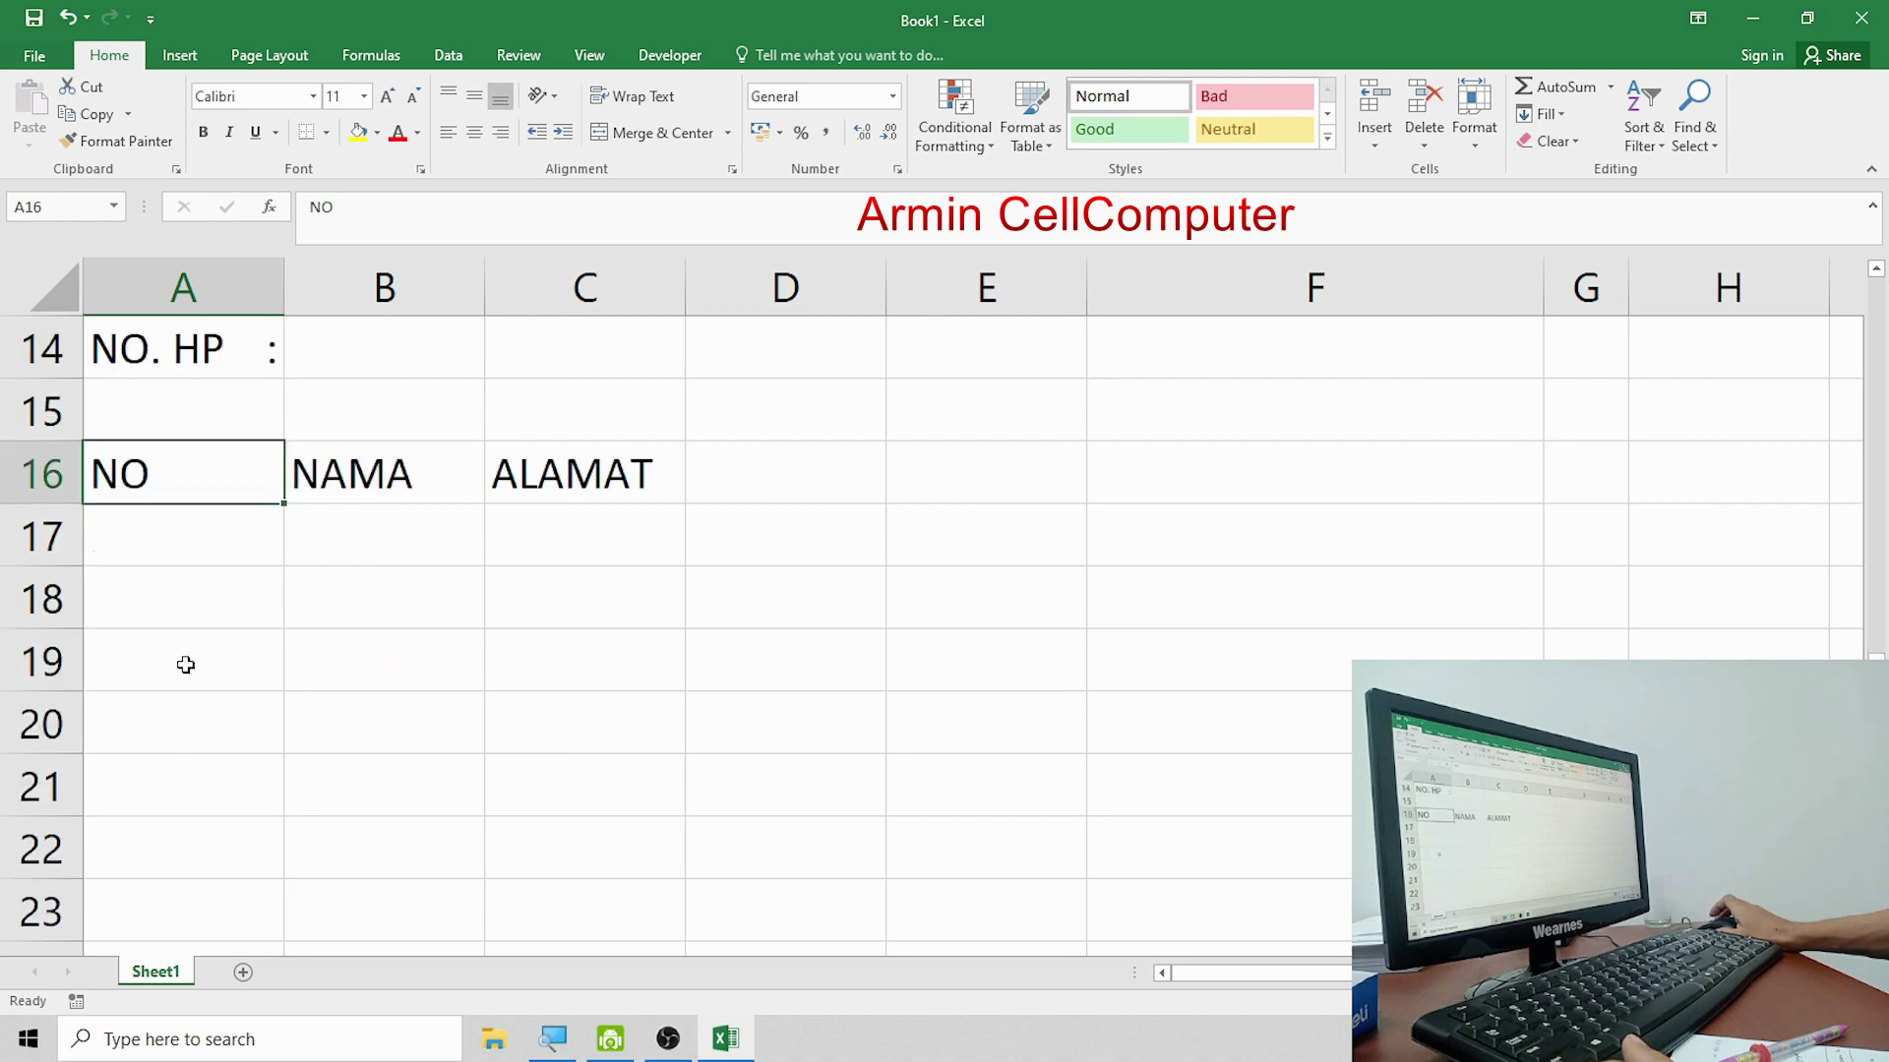
scroll(185, 665, up, 1)
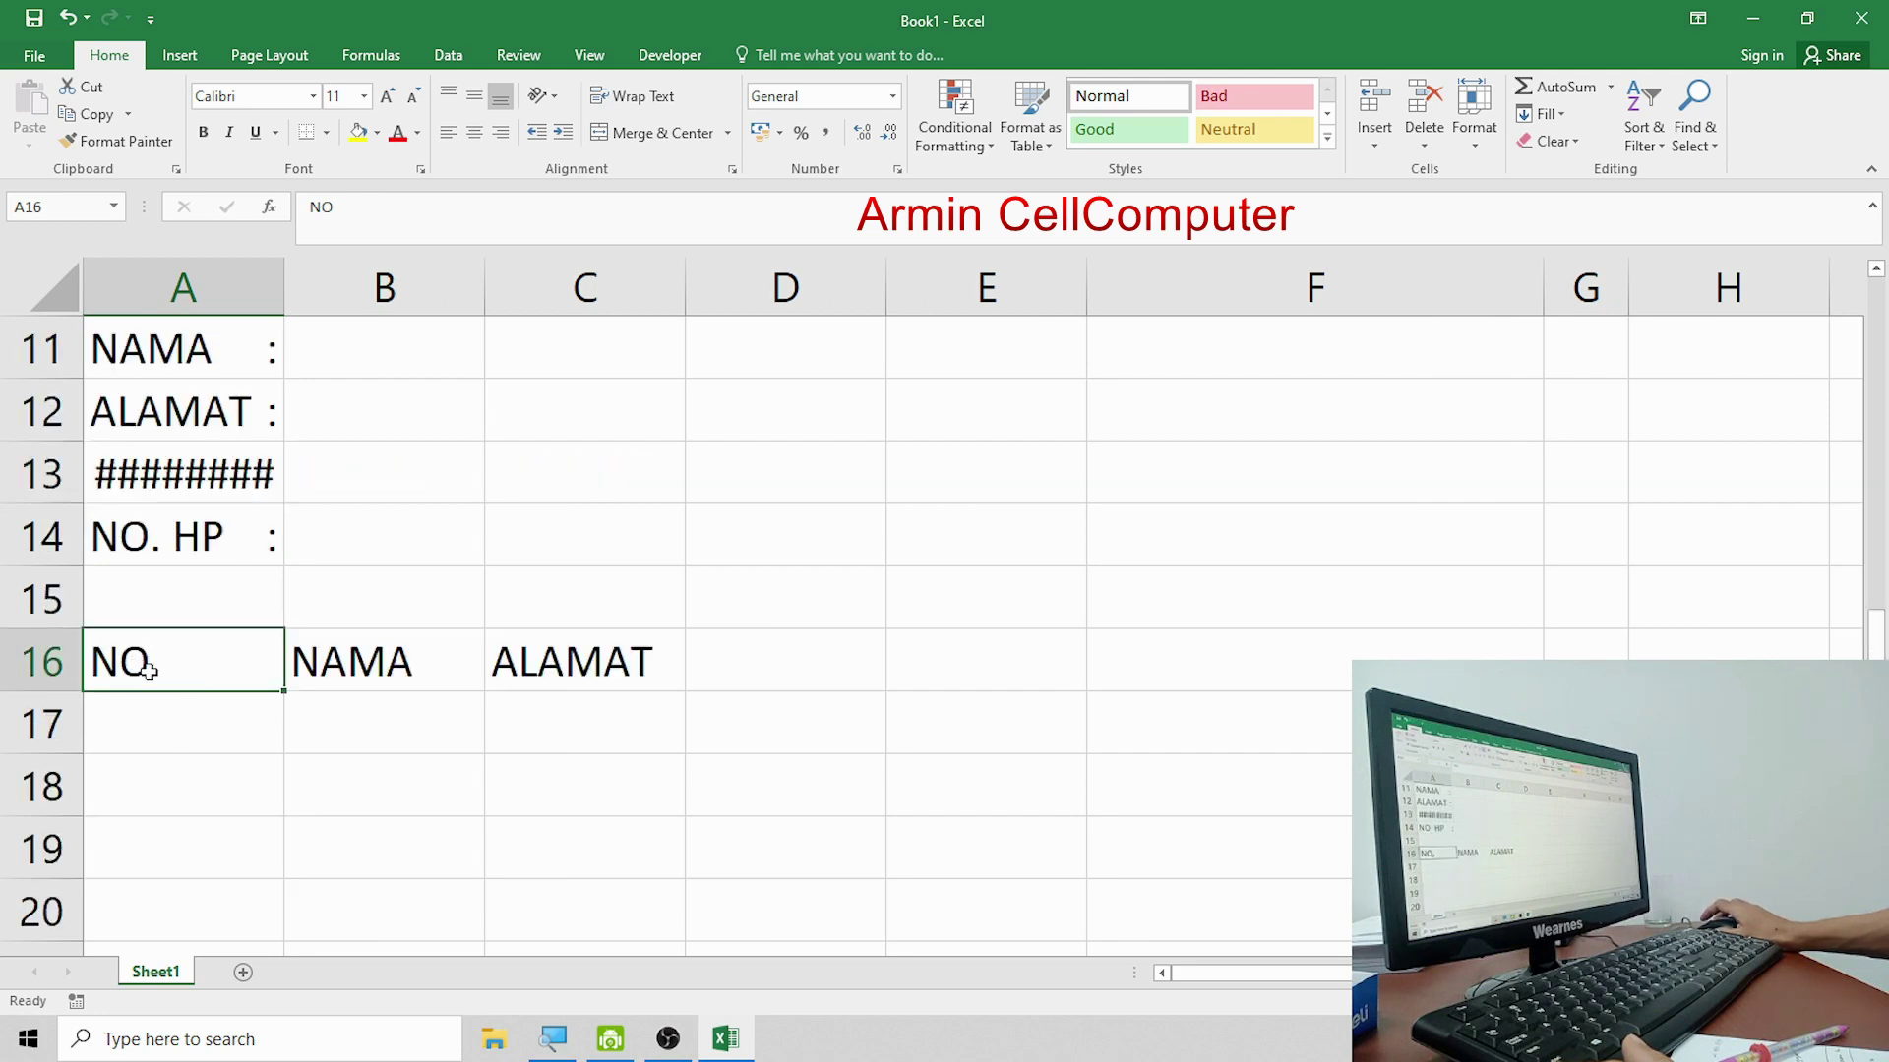
drag(286, 268, 313, 279)
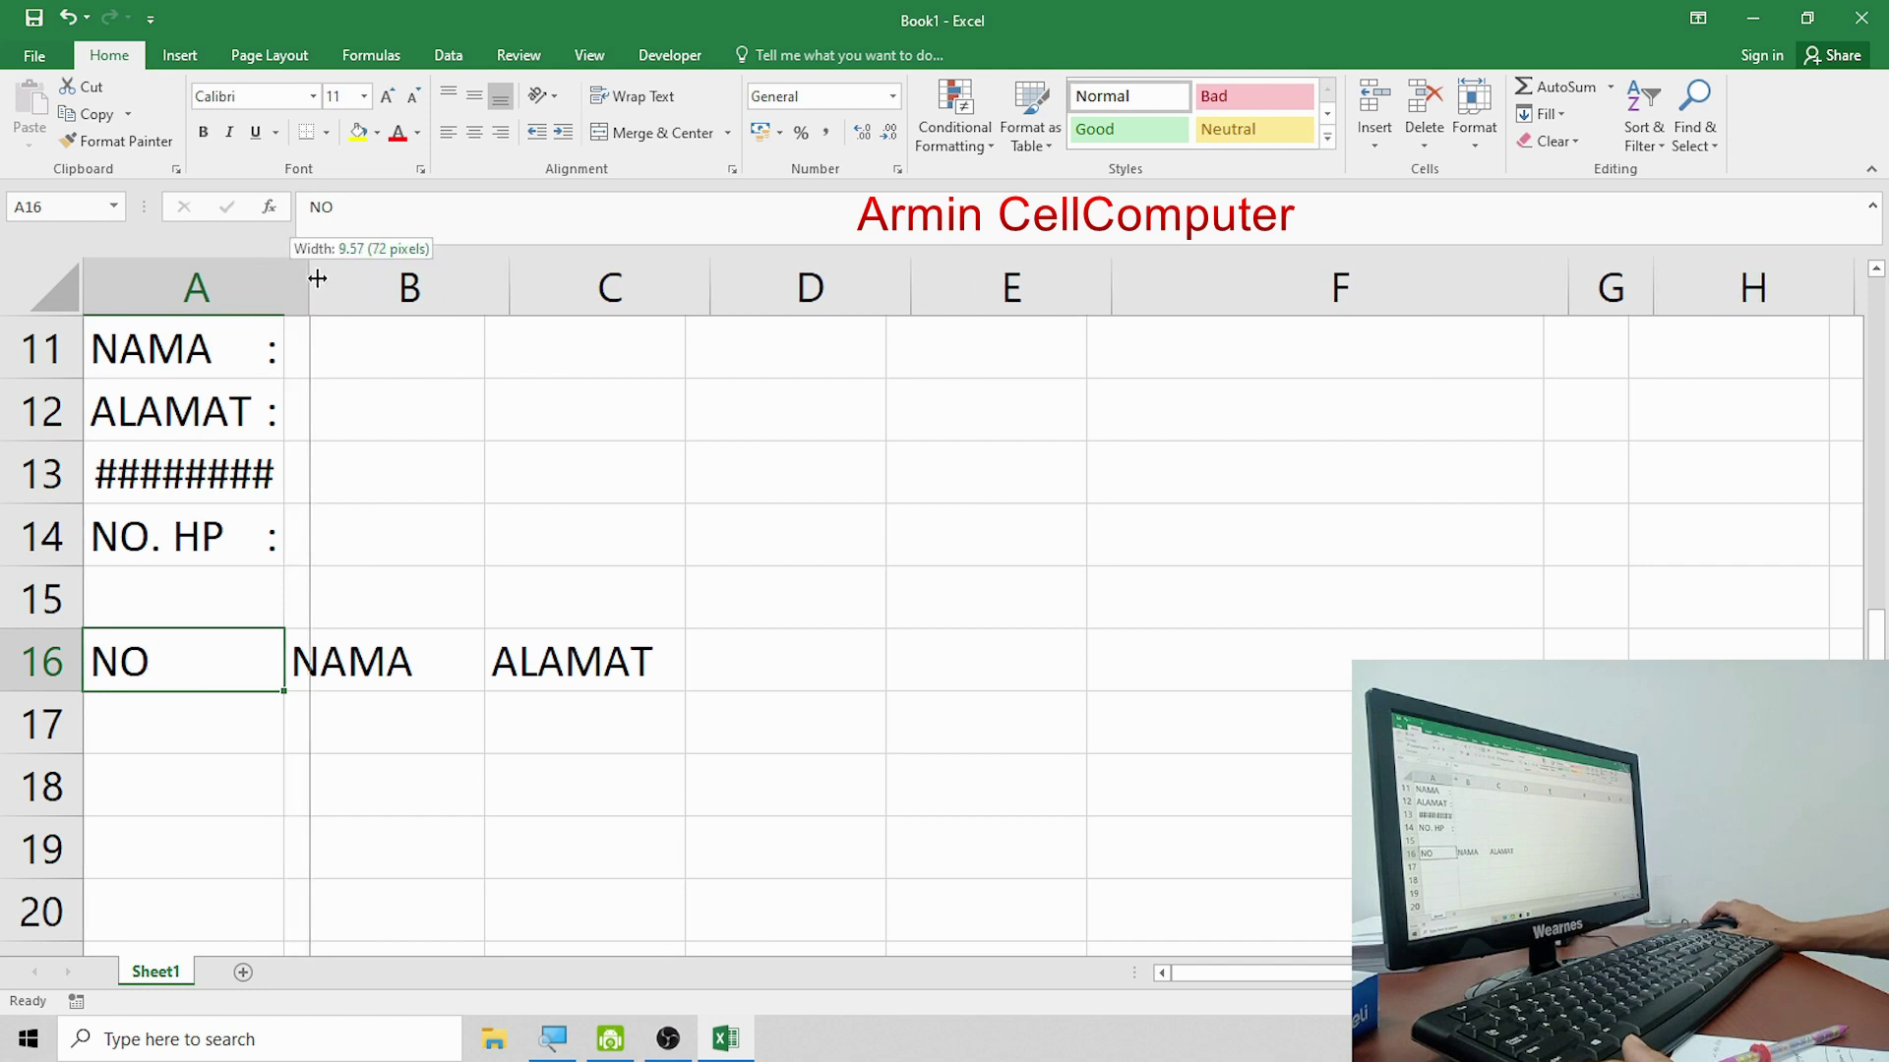
click(241, 462)
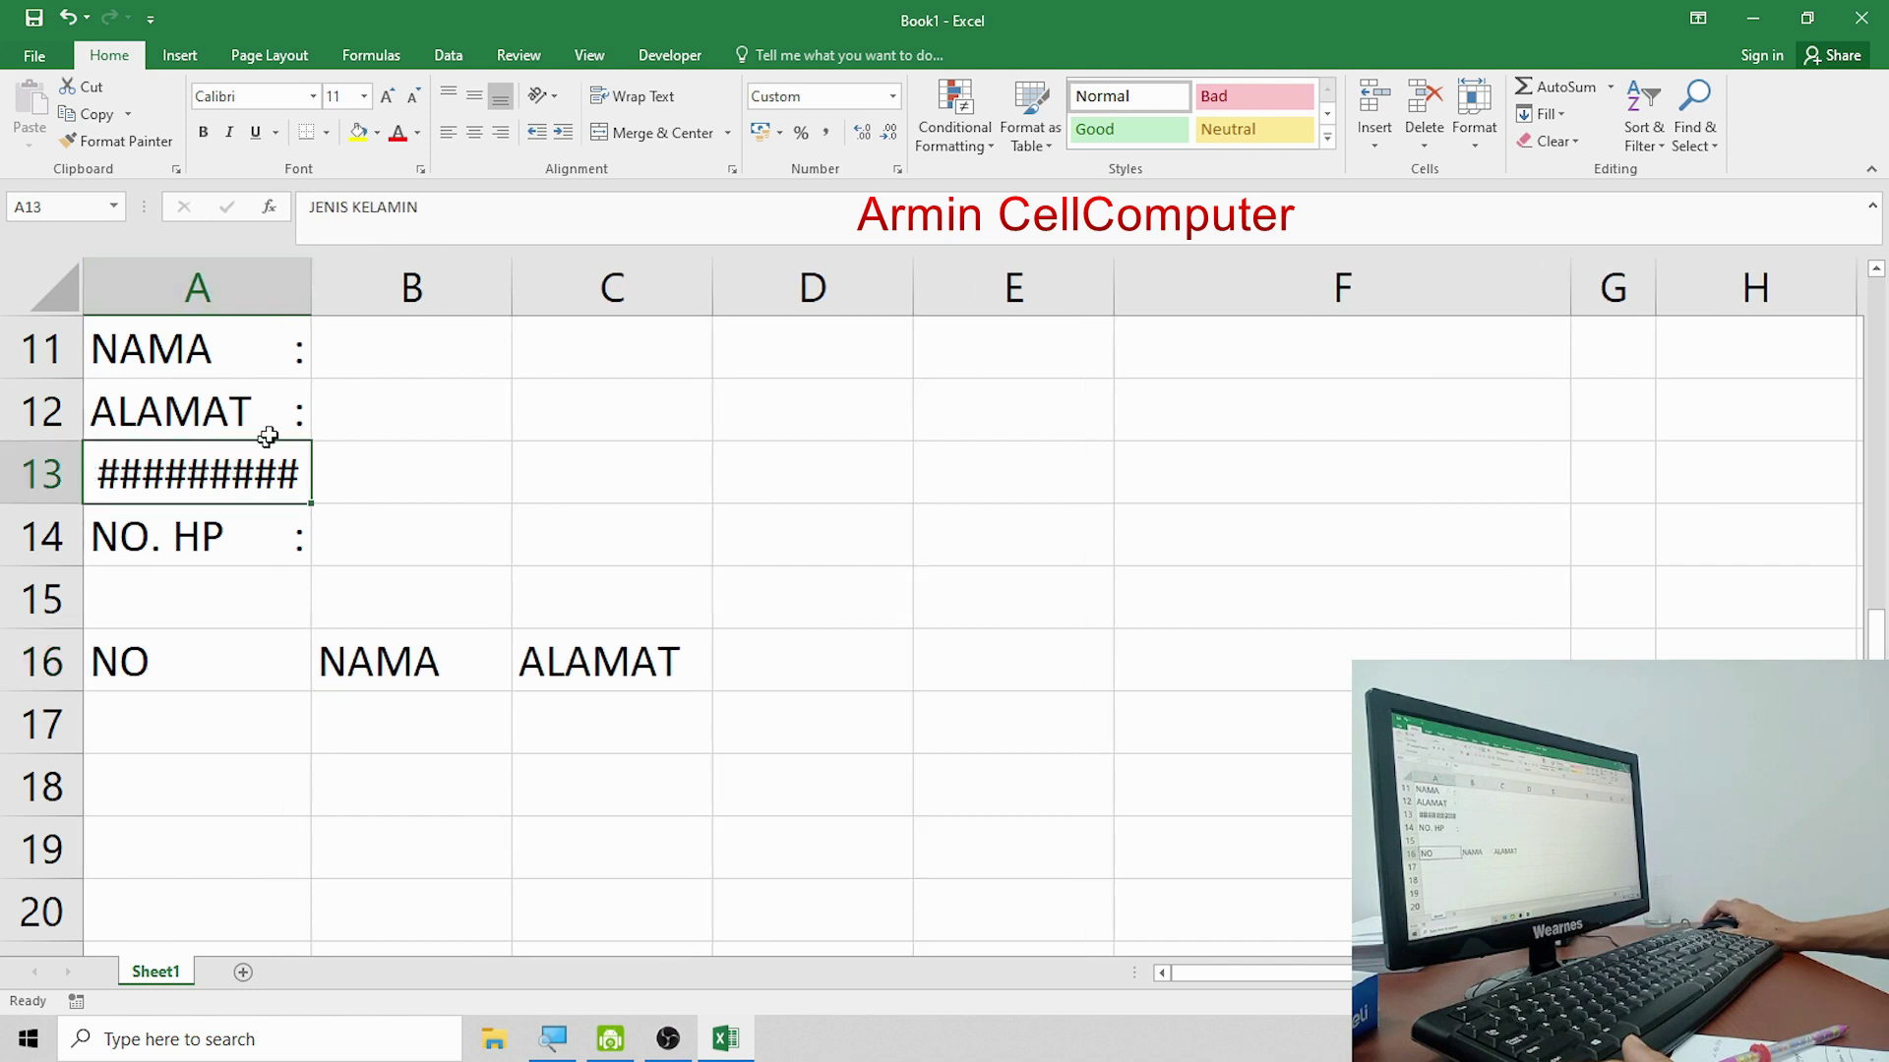
drag(313, 285, 424, 286)
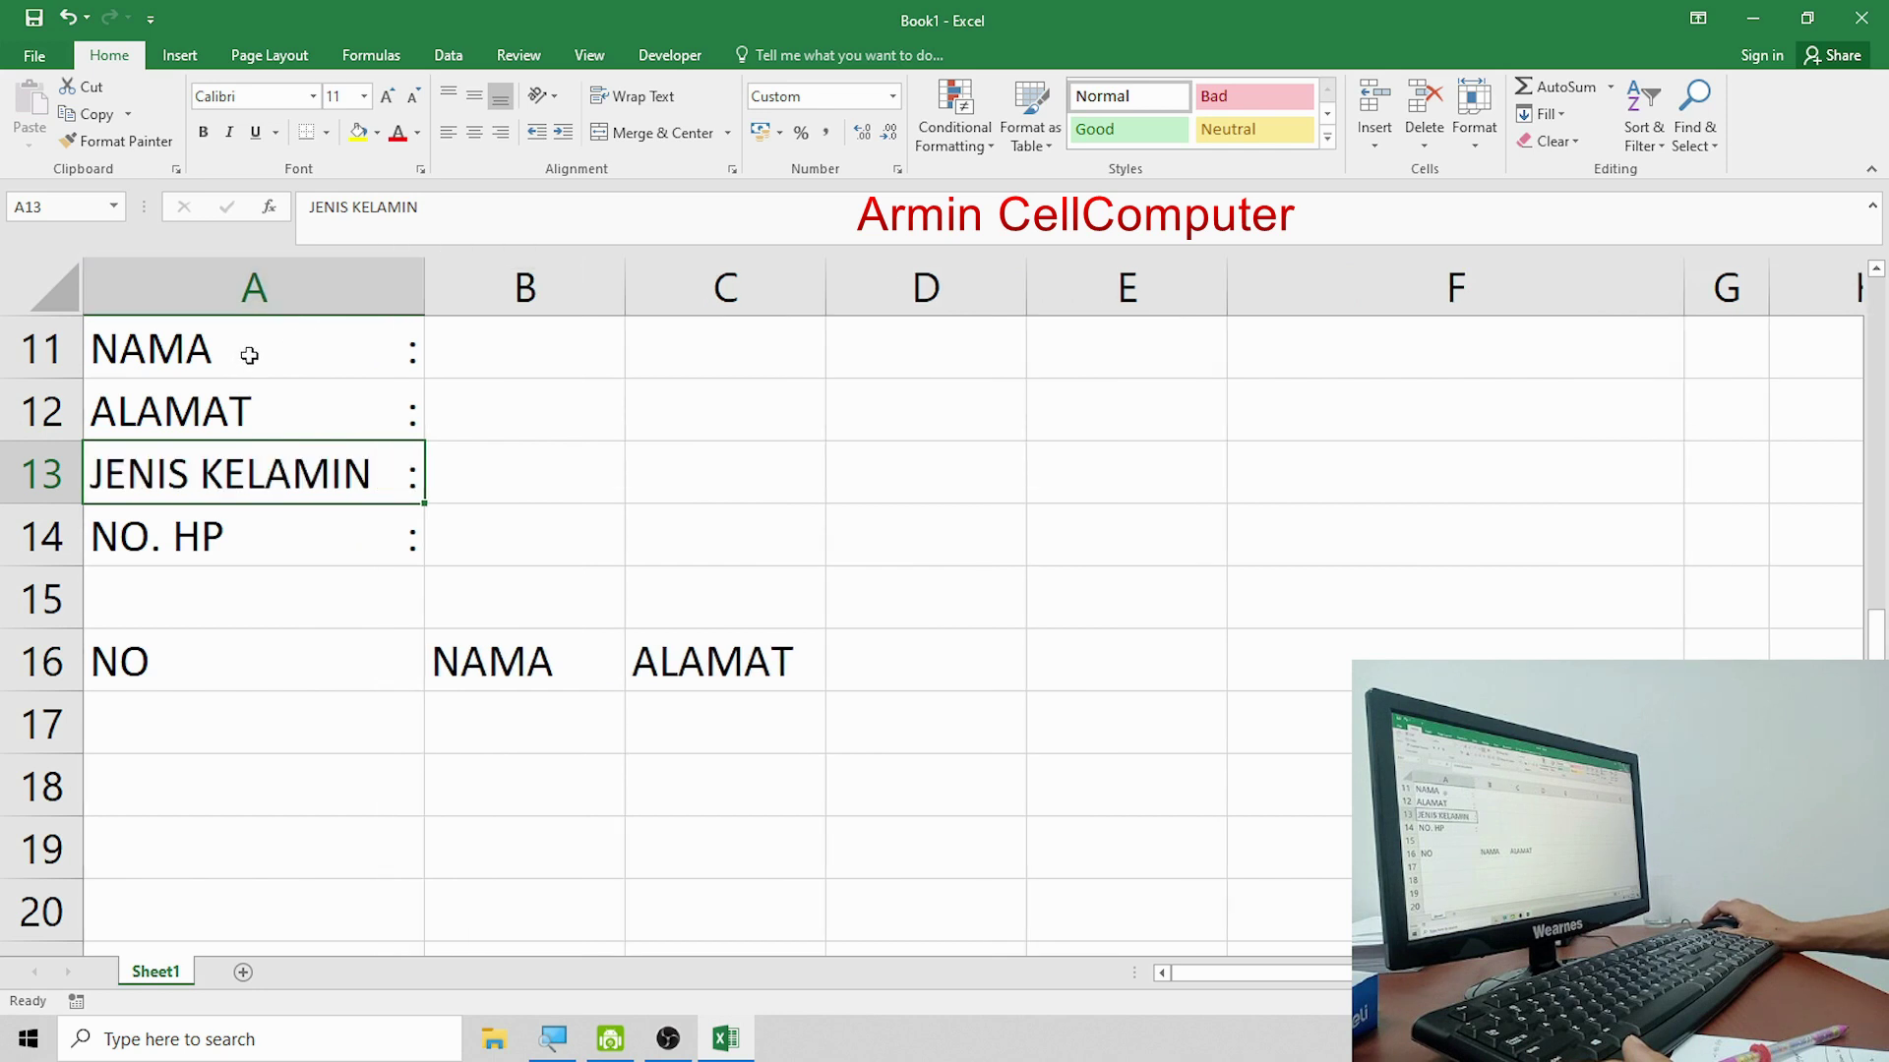
Review the labels A11:A14, then narrow column A slightly.
drag(249, 356, 249, 542)
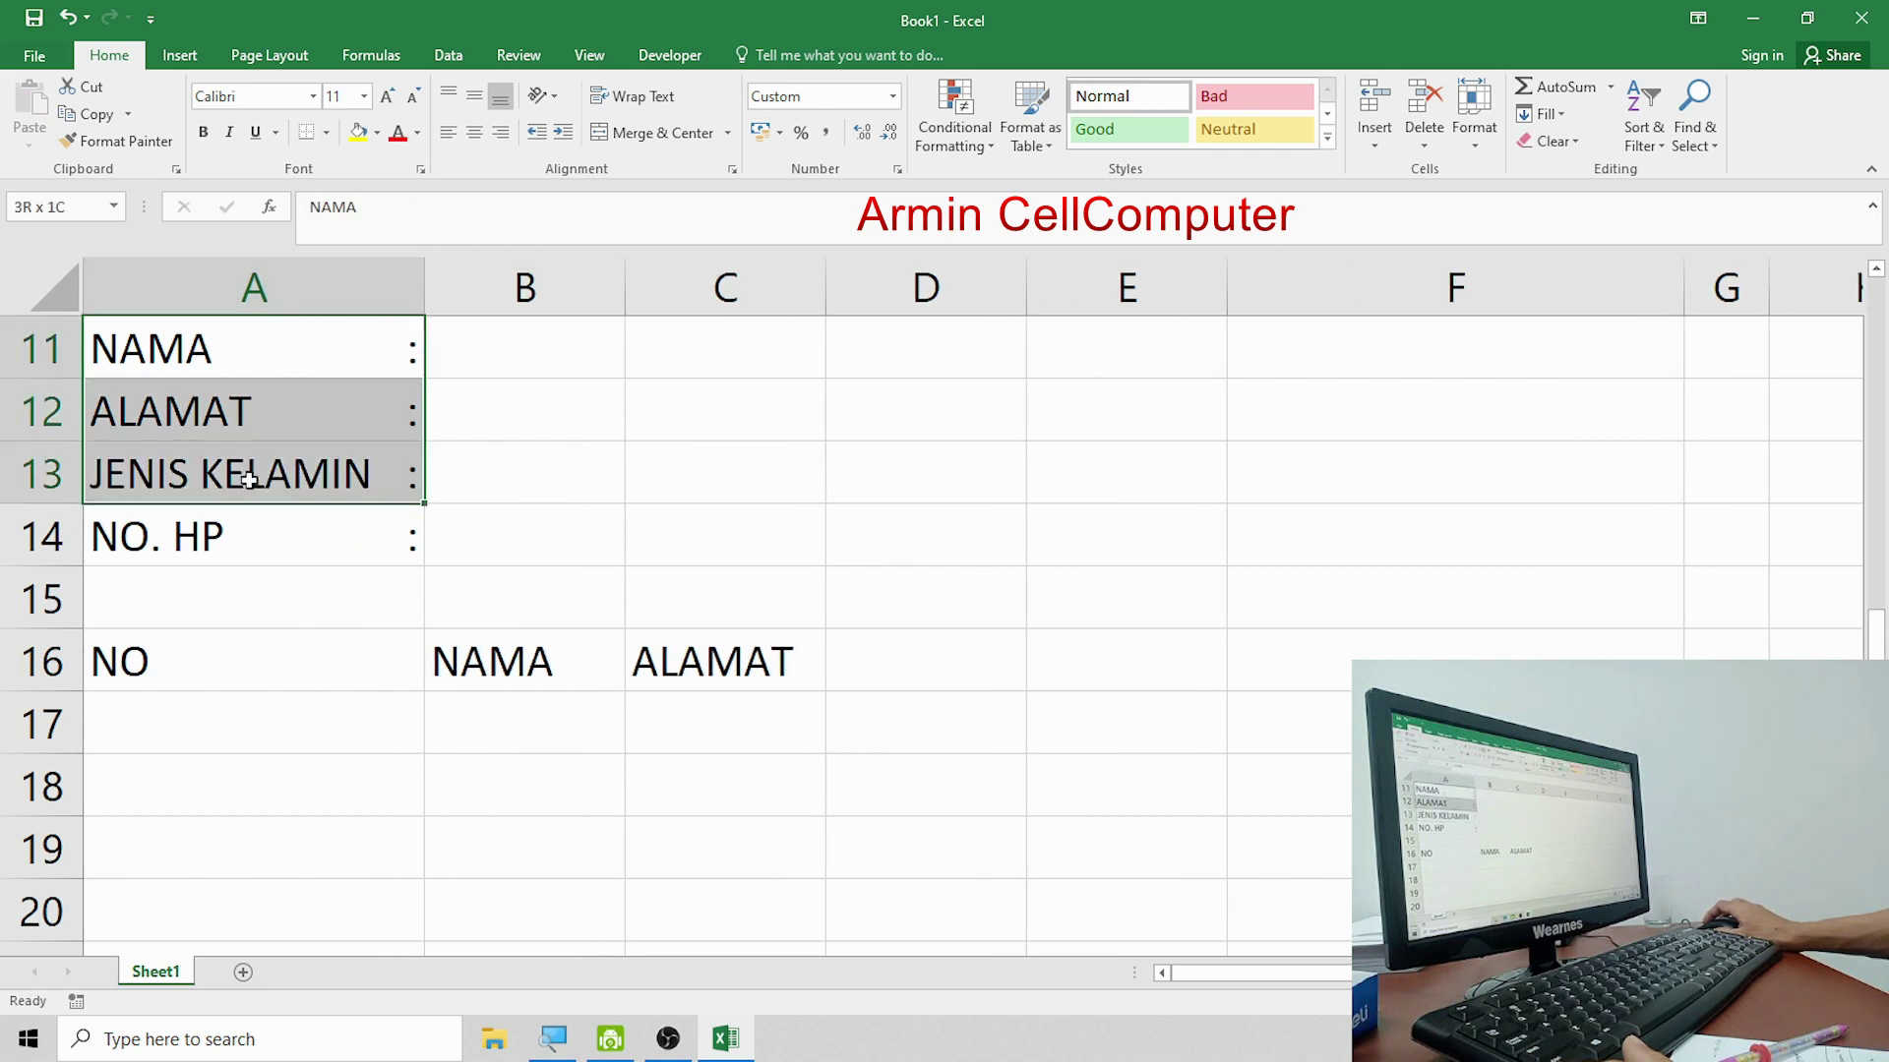
click(264, 583)
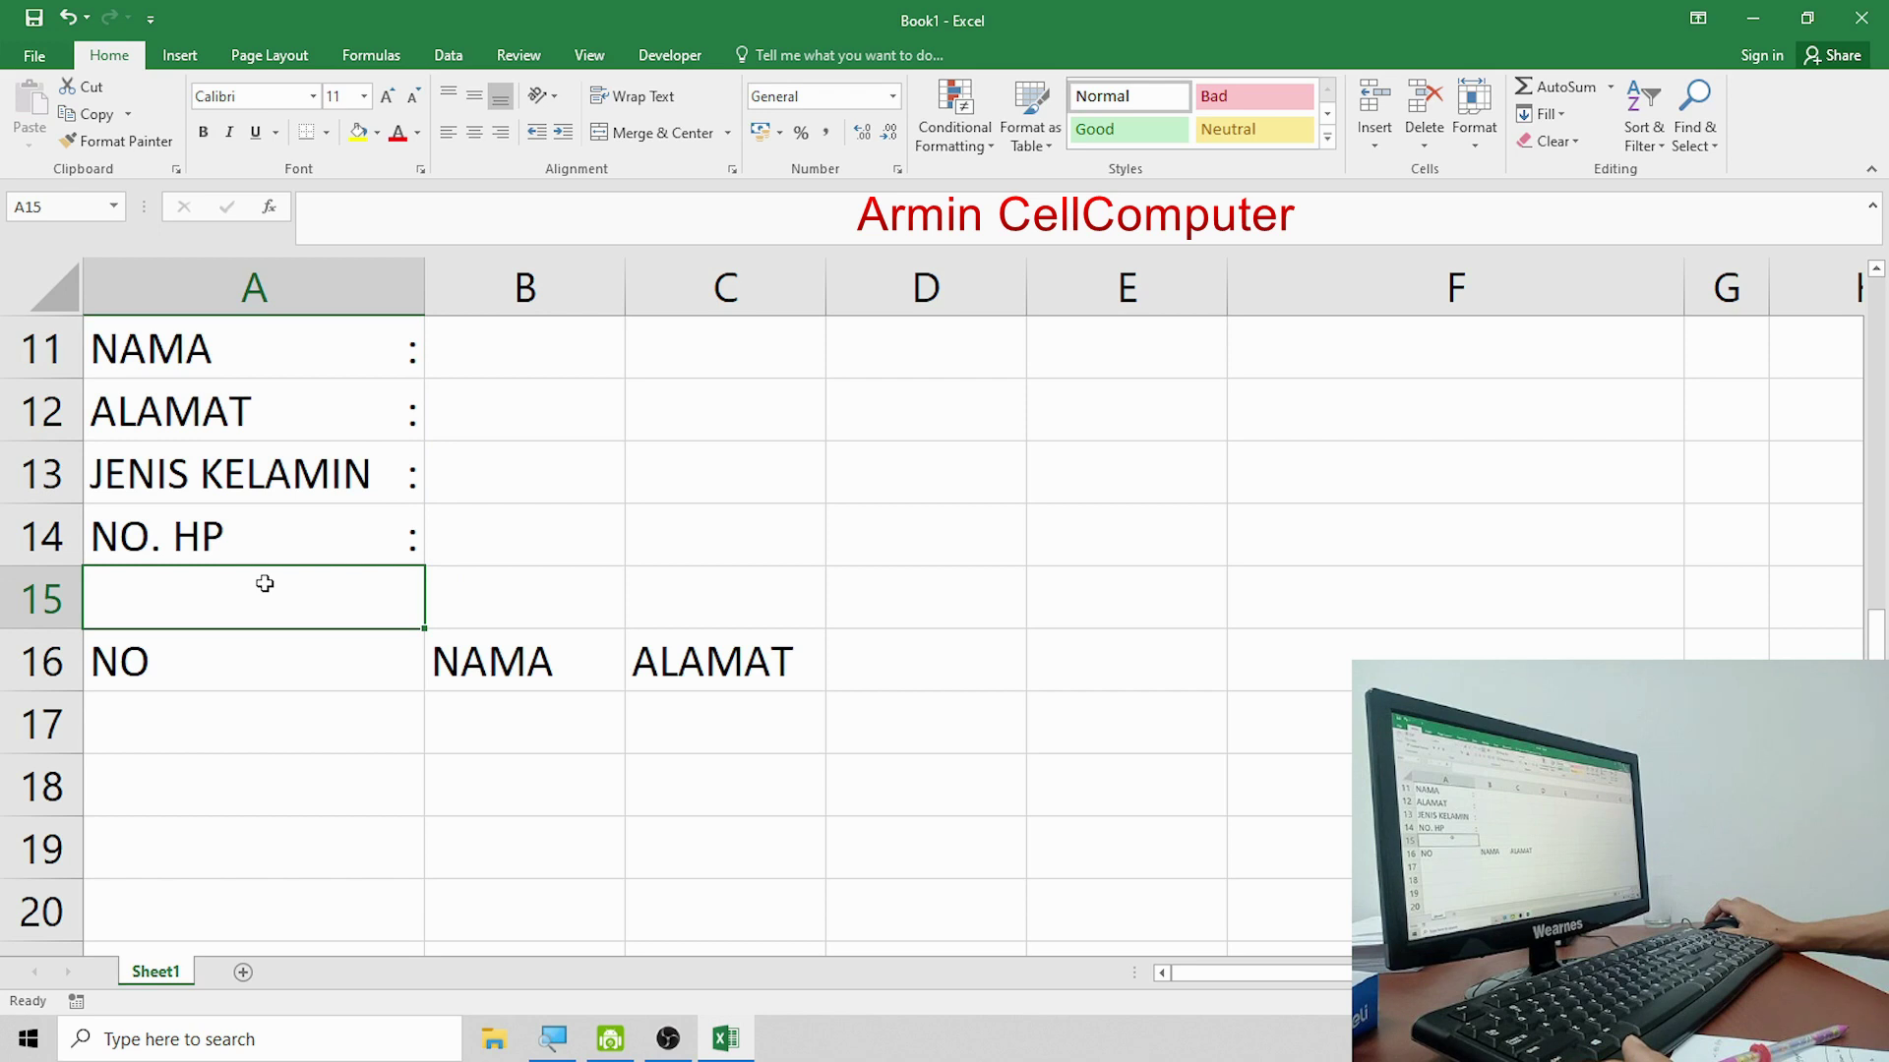
drag(424, 290, 400, 294)
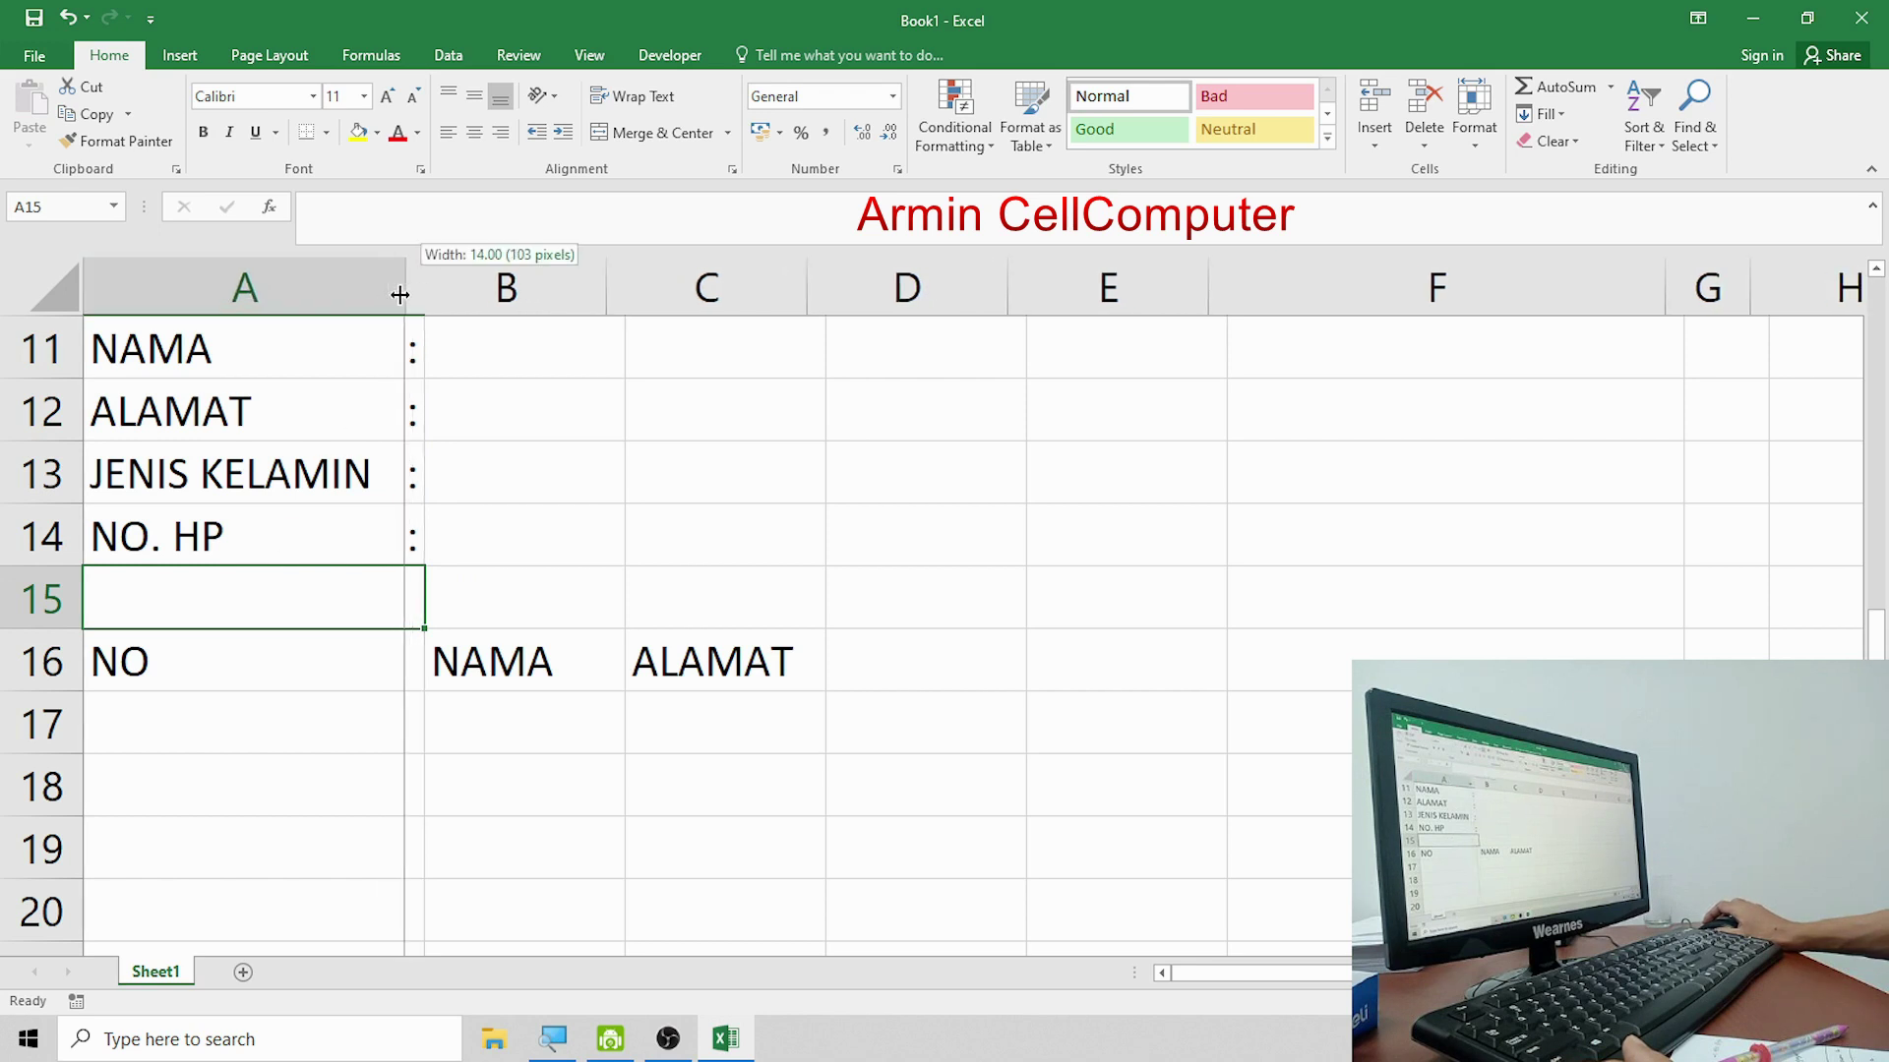
Narrow column A until the labels show ####, then widen it back.
drag(399, 294, 196, 374)
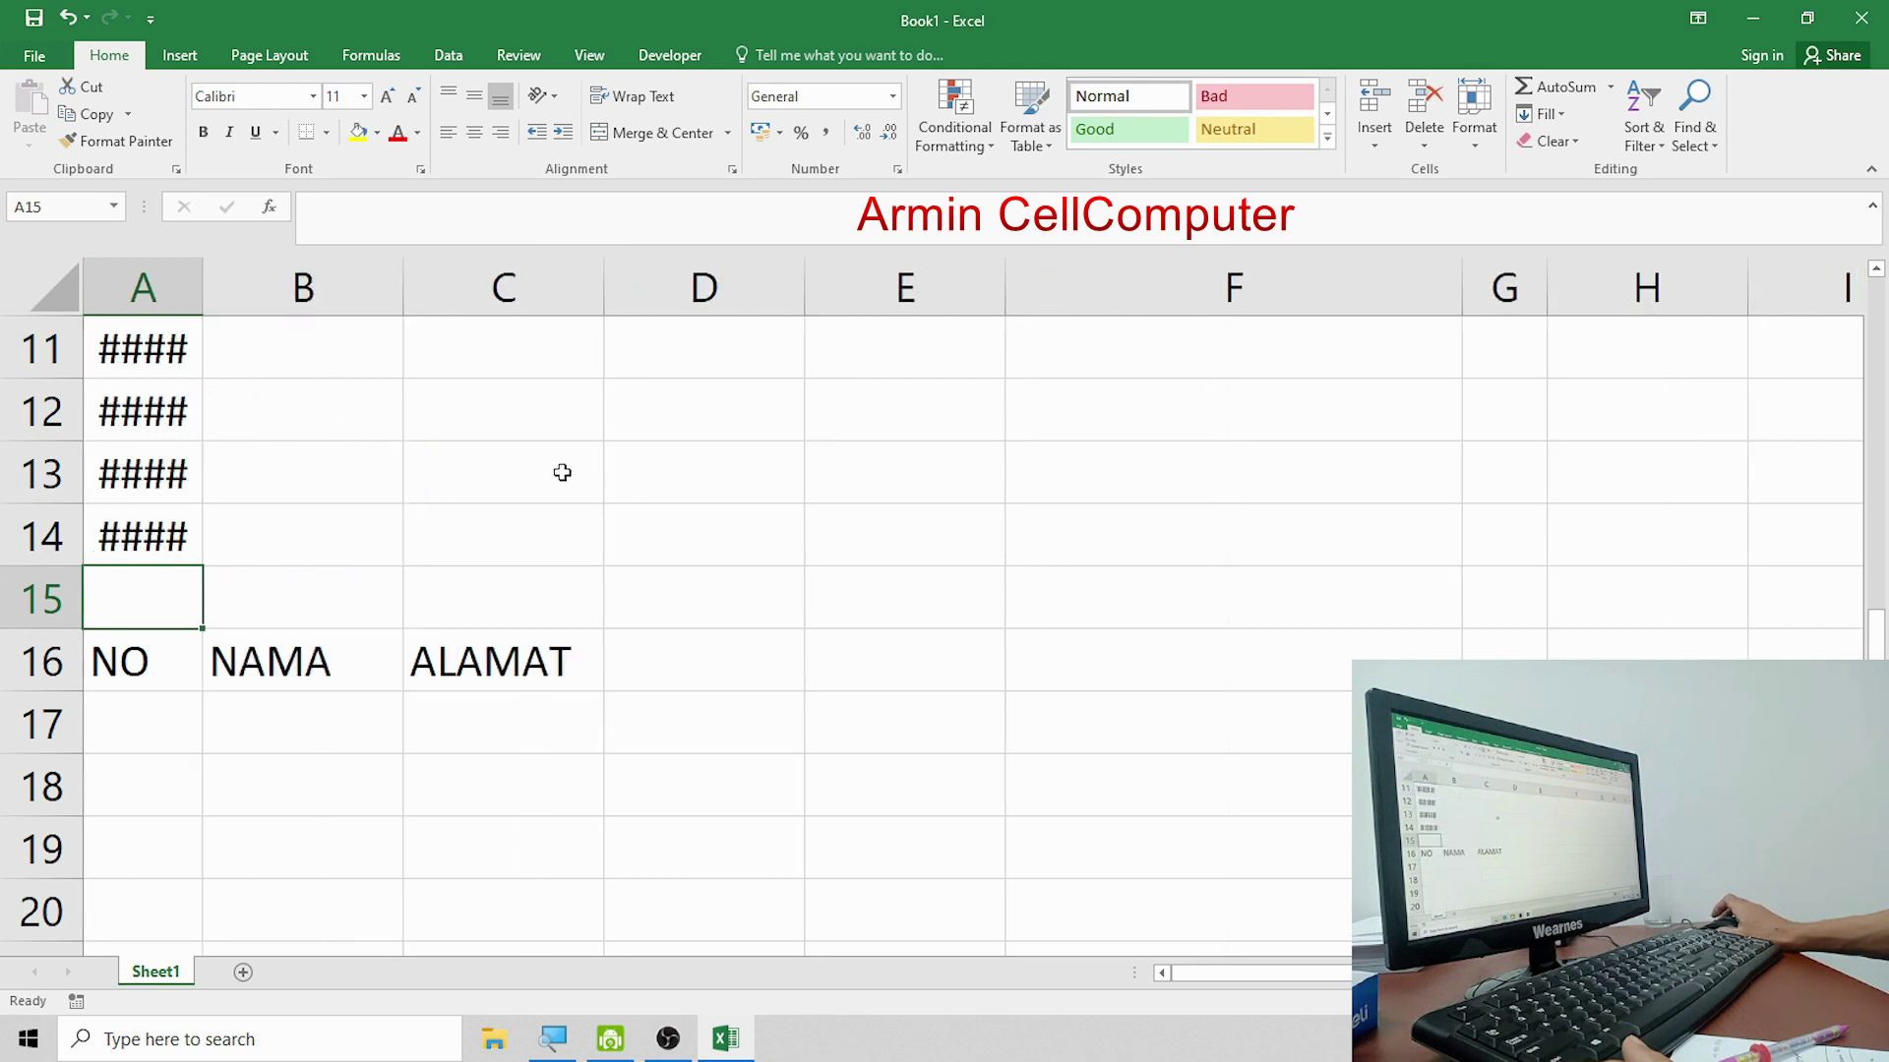
click(562, 473)
scroll(640, 544, up, 1)
scroll(641, 544, up, 1)
scroll(640, 546, down, 2)
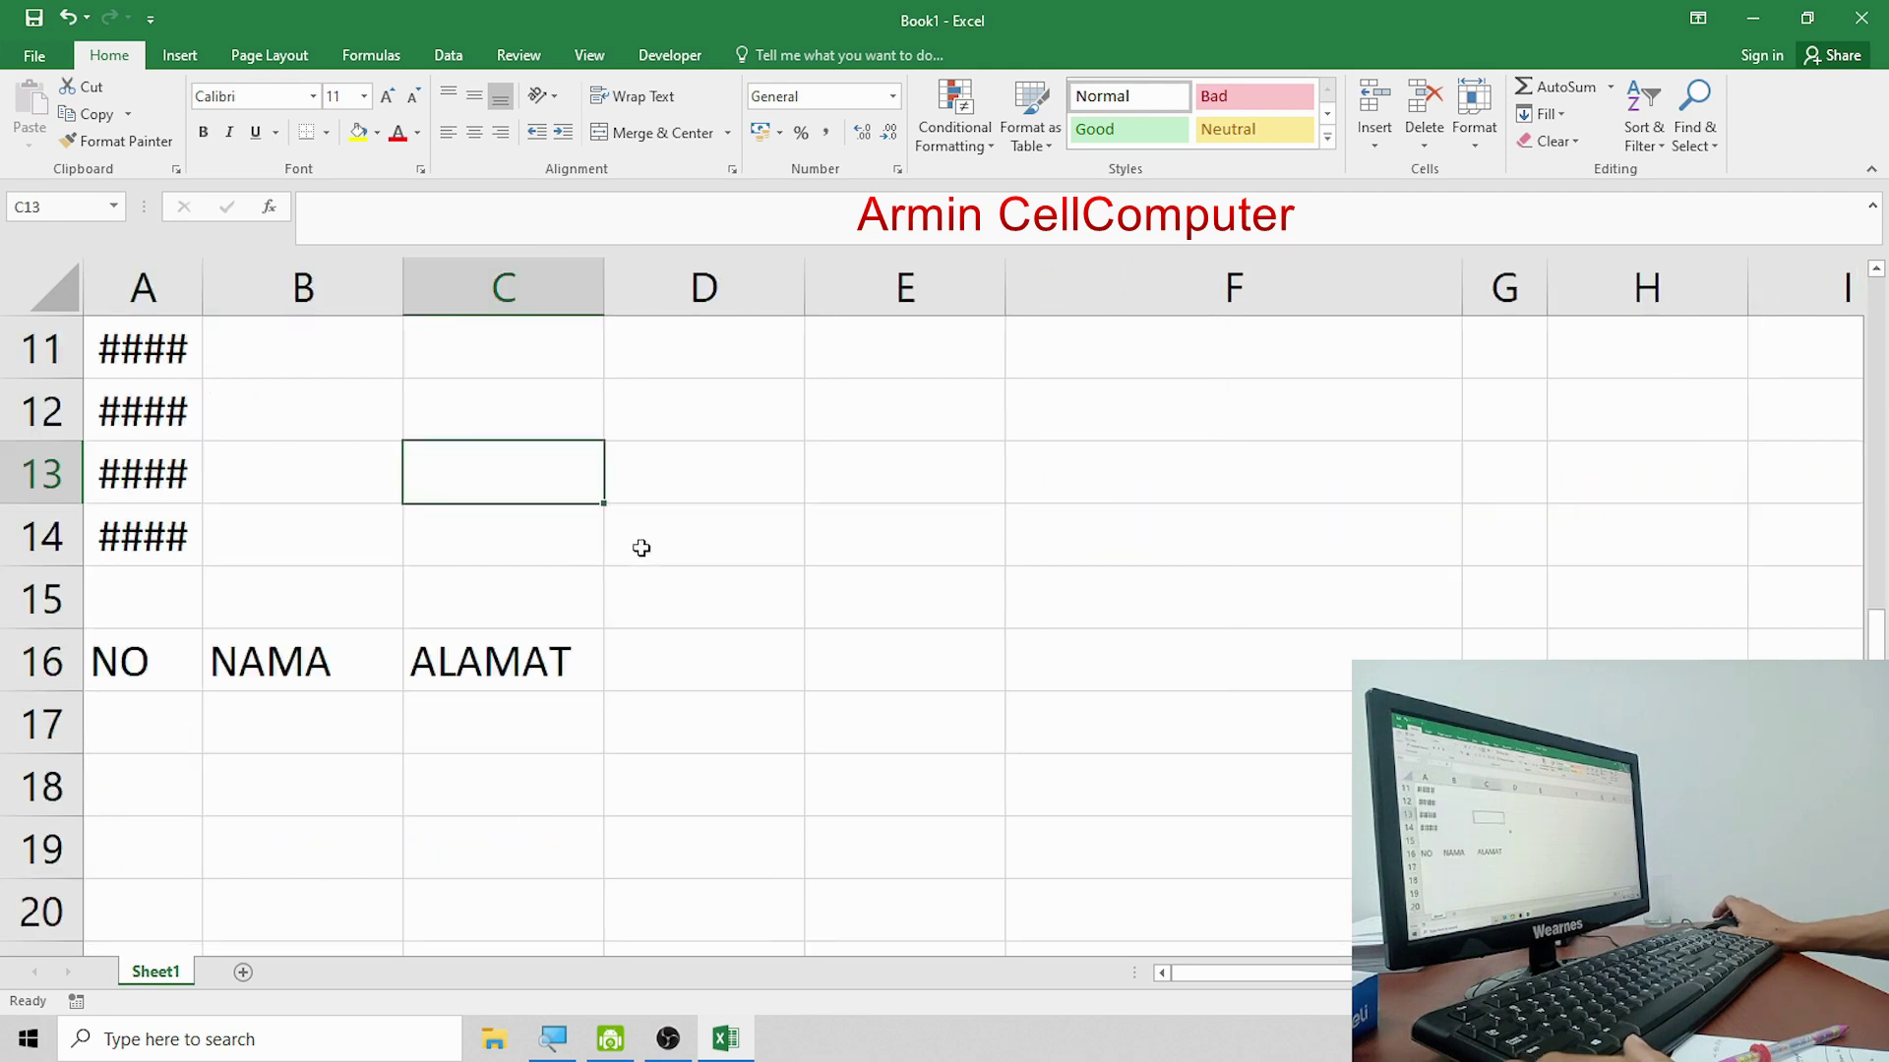
mouse_move(205, 294)
mouse_down()
mouse_move(331, 316)
mouse_move(419, 295)
mouse_up()
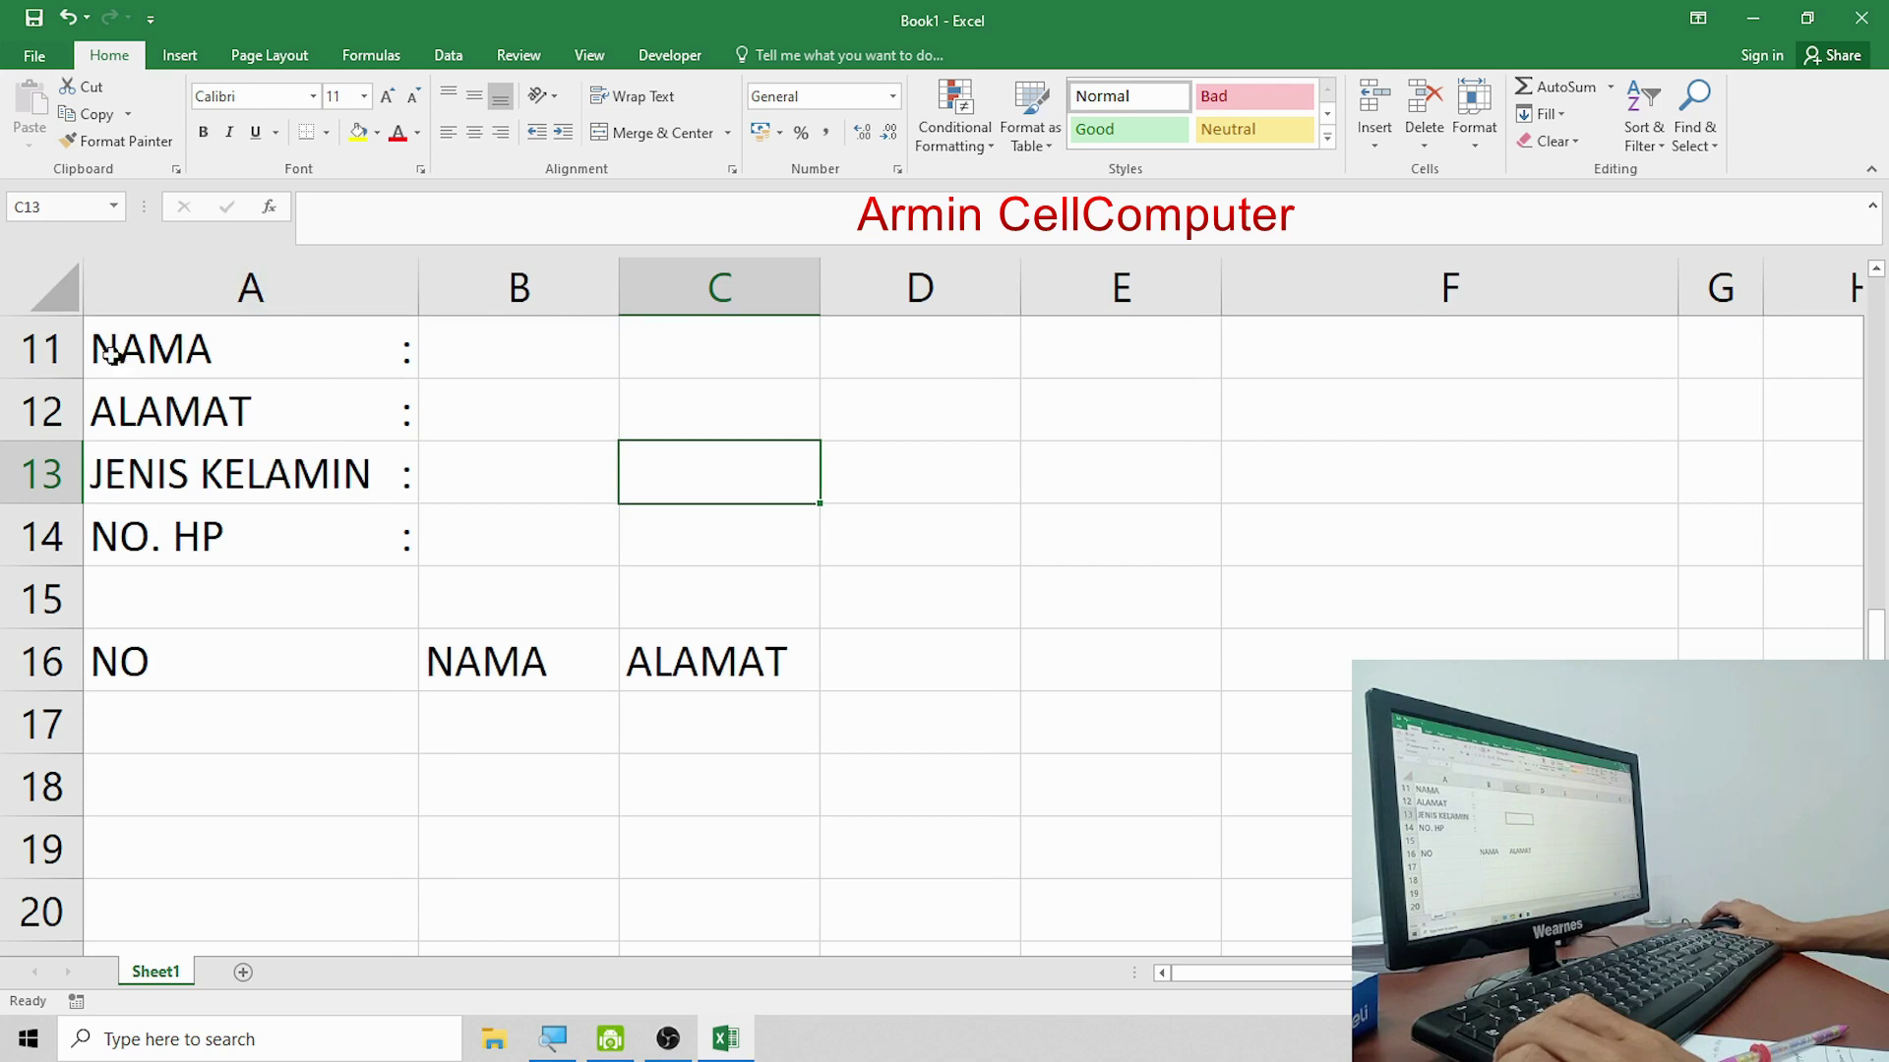
Select the label cells A11:A14 and the NO header A16 to compare.
mouse_move(113, 329)
mouse_down()
mouse_move(116, 433)
mouse_move(226, 533)
mouse_up()
drag(397, 352, 368, 548)
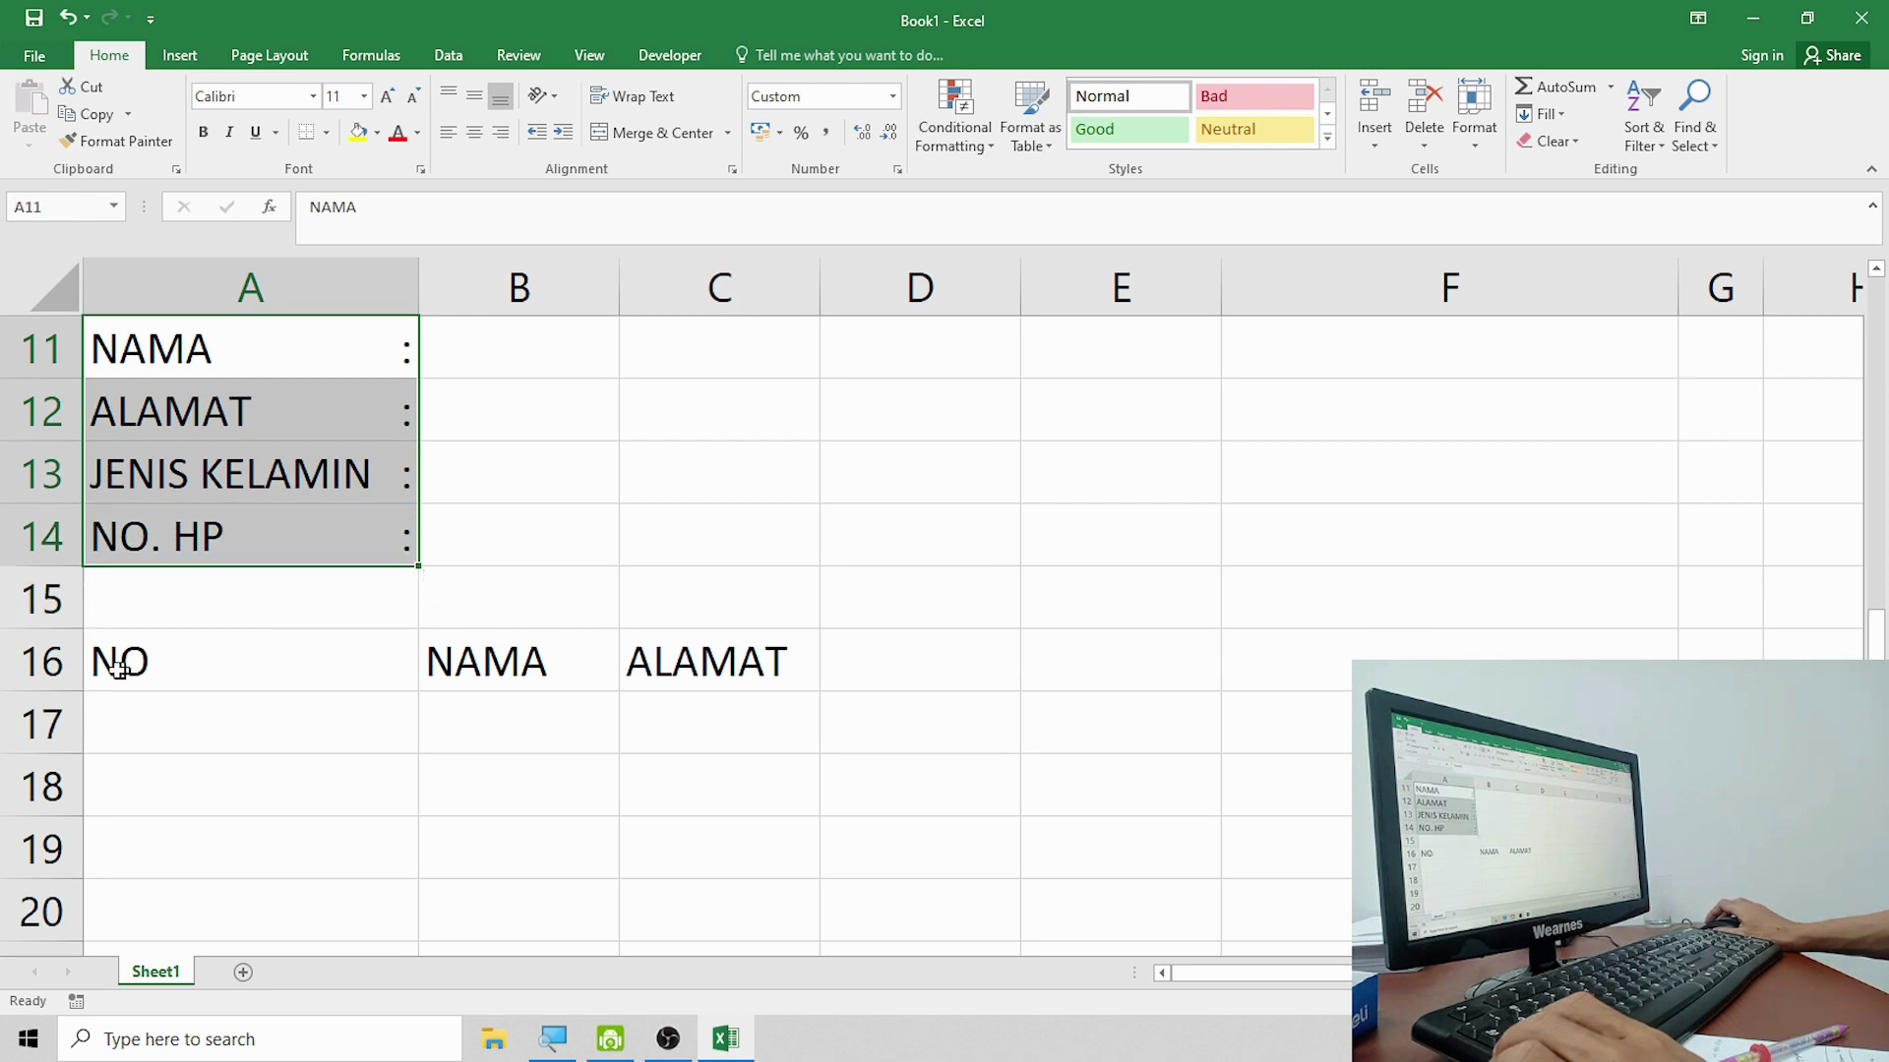
click(187, 661)
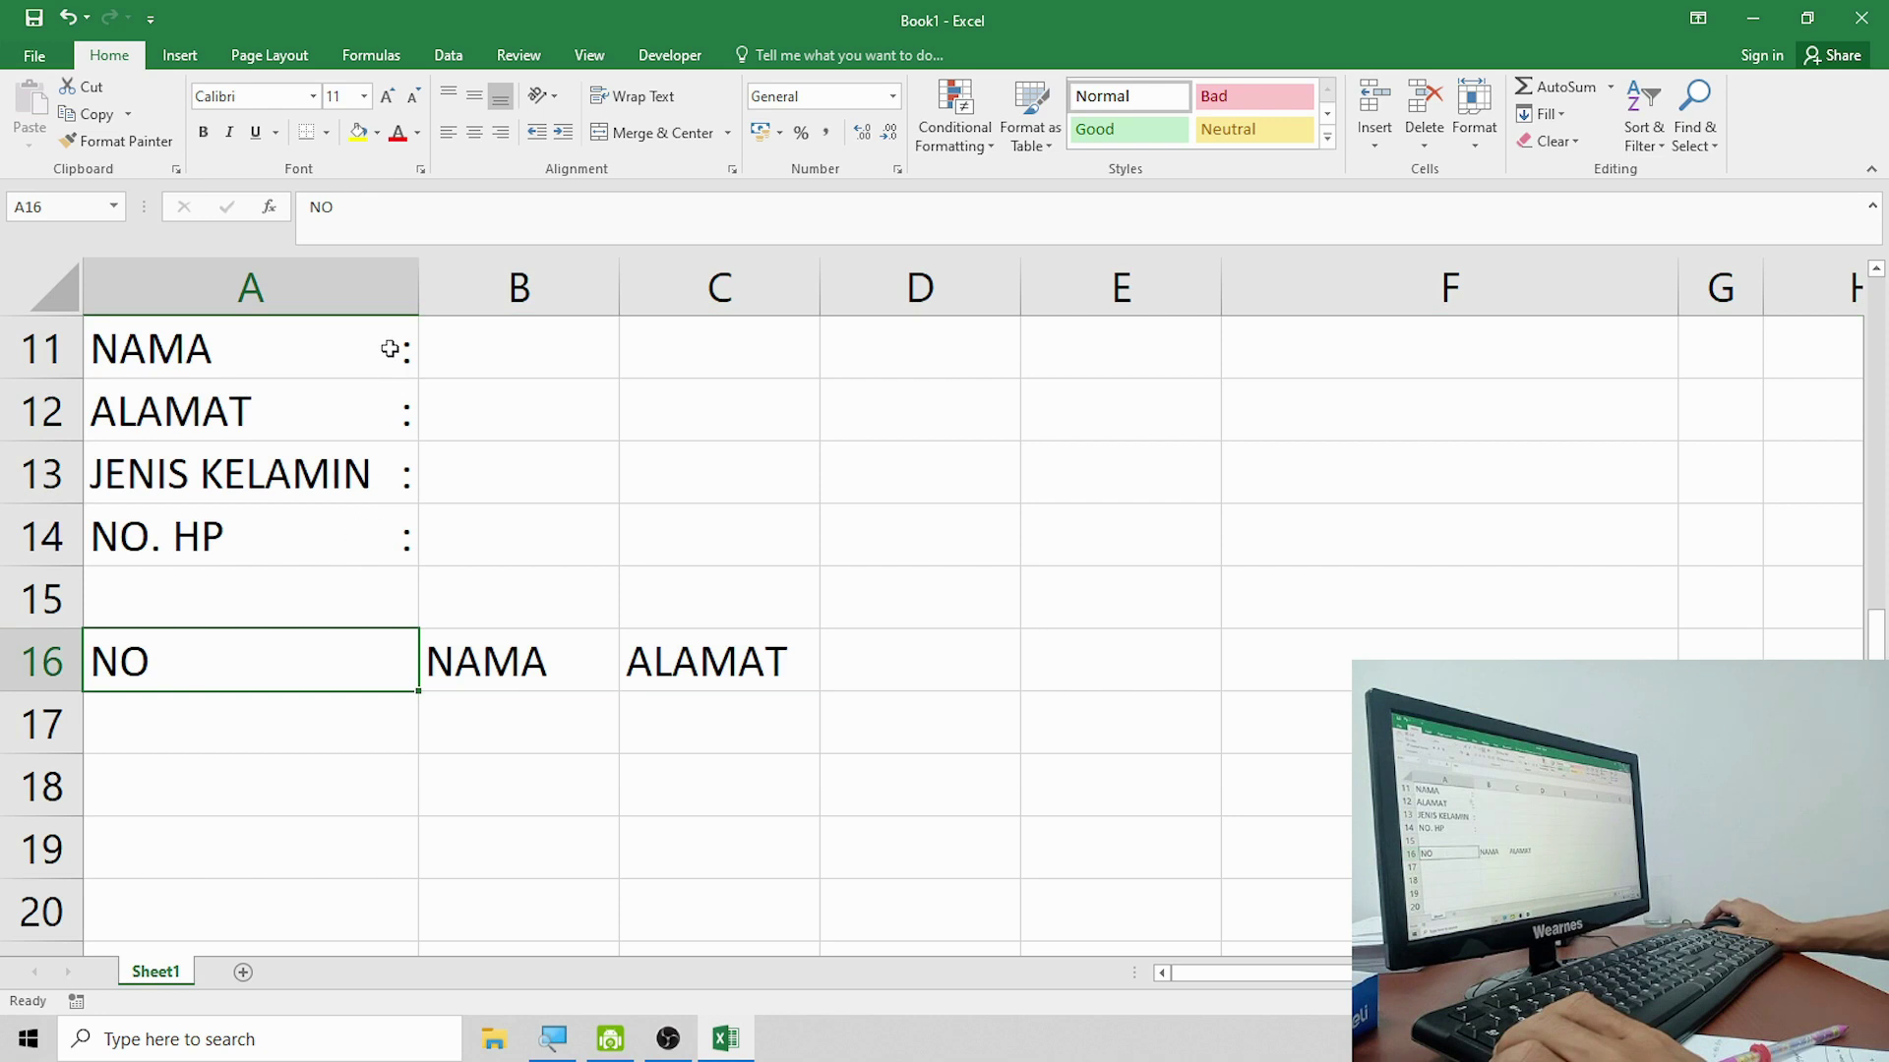
drag(393, 346, 379, 516)
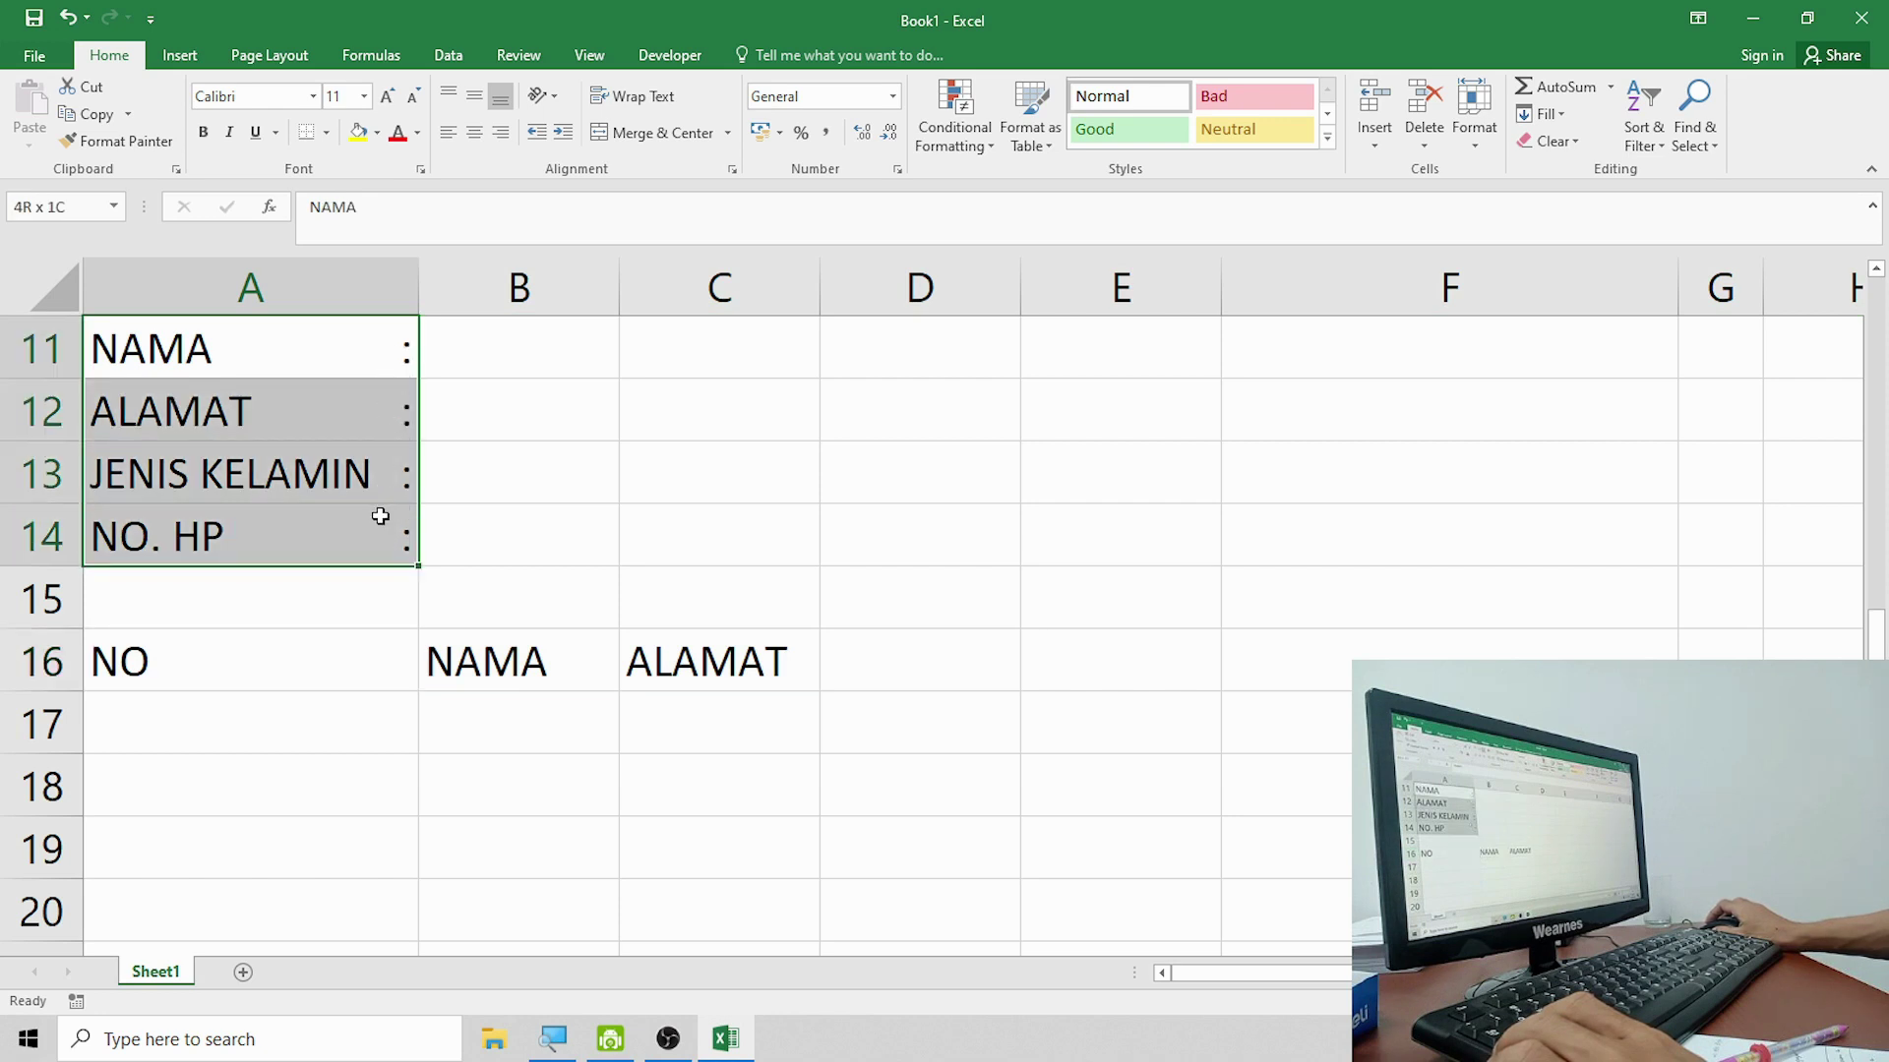
click(337, 665)
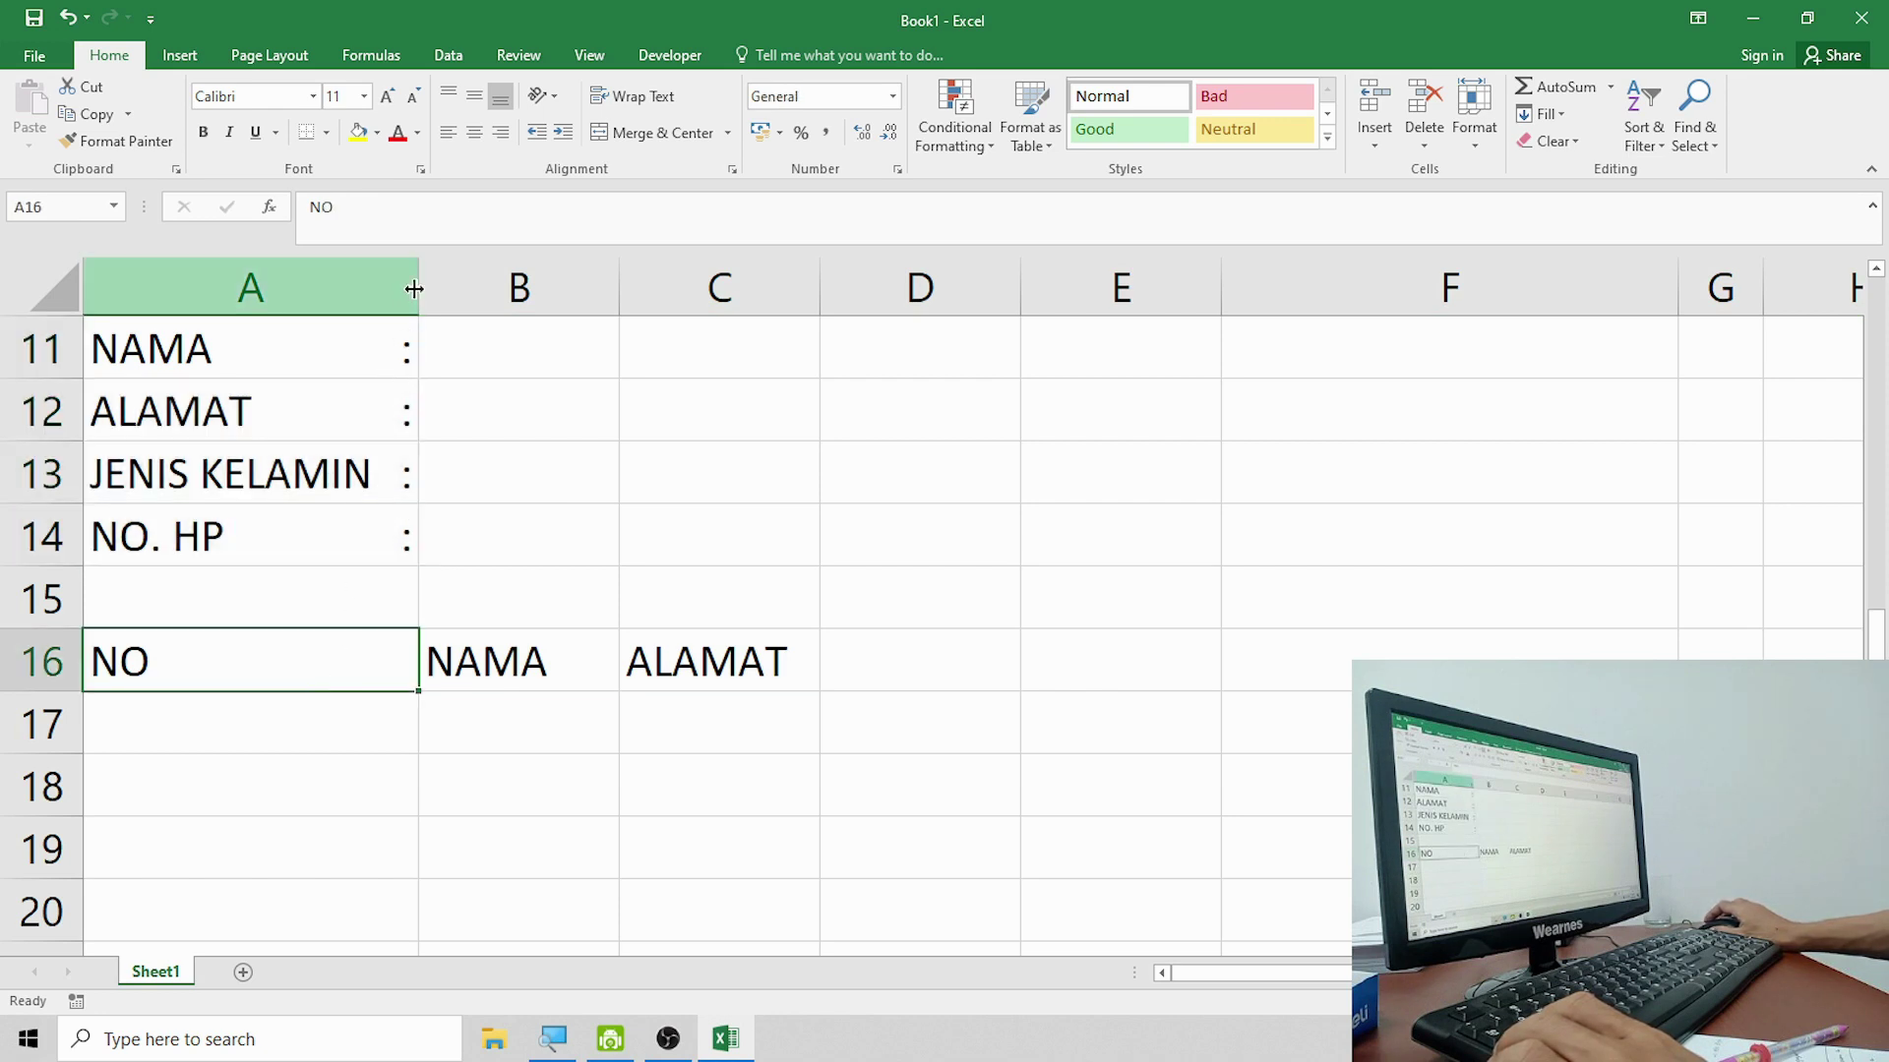
Narrow column A again, widen it until all labels show, and minimize Excel.
drag(413, 286, 189, 383)
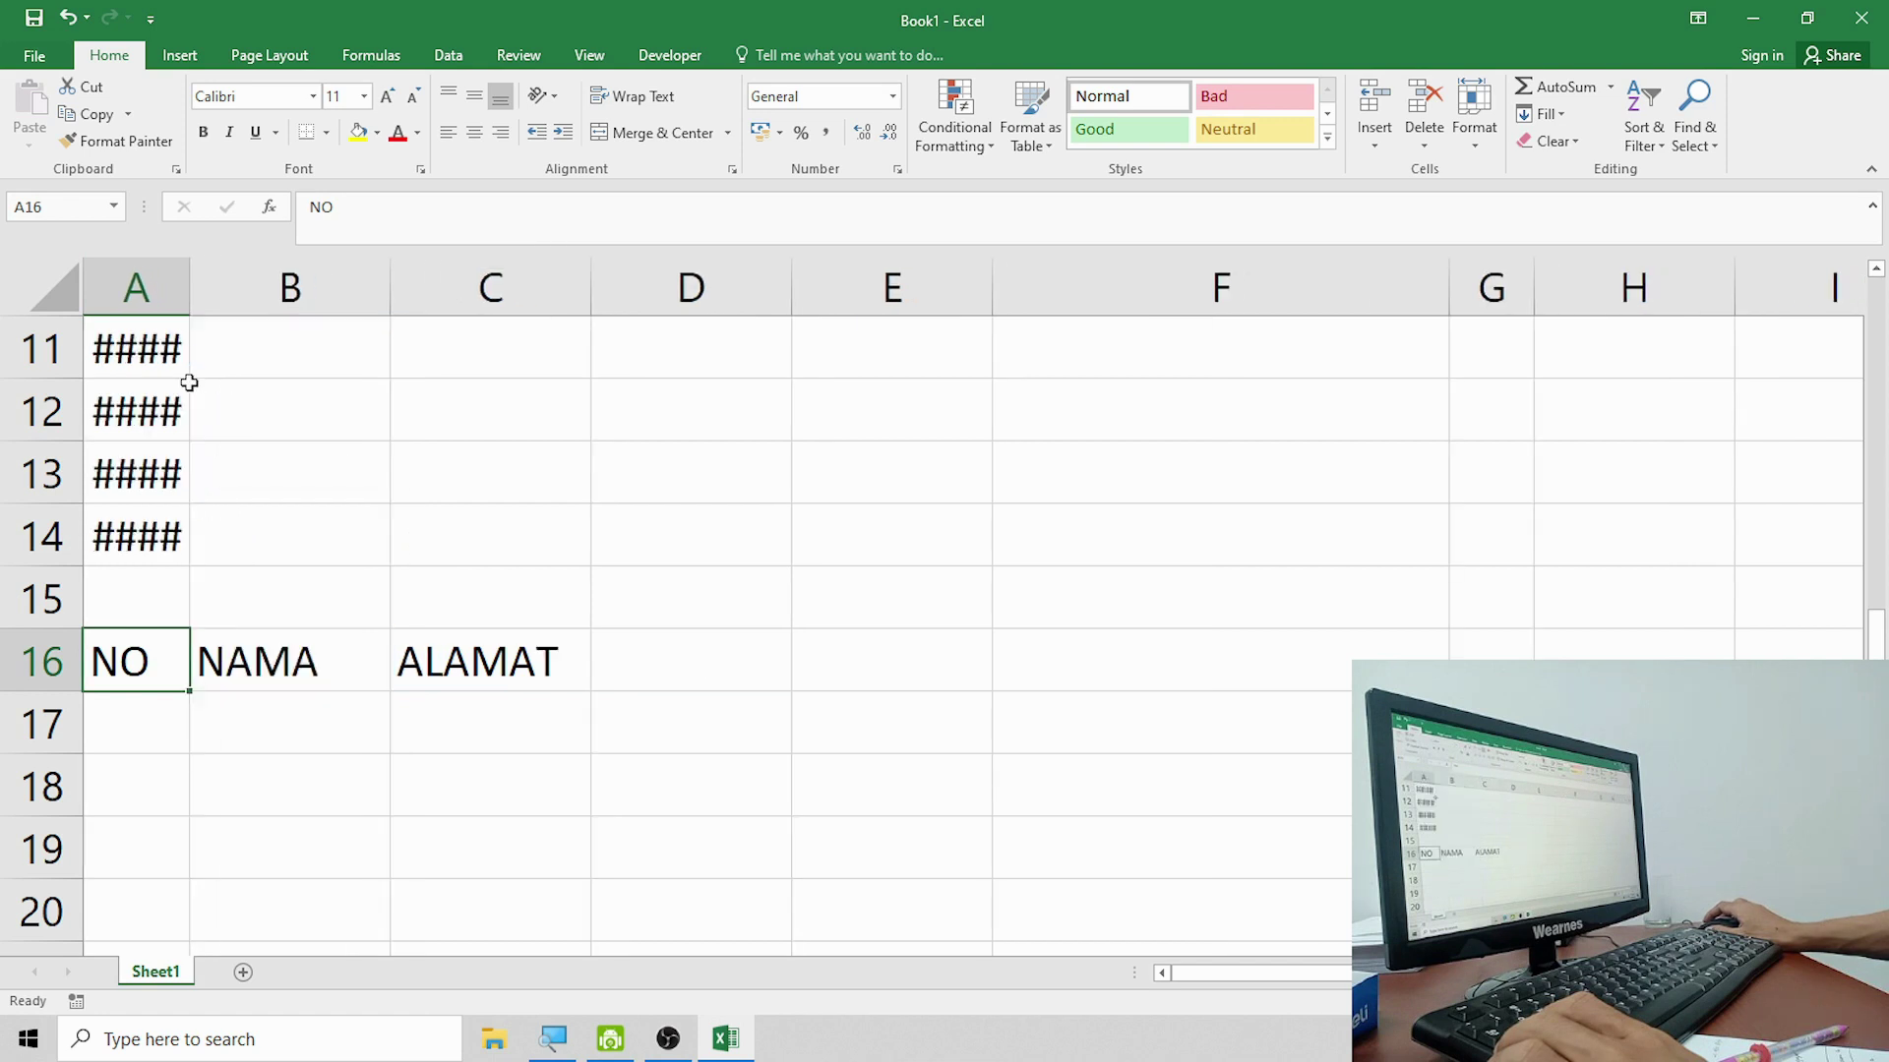
mouse_move(188, 284)
mouse_down()
mouse_move(329, 335)
mouse_move(359, 297)
mouse_move(425, 318)
mouse_up()
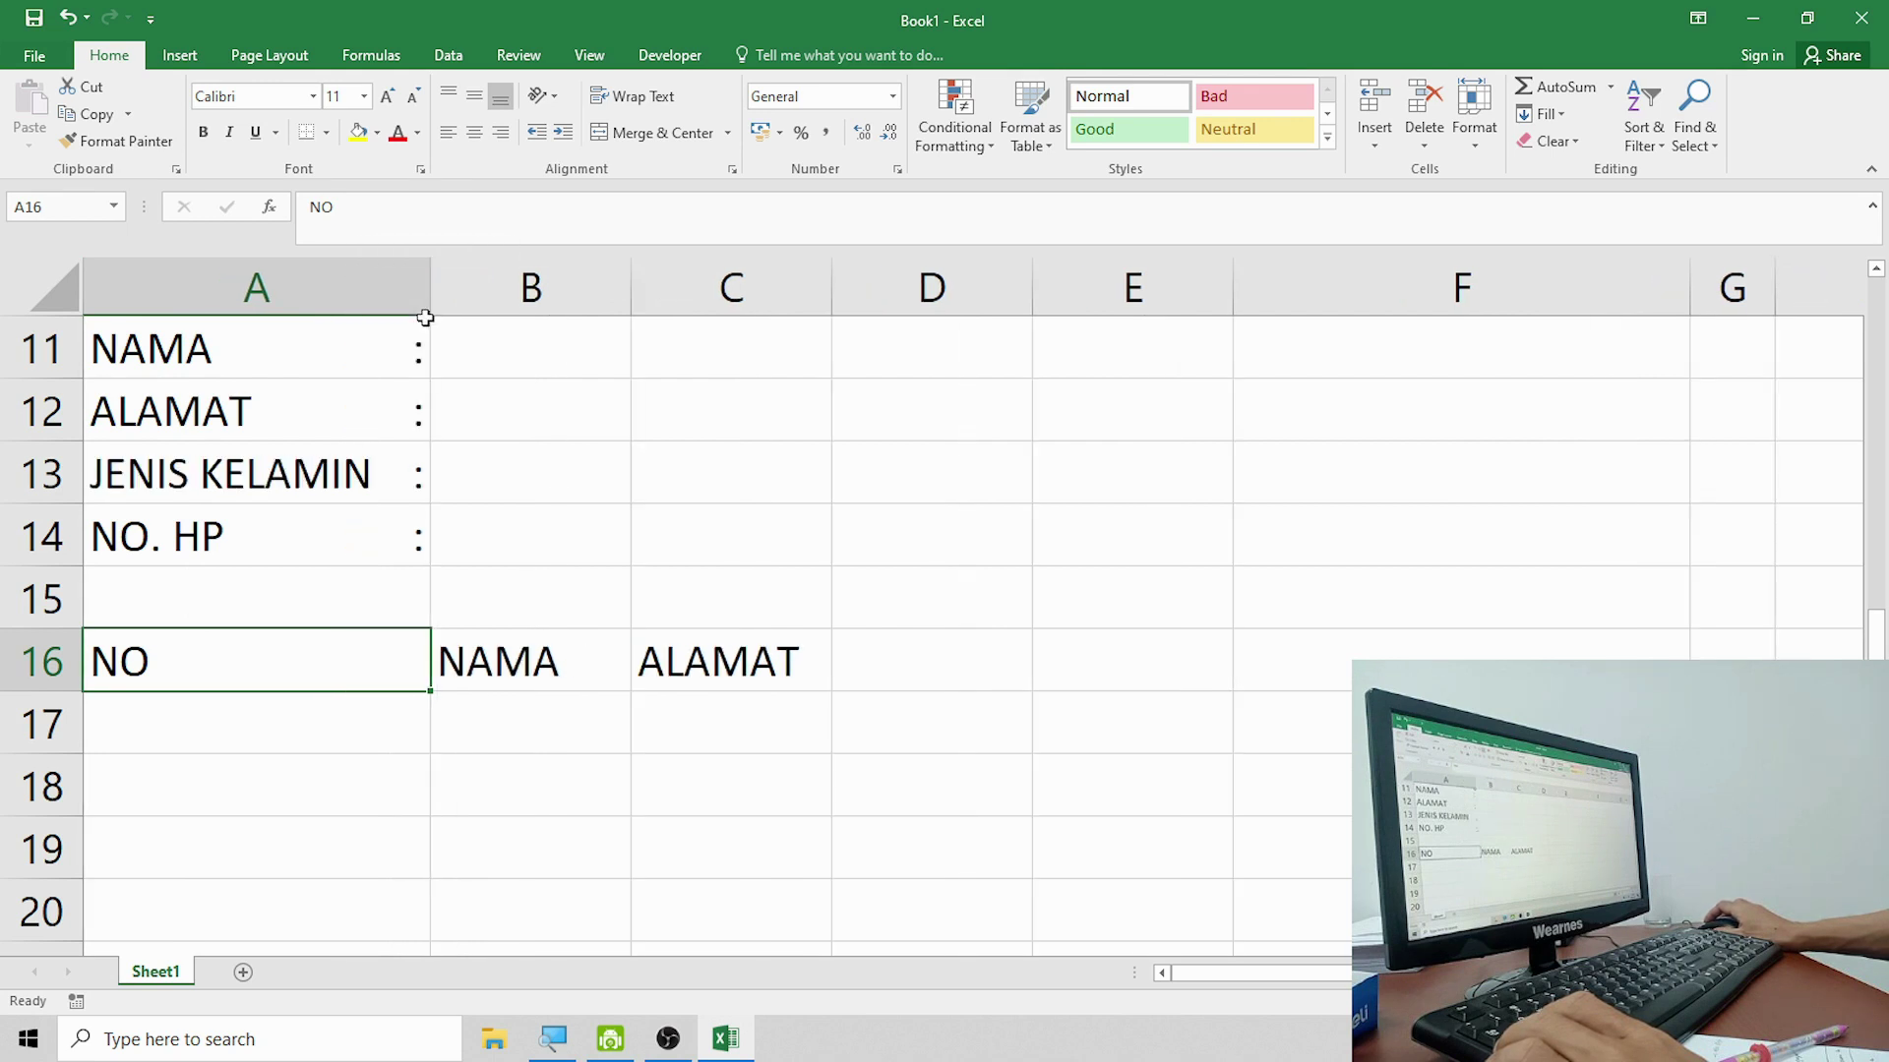
scroll(476, 495, up, 1)
scroll(476, 495, up, 1)
scroll(476, 495, down, 1)
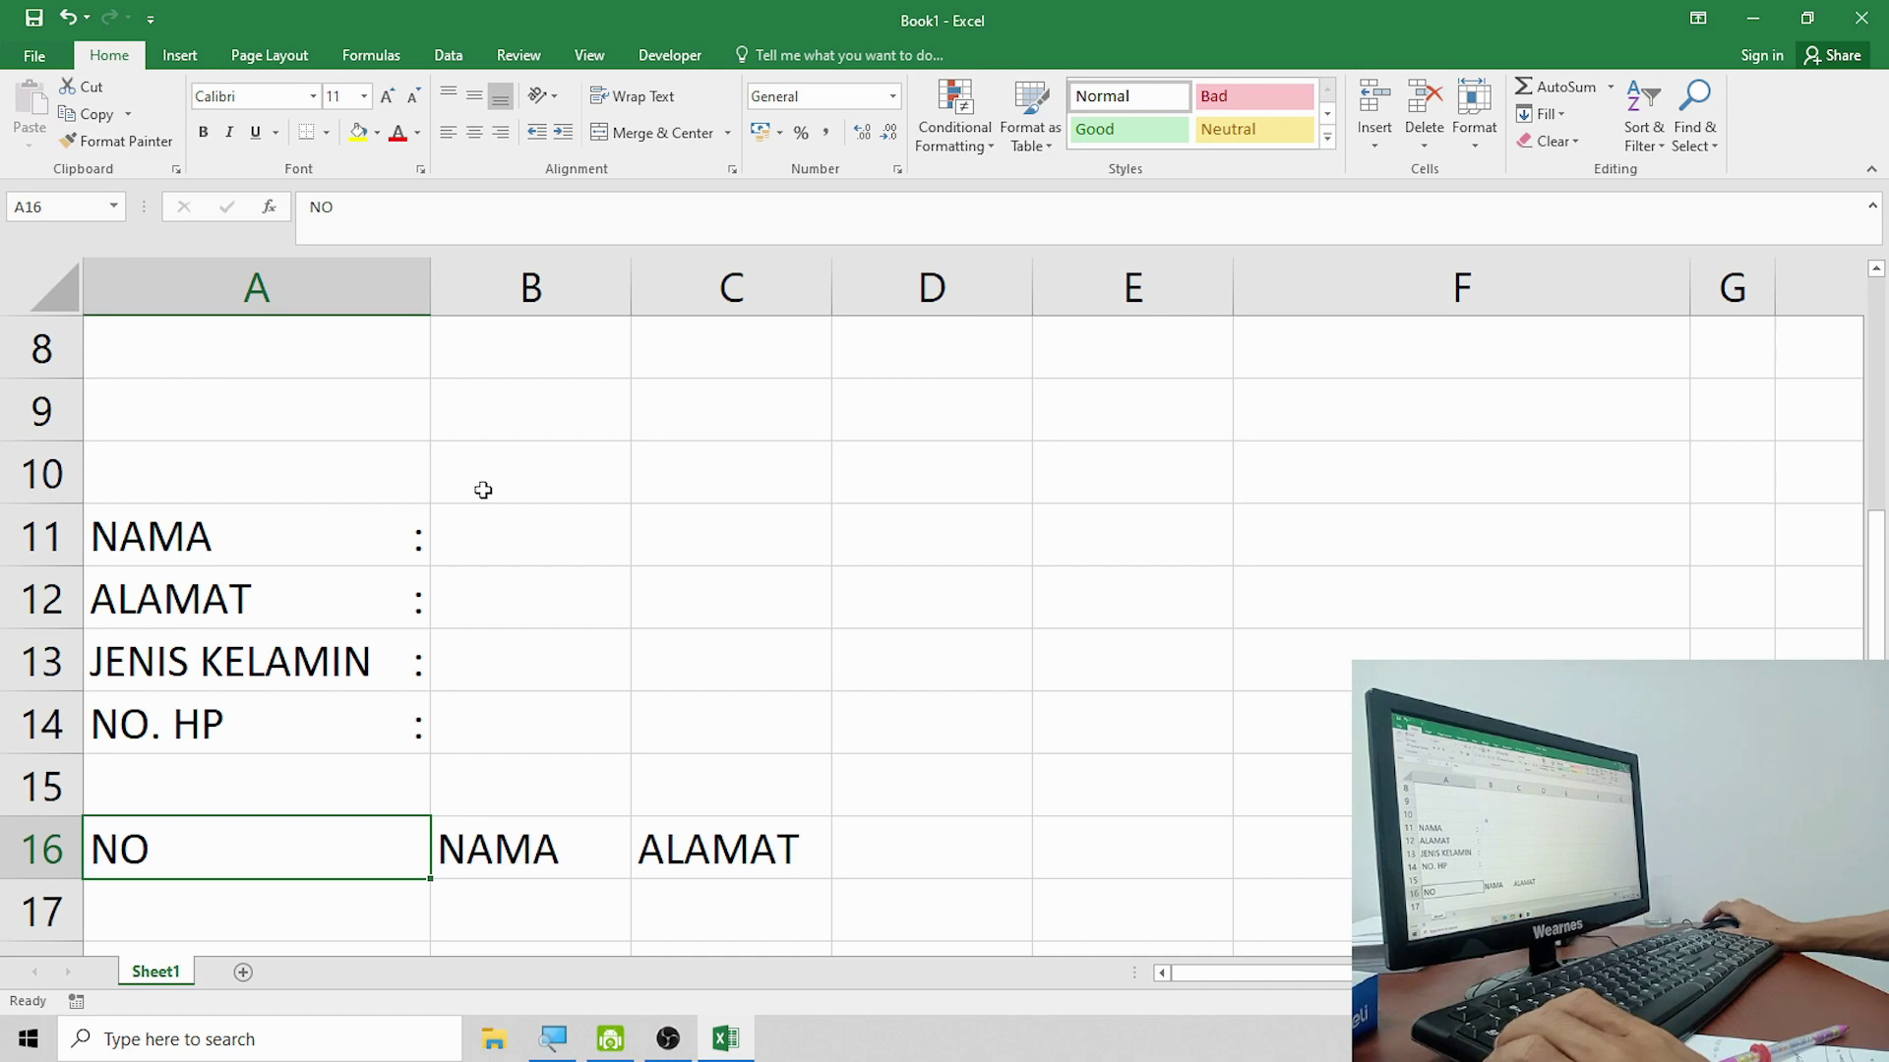
click(1747, 2)
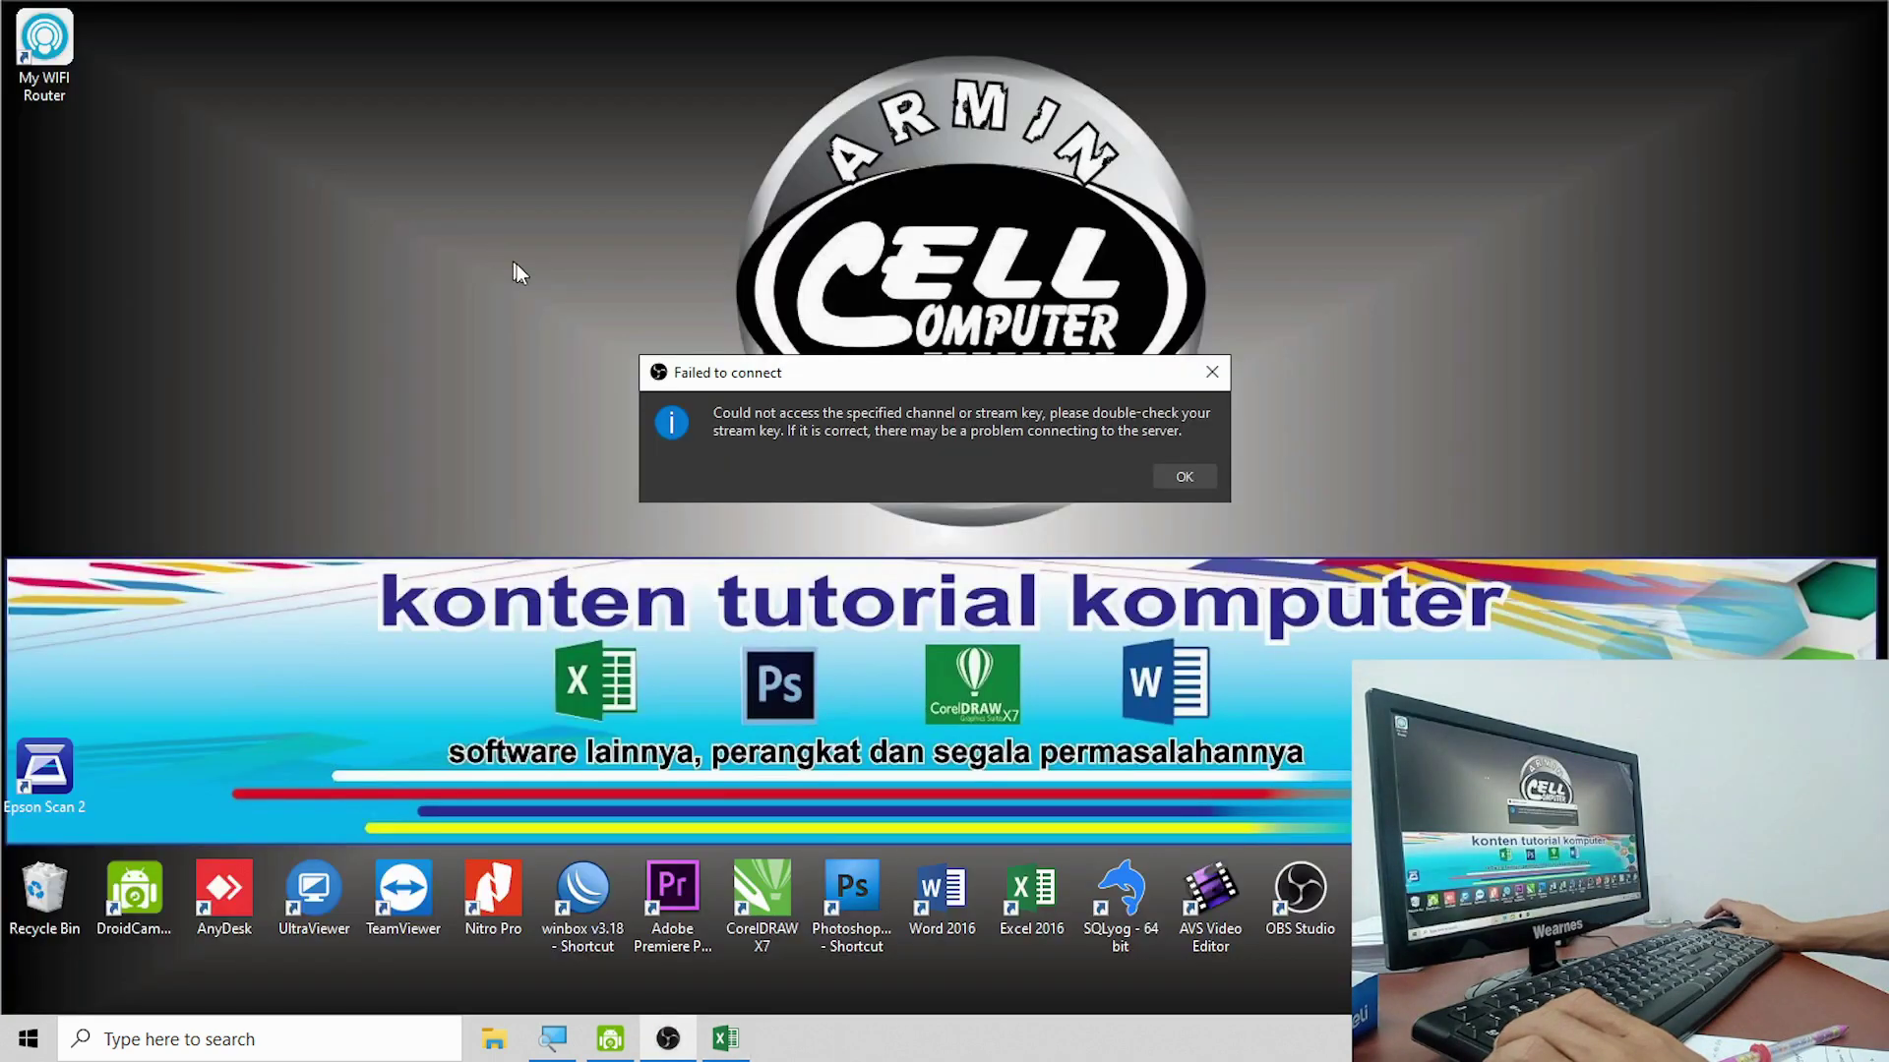